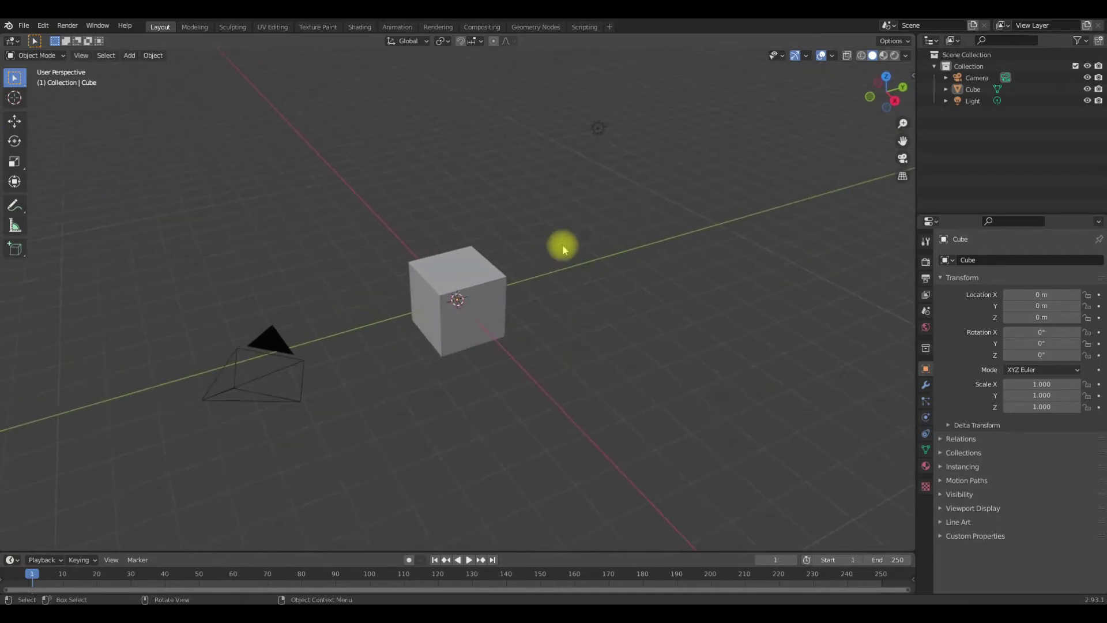
- Examine the default scene around the cube from several angles and distances by orbiting, panning and zooming
{"action": "middle_click_drag", "start_coordinate": [540, 242], "coordinate": [703, 354]}
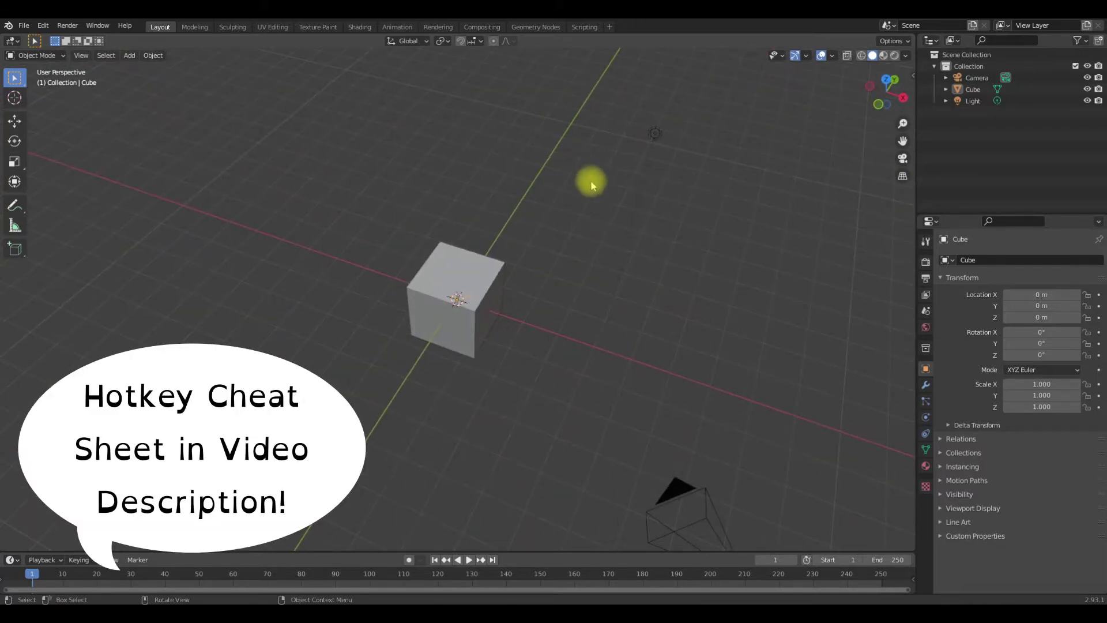
{"action": "middle_click_drag", "start_coordinate": [591, 183], "coordinate": [478, 151]}
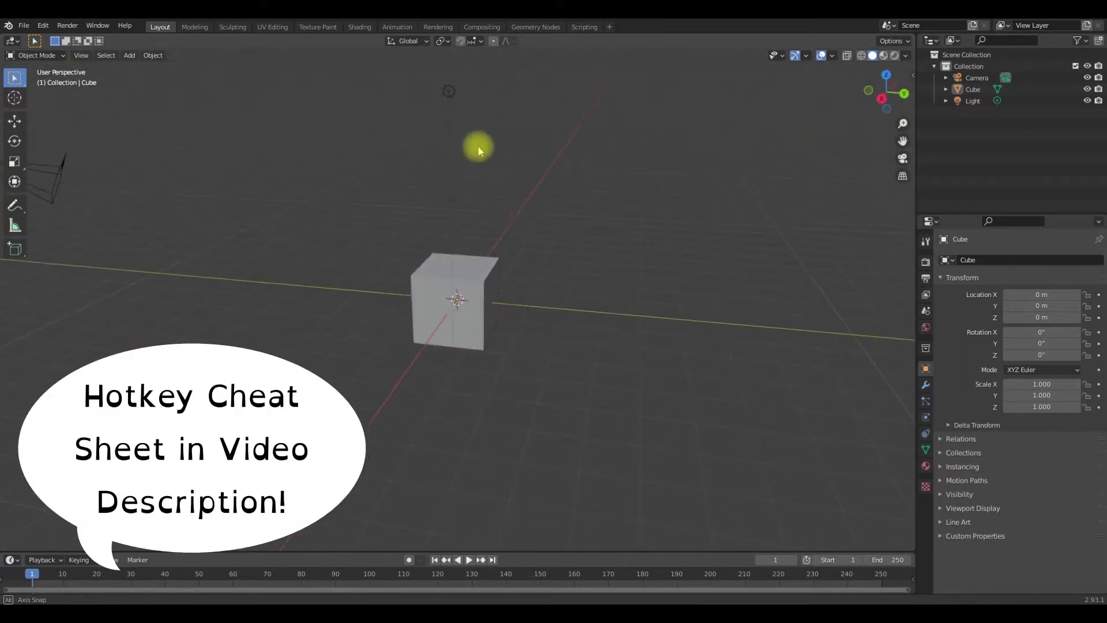
{"action": "middle_click_drag", "start_coordinate": [210, 202], "coordinate": [510, 358]}
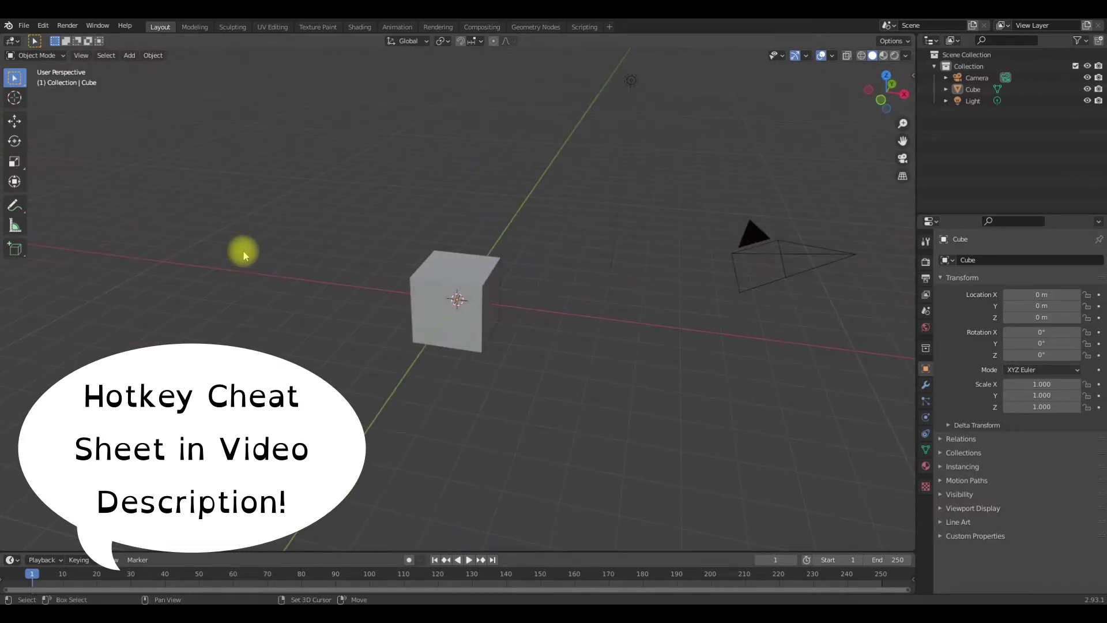
{"action": "middle_click_drag", "start_coordinate": [244, 250], "coordinate": [553, 340], "text": "shift"}
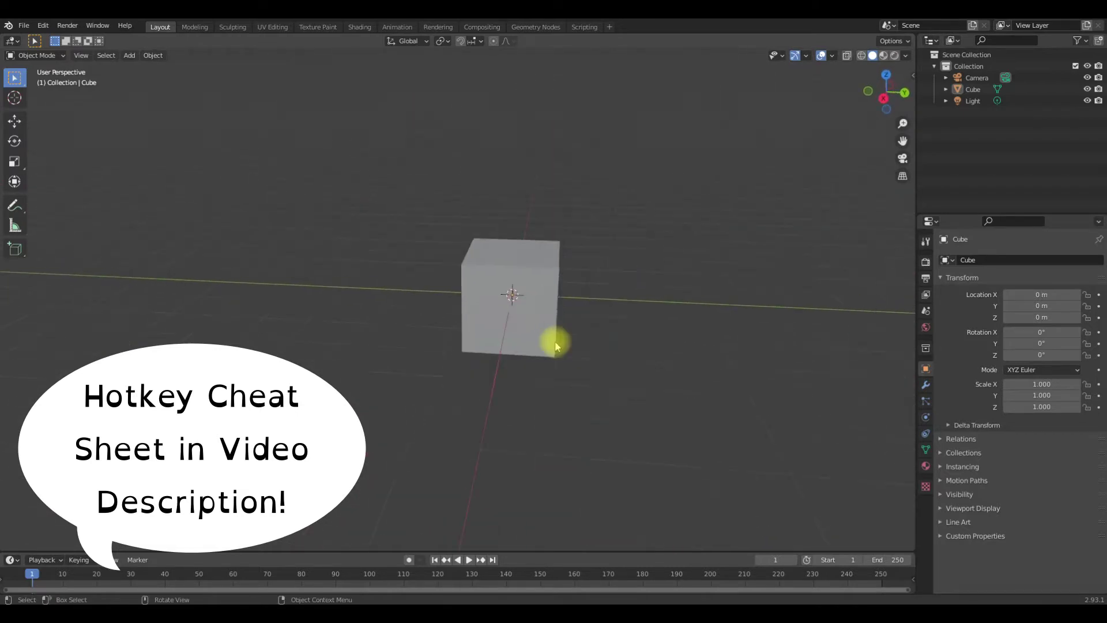
{"action": "scroll", "coordinate": [555, 344], "scroll_direction": "up", "scroll_amount": 8}
{"action": "scroll", "coordinate": [555, 344], "scroll_direction": "down", "scroll_amount": 4}
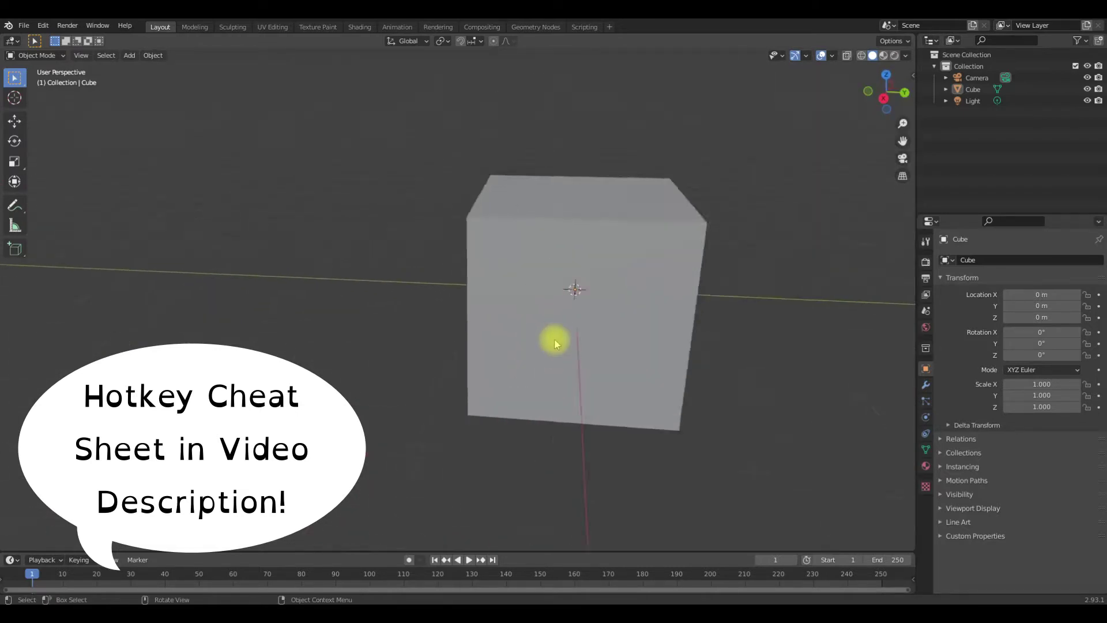
{"action": "scroll", "coordinate": [555, 345], "scroll_direction": "down", "scroll_amount": 3}
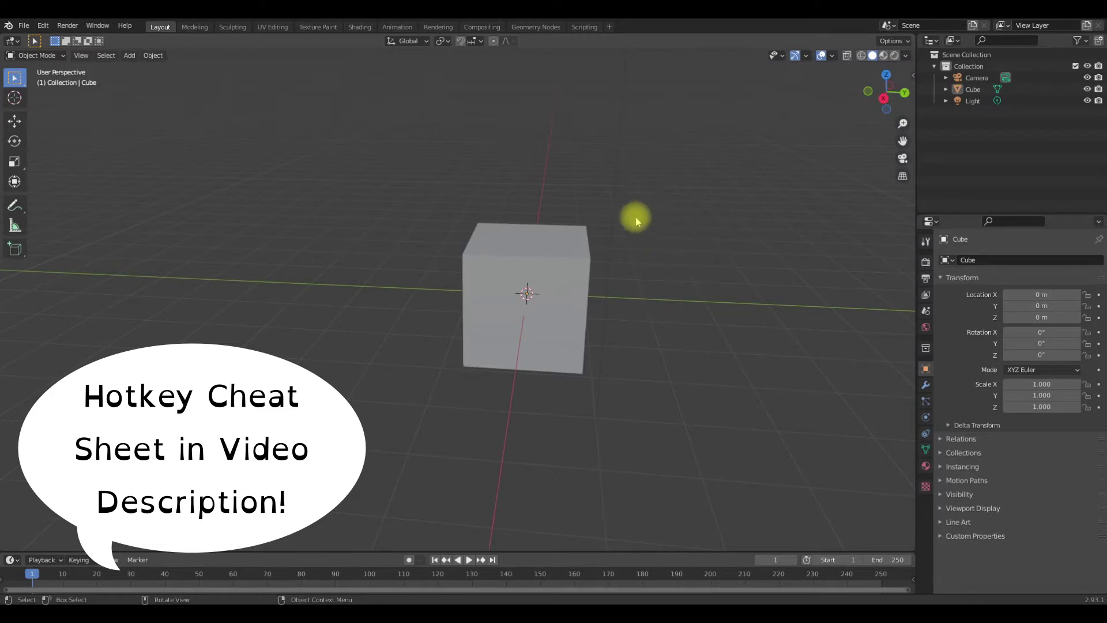
{"action": "middle_click_drag", "start_coordinate": [650, 231], "coordinate": [467, 346]}
{"action": "middle_click_drag", "start_coordinate": [726, 206], "coordinate": [757, 212]}
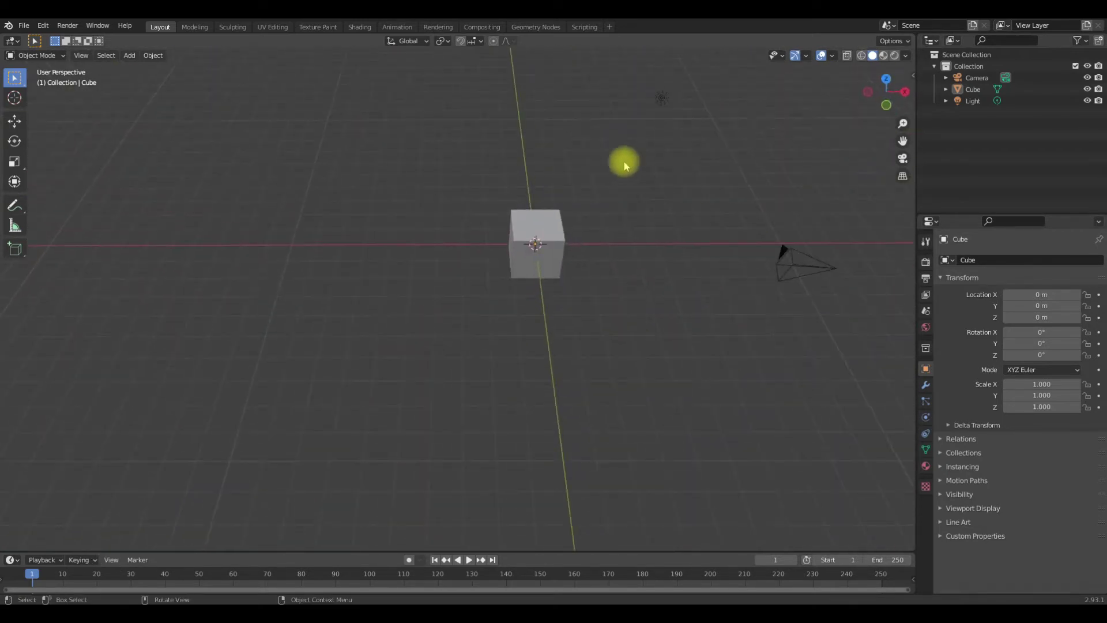
- Select the default cube in the viewport
{"action": "middle_click_drag", "start_coordinate": [542, 165], "coordinate": [520, 206]}
{"action": "left_click", "coordinate": [517, 225]}
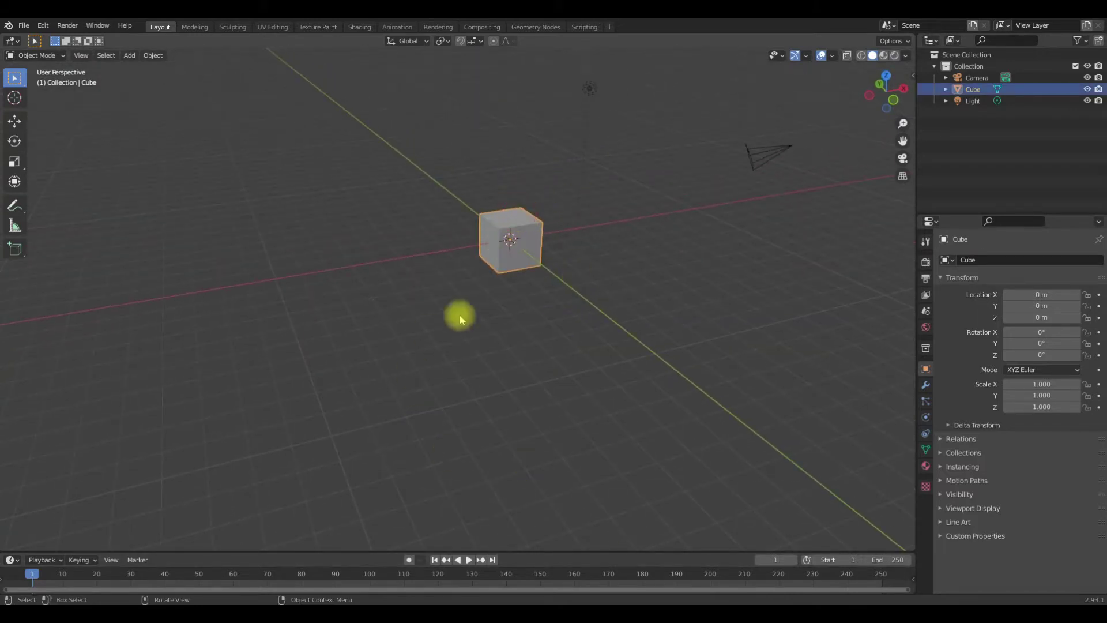
{"action": "middle_click_drag", "start_coordinate": [460, 316], "coordinate": [456, 227]}
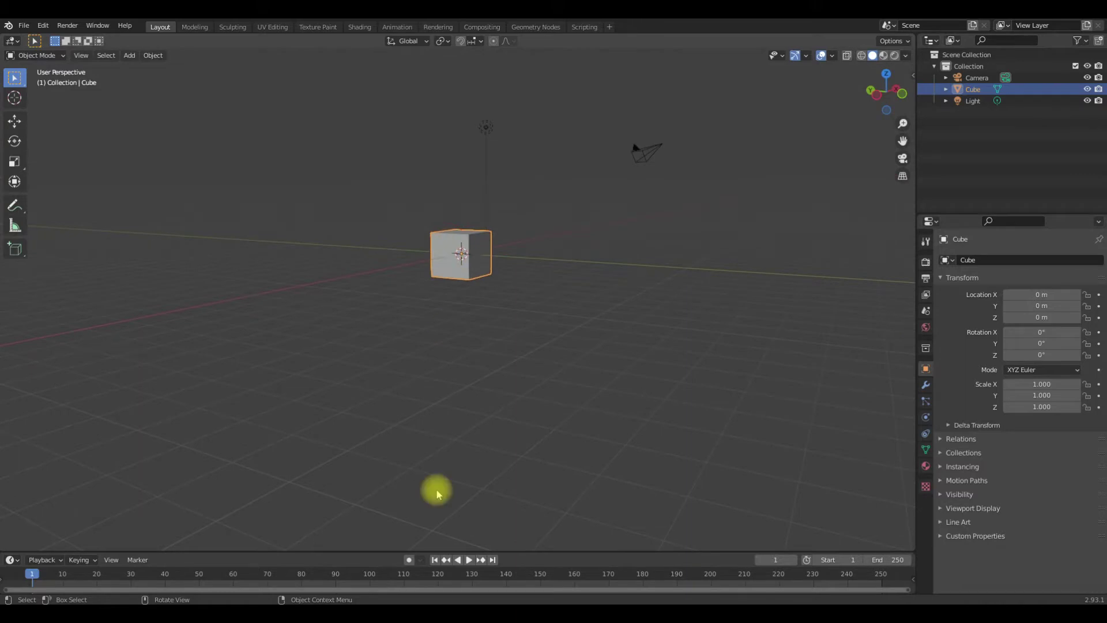
{"action": "middle_click_drag", "start_coordinate": [464, 304], "coordinate": [510, 233]}
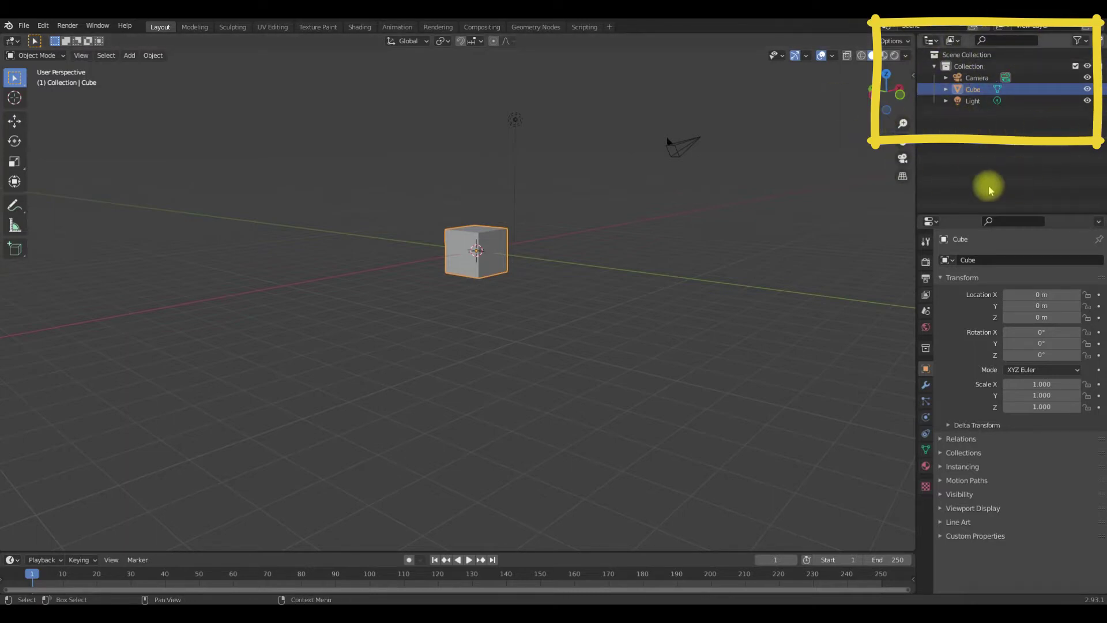
- Select the camera, the light and the cube one after another, leaving the cube as the selected object
{"action": "middle_click_drag", "start_coordinate": [605, 237], "coordinate": [676, 280]}
{"action": "left_click", "coordinate": [987, 79]}
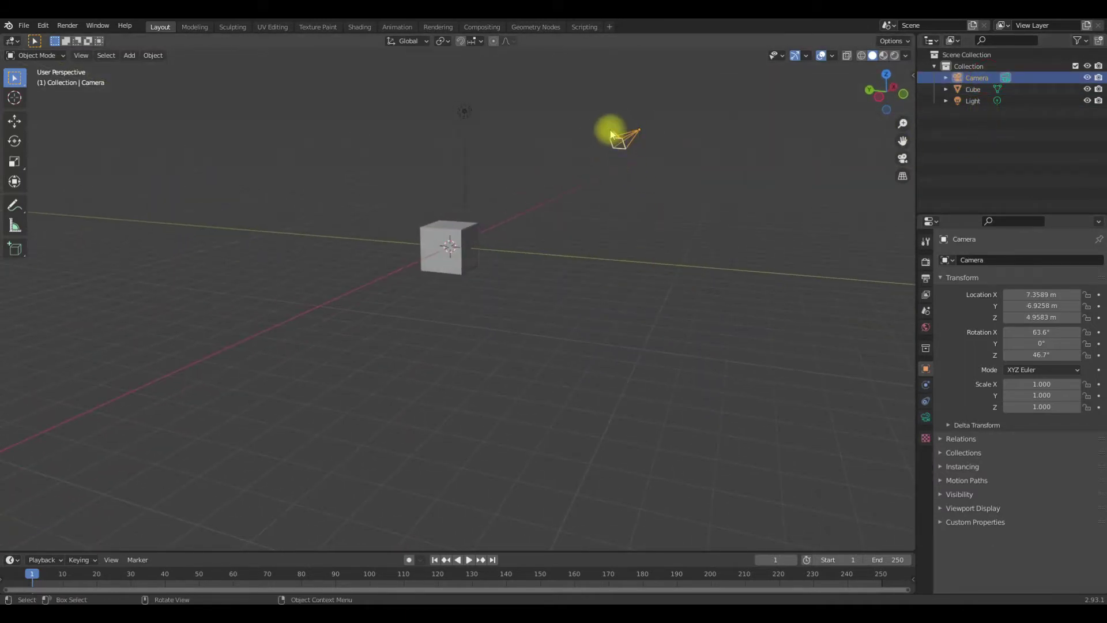
{"action": "middle_click_drag", "start_coordinate": [737, 203], "coordinate": [736, 226]}
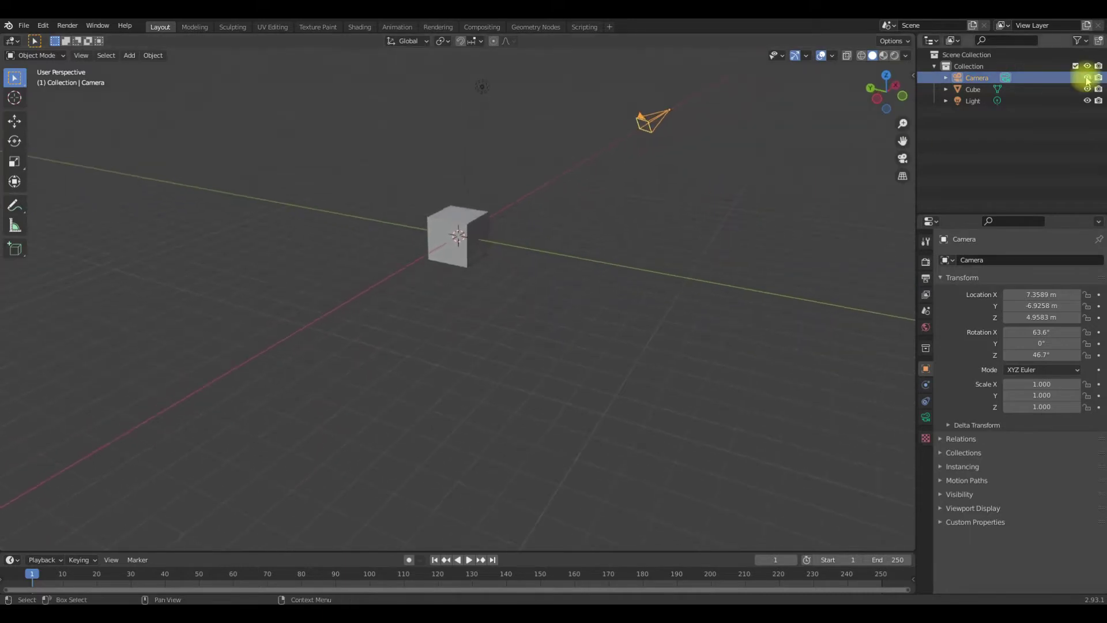
{"action": "left_click", "coordinate": [976, 102]}
{"action": "middle_click_drag", "start_coordinate": [421, 306], "coordinate": [685, 223]}
{"action": "left_click", "coordinate": [488, 239]}
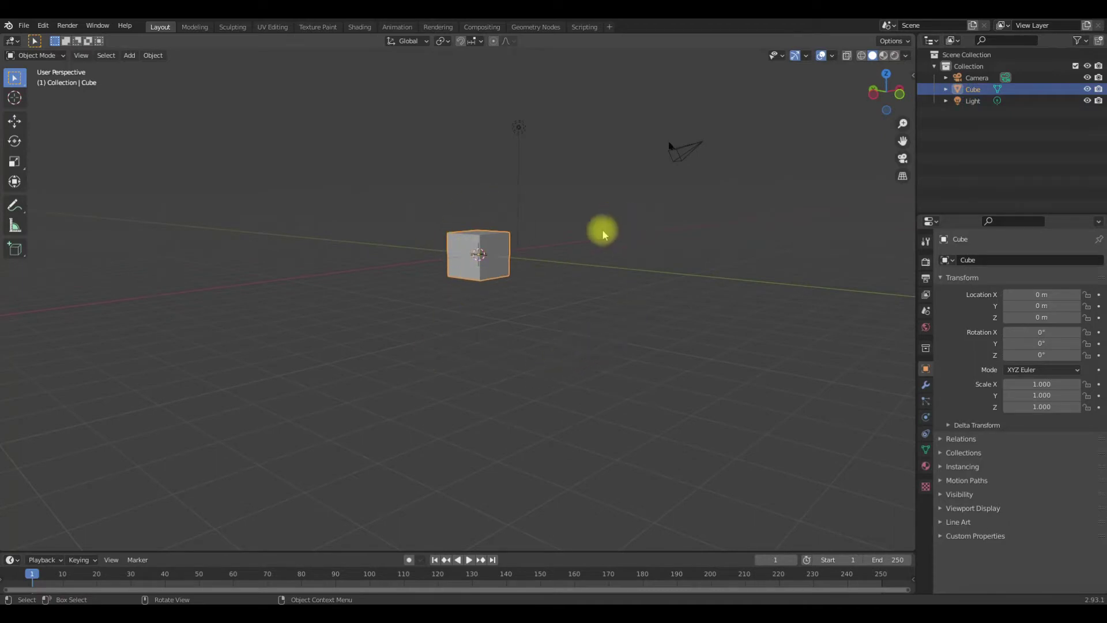
- Activate the Move tool and try shifting the cube along the individual X, Y and Z axes with the gizmo
{"action": "middle_click_drag", "start_coordinate": [417, 320], "coordinate": [431, 447]}
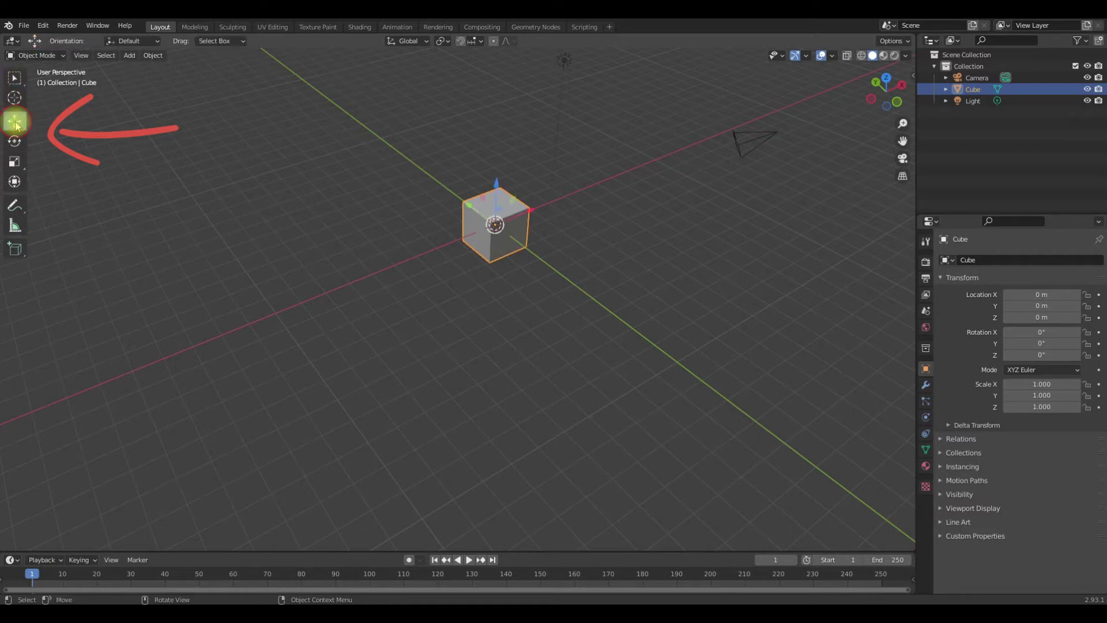
{"action": "left_click_drag", "start_coordinate": [530, 215], "coordinate": [477, 240]}
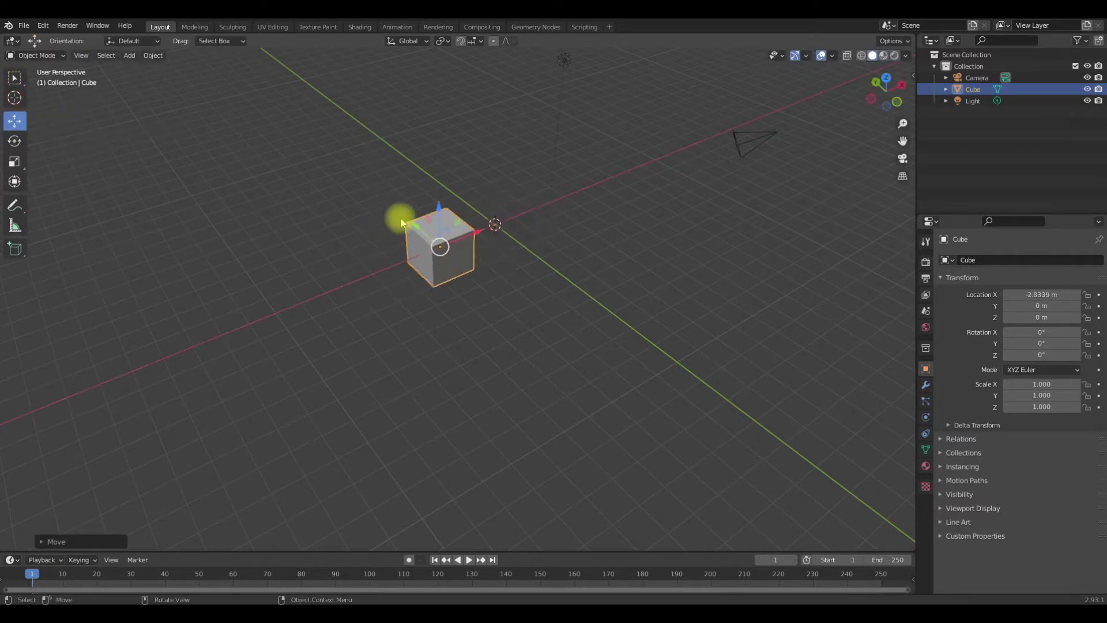
{"action": "left_click_drag", "start_coordinate": [410, 226], "coordinate": [416, 265]}
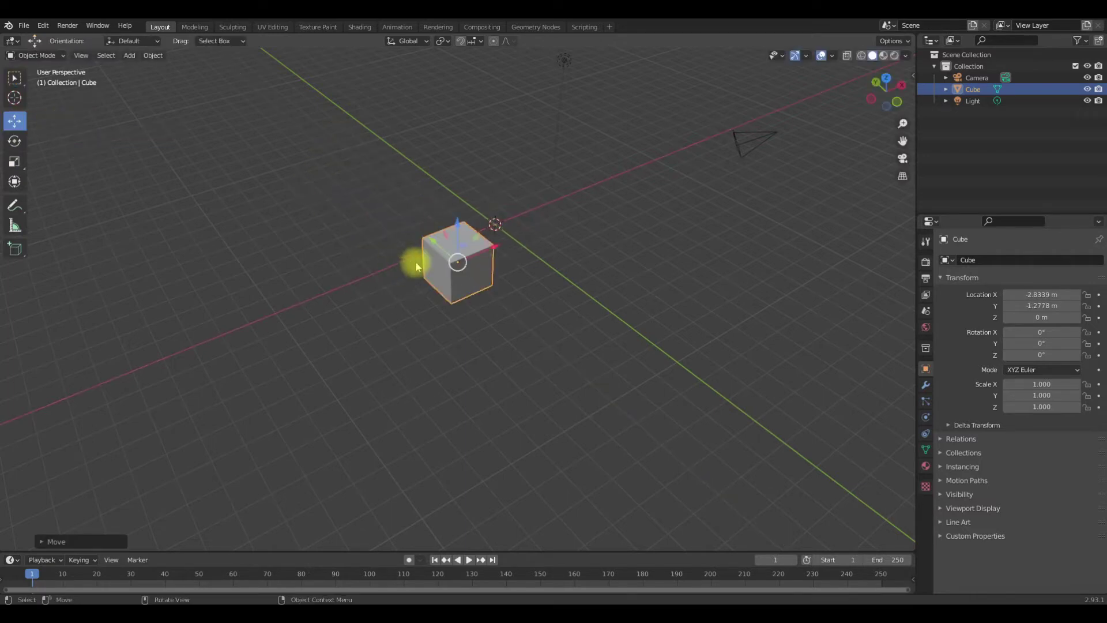
{"action": "left_click_drag", "start_coordinate": [497, 247], "coordinate": [443, 269]}
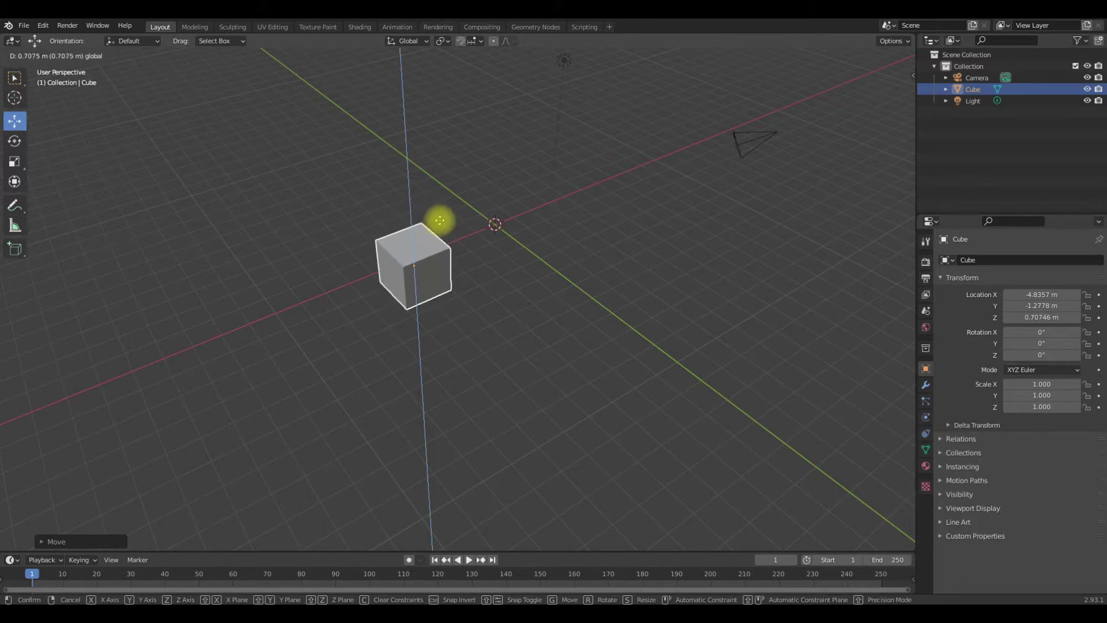
{"action": "left_click_drag", "start_coordinate": [440, 220], "coordinate": [474, 333]}
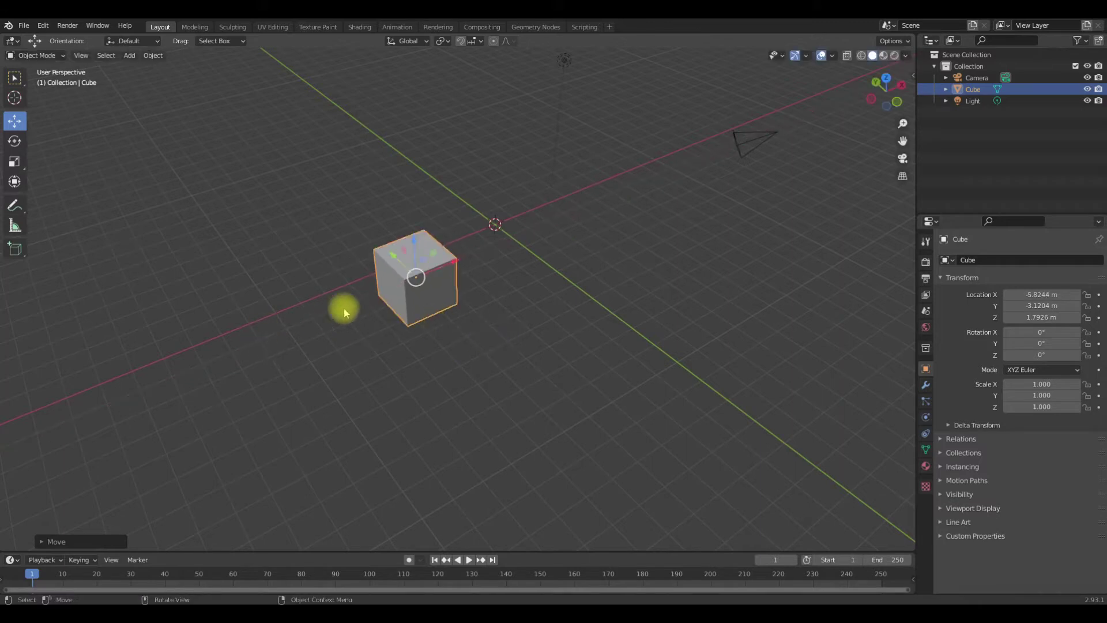
{"action": "left_click_drag", "start_coordinate": [452, 266], "coordinate": [463, 215]}
{"action": "left_click_drag", "start_coordinate": [549, 227], "coordinate": [648, 227]}
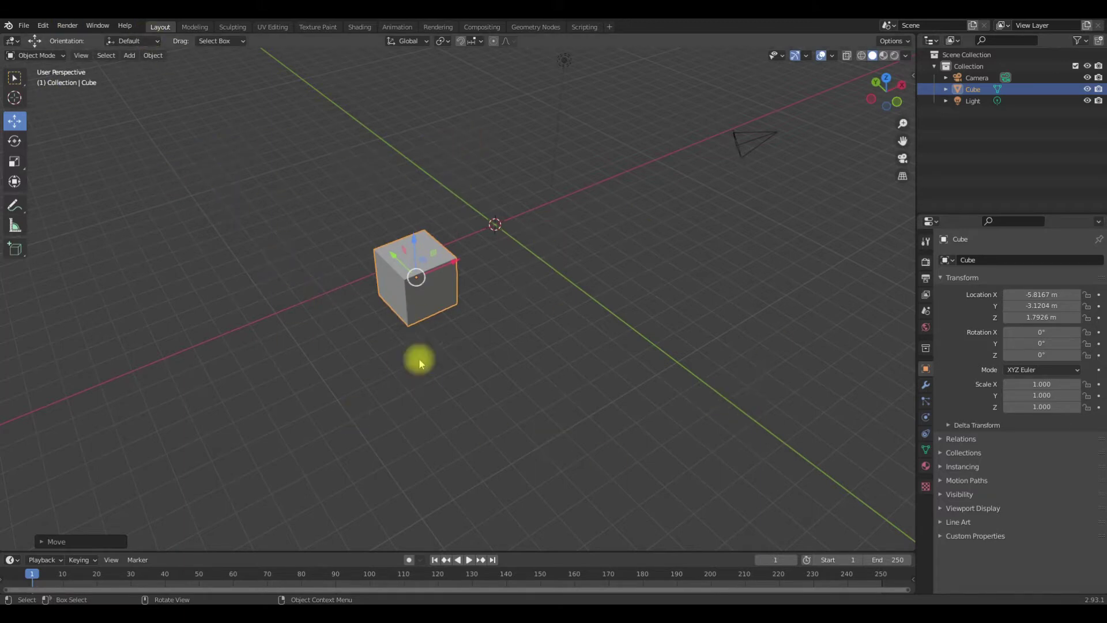
- Undo all of the cube's gizmo moves, back to its place at the world origin
{"action": "key", "text": "ctrl+z"}
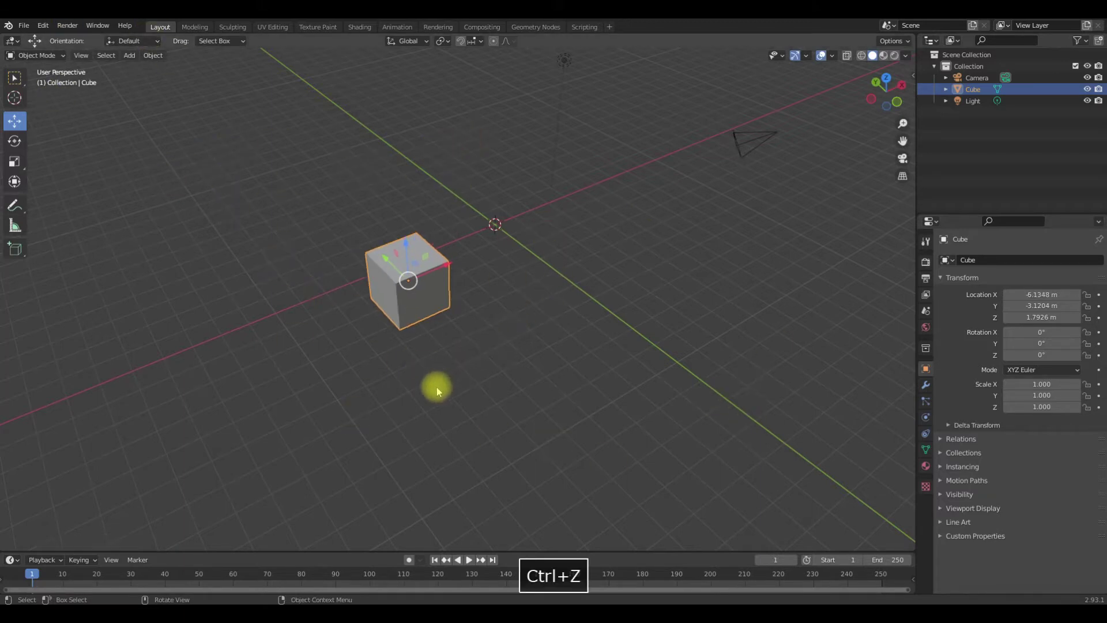
{"action": "key", "text": "ctrl+z"}
{"action": "key", "text": "ctrl+z"}
{"action": "key", "text": "ctrl+z"}
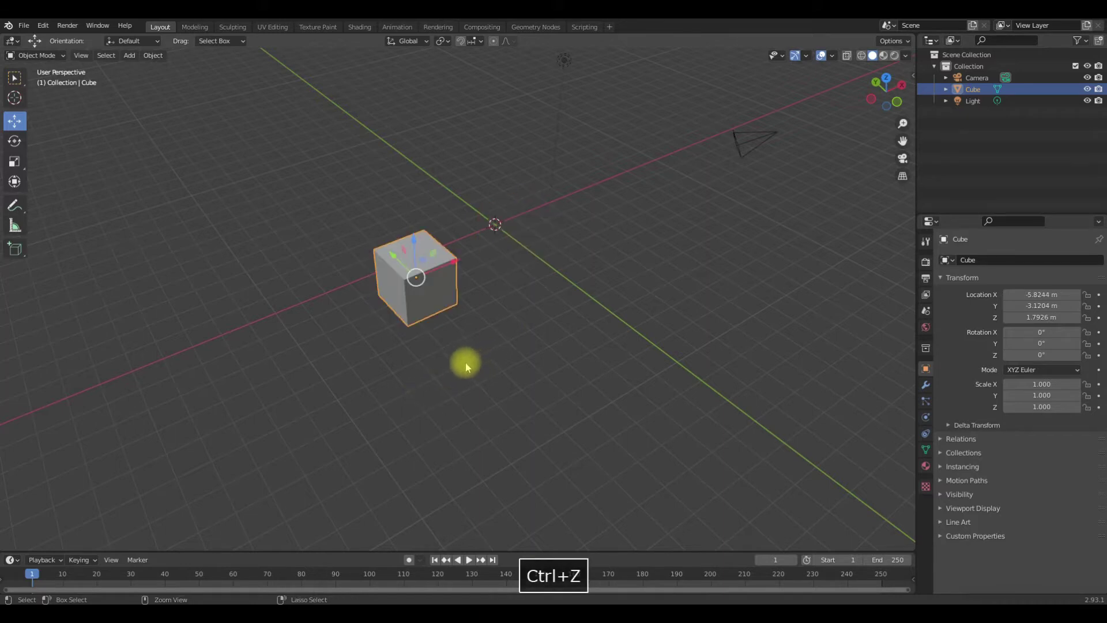
{"action": "key", "text": "ctrl+z"}
{"action": "key", "text": "ctrl+z"}
{"action": "key", "text": "ctrl+z"}
{"action": "key", "text": "ctrl+z"}
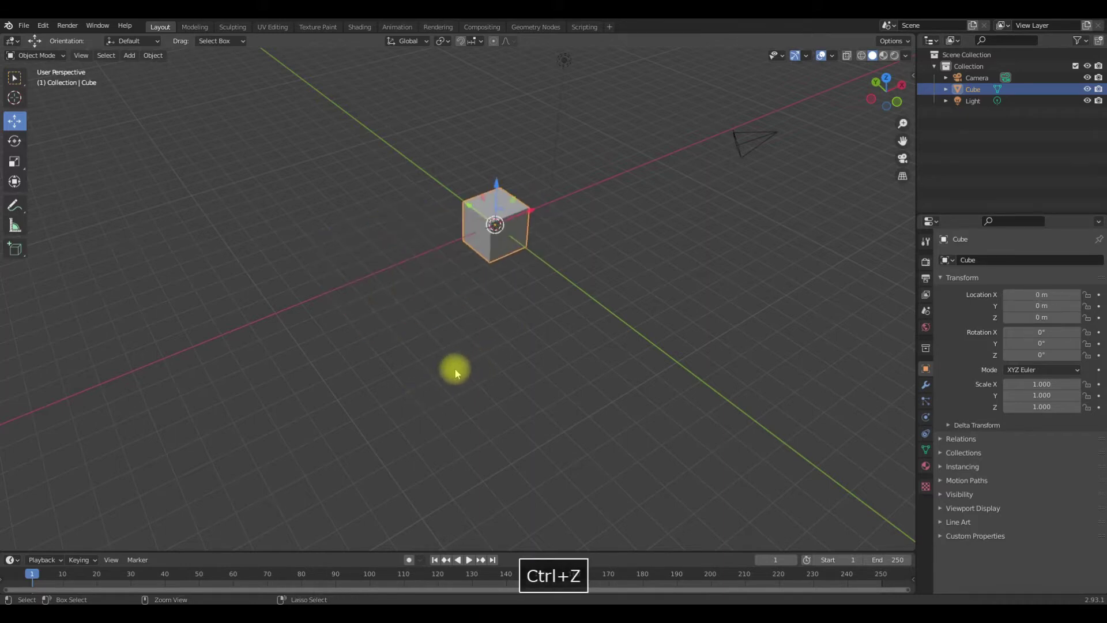
- Grab the cube and move it freely twice, placing it at about X 7.54 m, Y -5.61 m, Z -0.47 m
{"action": "left_click", "coordinate": [510, 206]}
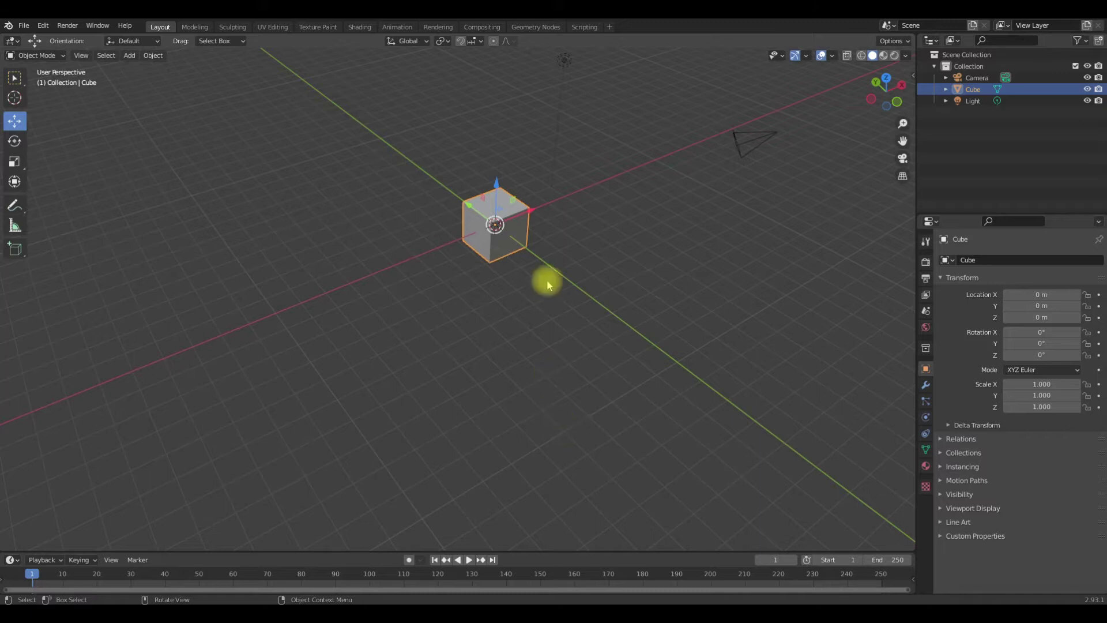
{"action": "key", "text": "g"}
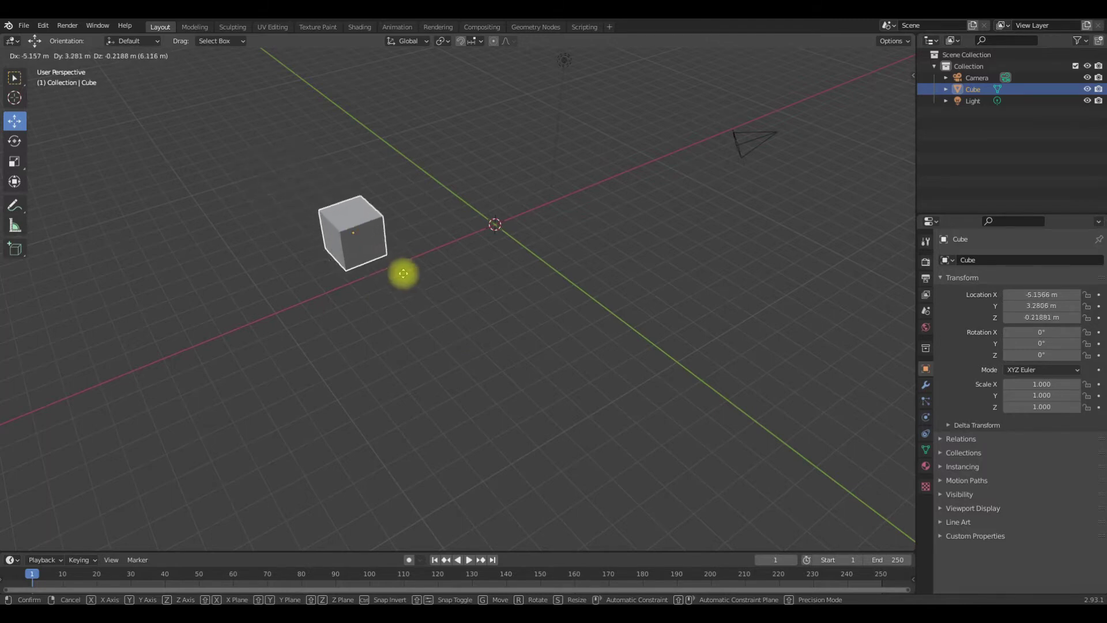
{"action": "left_click", "coordinate": [433, 243]}
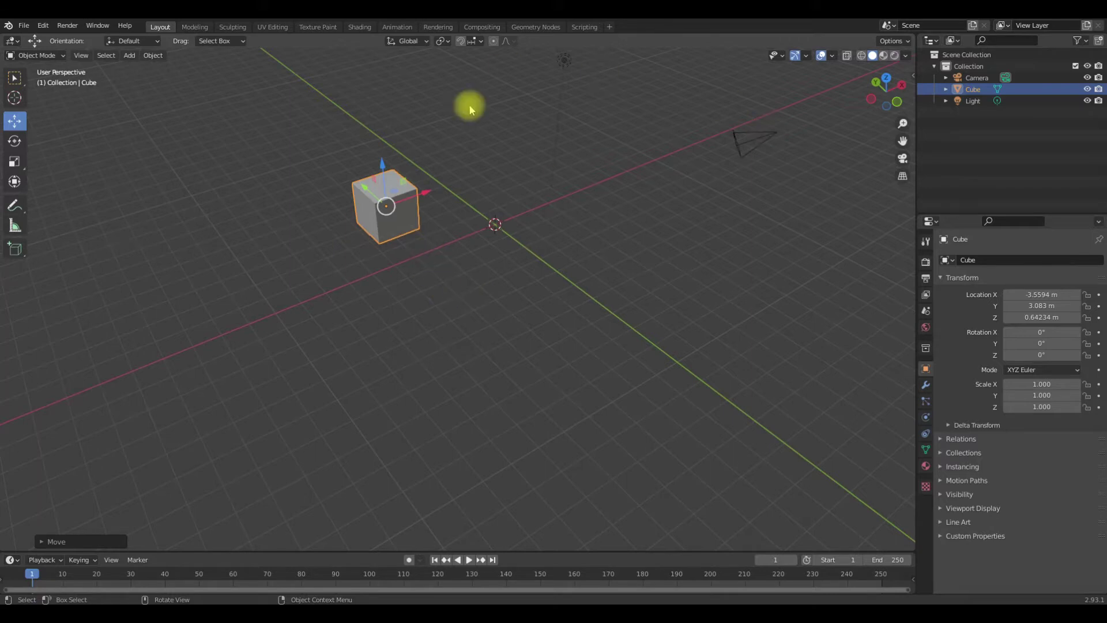
{"action": "key", "text": "g"}
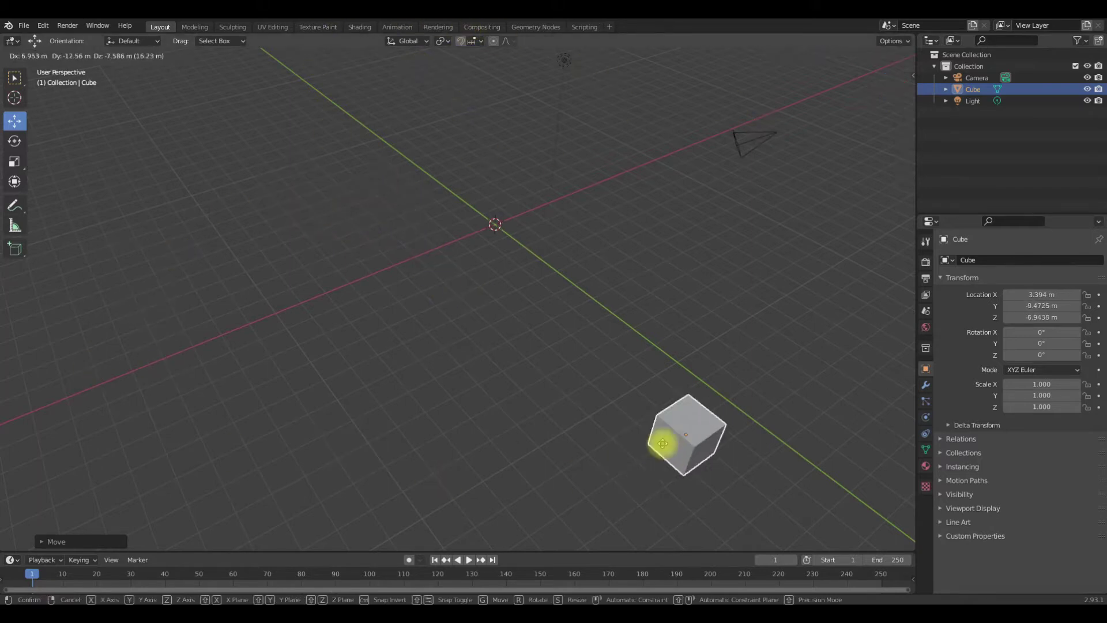
{"action": "left_click", "coordinate": [654, 257]}
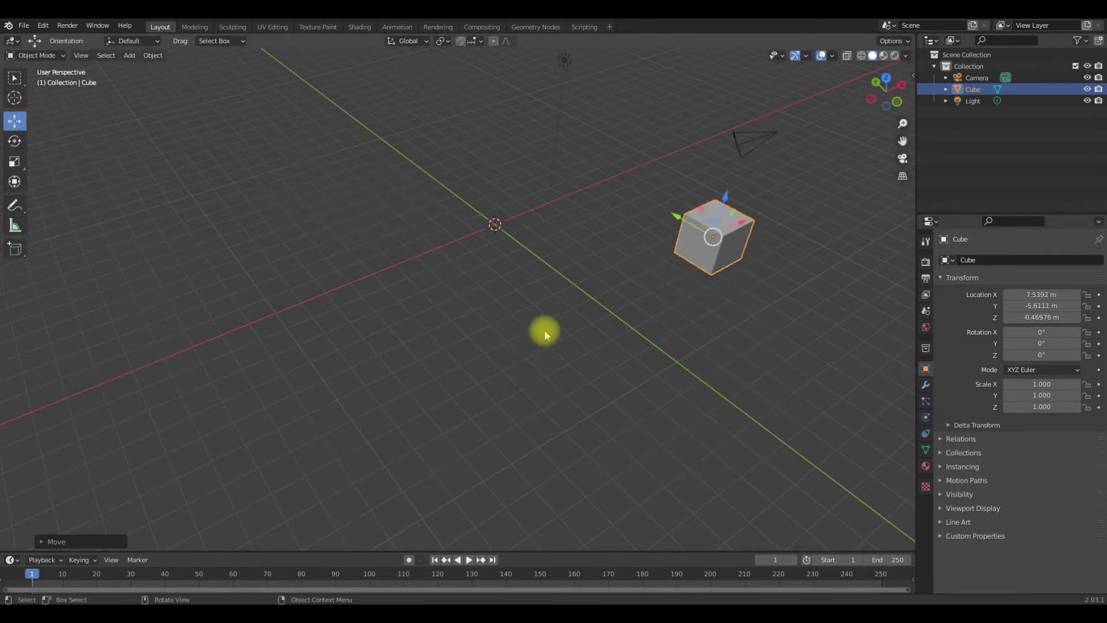
- Move the cube freely two more times, placing it at about X -4.88 m, Y 0.51 m, Z -2.72 m
{"action": "key", "text": "g"}
{"action": "left_click", "coordinate": [239, 267]}
{"action": "key", "text": "g"}
{"action": "left_click", "coordinate": [123, 375]}
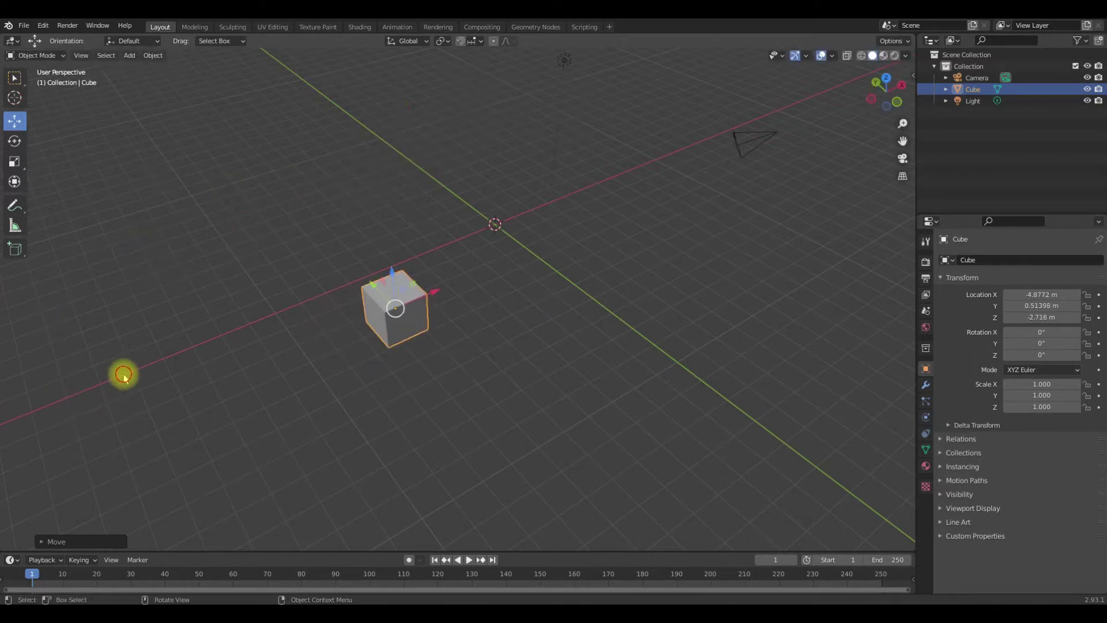
- Move the cube freely from two different viewing angles, placing it at about X 0.79 m and Z 1.10 m
{"action": "key", "text": "g"}
{"action": "left_click", "coordinate": [648, 334]}
{"action": "middle_click_drag", "start_coordinate": [705, 343], "coordinate": [586, 269]}
{"action": "key", "text": "g"}
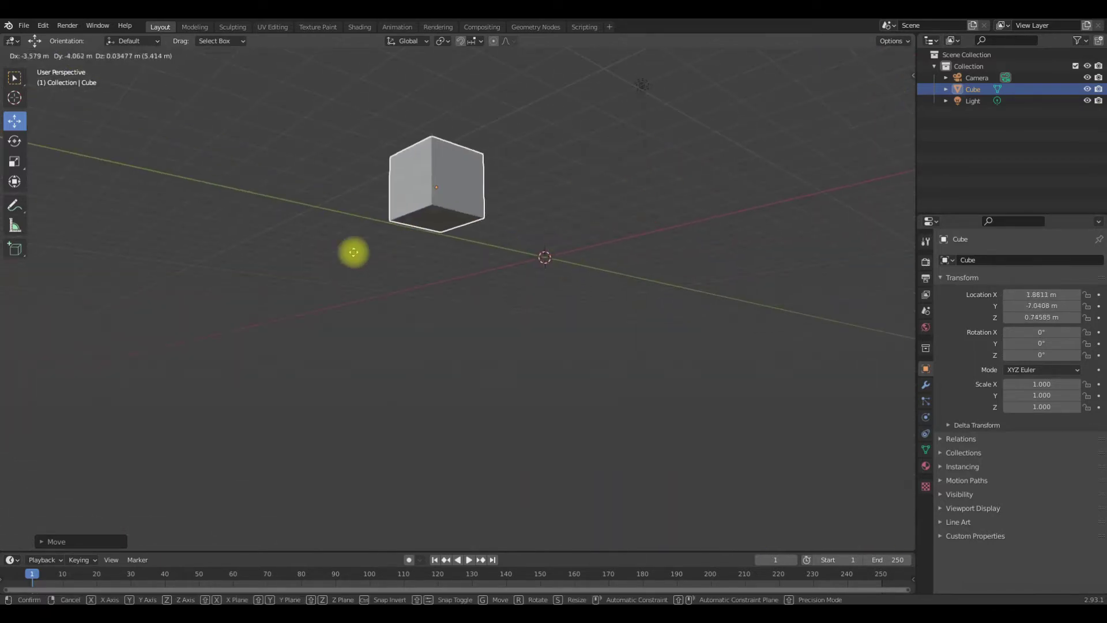
{"action": "left_click", "coordinate": [323, 254]}
- Move the cube along the global Y axis only, to about Y -5.37 m
{"action": "middle_click_drag", "start_coordinate": [420, 254], "coordinate": [285, 300]}
{"action": "key", "text": "g"}
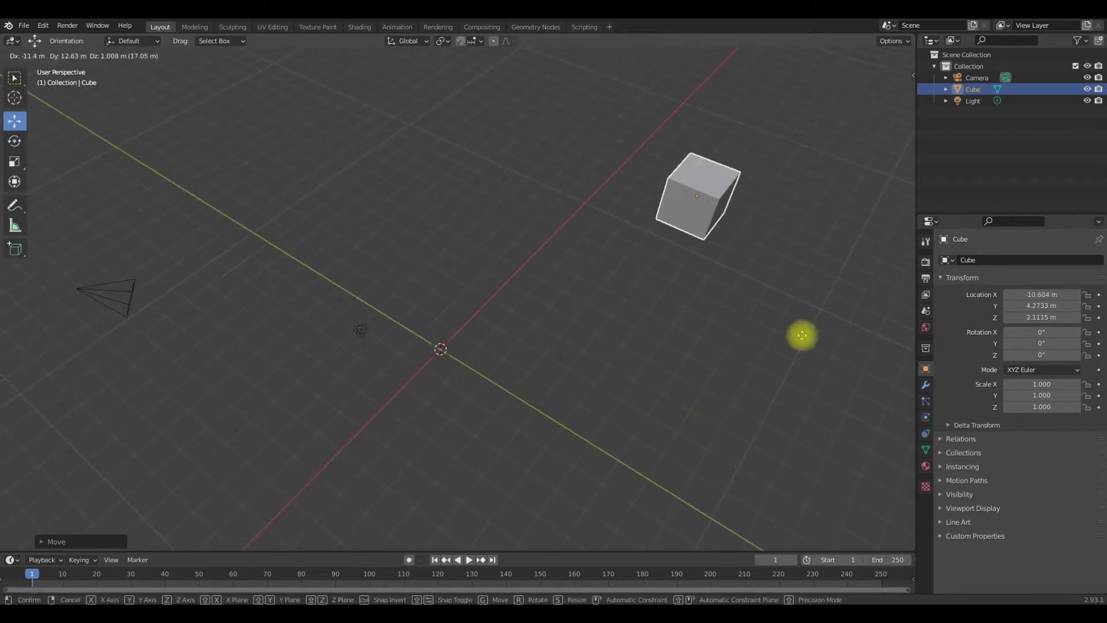
{"action": "key", "text": "y"}
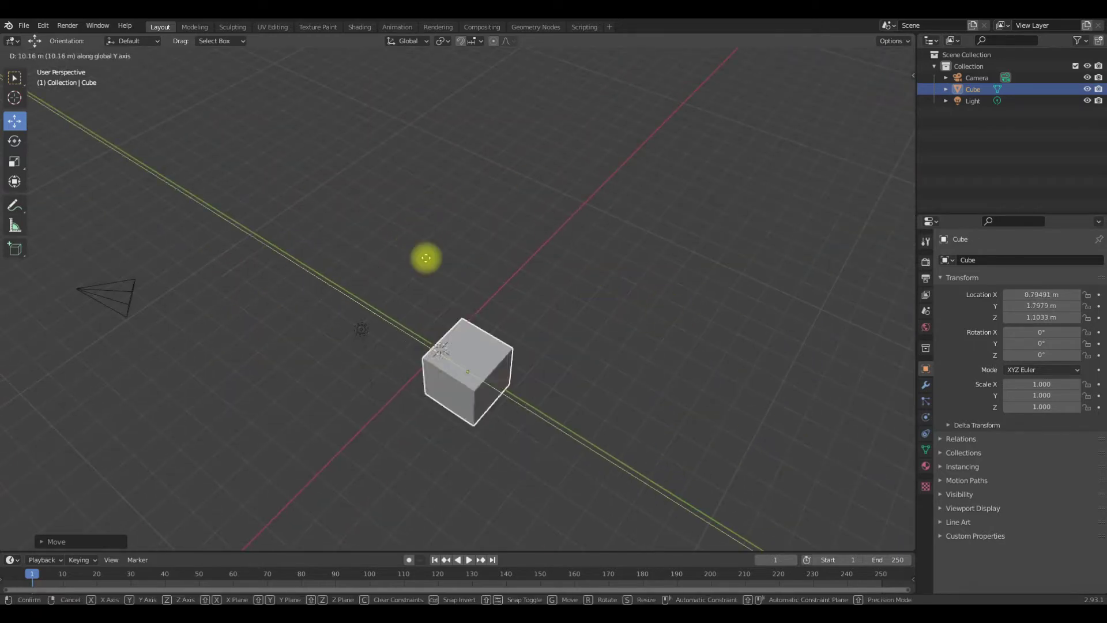
{"action": "left_click", "coordinate": [376, 251]}
- Move the cube along the global X axis only, to about X -0.24 m
{"action": "middle_click_drag", "start_coordinate": [479, 253], "coordinate": [460, 160]}
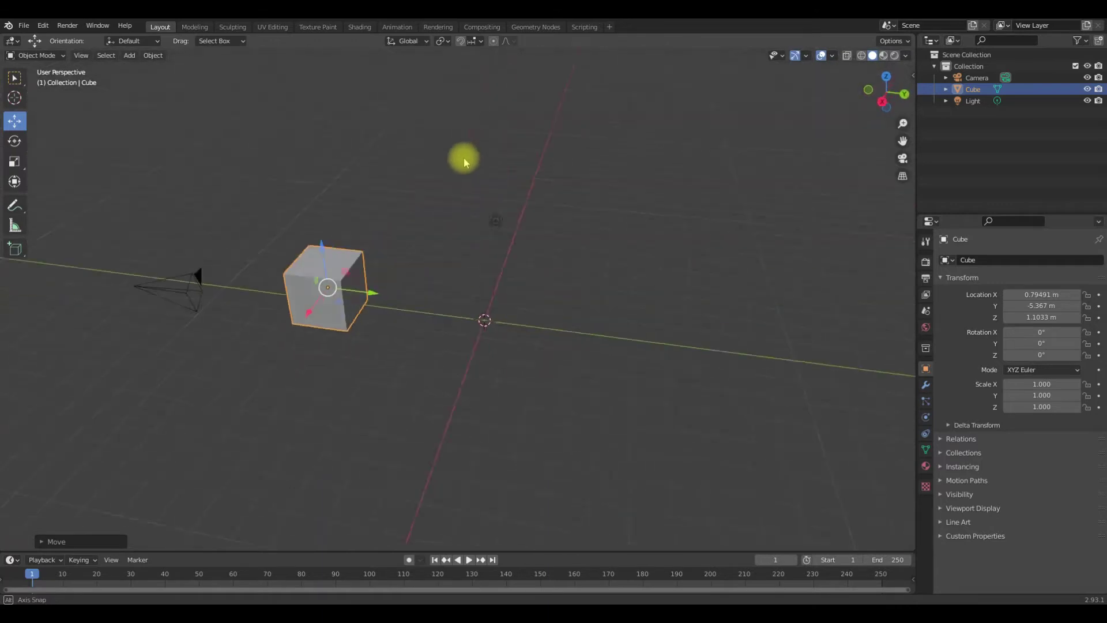
{"action": "key", "text": "g"}
{"action": "key", "text": "x"}
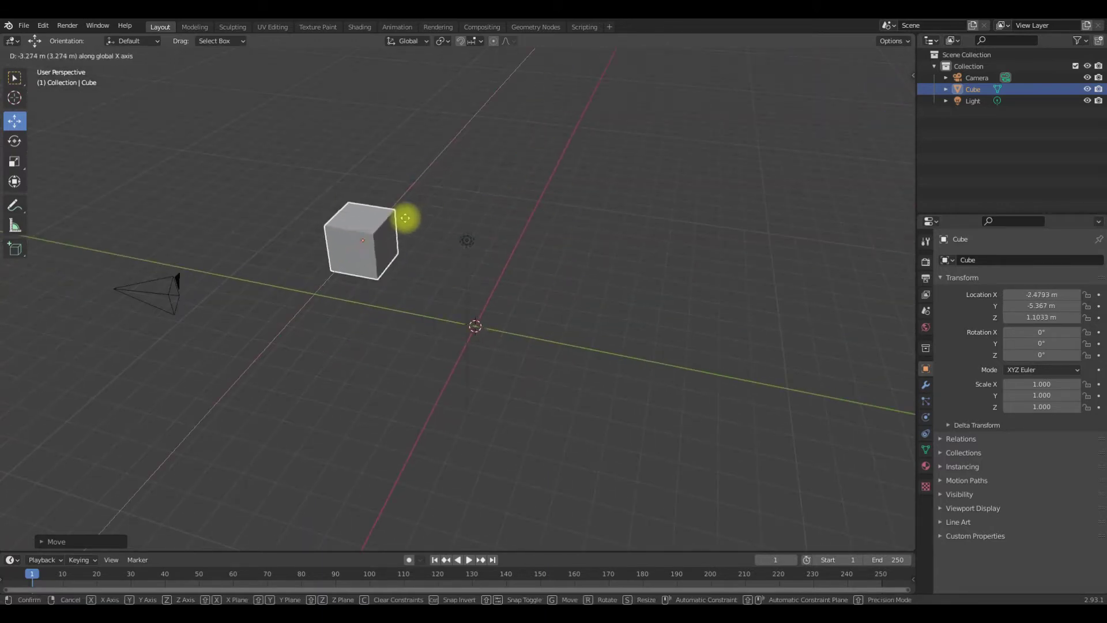
{"action": "left_click", "coordinate": [392, 224]}
- Move the cube freely with the Move gizmo to about X -7.21 m, Y -7.35 m, Z 0.25 m
{"action": "middle_click_drag", "start_coordinate": [444, 210], "coordinate": [336, 252]}
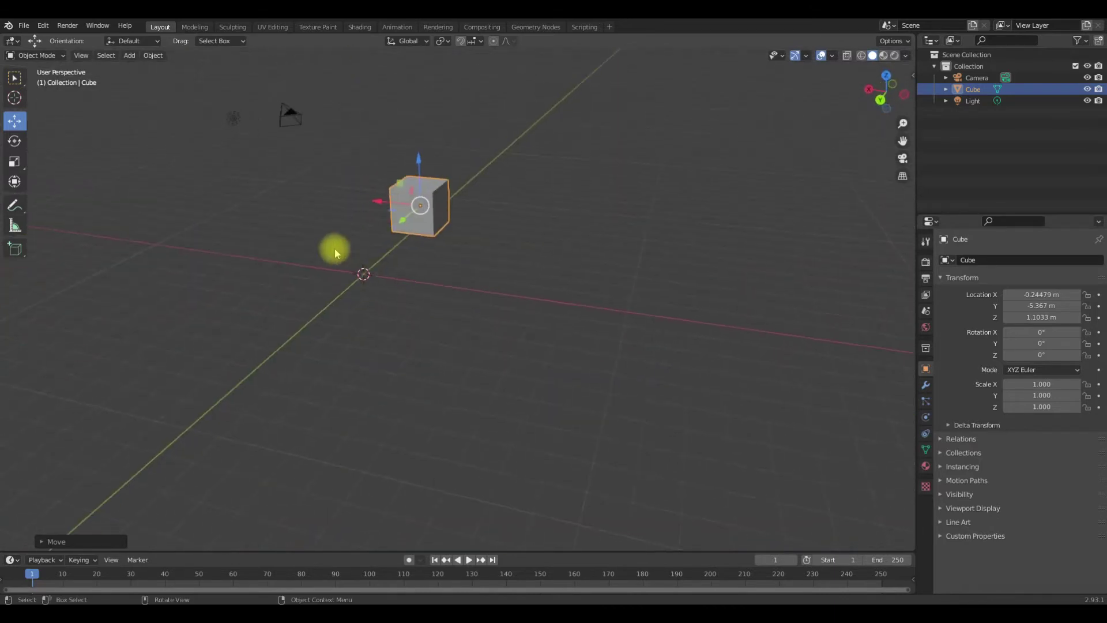
{"action": "left_click_drag", "start_coordinate": [415, 213], "coordinate": [612, 217]}
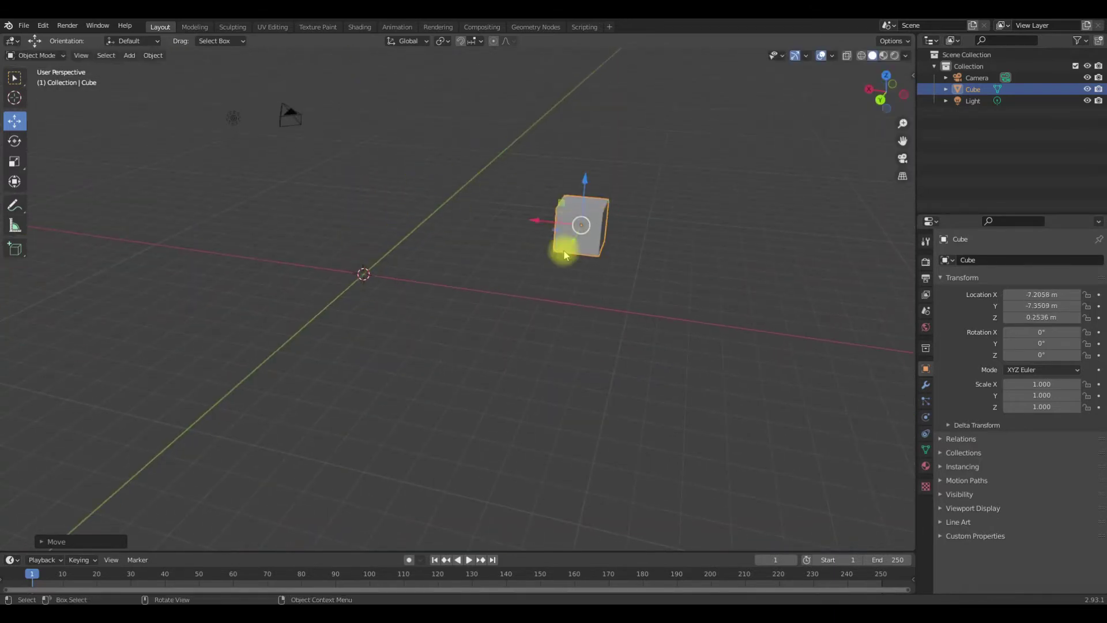
- Move the cube freely to about X -0.26 m, Y -3.13 m, and raise it along the Z axis only to about 1.41 m
{"action": "left_click_drag", "start_coordinate": [565, 255], "coordinate": [189, 308]}
{"action": "key", "text": "x"}
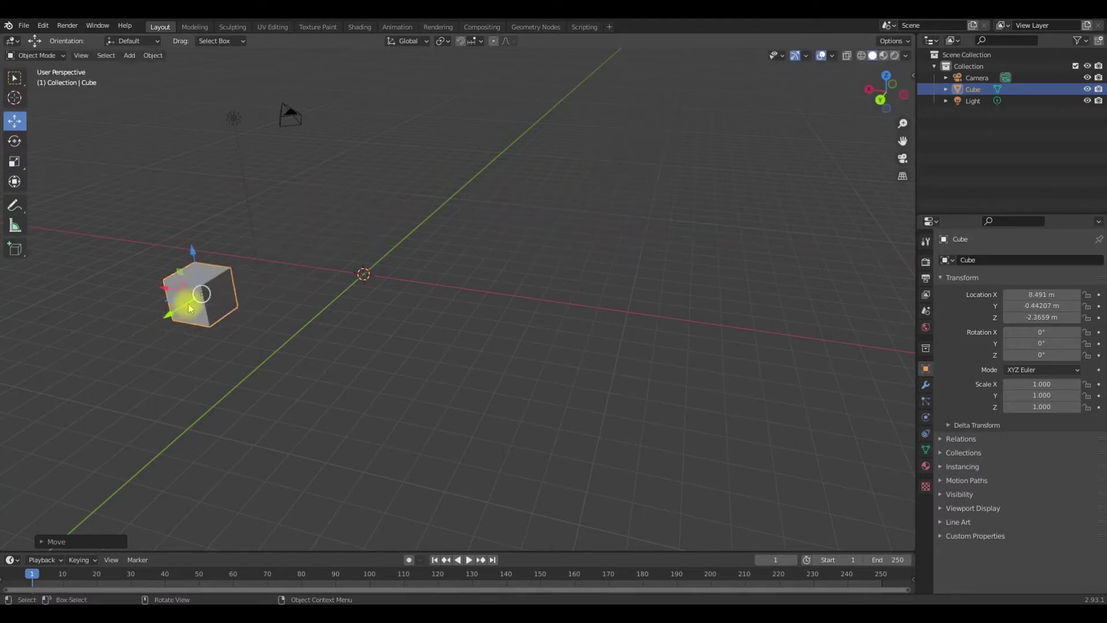
{"action": "key", "text": "g"}
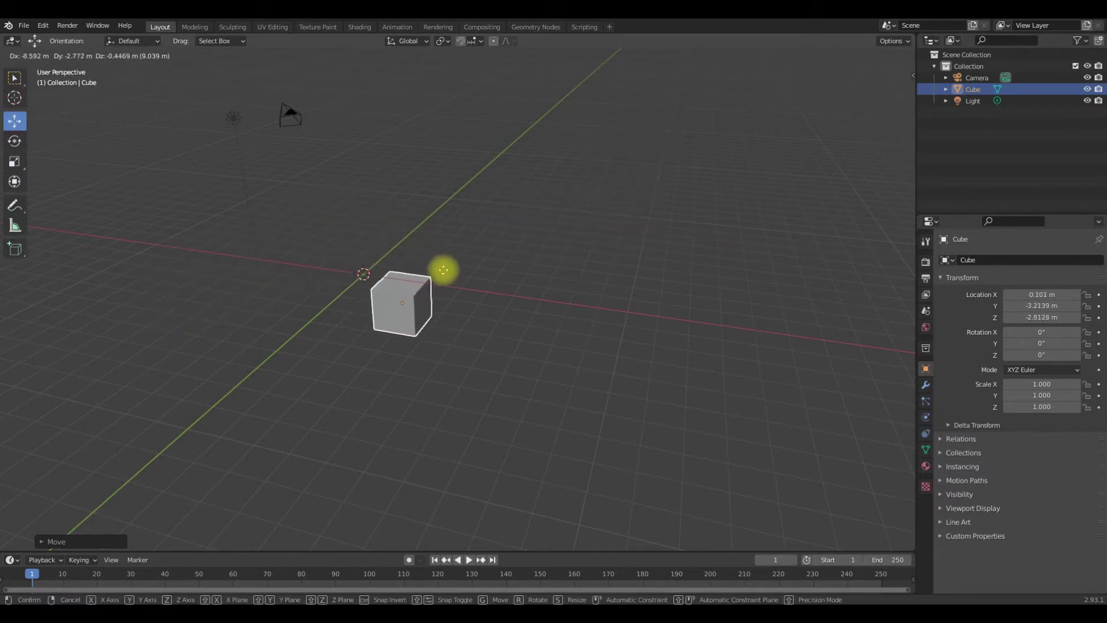
{"action": "left_click", "coordinate": [445, 274]}
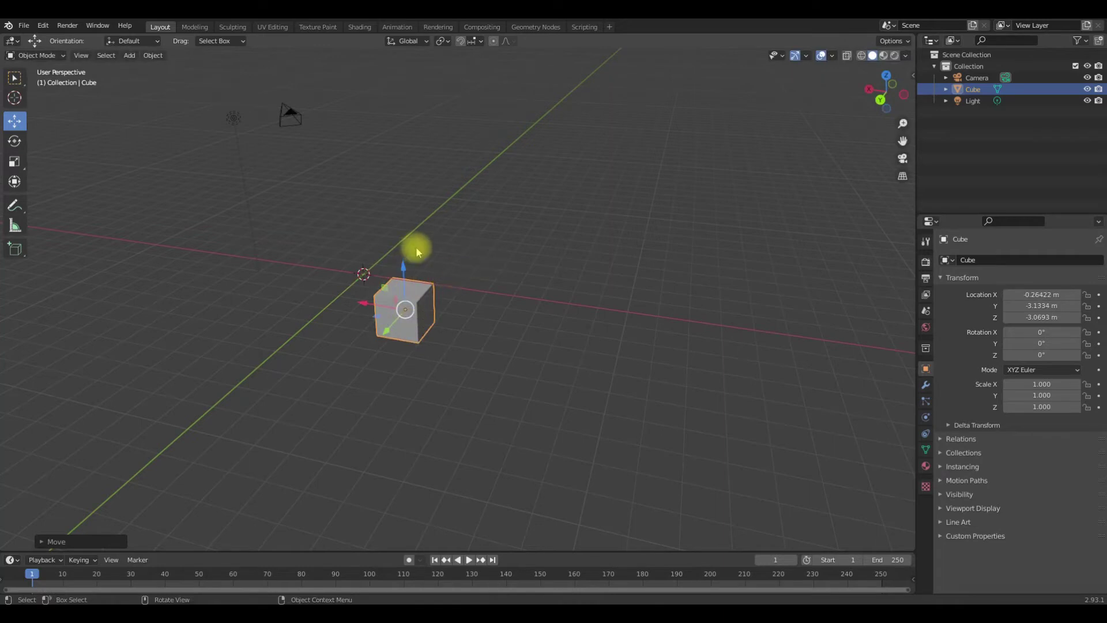
{"action": "left_click_drag", "start_coordinate": [404, 269], "coordinate": [363, 161]}
{"action": "left_click", "coordinate": [382, 172]}
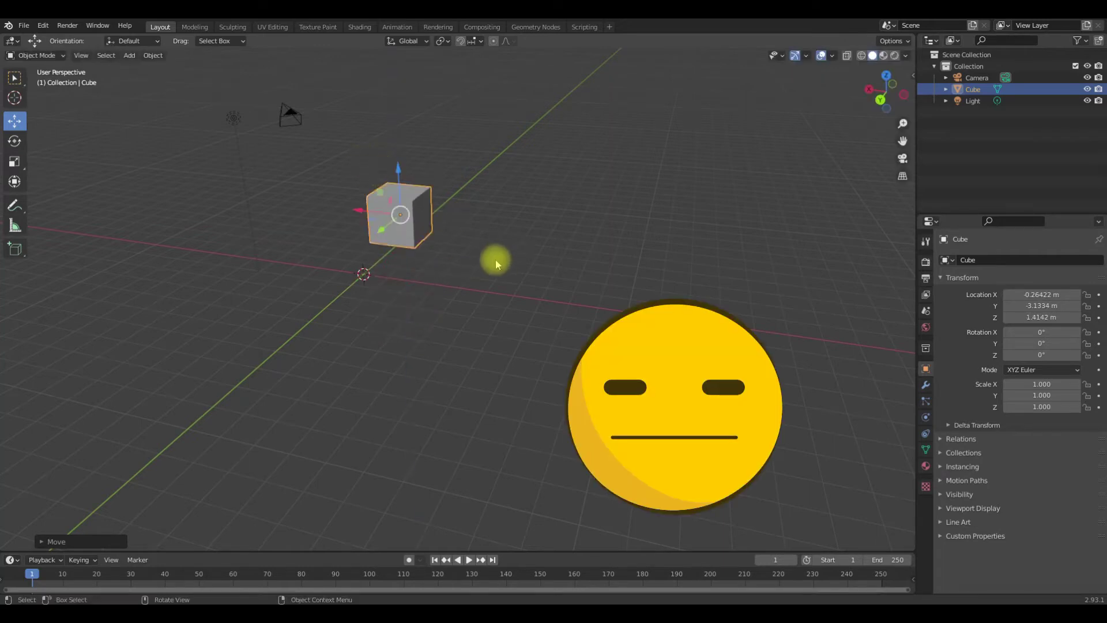
- Move the cube freely, both with the Move gizmo and without it, to about X -0.88 m, Y -3.74 m, Z 1.07 m
{"action": "middle_click_drag", "start_coordinate": [494, 258], "coordinate": [376, 278]}
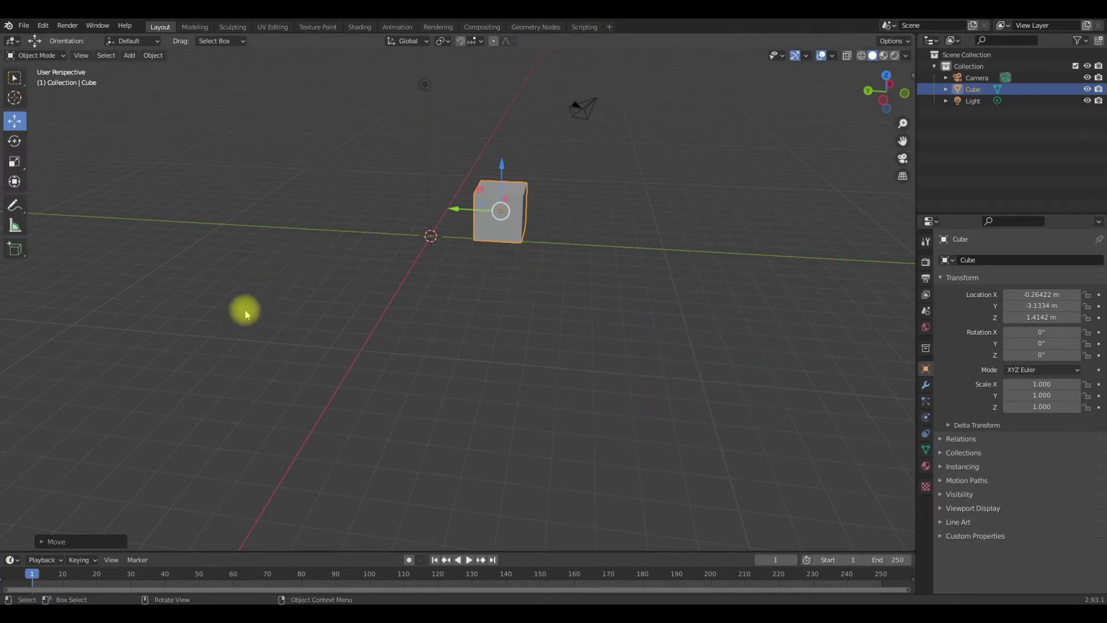
{"action": "middle_click_drag", "start_coordinate": [244, 309], "coordinate": [391, 240]}
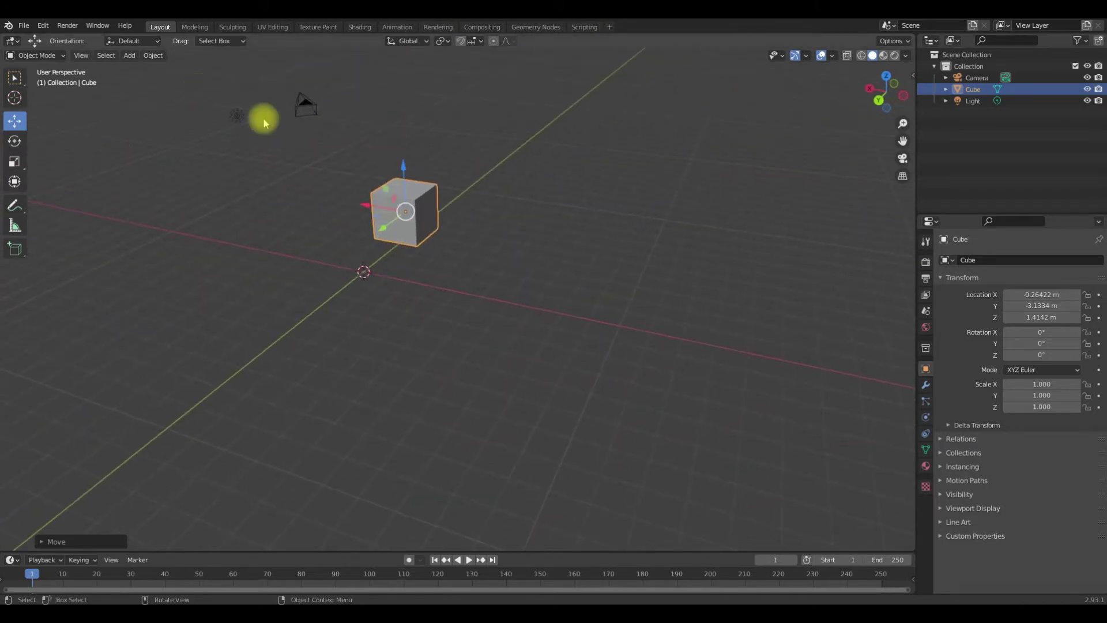
{"action": "middle_click_drag", "start_coordinate": [420, 301], "coordinate": [394, 265]}
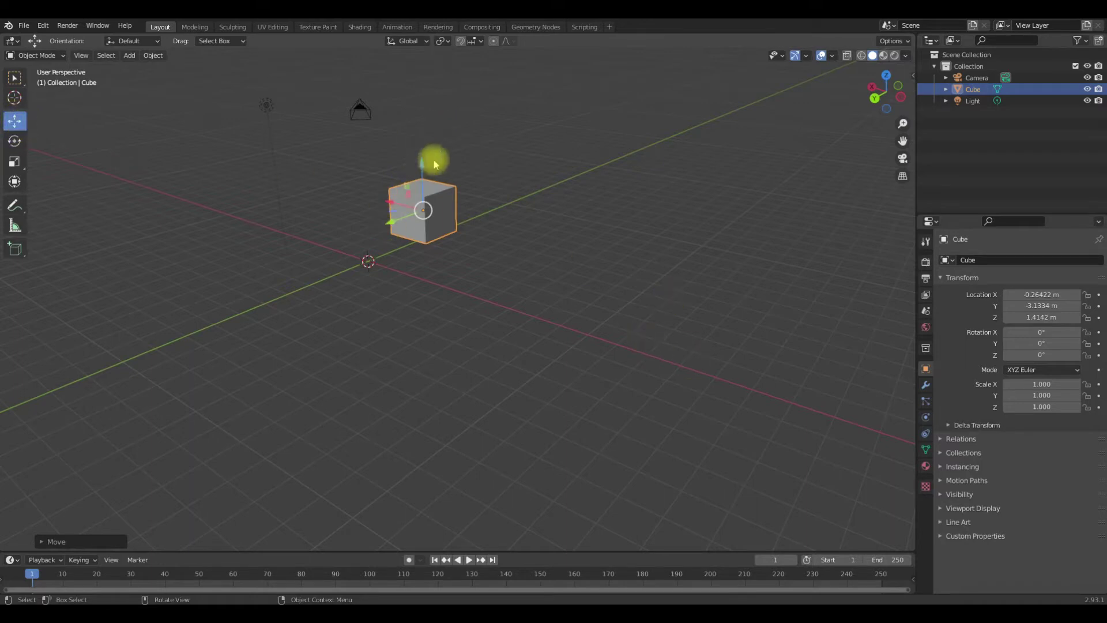
{"action": "left_click_drag", "start_coordinate": [419, 159], "coordinate": [406, 162]}
{"action": "mouse_move", "coordinate": [431, 212]}
{"action": "left_mouse_down"}
{"action": "mouse_move", "coordinate": [477, 212]}
{"action": "mouse_move", "coordinate": [414, 199]}
{"action": "mouse_move", "coordinate": [426, 201]}
{"action": "left_mouse_up"}
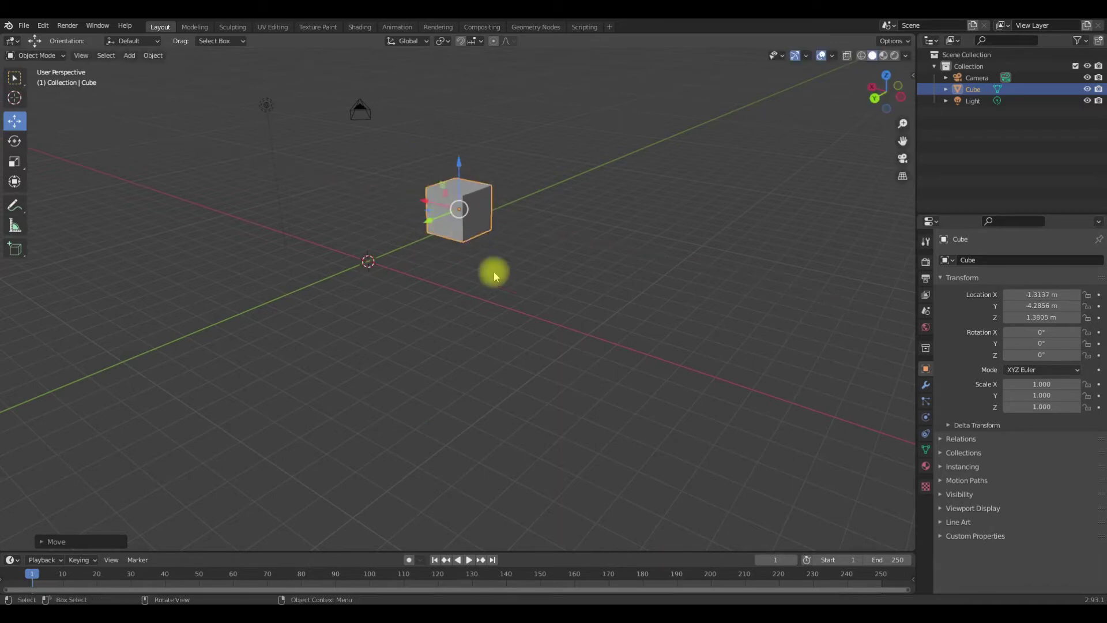
{"action": "key", "text": "g"}
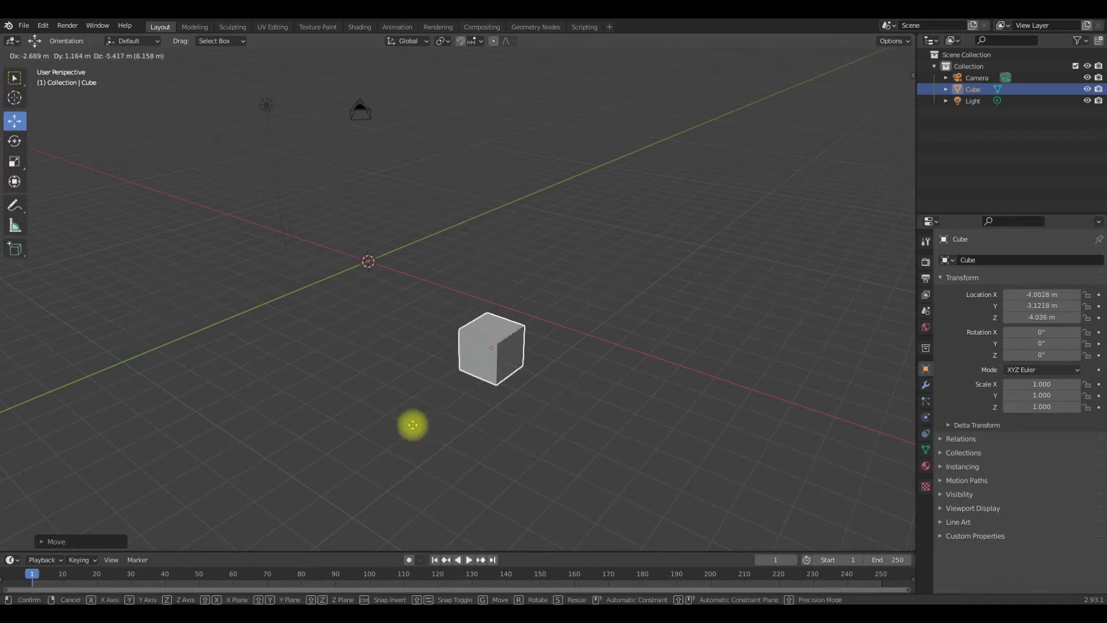
{"action": "left_click", "coordinate": [466, 303]}
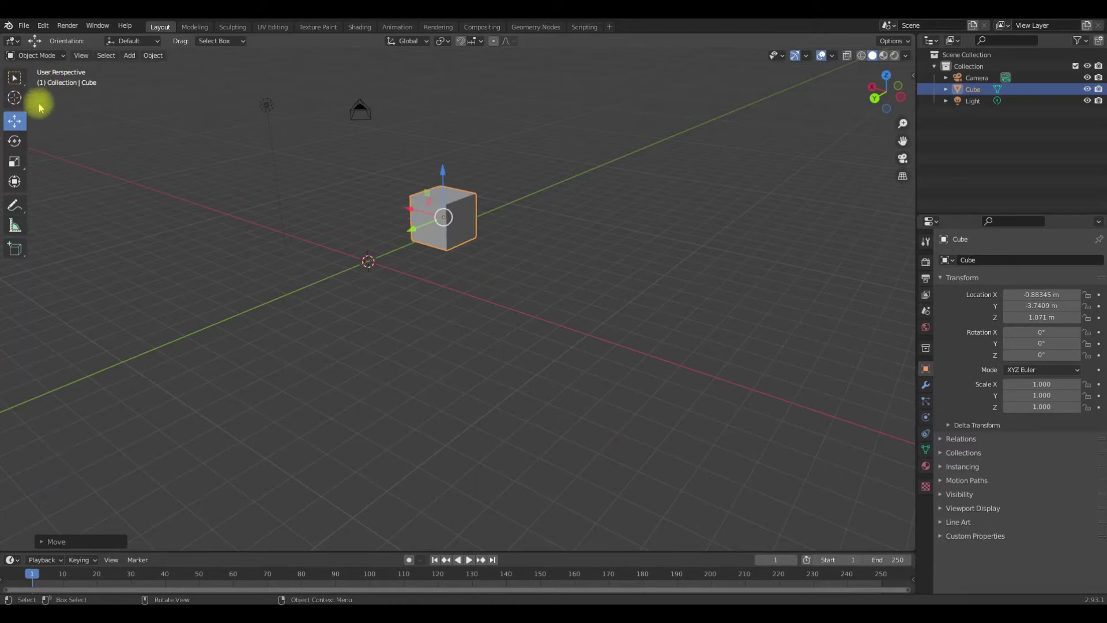
- Rotate the cube around single axes with the Rotate gizmo and freely, ending at about X 4101°, Y 49.2°, Z -67.8°
{"action": "left_click", "coordinate": [15, 142]}
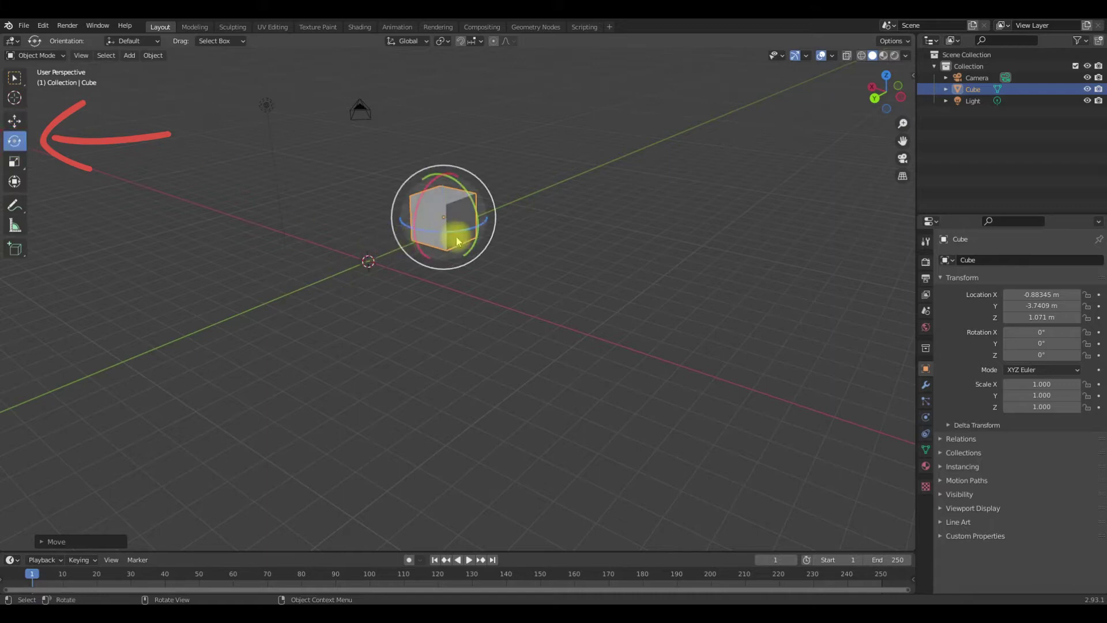
{"action": "mouse_move", "coordinate": [460, 235]}
{"action": "left_mouse_down"}
{"action": "mouse_move", "coordinate": [401, 222]}
{"action": "mouse_move", "coordinate": [455, 230]}
{"action": "left_mouse_up"}
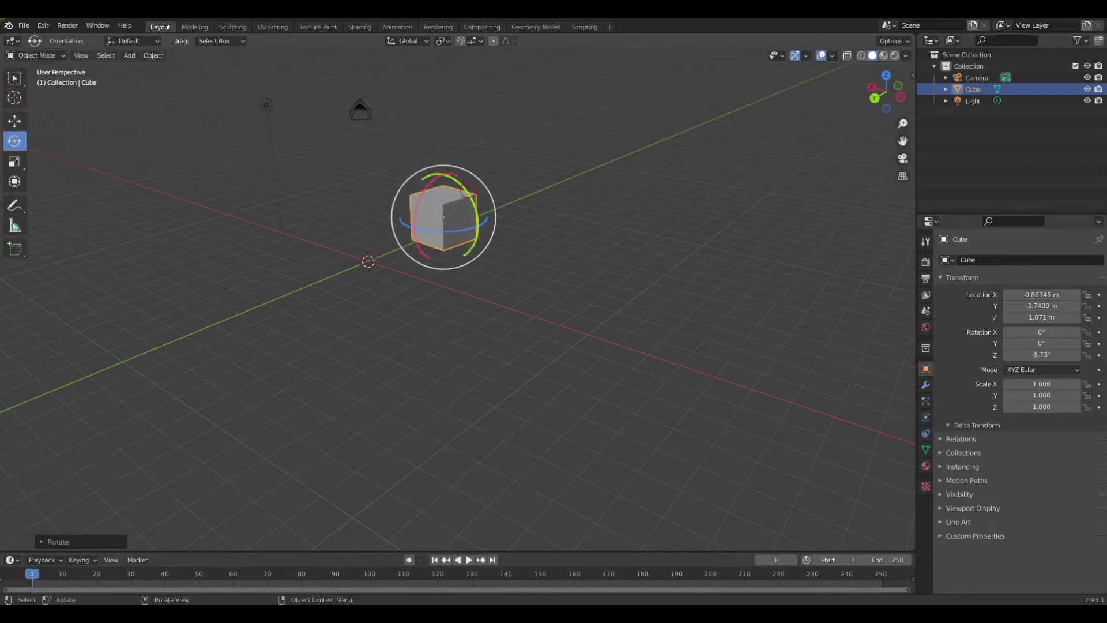
{"action": "mouse_move", "coordinate": [472, 193]}
{"action": "left_mouse_down"}
{"action": "mouse_move", "coordinate": [443, 165]}
{"action": "mouse_move", "coordinate": [399, 177]}
{"action": "mouse_move", "coordinate": [418, 212]}
{"action": "left_mouse_up"}
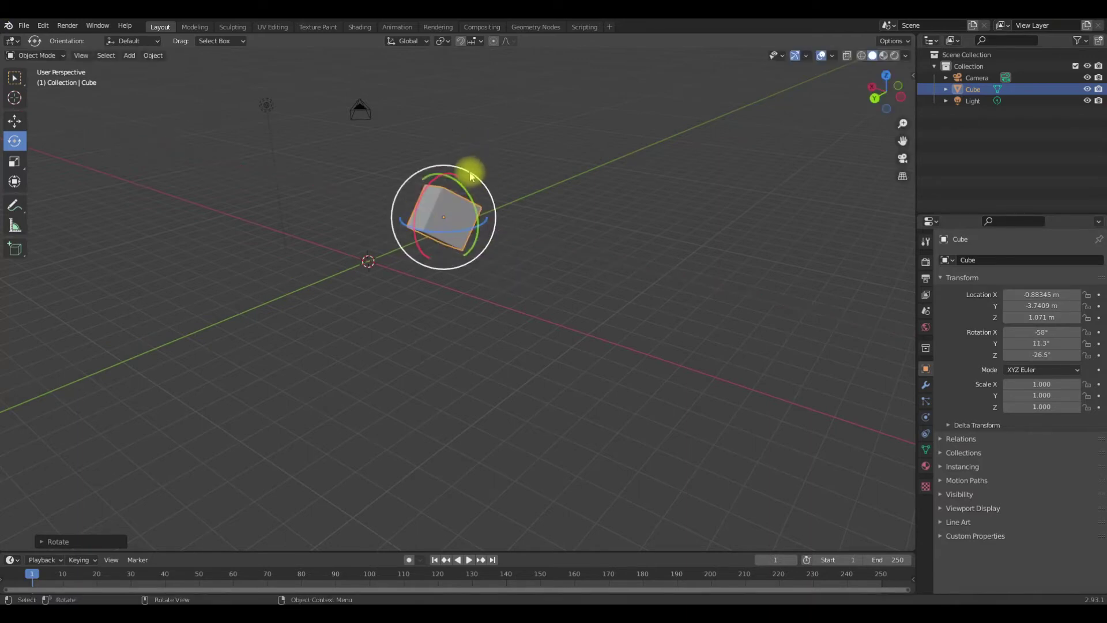
{"action": "left_click_drag", "start_coordinate": [470, 173], "coordinate": [615, 267]}
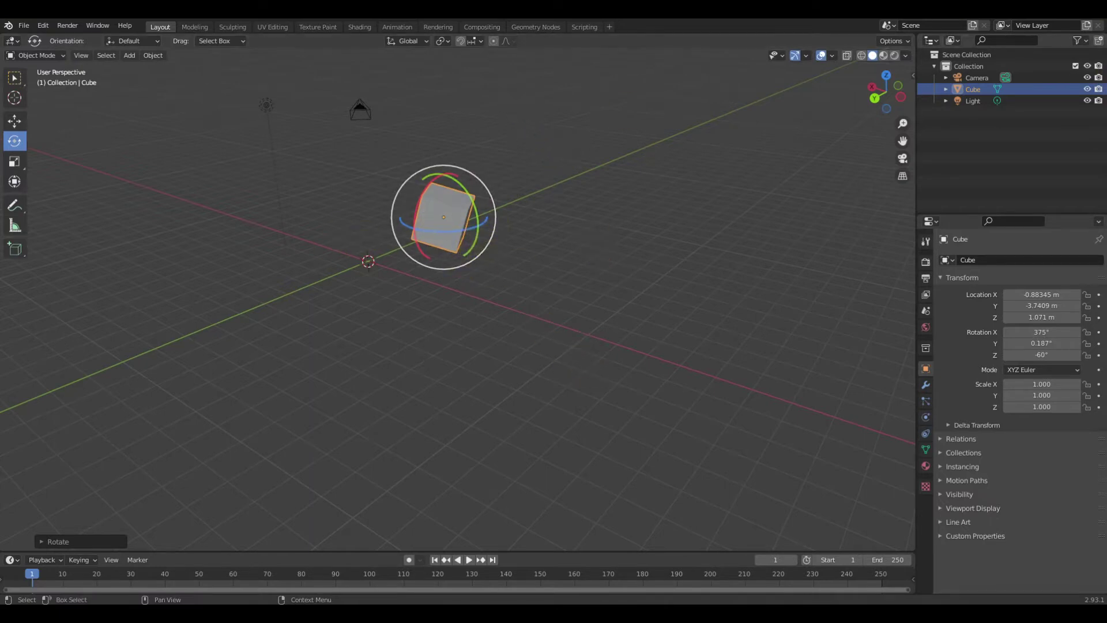
{"action": "left_click", "coordinate": [551, 240]}
{"action": "left_click", "coordinate": [482, 199]}
{"action": "key", "text": "r"}
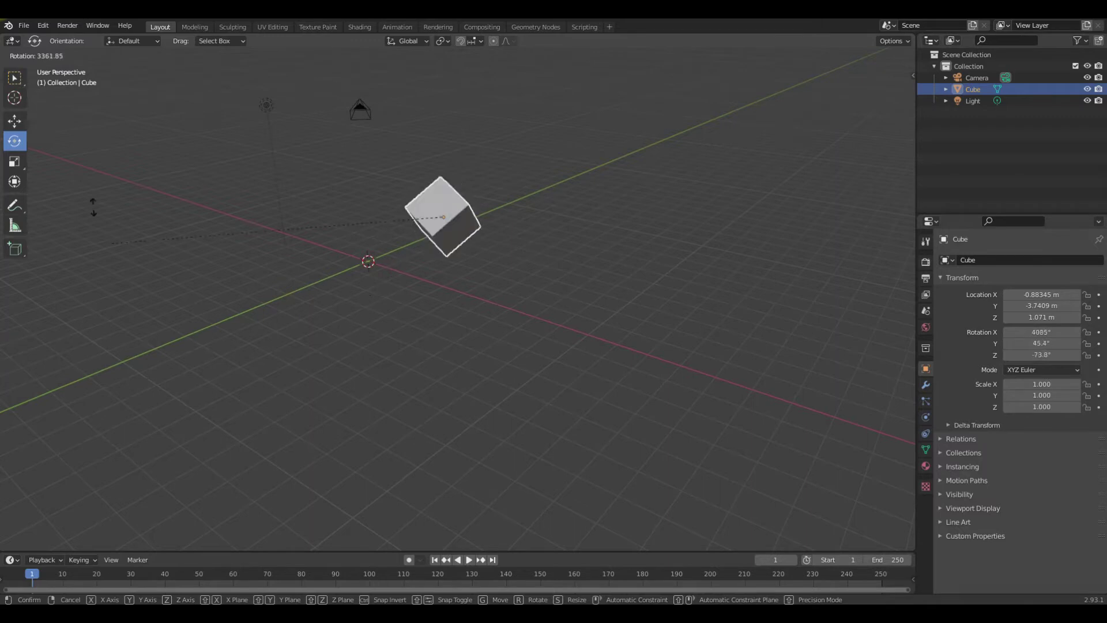
{"action": "left_click", "coordinate": [253, 236]}
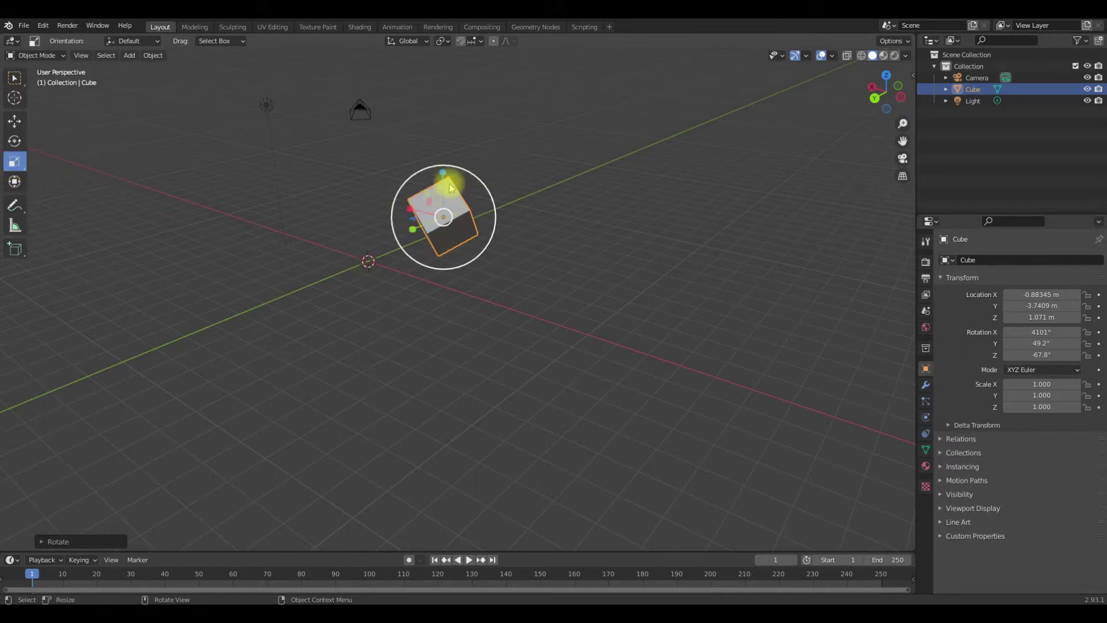
- Scale the cube along single axes with the Scale gizmo and uniformly, to about X 3.155, Y 2.769, Z 2.410
{"action": "left_click_drag", "start_coordinate": [444, 173], "coordinate": [443, 285]}
{"action": "left_click_drag", "start_coordinate": [419, 50], "coordinate": [500, 349]}
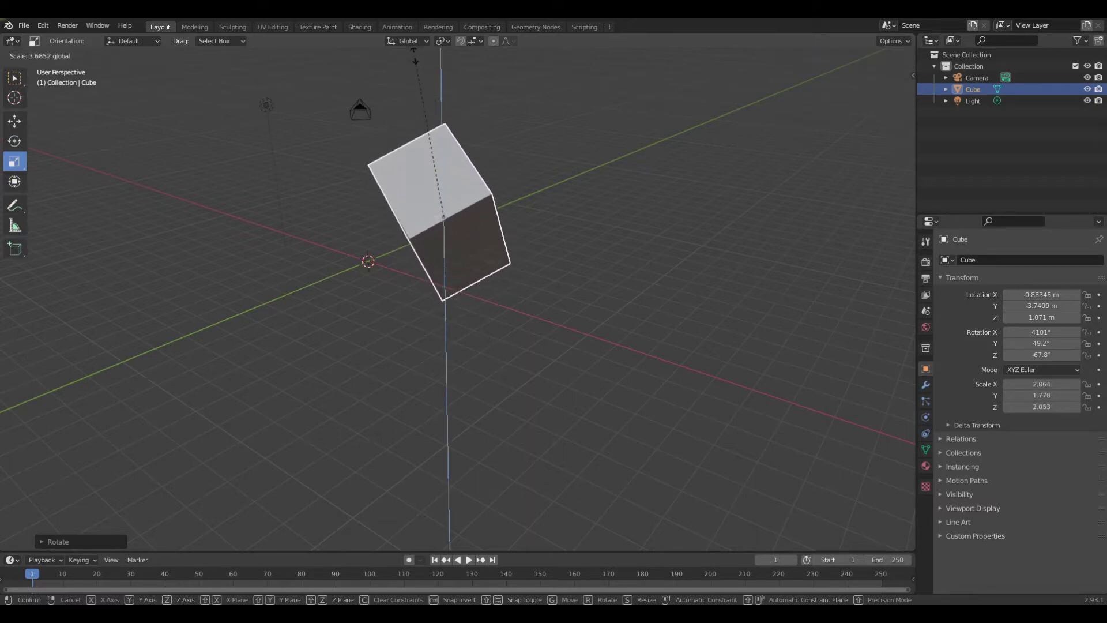
{"action": "left_click_drag", "start_coordinate": [414, 56], "coordinate": [414, 55]}
{"action": "left_click_drag", "start_coordinate": [411, 213], "coordinate": [445, 202]}
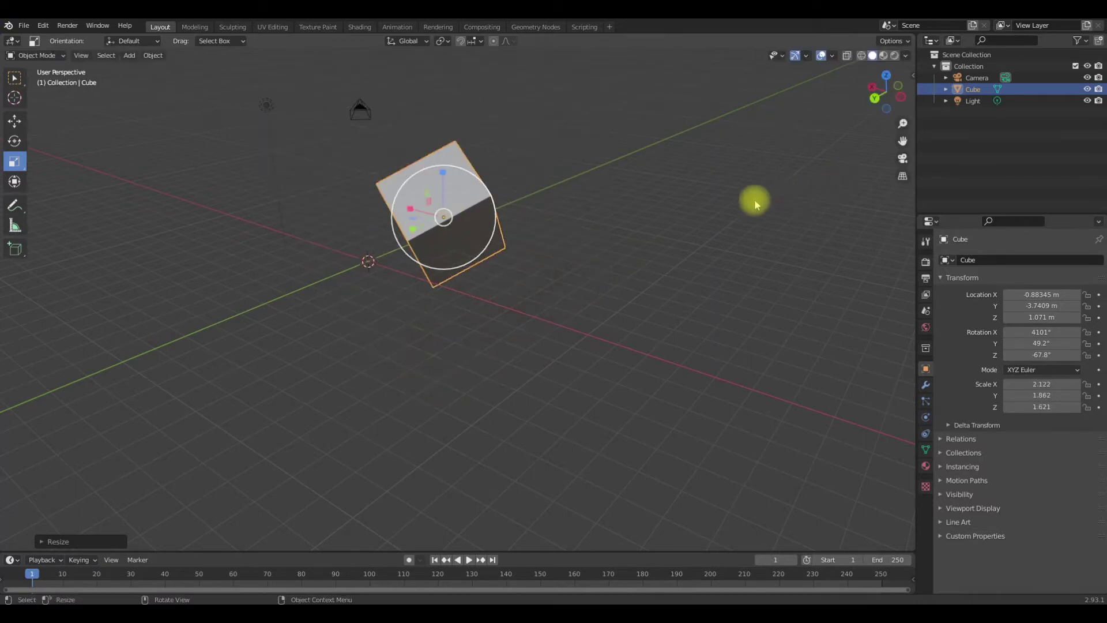
{"action": "key", "text": "s"}
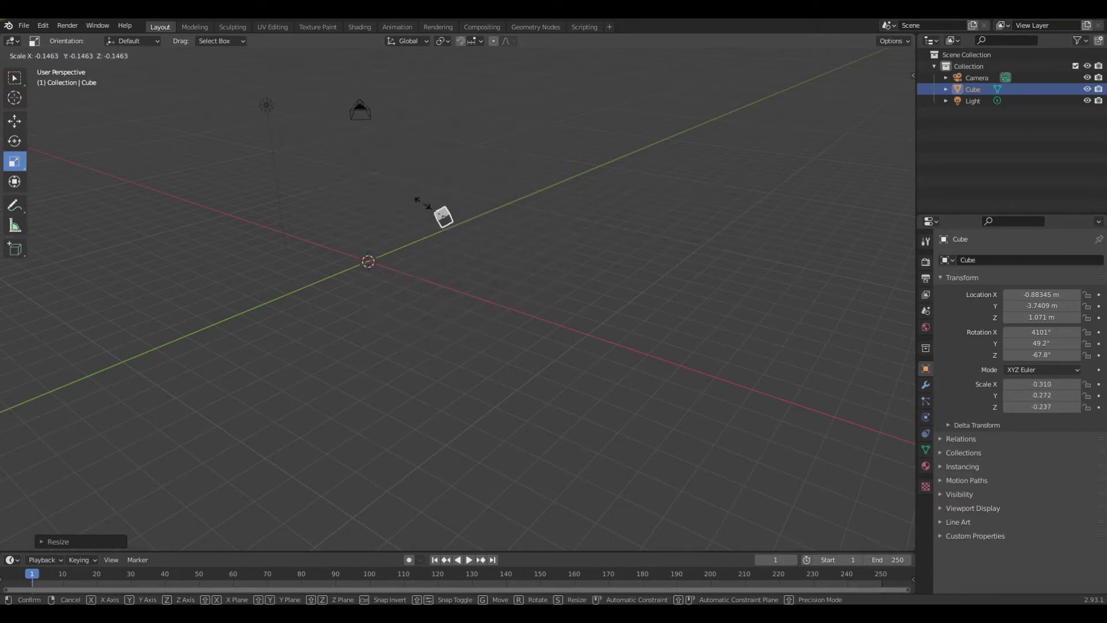
{"action": "left_click", "coordinate": [697, 264]}
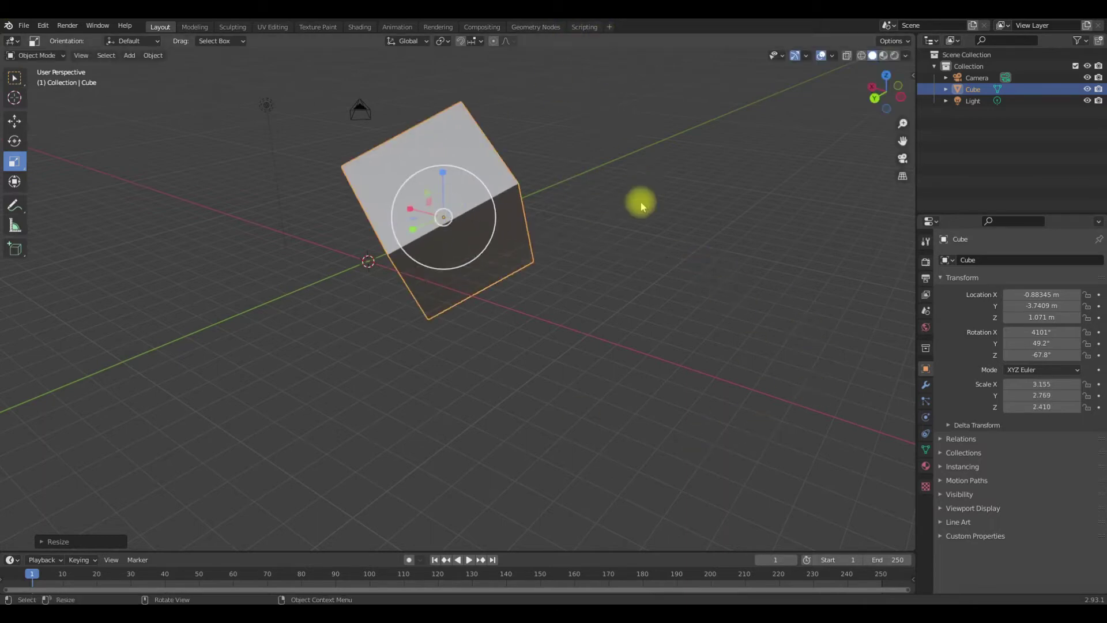
- Set the cube's location to 0 m and its rotation to 0° on the X, Y and Z axes
{"action": "middle_click_drag", "start_coordinate": [695, 305], "coordinate": [543, 257]}
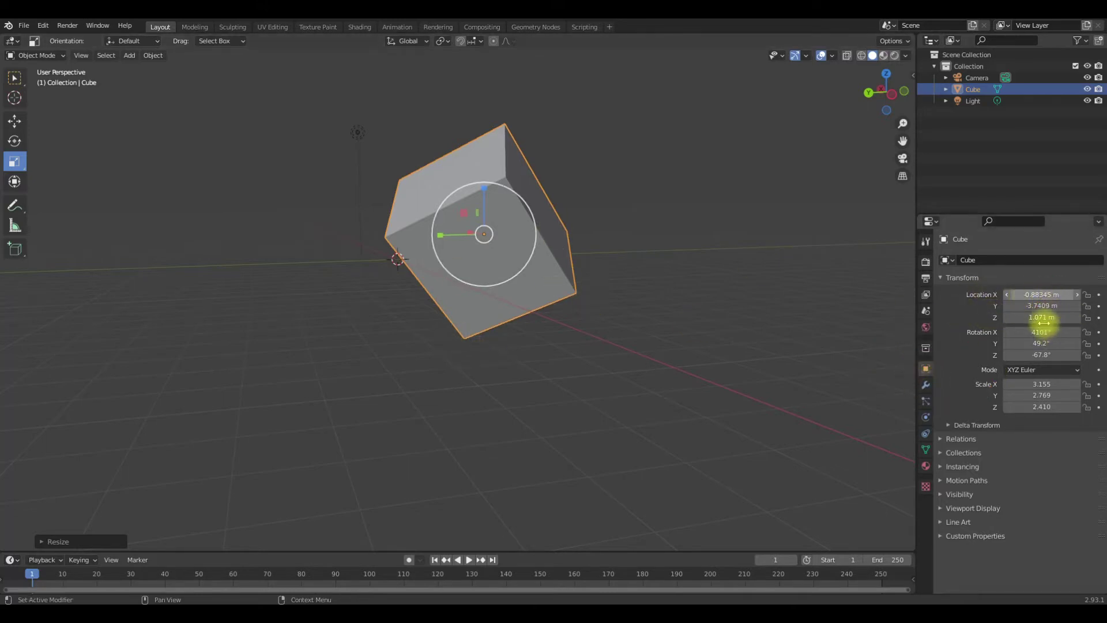
{"action": "left_click", "coordinate": [1037, 293]}
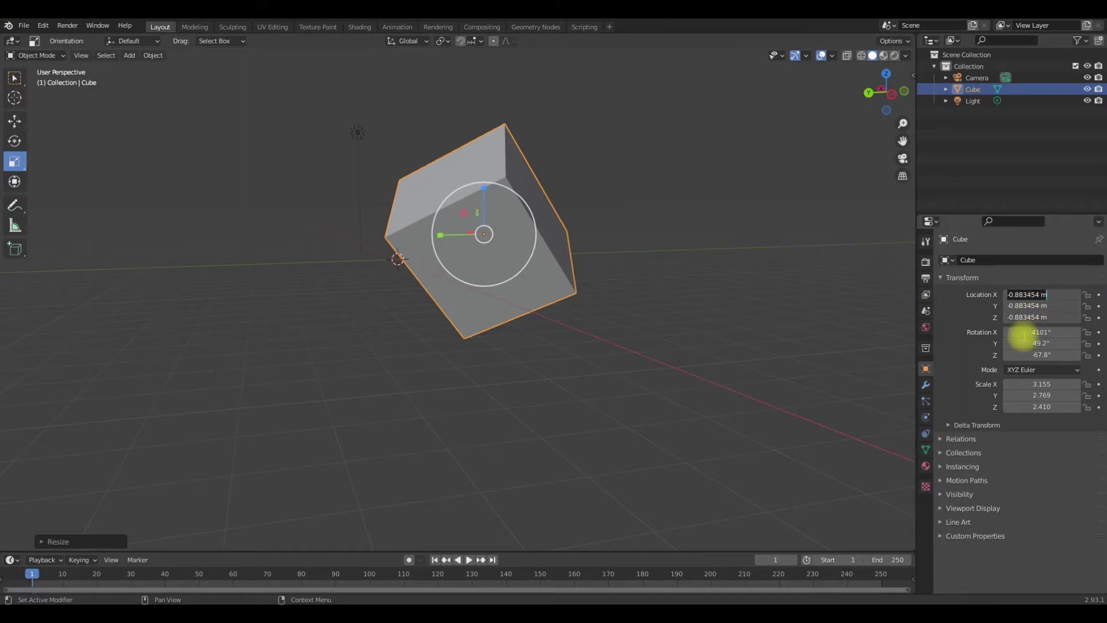
{"action": "type", "text": "0"}
{"action": "key", "text": "Return"}
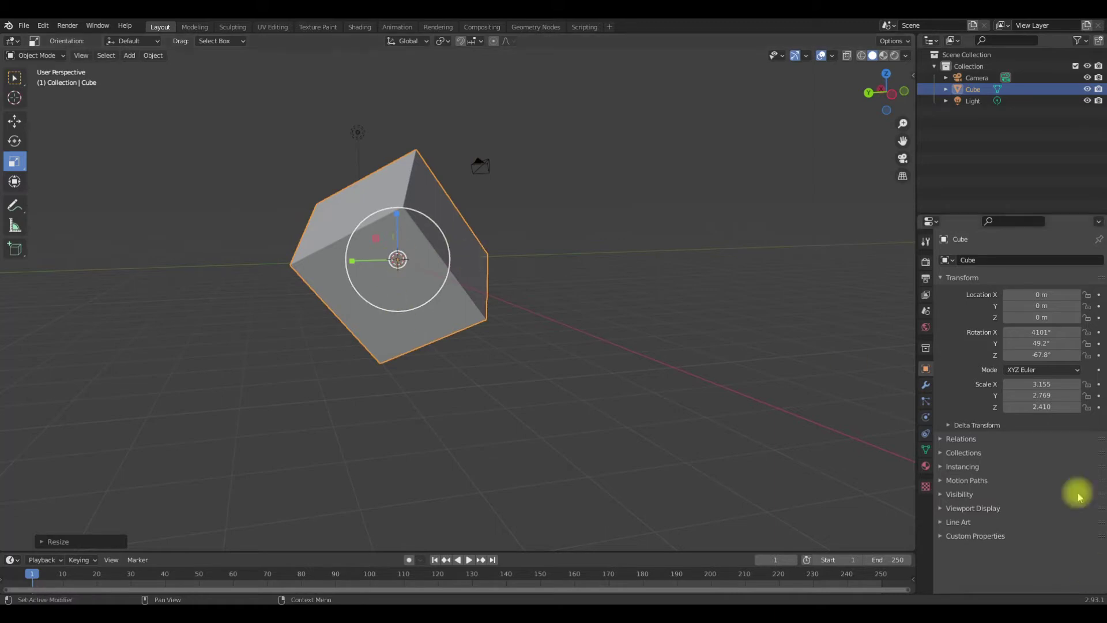
{"action": "left_click", "coordinate": [1039, 331]}
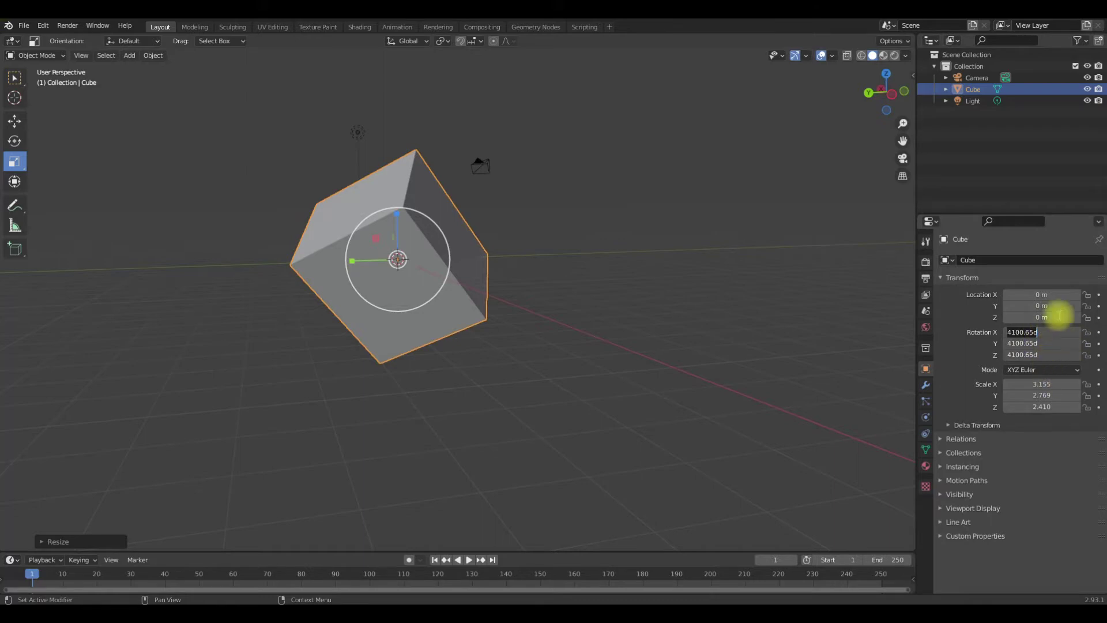
{"action": "type", "text": "0"}
{"action": "key", "text": "Return"}
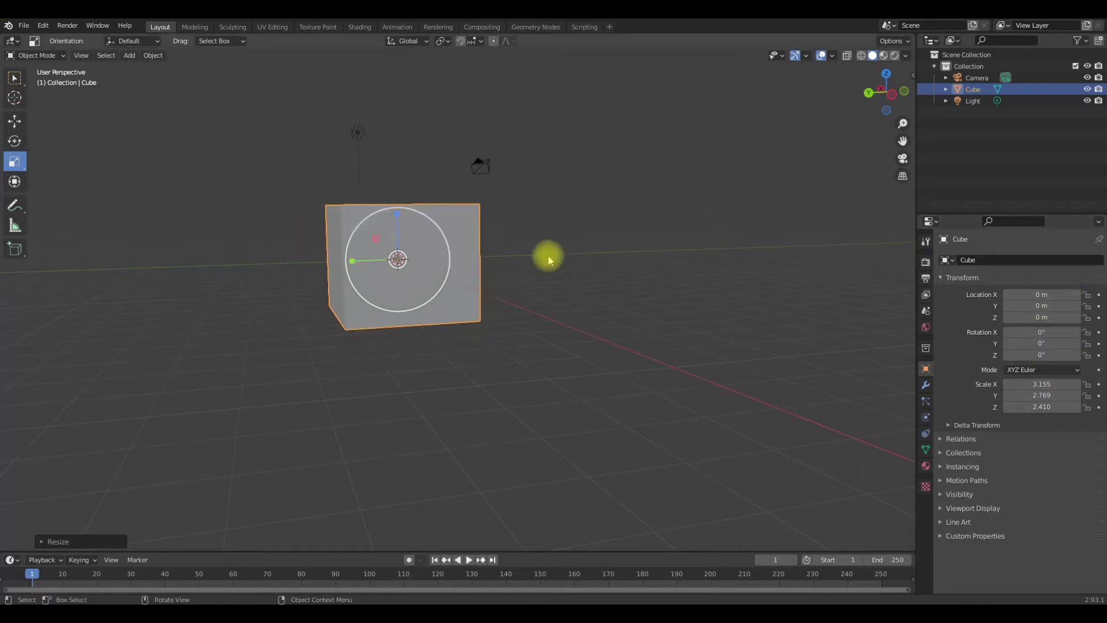
- Try a scale of 0 on all three axes, and set the cube's X, Y and Z scale to 1
{"action": "middle_click_drag", "start_coordinate": [548, 257], "coordinate": [470, 296]}
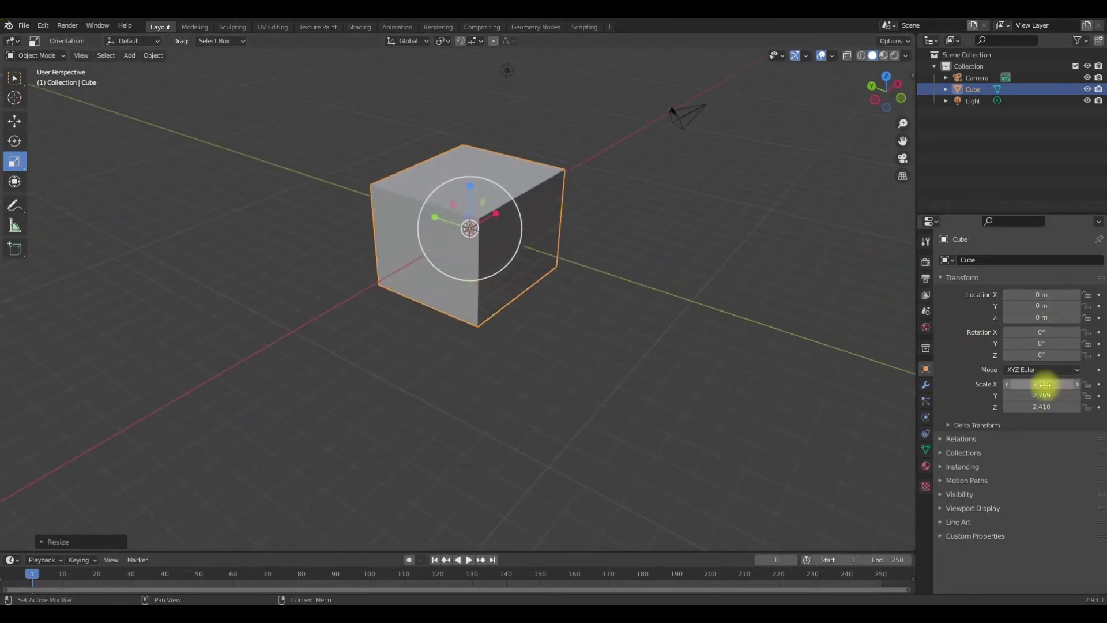
{"action": "left_click_drag", "start_coordinate": [1042, 380], "coordinate": [1042, 407]}
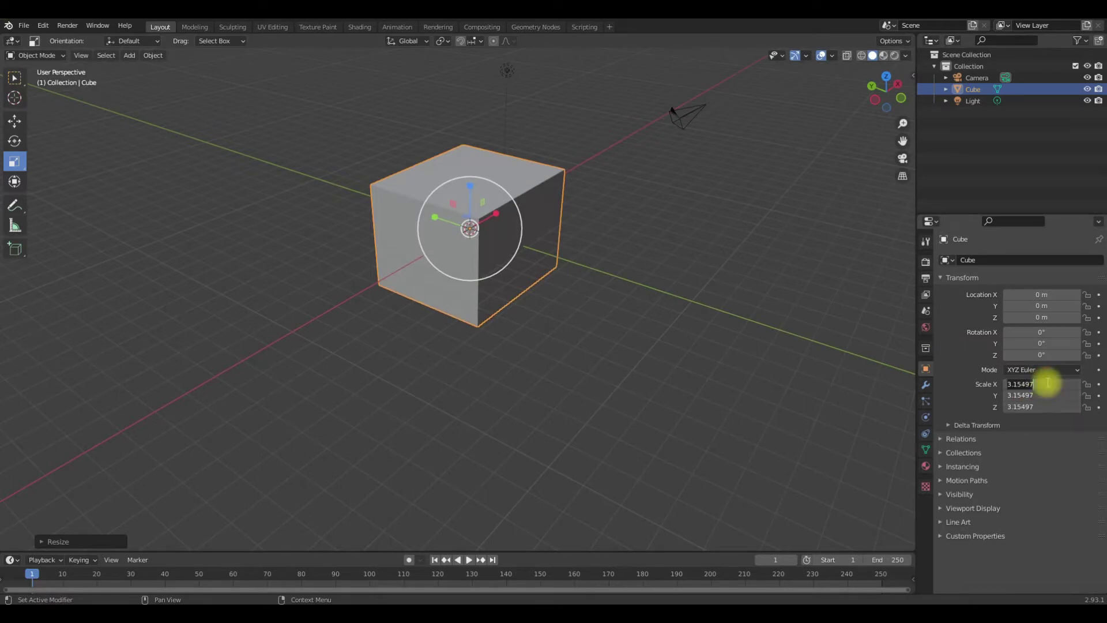
{"action": "type", "text": "0"}
{"action": "key", "text": "Return"}
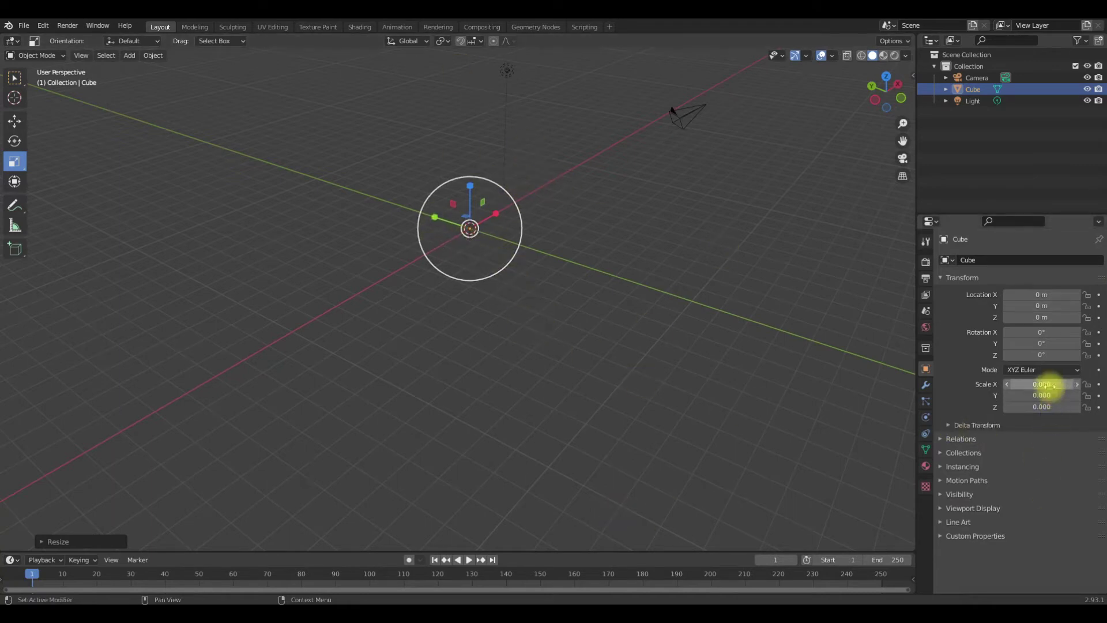
{"action": "type", "text": "1"}
{"action": "key", "text": "Return"}
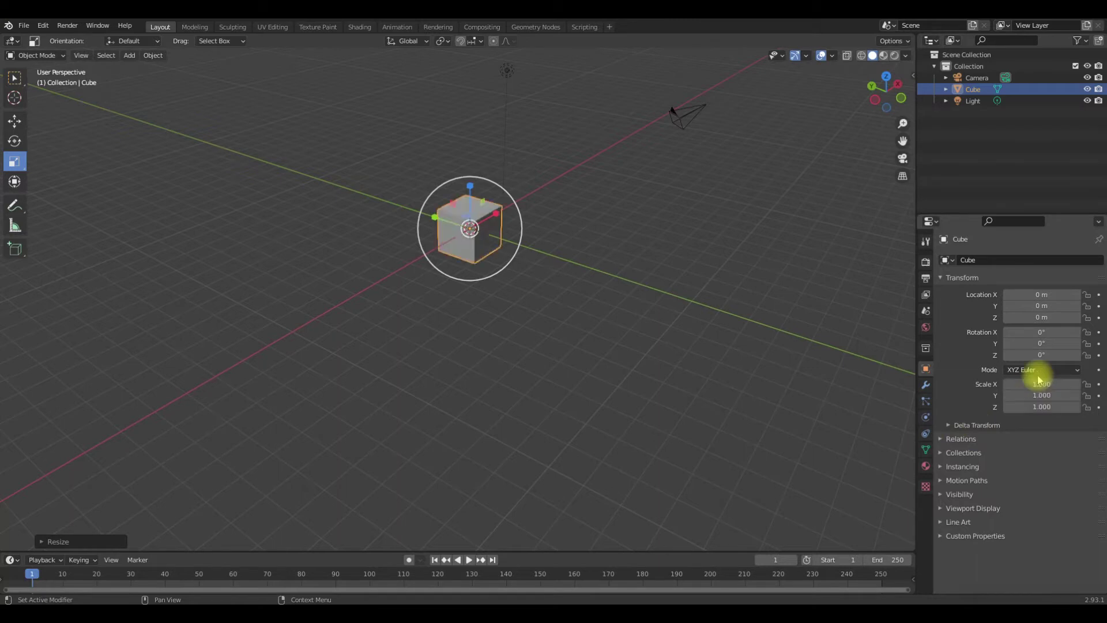
- Duplicate the cube and place the copy beside the original at about X 4.59 m, Y -0.86 m, Z 0.48 m
{"action": "scroll", "coordinate": [579, 369], "scroll_direction": "up", "scroll_amount": 3}
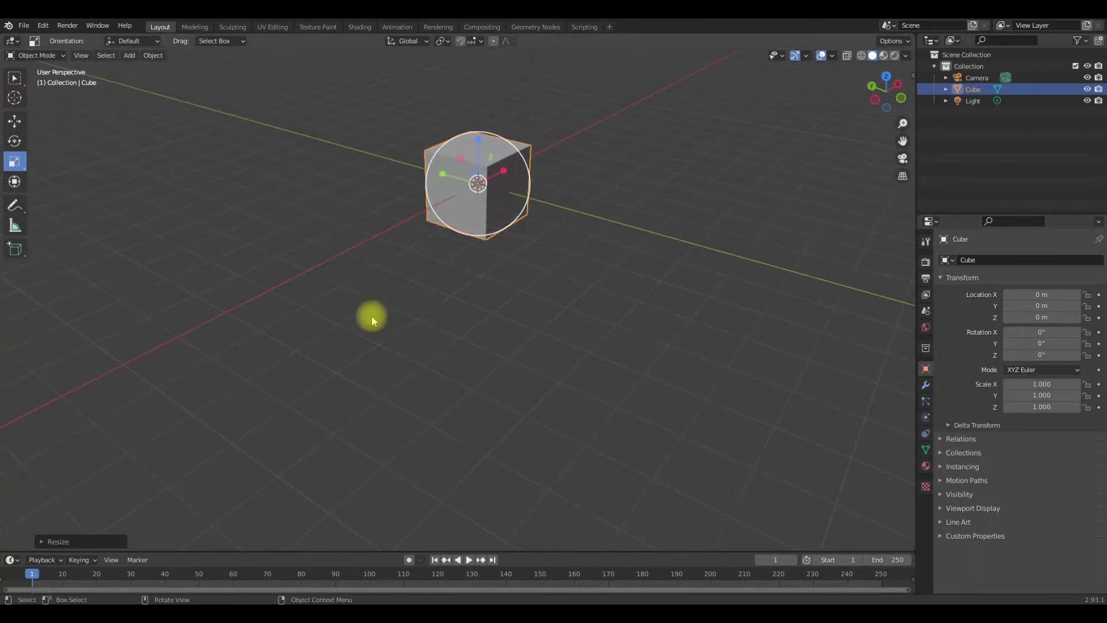
{"action": "middle_click_drag", "start_coordinate": [371, 316], "coordinate": [499, 185]}
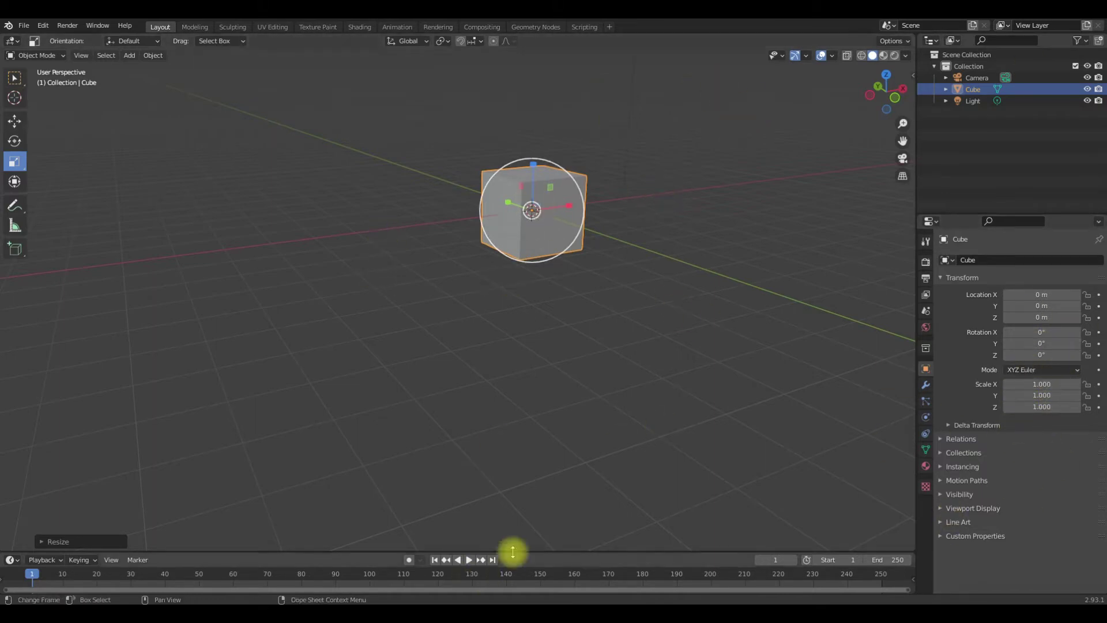
{"action": "middle_click_drag", "start_coordinate": [292, 400], "coordinate": [346, 283]}
{"action": "middle_click_drag", "start_coordinate": [305, 223], "coordinate": [298, 411]}
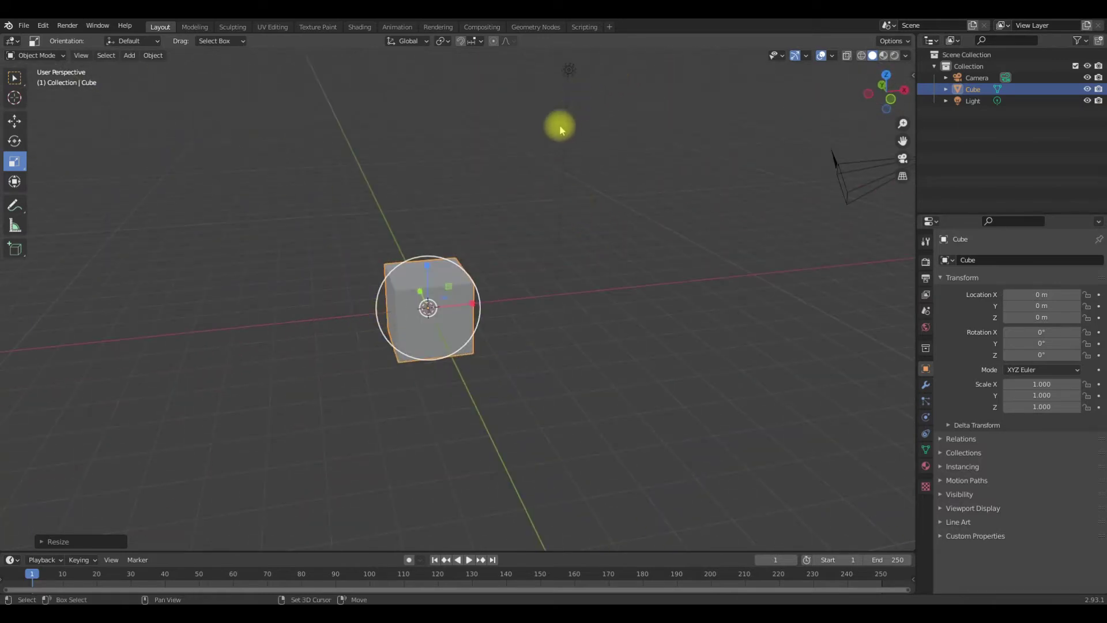
{"action": "key", "text": "shift+d"}
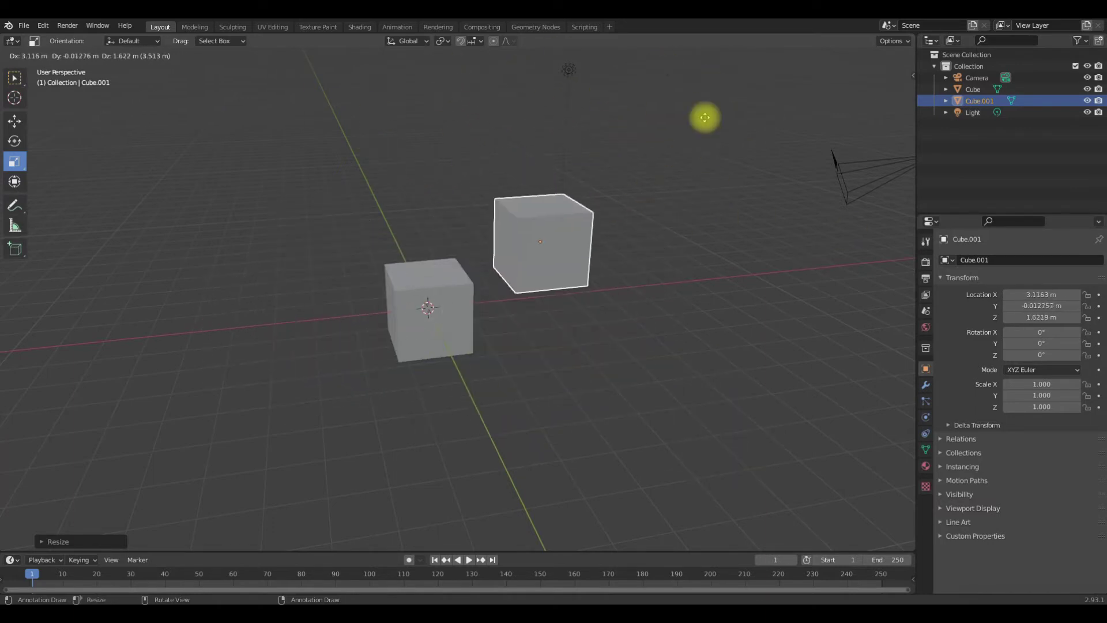
{"action": "left_click", "coordinate": [761, 182]}
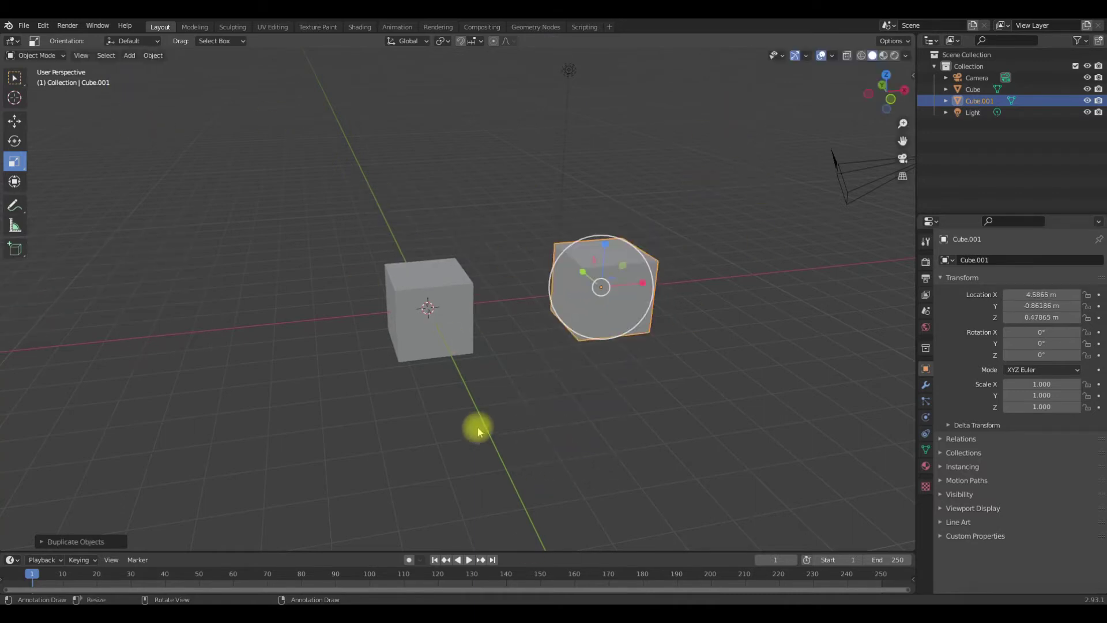
{"action": "middle_click_drag", "start_coordinate": [477, 427], "coordinate": [459, 369]}
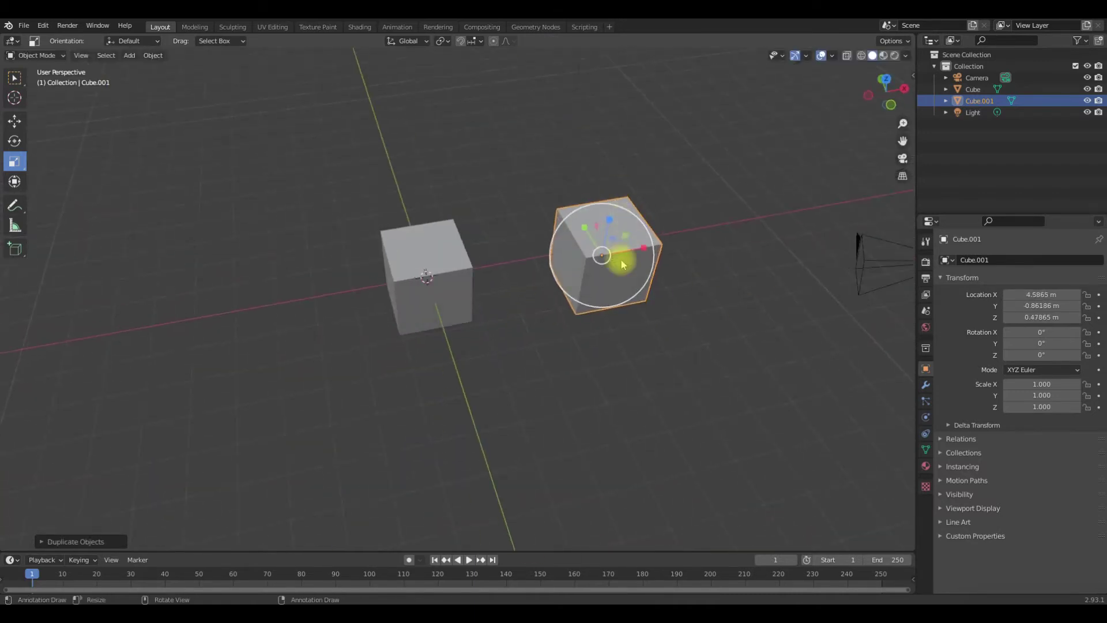
- Set the duplicated cube's location to 0 m on the X, Y and Z axes
{"action": "middle_click_drag", "start_coordinate": [622, 398], "coordinate": [542, 357]}
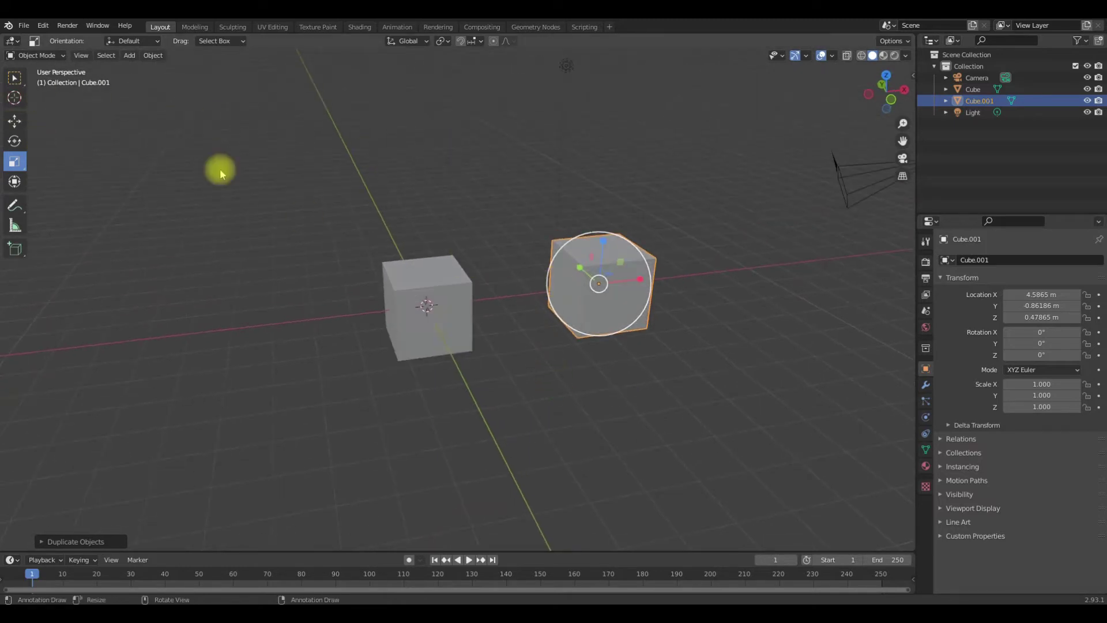
{"action": "middle_click_drag", "start_coordinate": [630, 383], "coordinate": [602, 427]}
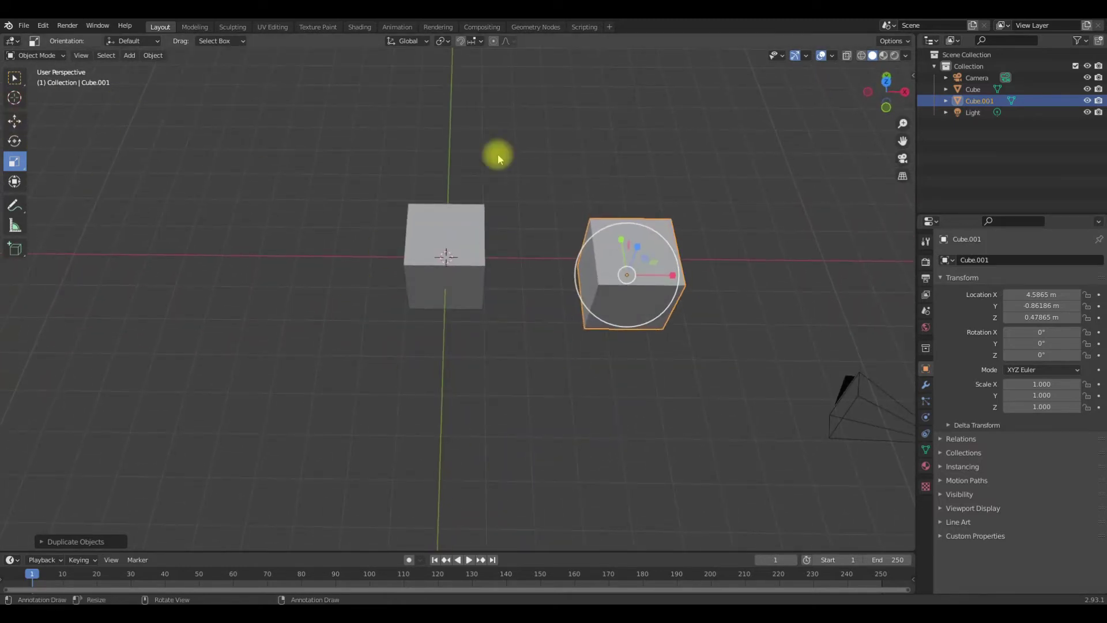
{"action": "middle_click_drag", "start_coordinate": [542, 348], "coordinate": [597, 250]}
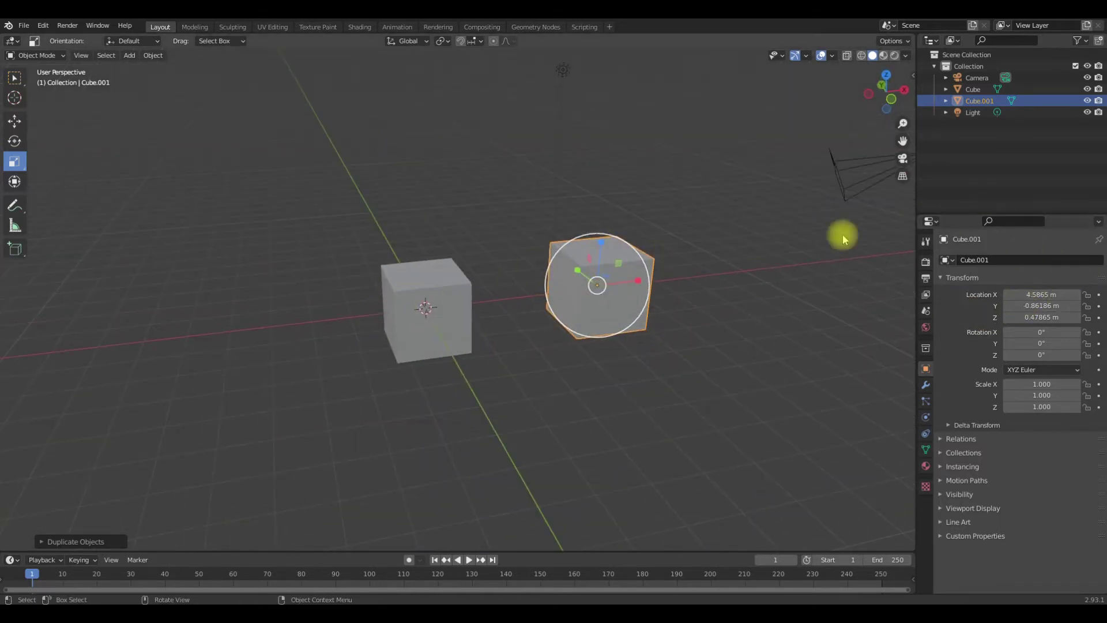
{"action": "left_click", "coordinate": [1028, 297]}
{"action": "type", "text": "0"}
{"action": "key", "text": "Return"}
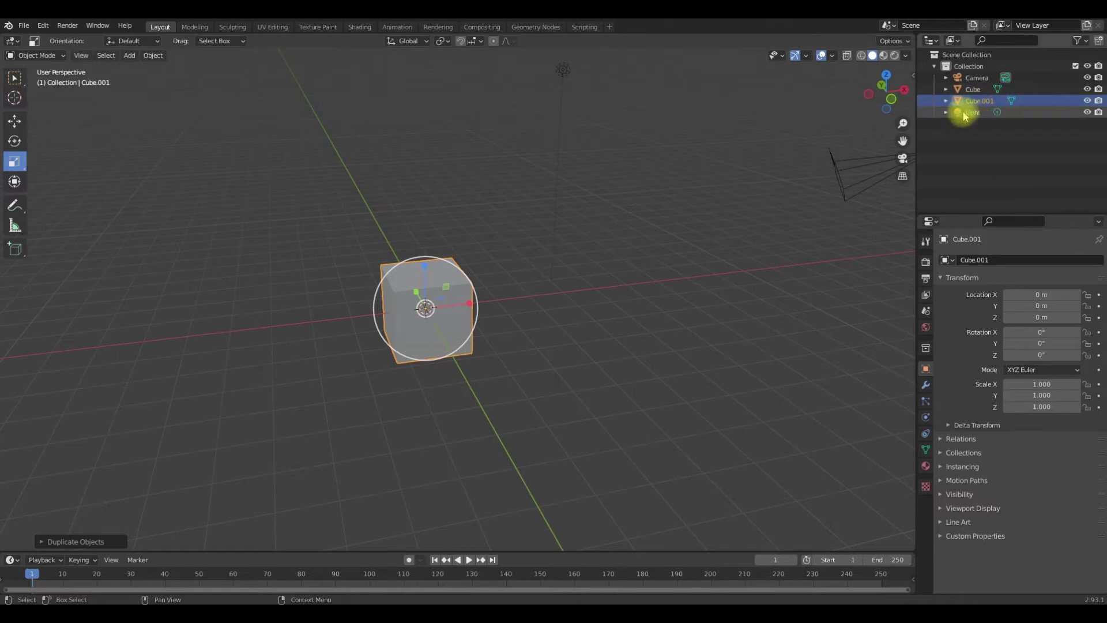
- Select the duplicate cube, move it straight up on top of the original, and set its Z location to 2 m
{"action": "left_click", "coordinate": [971, 90]}
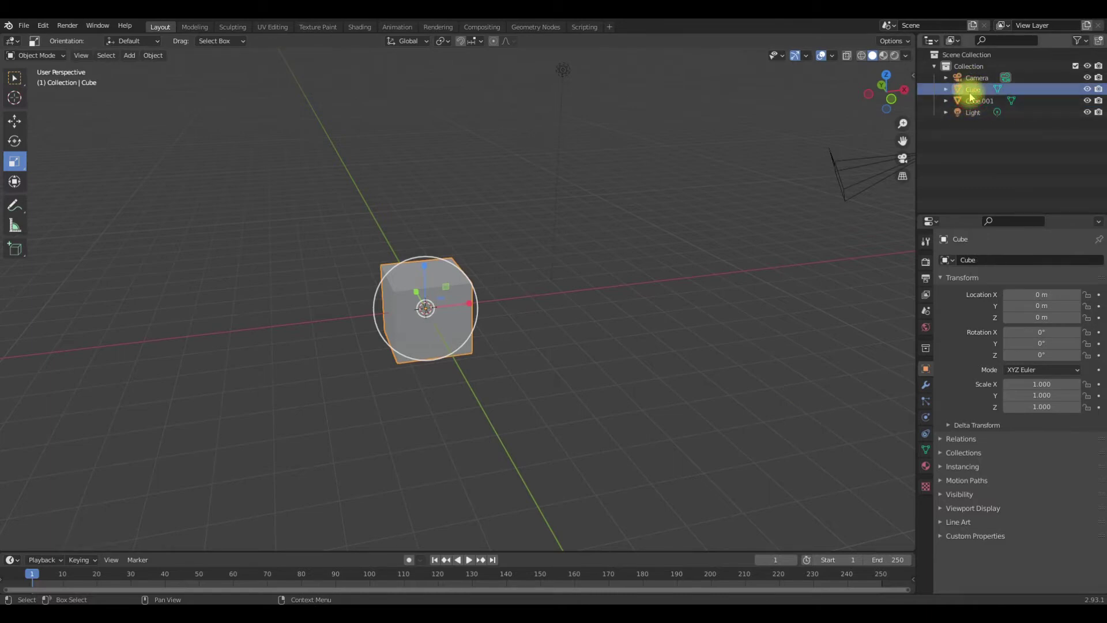
{"action": "left_click", "coordinate": [978, 102]}
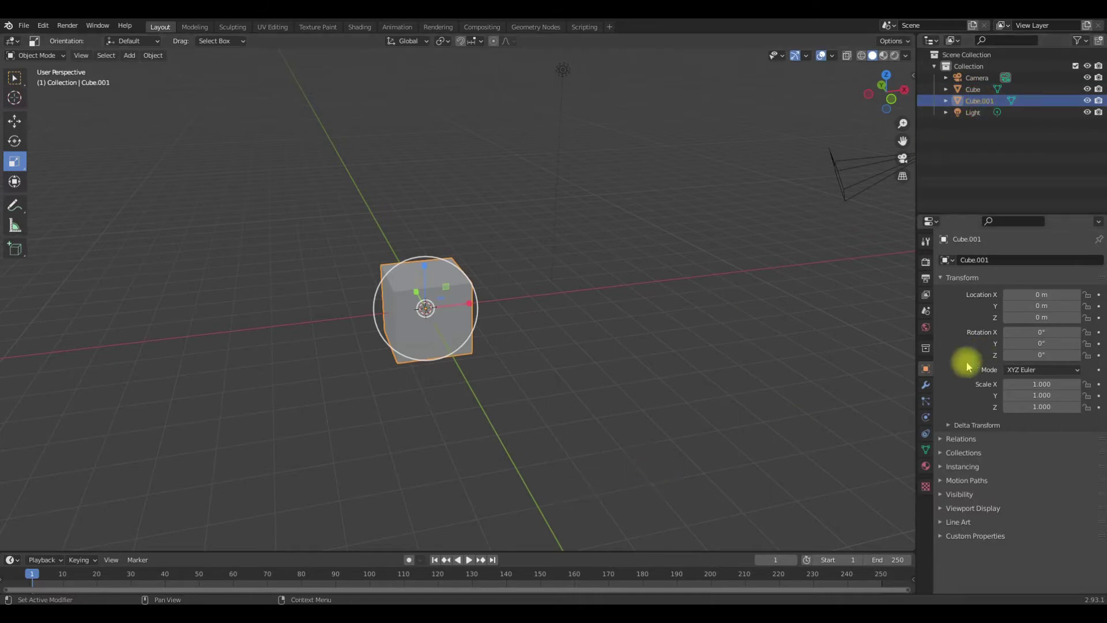
{"action": "middle_click_drag", "start_coordinate": [516, 425], "coordinate": [532, 408]}
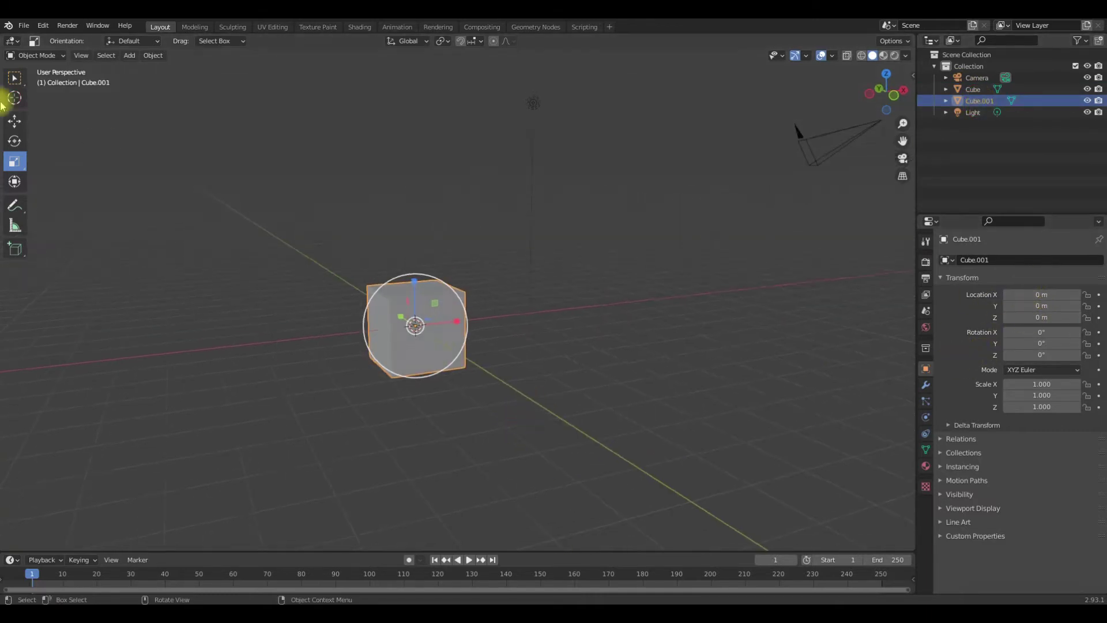
{"action": "left_click", "coordinate": [20, 120]}
{"action": "left_click_drag", "start_coordinate": [417, 287], "coordinate": [443, 207]}
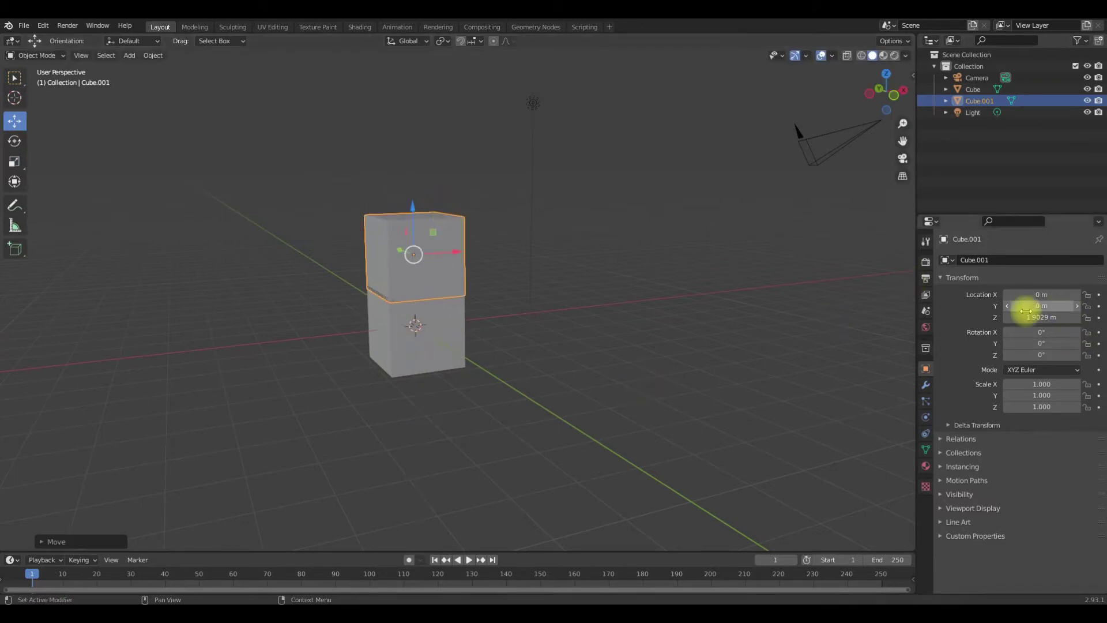
{"action": "left_click", "coordinate": [1059, 318]}
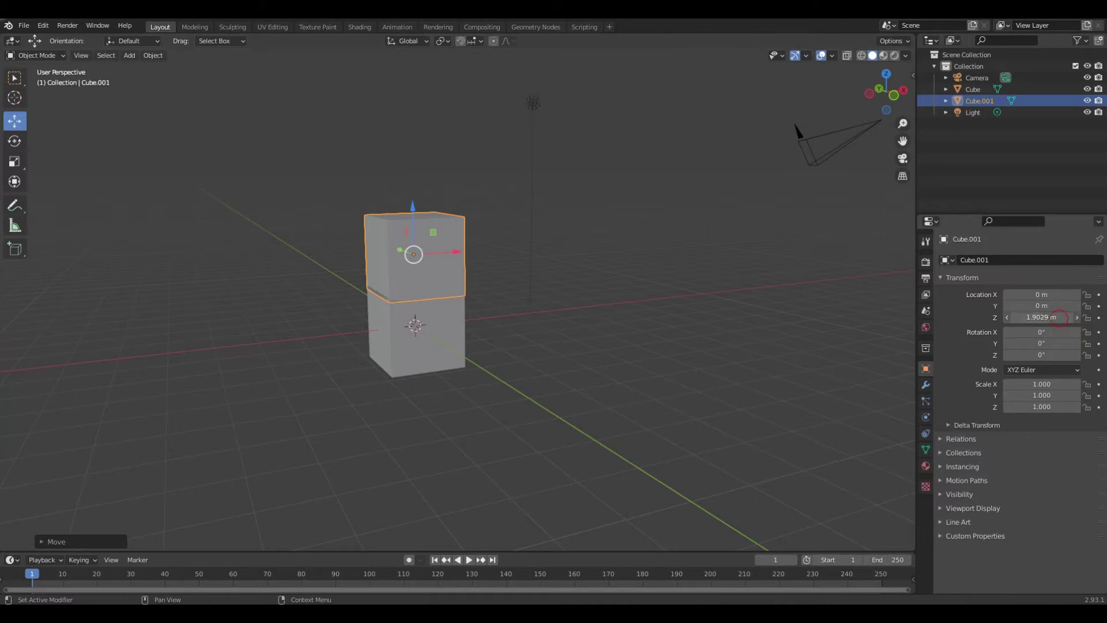
{"action": "type", "text": "2"}
{"action": "key", "text": "Return"}
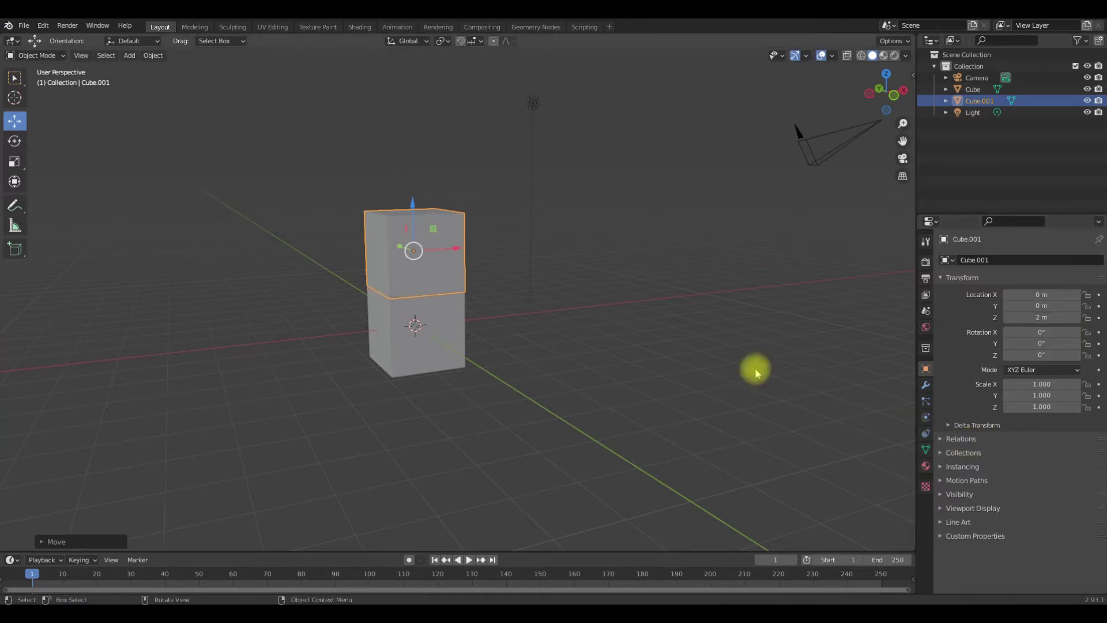
- Examine the two stacked cubes and the axis directions from several sides
{"action": "middle_click_drag", "start_coordinate": [254, 268], "coordinate": [413, 322]}
{"action": "middle_click_drag", "start_coordinate": [491, 410], "coordinate": [773, 172]}
{"action": "middle_click_drag", "start_coordinate": [814, 119], "coordinate": [767, 171]}
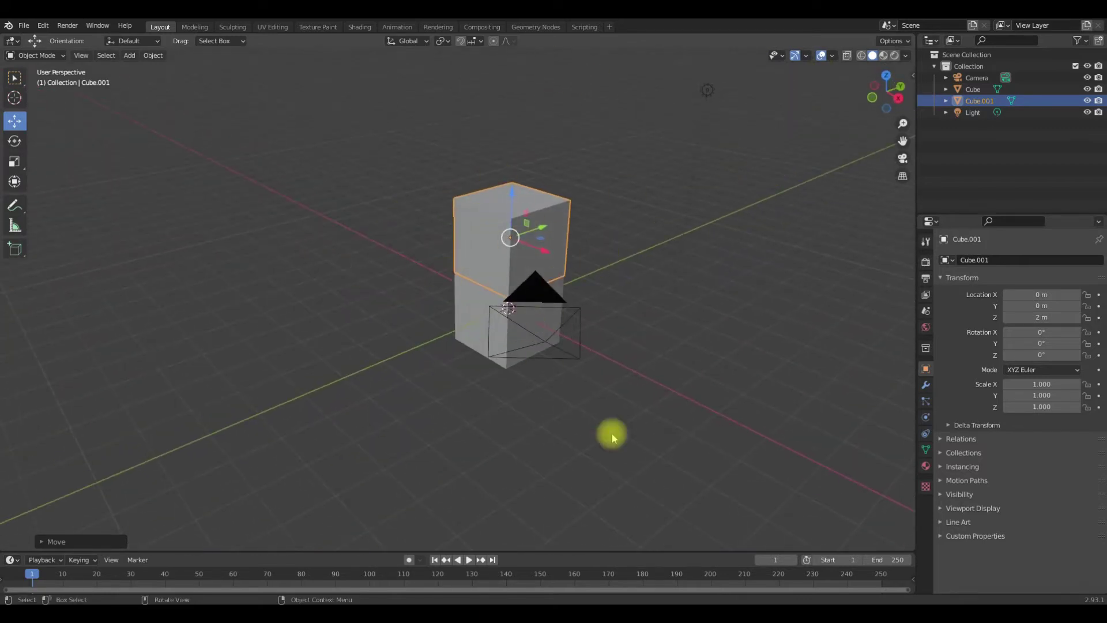
{"action": "middle_click_drag", "start_coordinate": [309, 378], "coordinate": [371, 323]}
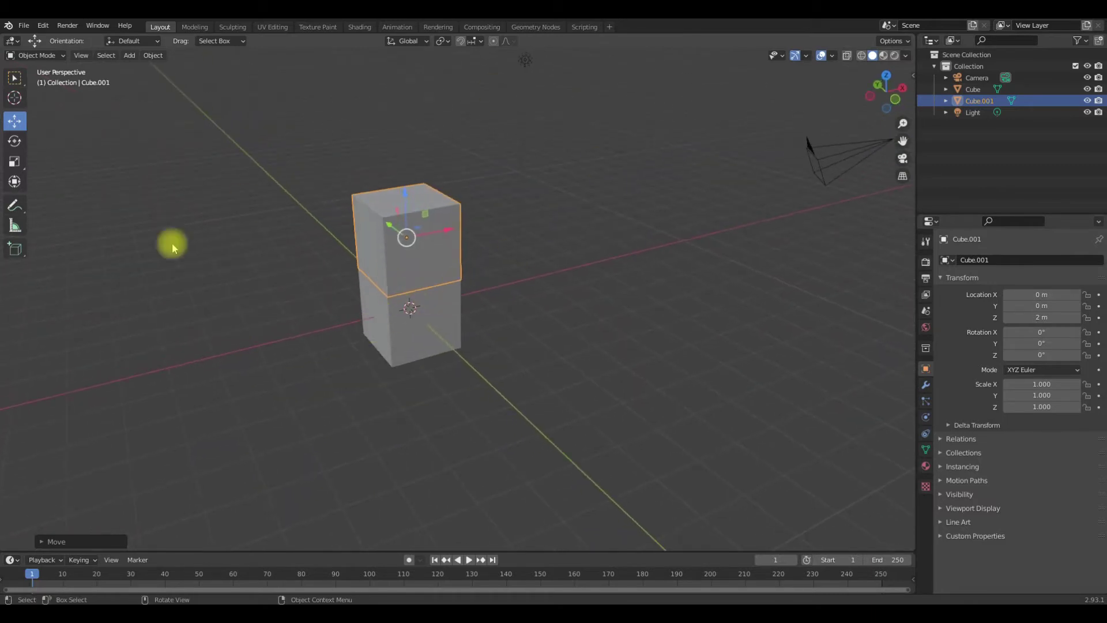
{"action": "middle_click_drag", "start_coordinate": [172, 243], "coordinate": [231, 191]}
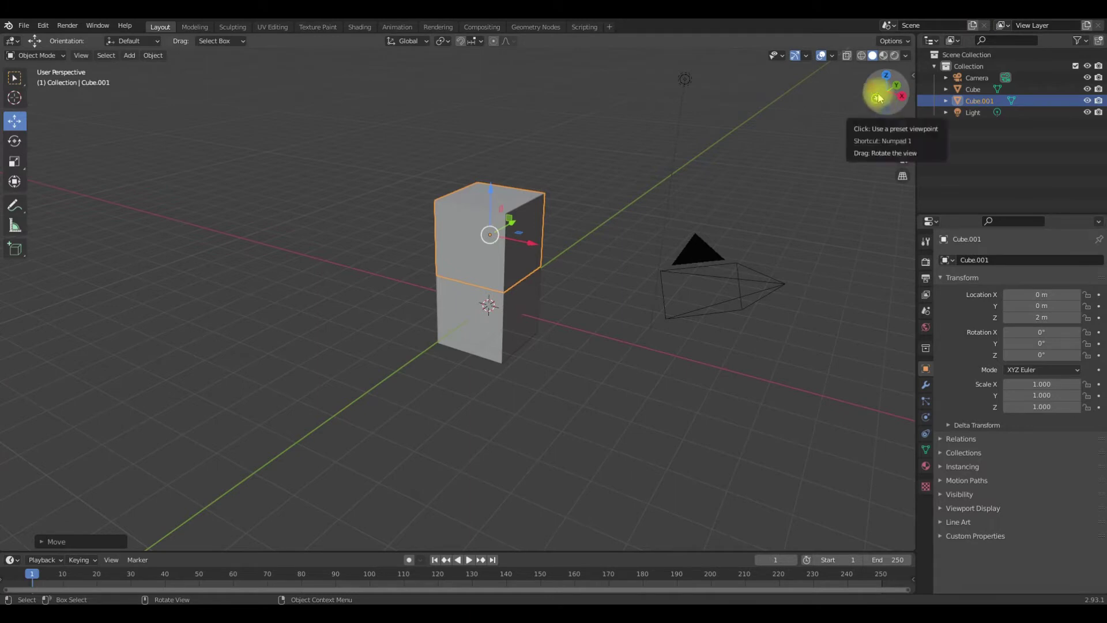
{"action": "middle_click_drag", "start_coordinate": [592, 287], "coordinate": [415, 277]}
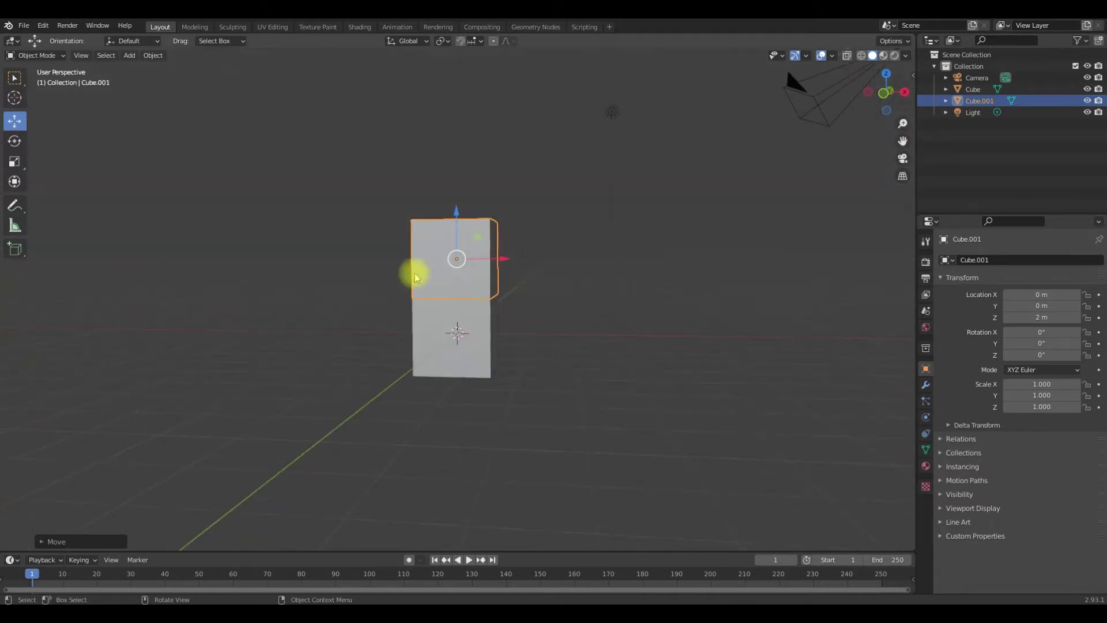
{"action": "middle_click_drag", "start_coordinate": [783, 209], "coordinate": [743, 232]}
{"action": "mouse_move", "coordinate": [712, 164]}
{"action": "middle_mouse_down"}
{"action": "mouse_move", "coordinate": [735, 157]}
{"action": "mouse_move", "coordinate": [725, 154]}
{"action": "middle_mouse_up"}
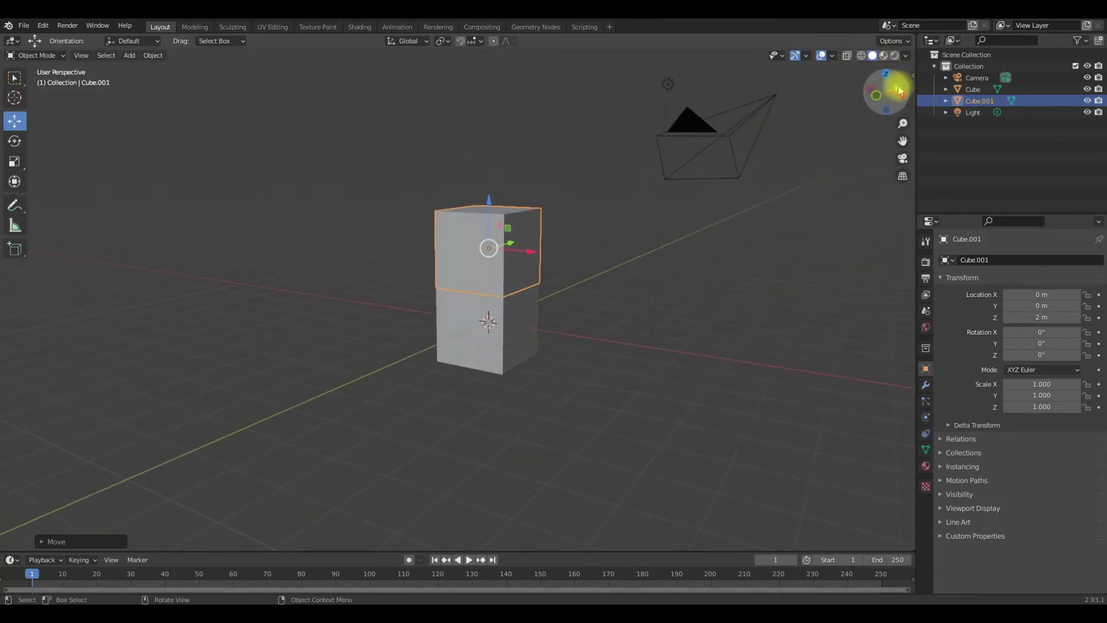
{"action": "middle_click_drag", "start_coordinate": [808, 198], "coordinate": [771, 208]}
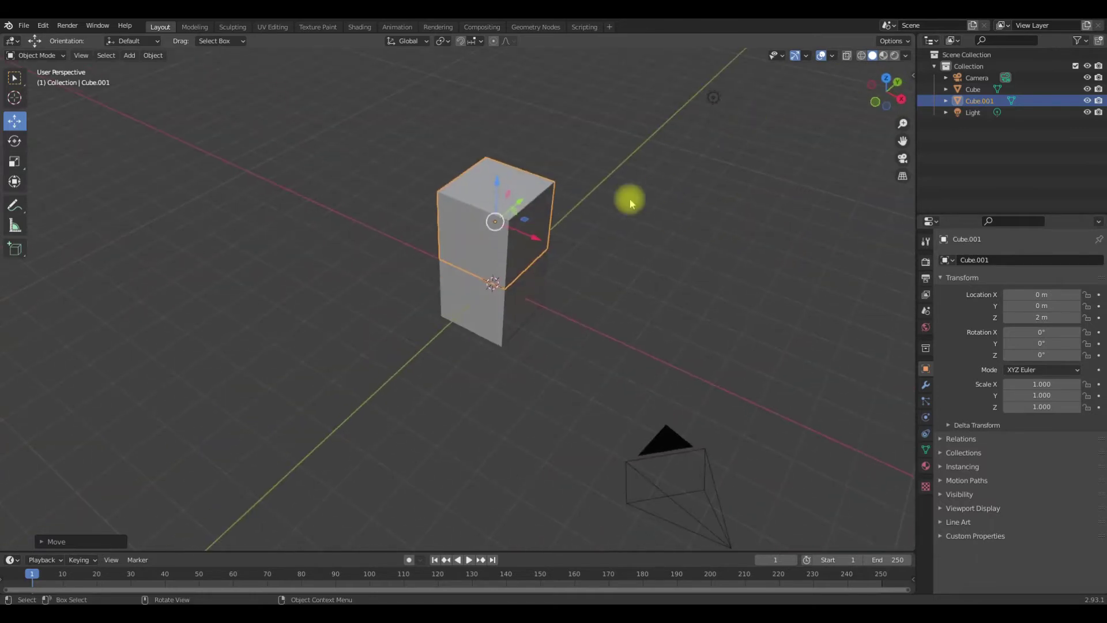
{"action": "middle_click_drag", "start_coordinate": [630, 203], "coordinate": [369, 199]}
{"action": "middle_click_drag", "start_coordinate": [747, 229], "coordinate": [873, 141]}
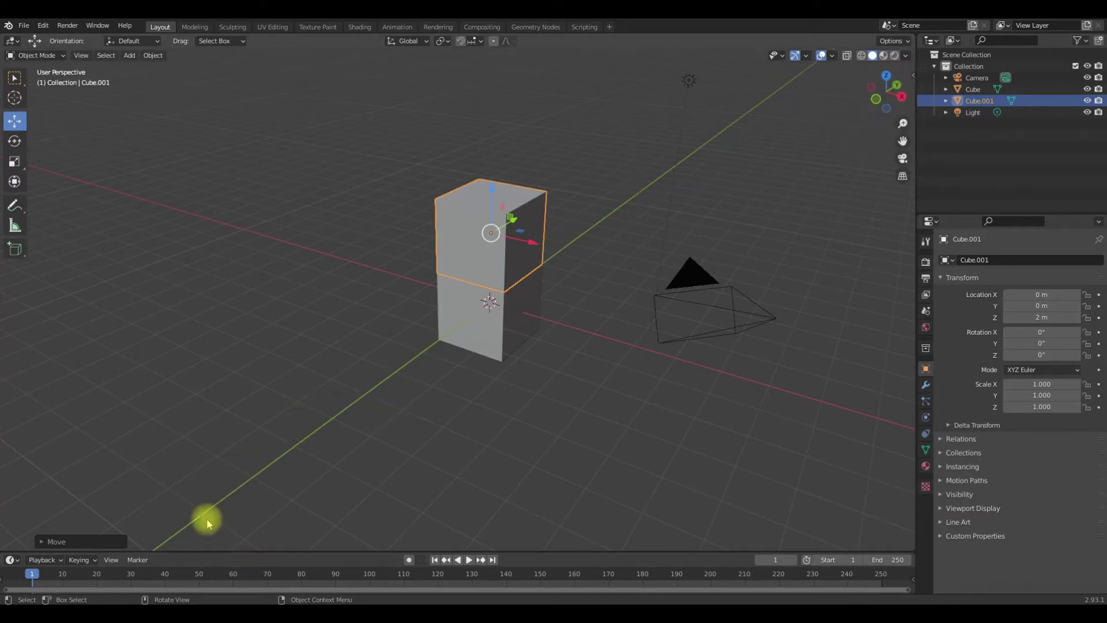
- In front orthographic view, duplicate the upper cube and stack the copy above it at X 0 m, Y 0 m, Z 4 m
{"action": "left_click", "coordinate": [876, 100]}
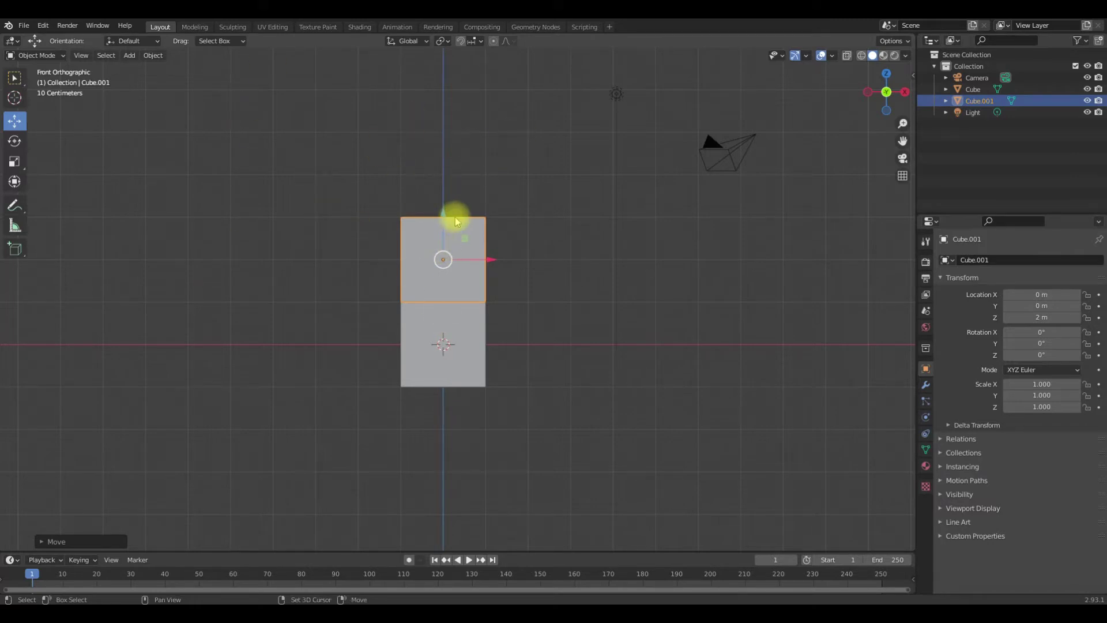
{"action": "left_click", "coordinate": [709, 218]}
{"action": "left_click", "coordinate": [453, 228]}
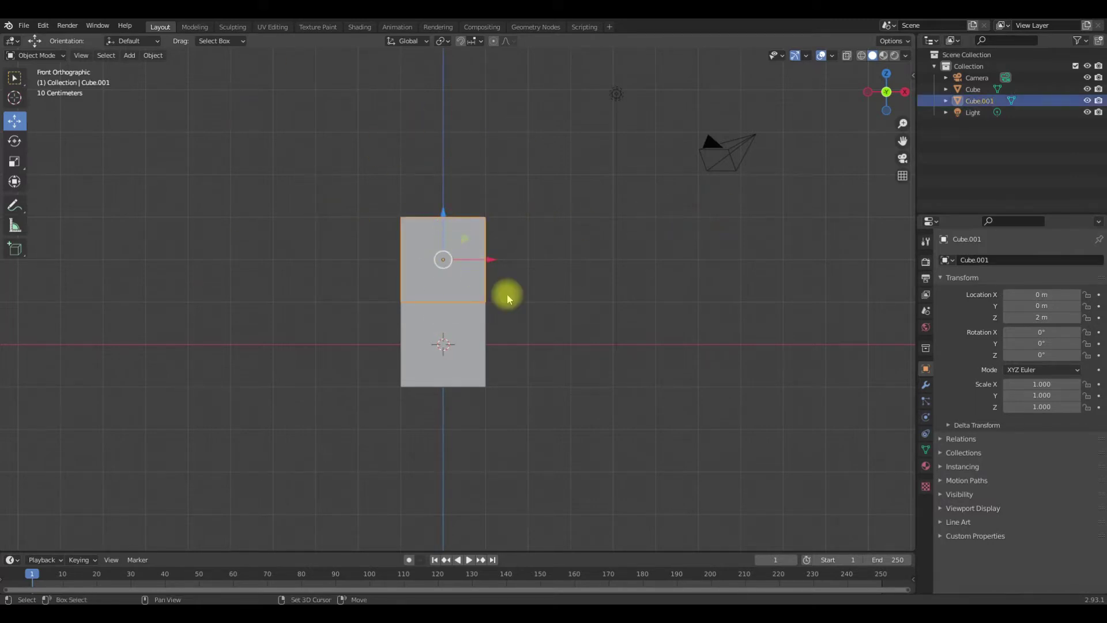
{"action": "key", "text": "shift+d"}
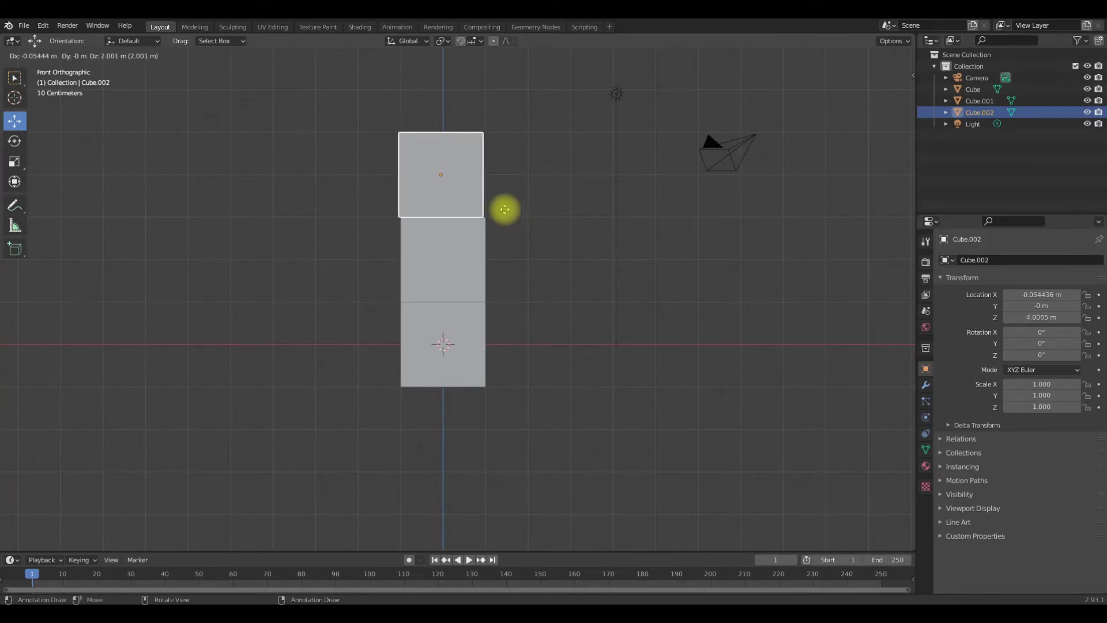
{"action": "left_click", "coordinate": [507, 209]}
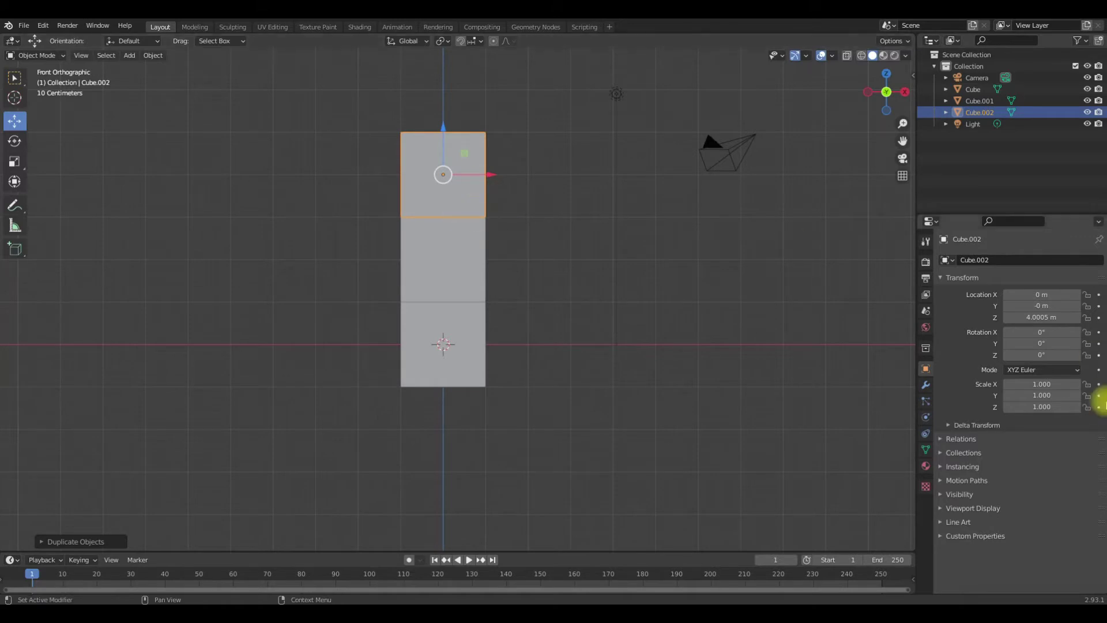
{"action": "left_click", "coordinate": [1045, 317]}
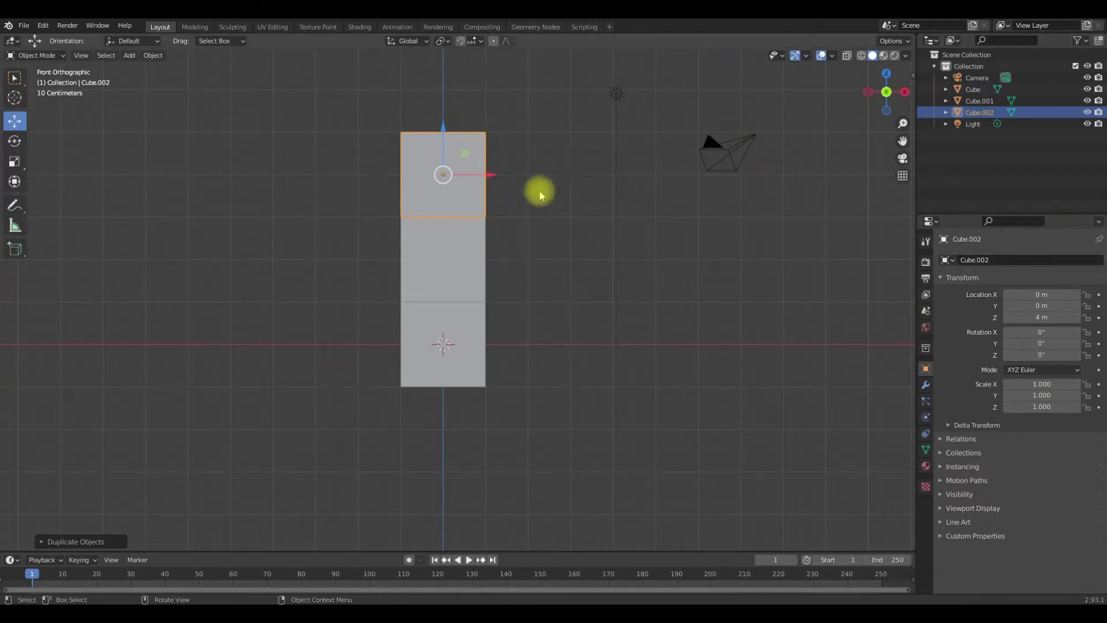
- Inspect the three-cube tower from the front and from other angles, and clear the selection
{"action": "middle_click_drag", "start_coordinate": [536, 188], "coordinate": [789, 131]}
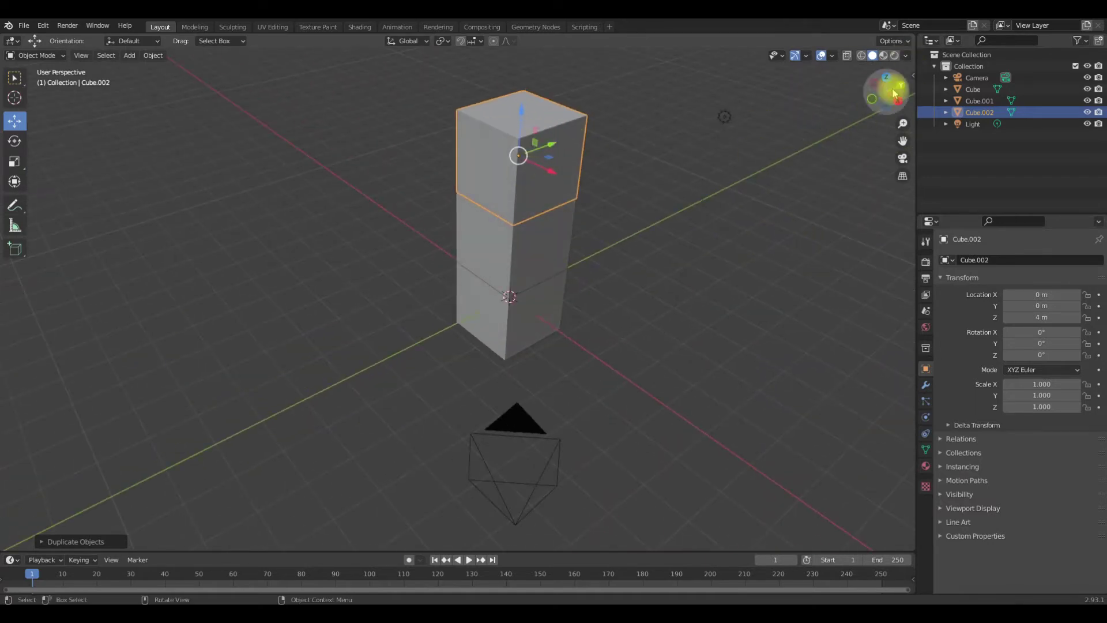
{"action": "left_click", "coordinate": [876, 100]}
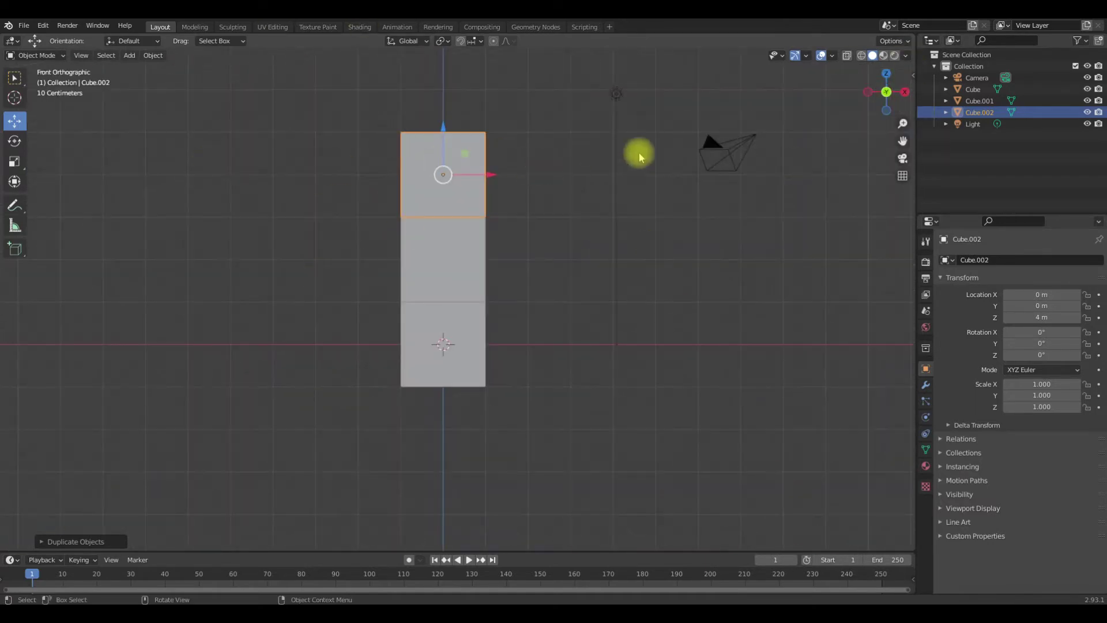
{"action": "middle_click_drag", "start_coordinate": [639, 151], "coordinate": [686, 245]}
{"action": "left_click", "coordinate": [687, 244]}
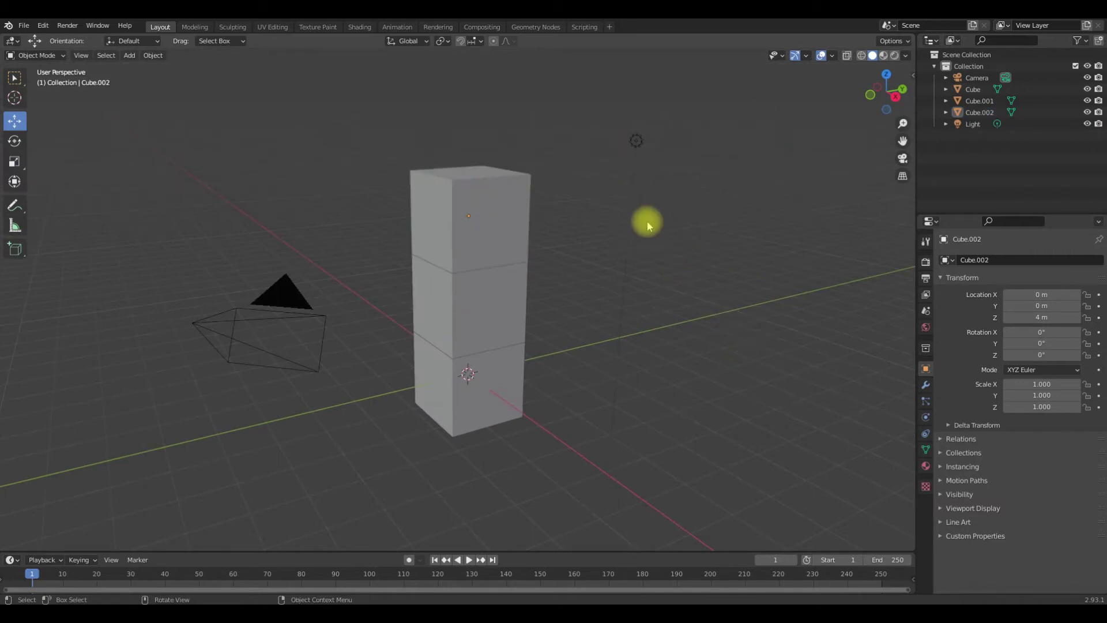
{"action": "middle_click_drag", "start_coordinate": [645, 309], "coordinate": [358, 185]}
{"action": "key", "text": "shift+a"}
{"action": "key", "text": "Escape"}
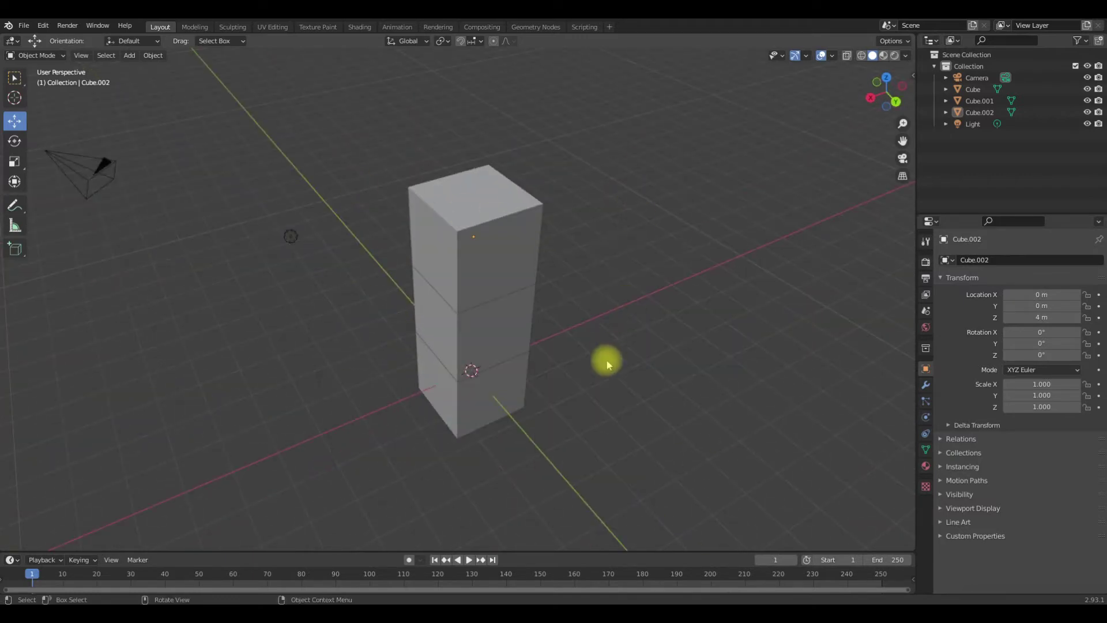
{"action": "key", "text": "shift+a"}
{"action": "key", "text": "Escape"}
{"action": "key", "text": "shift+a"}
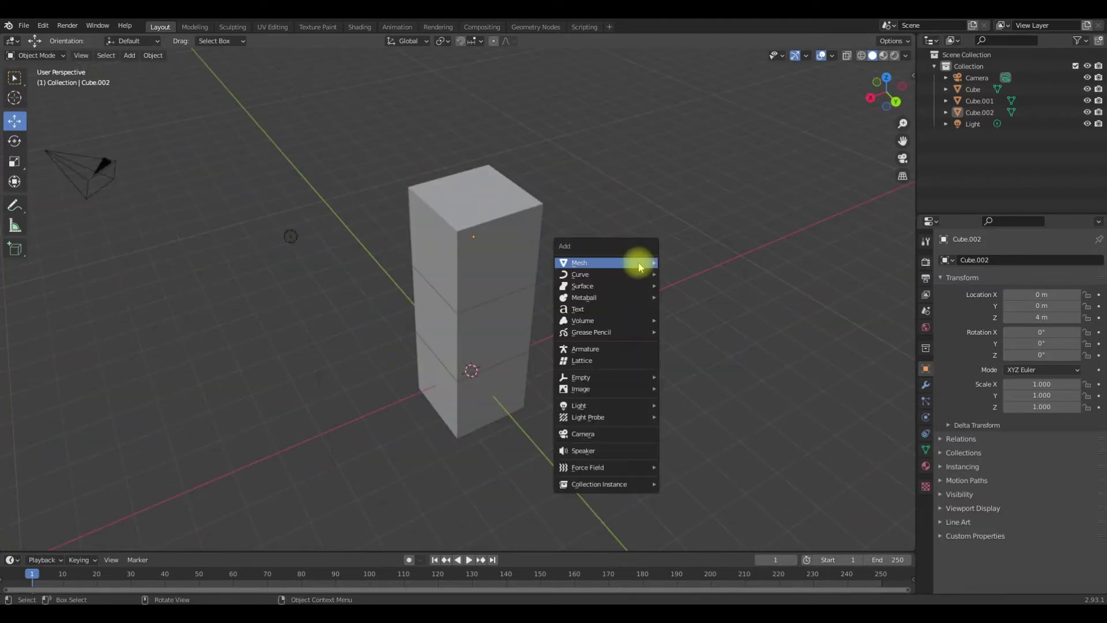
{"action": "key", "text": "Escape"}
- Add a cone mesh to the scene
{"action": "key", "text": "shift+a"}
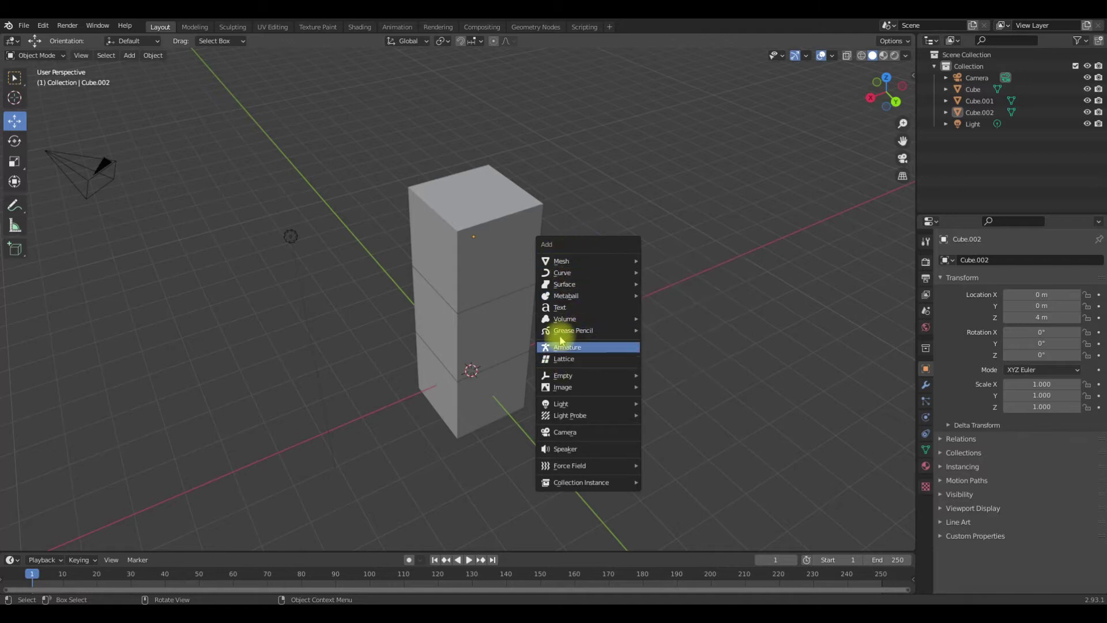
{"action": "mouse_move", "coordinate": [584, 262]}
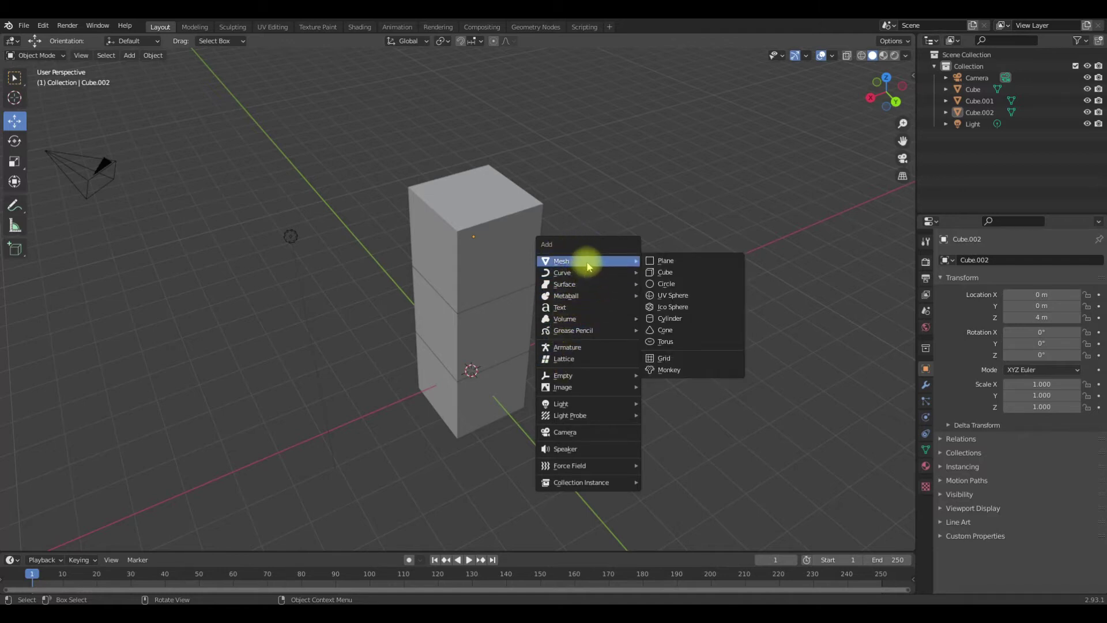
{"action": "left_click", "coordinate": [683, 332]}
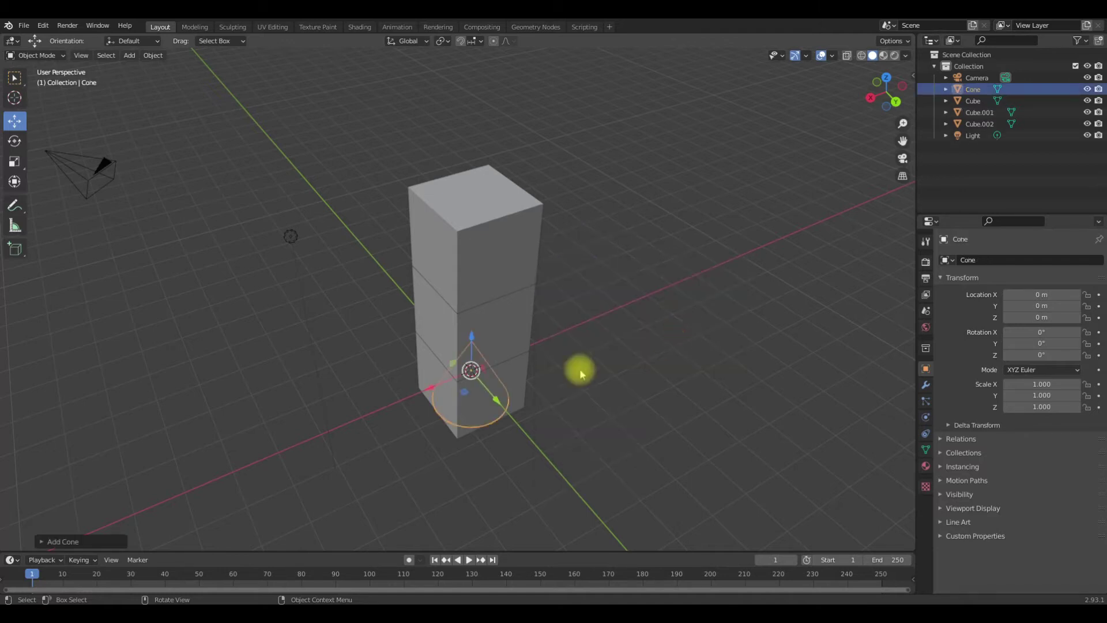
- Select the cone hidden inside the tower and raise it along Z onto the top cube, to about Z 6 m
{"action": "left_click", "coordinate": [471, 333]}
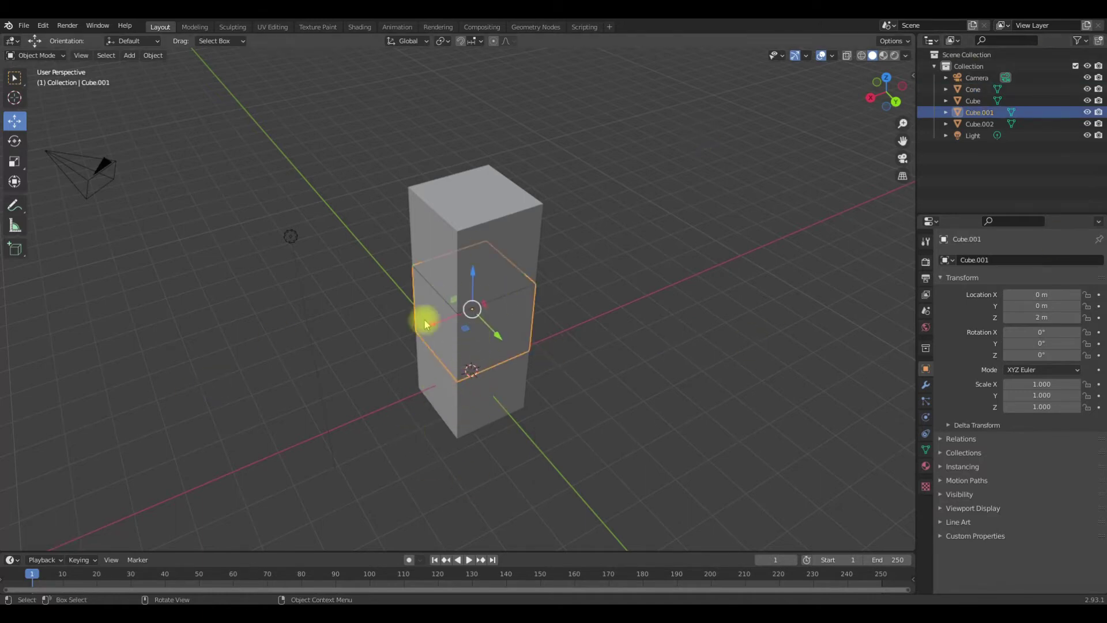
{"action": "middle_click_drag", "start_coordinate": [425, 316], "coordinate": [499, 384]}
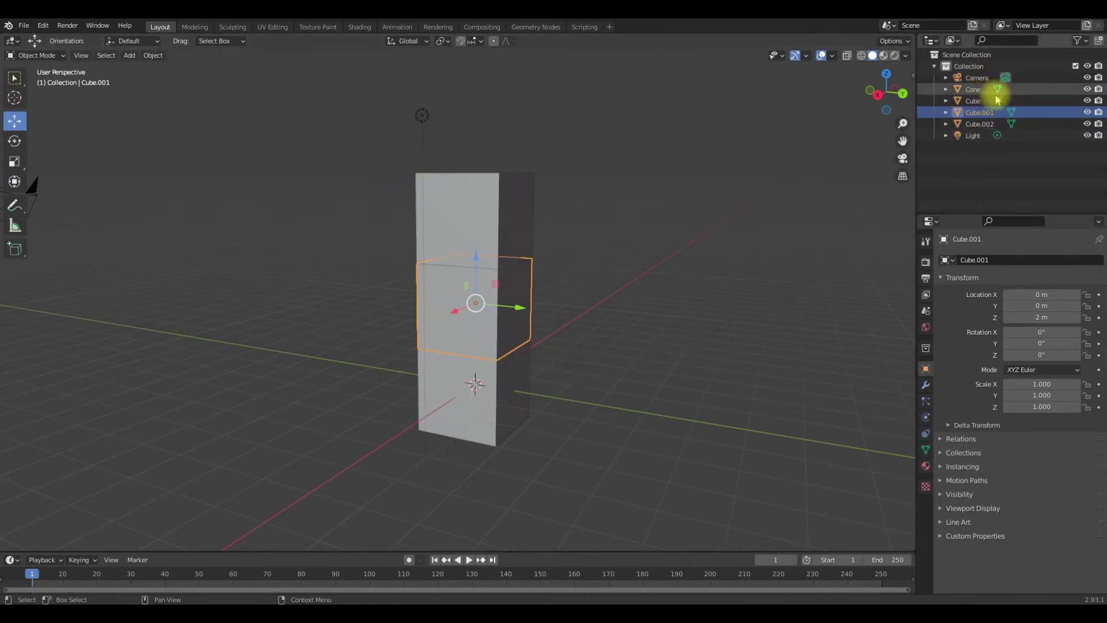
{"action": "left_click", "coordinate": [974, 90]}
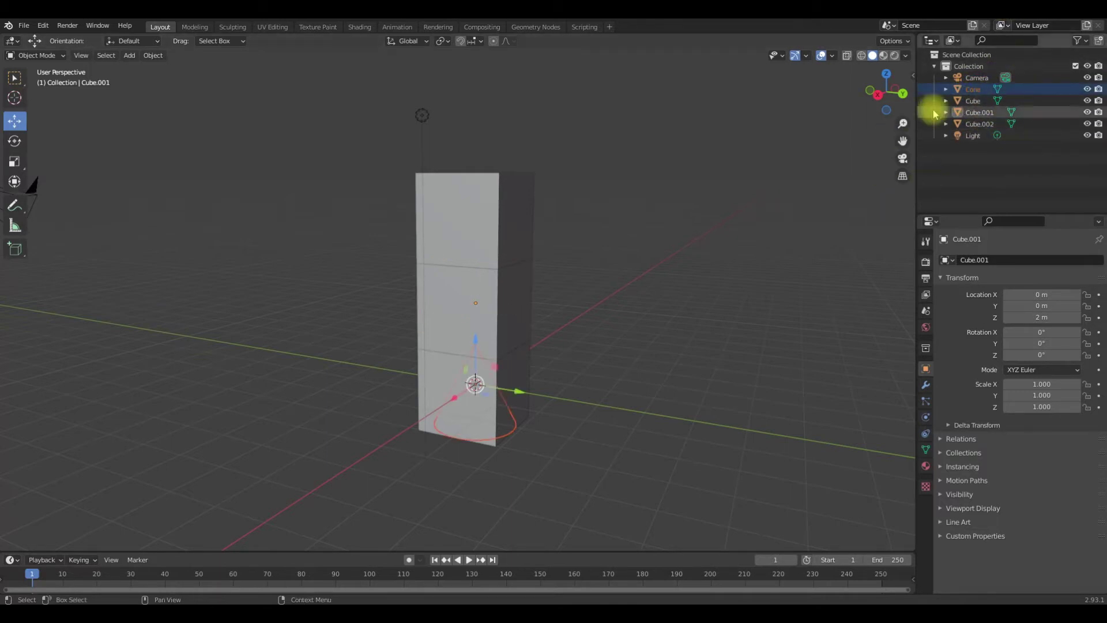
{"action": "left_click", "coordinate": [973, 92]}
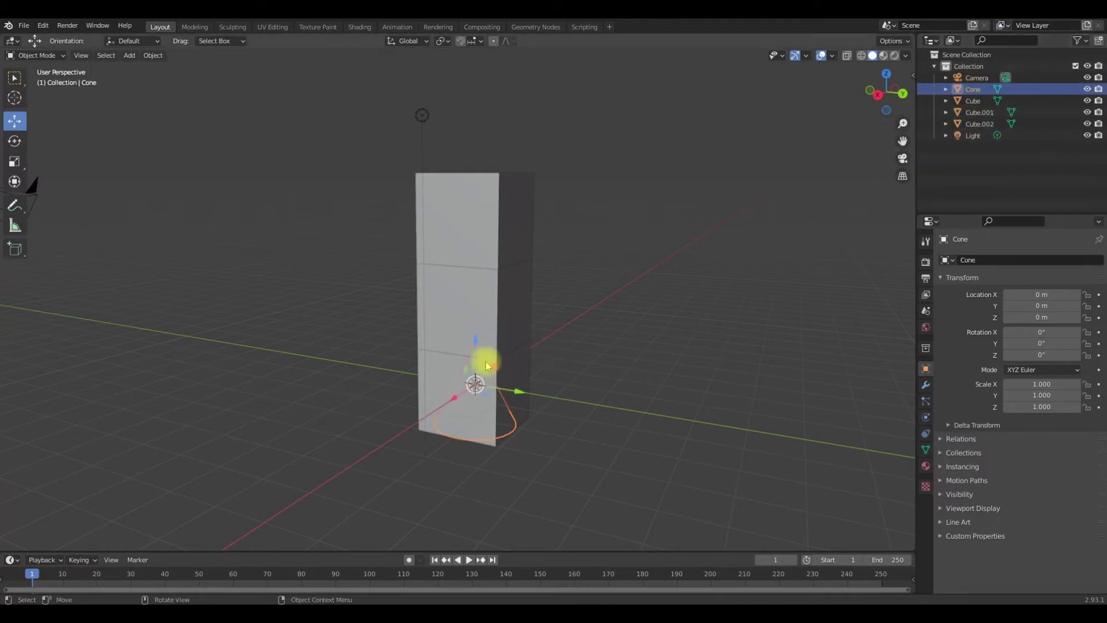
{"action": "left_click_drag", "start_coordinate": [477, 346], "coordinate": [511, 85]}
{"action": "middle_click_drag", "start_coordinate": [630, 306], "coordinate": [591, 351]}
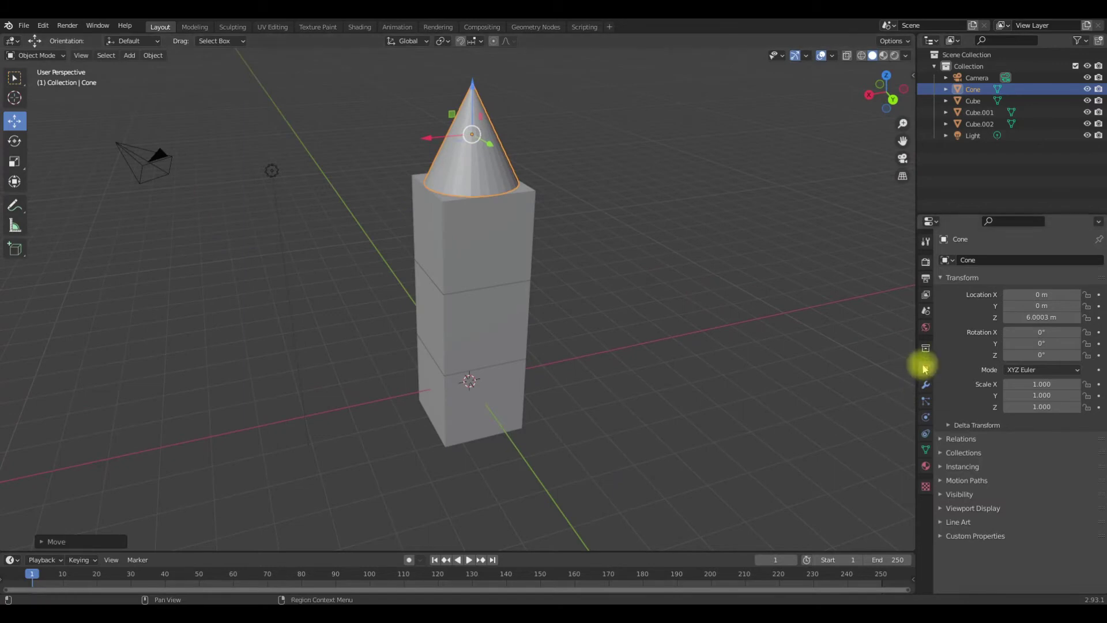
- Set the cone's Z location to exactly 6 m
{"action": "double_click", "coordinate": [1061, 317]}
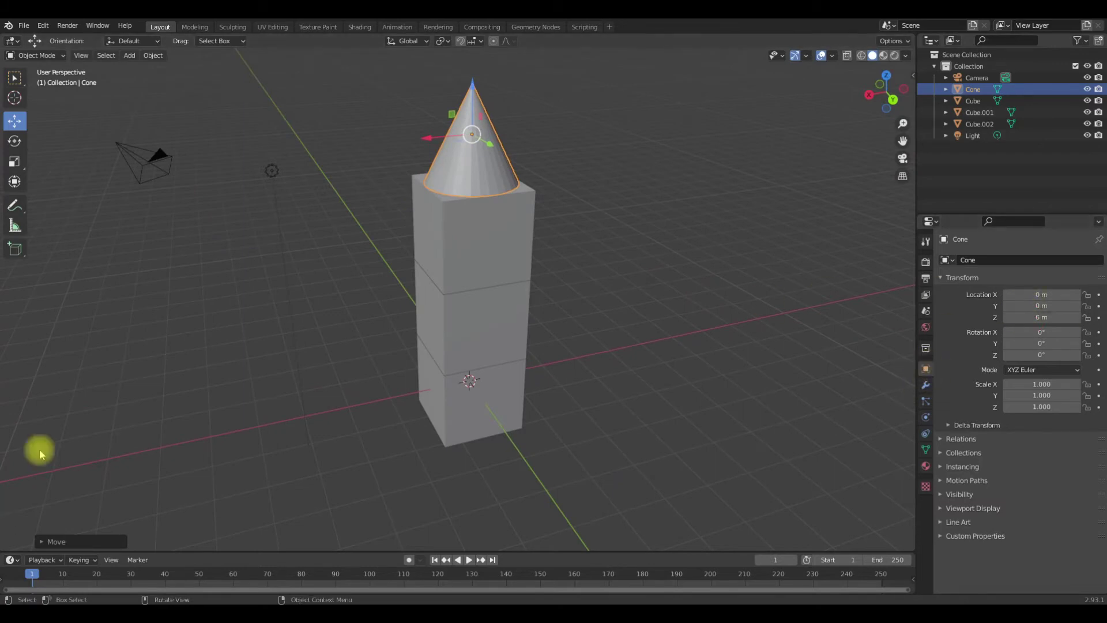
{"action": "middle_click_drag", "start_coordinate": [229, 242], "coordinate": [486, 123]}
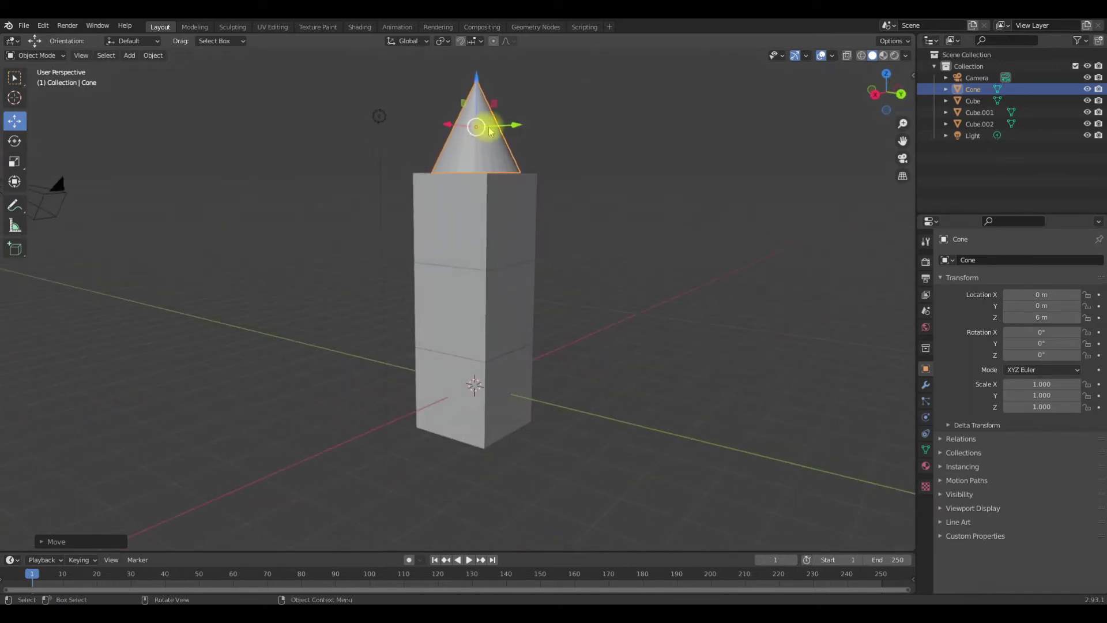
- Select the tower's individual parts in turn, ending with the bottom cube, and show that cube's material settings
{"action": "left_click", "coordinate": [489, 203]}
{"action": "left_click", "coordinate": [500, 298]}
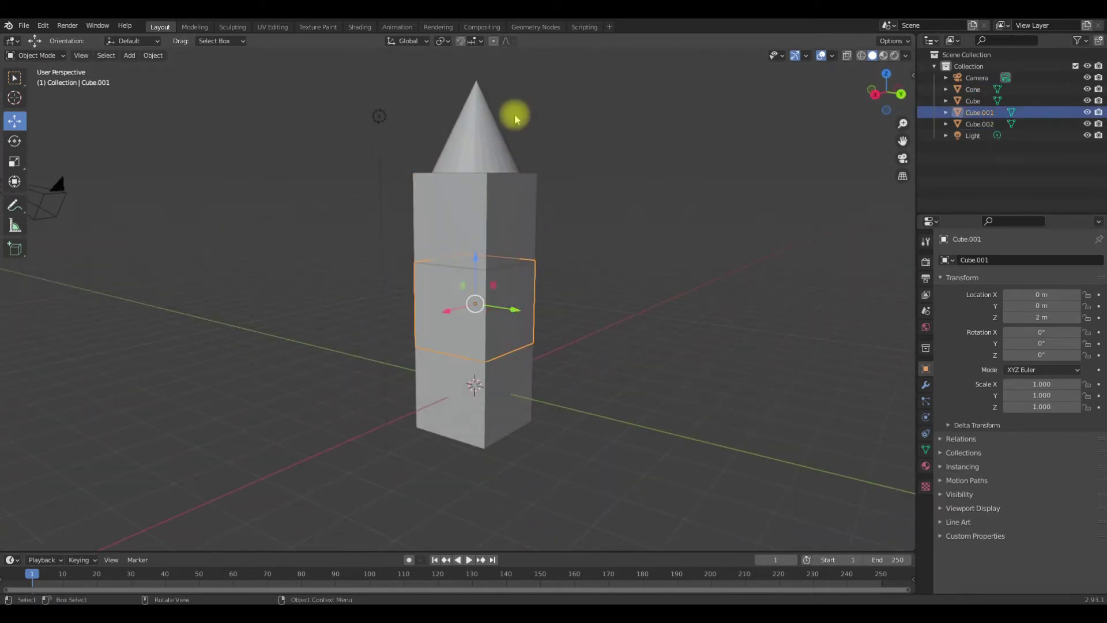
{"action": "left_click", "coordinate": [501, 152]}
{"action": "left_click", "coordinate": [489, 249]}
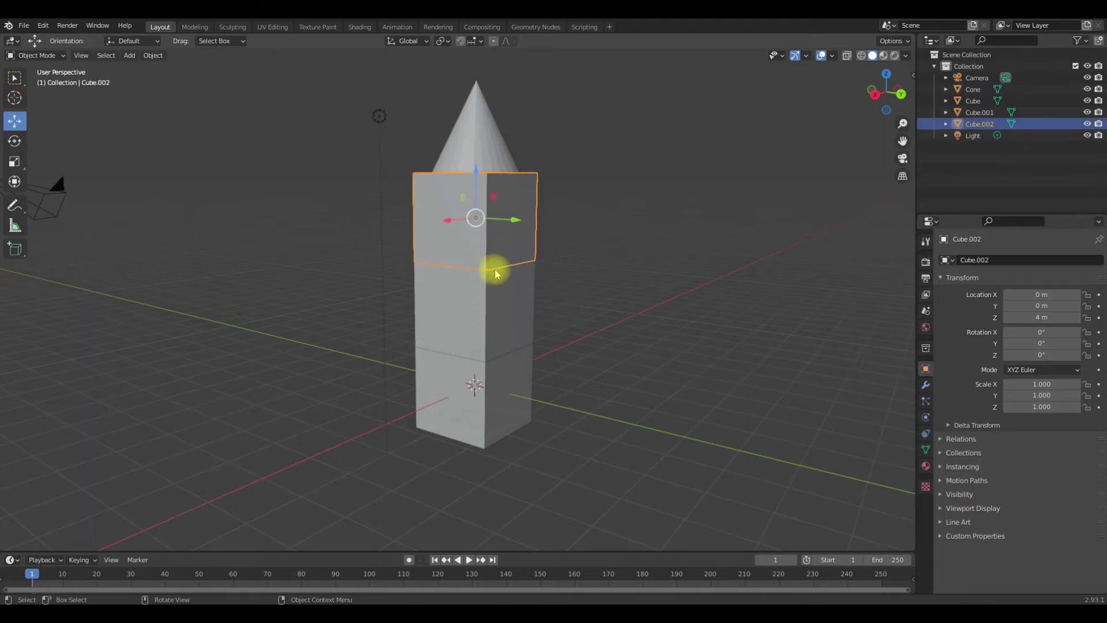
{"action": "left_click", "coordinate": [482, 320]}
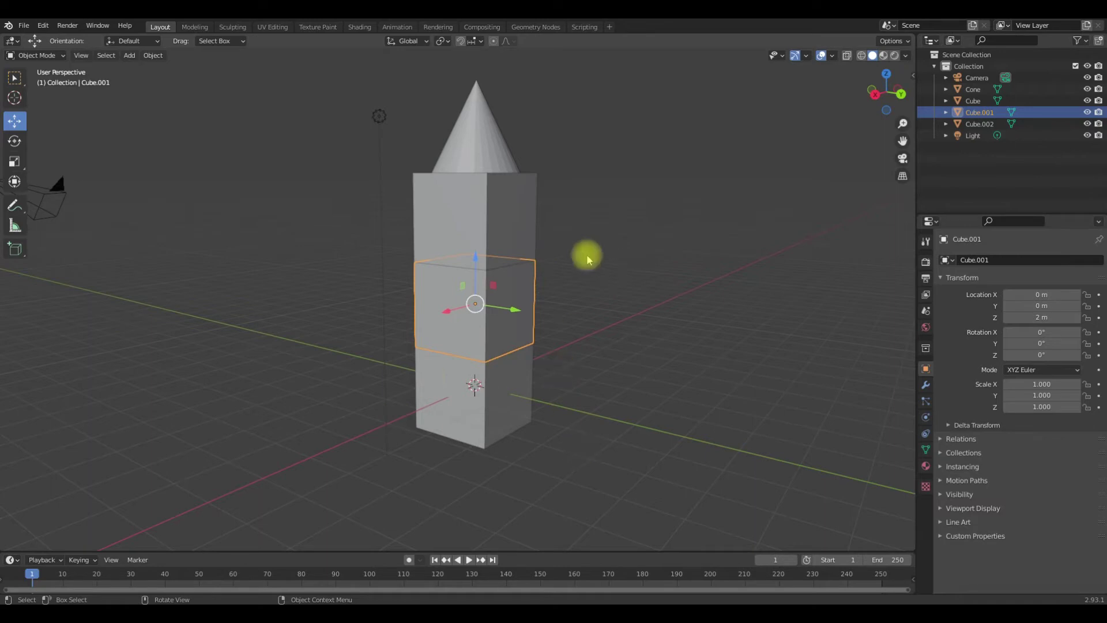
{"action": "key", "text": "alt+a"}
{"action": "left_click", "coordinate": [526, 366]}
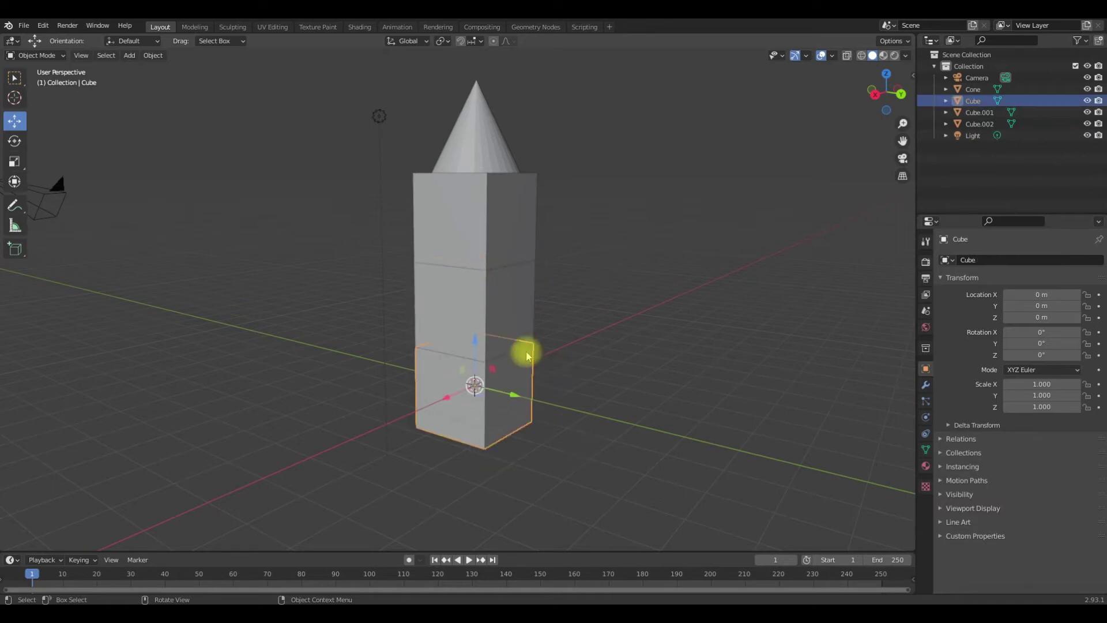
{"action": "left_click", "coordinate": [924, 467]}
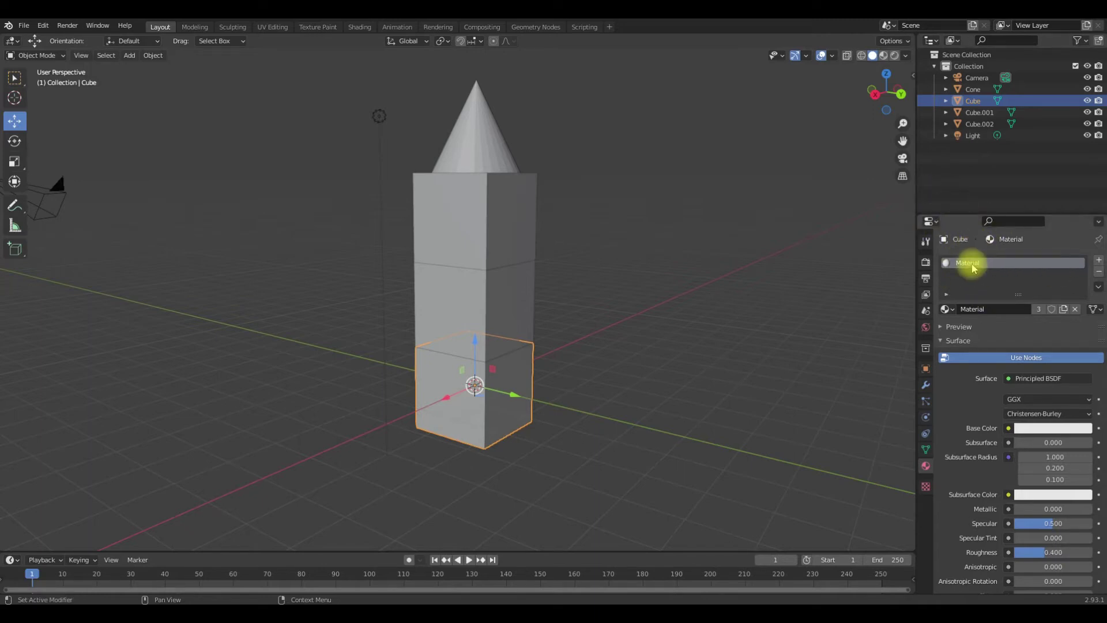
- Select each of the three cubes in turn to check which material it uses
{"action": "left_click", "coordinate": [487, 240]}
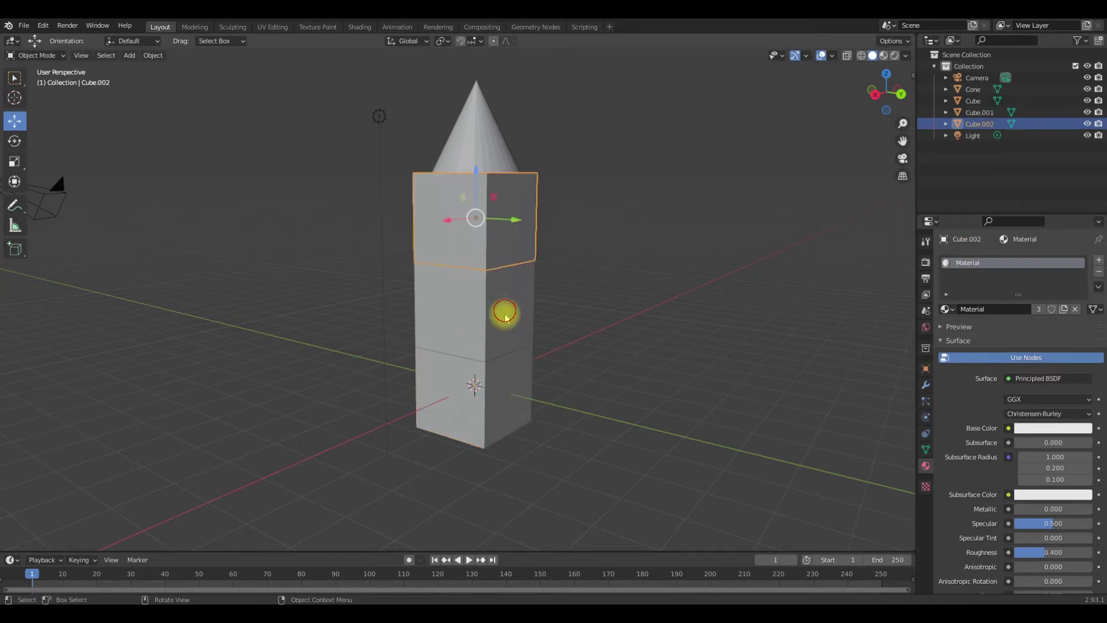
{"action": "left_click", "coordinate": [505, 314]}
{"action": "left_click", "coordinate": [519, 385]}
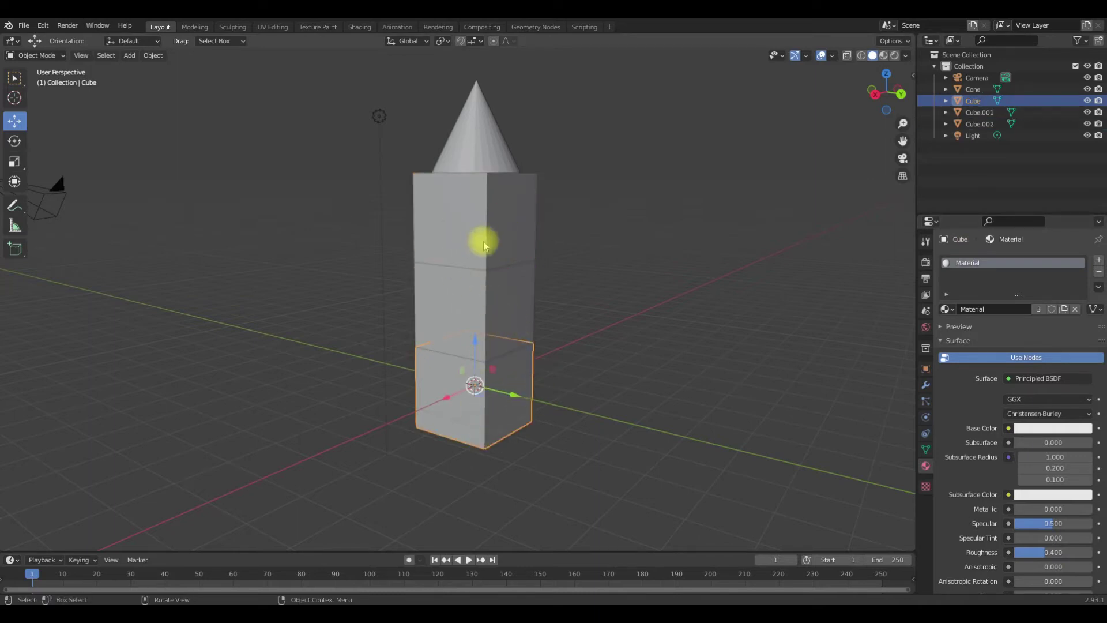
{"action": "left_click", "coordinate": [512, 303]}
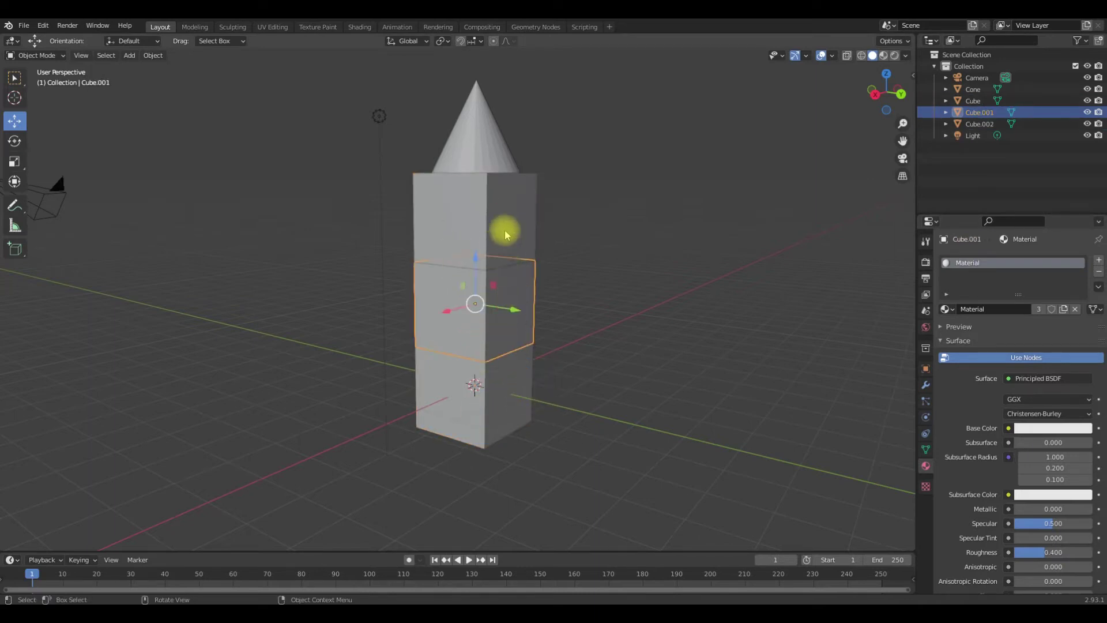
{"action": "left_click", "coordinate": [505, 234]}
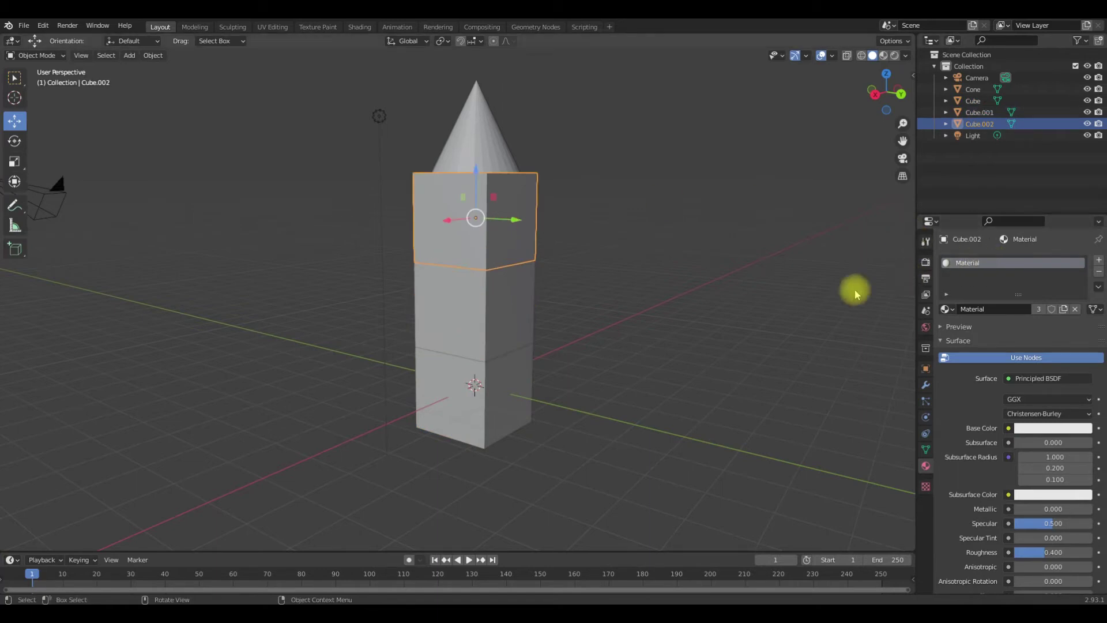
{"action": "left_click", "coordinate": [493, 318]}
{"action": "left_click", "coordinate": [512, 387]}
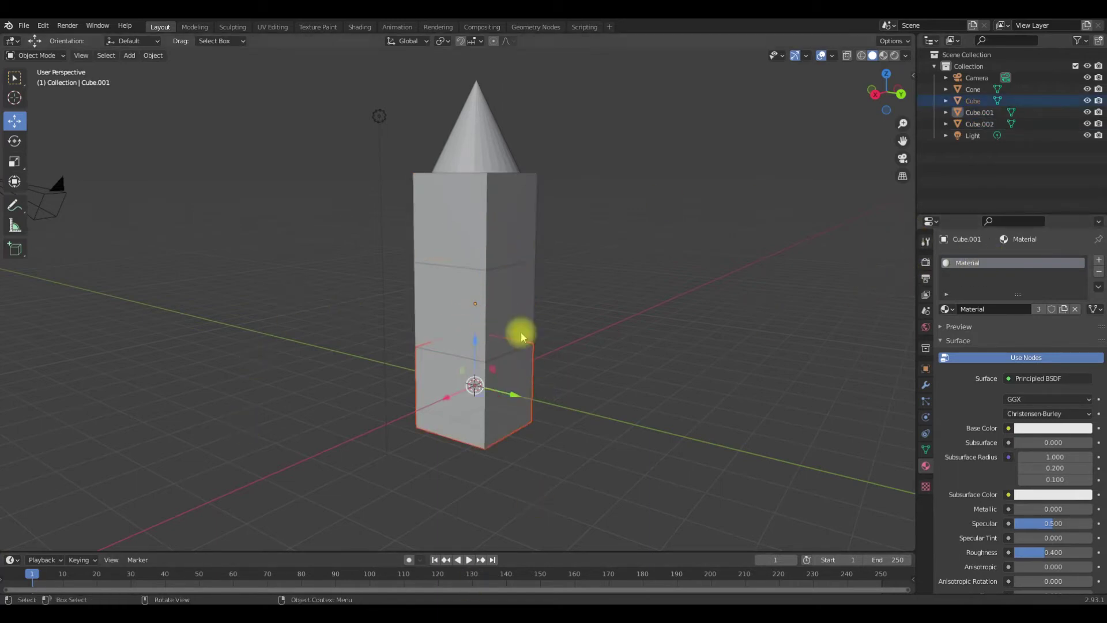
- Compare the cone's material slots with those of the cubes, finishing with the bottom cube selected
{"action": "left_click", "coordinate": [470, 141]}
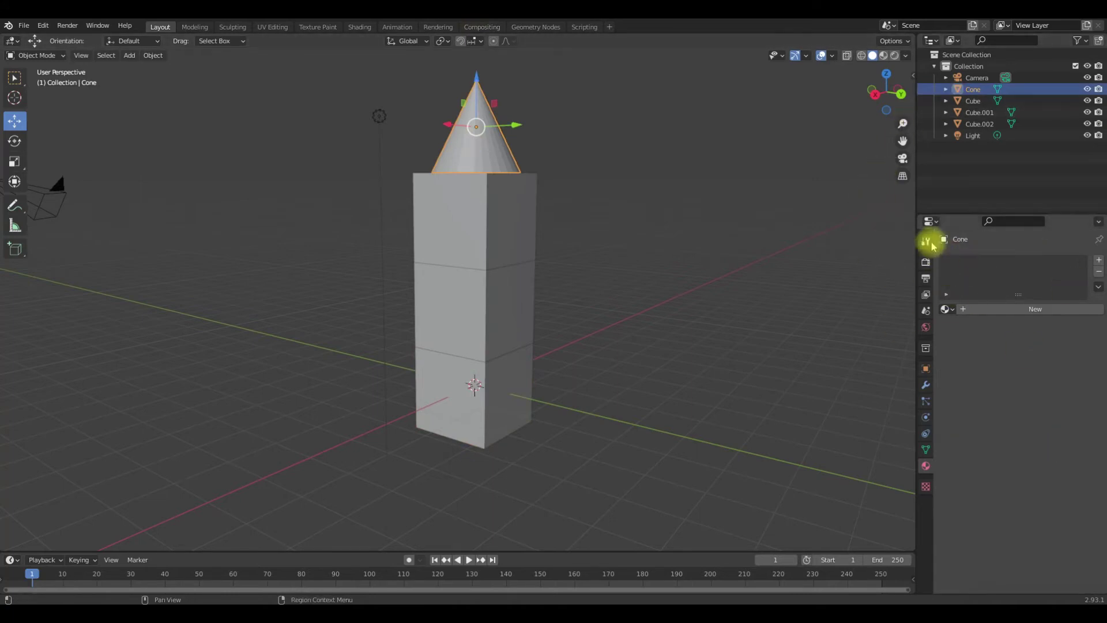
{"action": "left_click", "coordinate": [503, 218]}
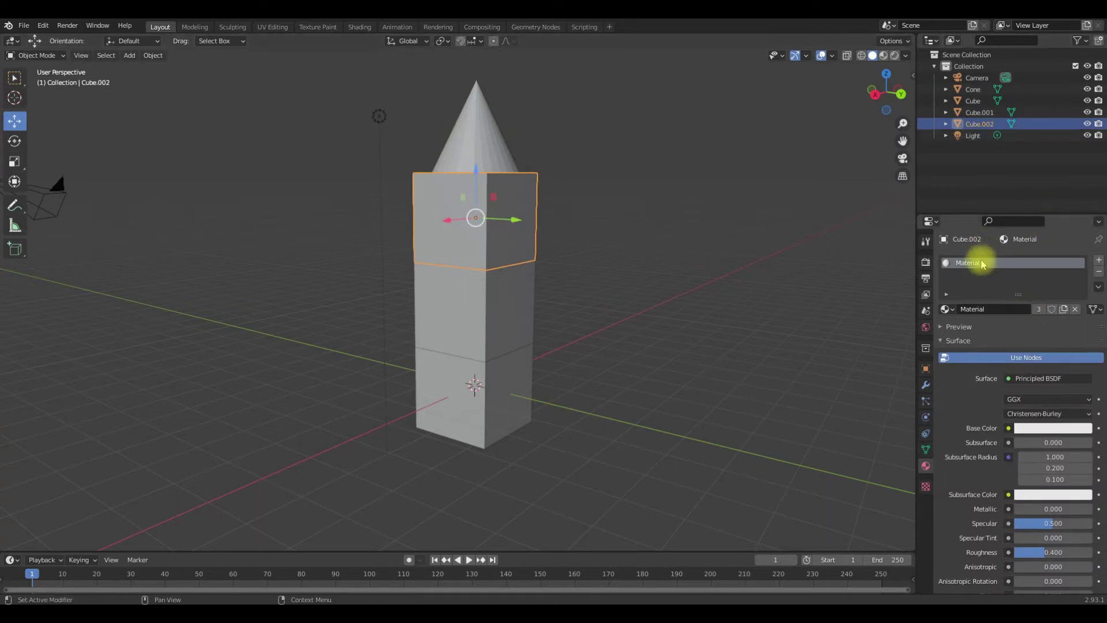
{"action": "left_click", "coordinate": [477, 132]}
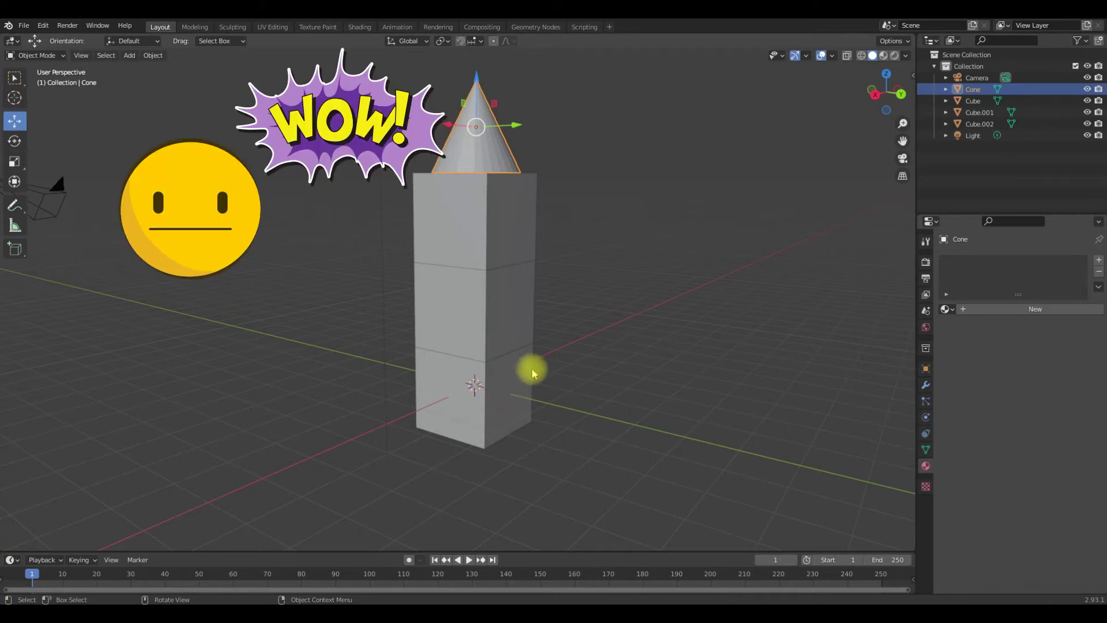
{"action": "left_click", "coordinate": [497, 382]}
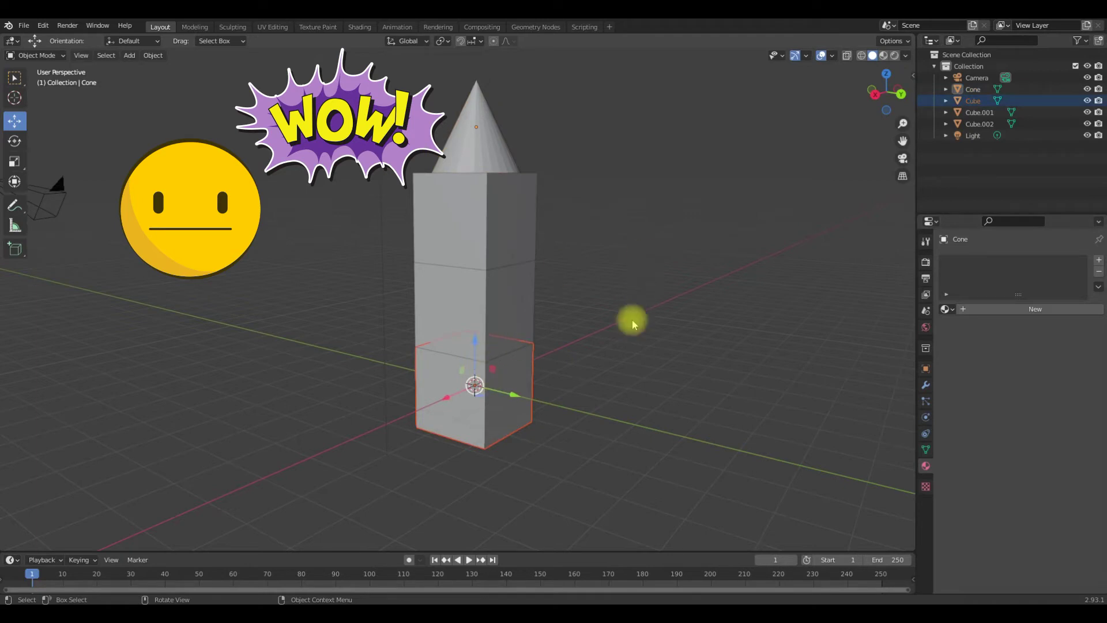
{"action": "left_click", "coordinate": [523, 296]}
{"action": "left_click", "coordinate": [521, 386]}
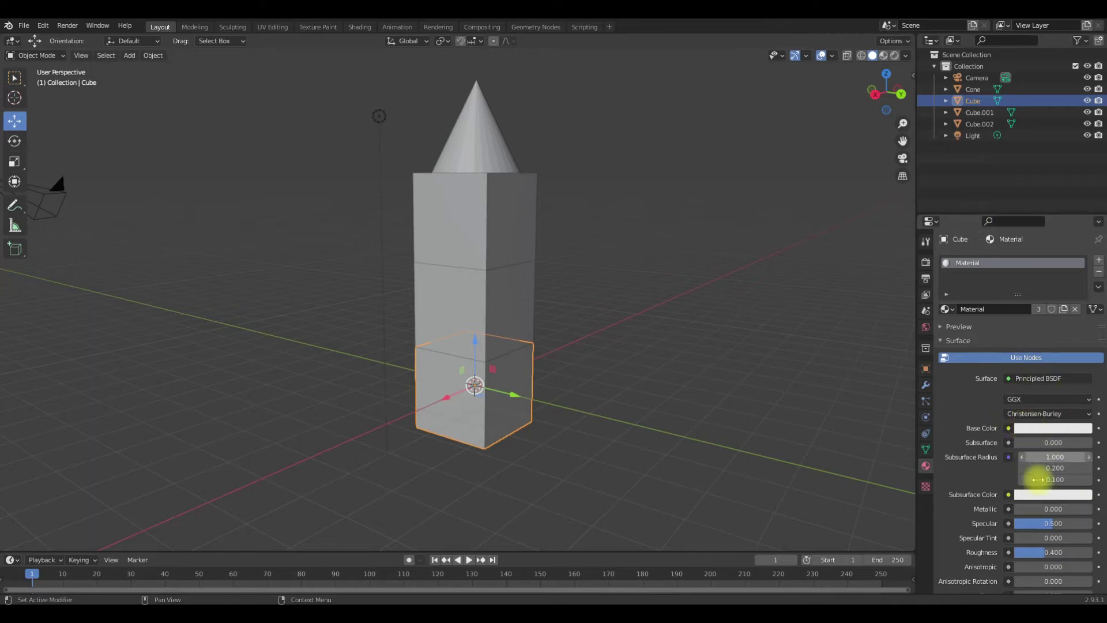
- Set the Principled BSDF base color of the bottom cube's material to red and reselect the cube
{"action": "left_click", "coordinate": [1030, 428]}
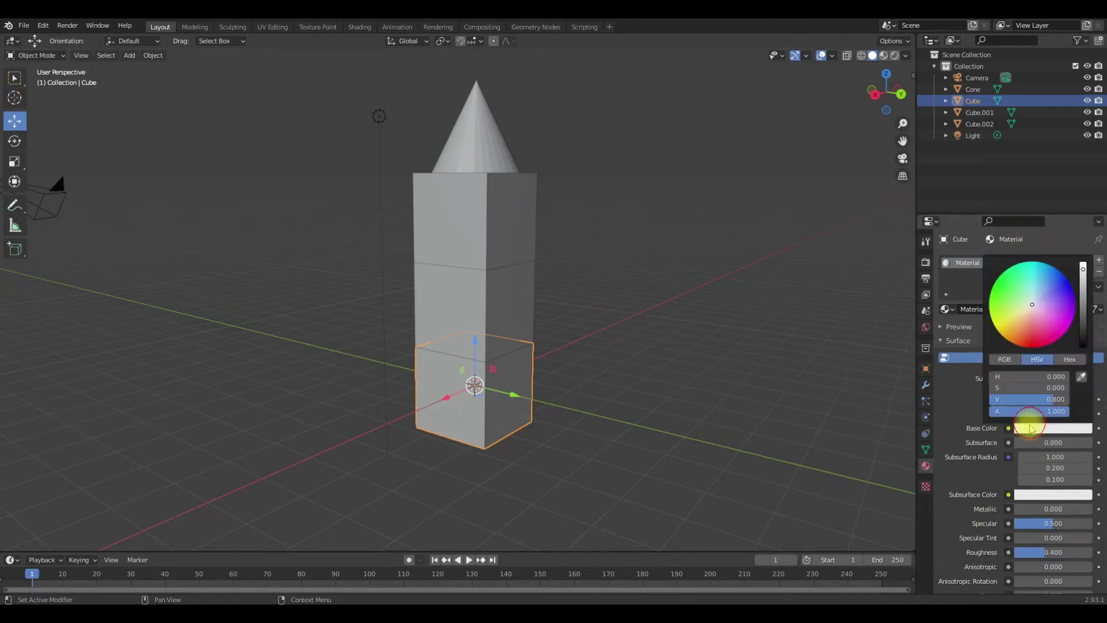
{"action": "left_click", "coordinate": [1036, 343]}
{"action": "left_click", "coordinate": [543, 486]}
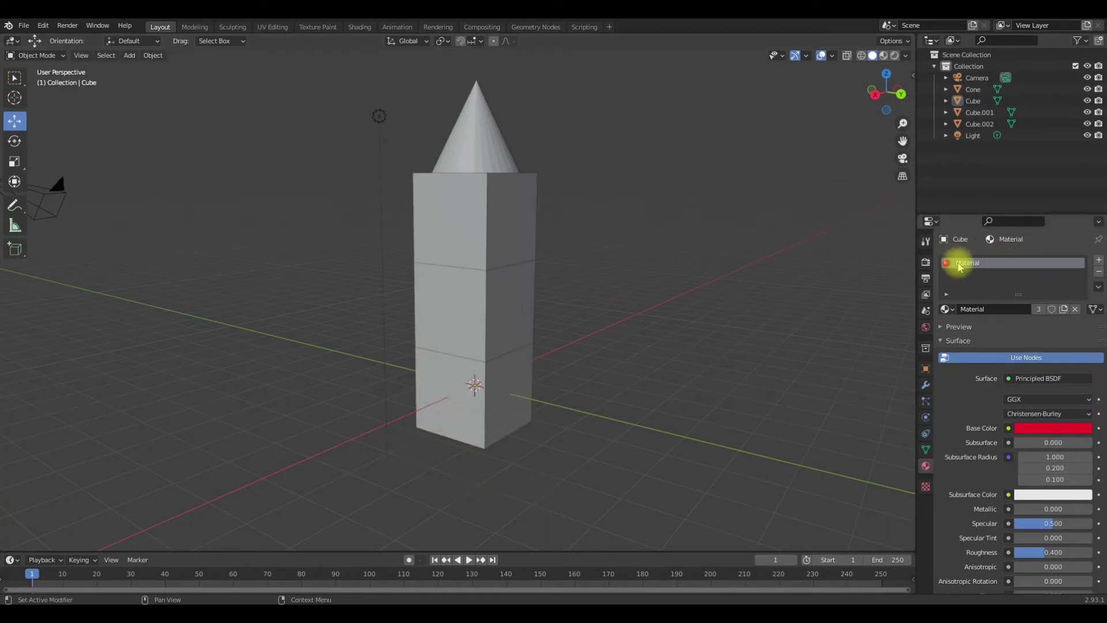
{"action": "left_click", "coordinate": [475, 406]}
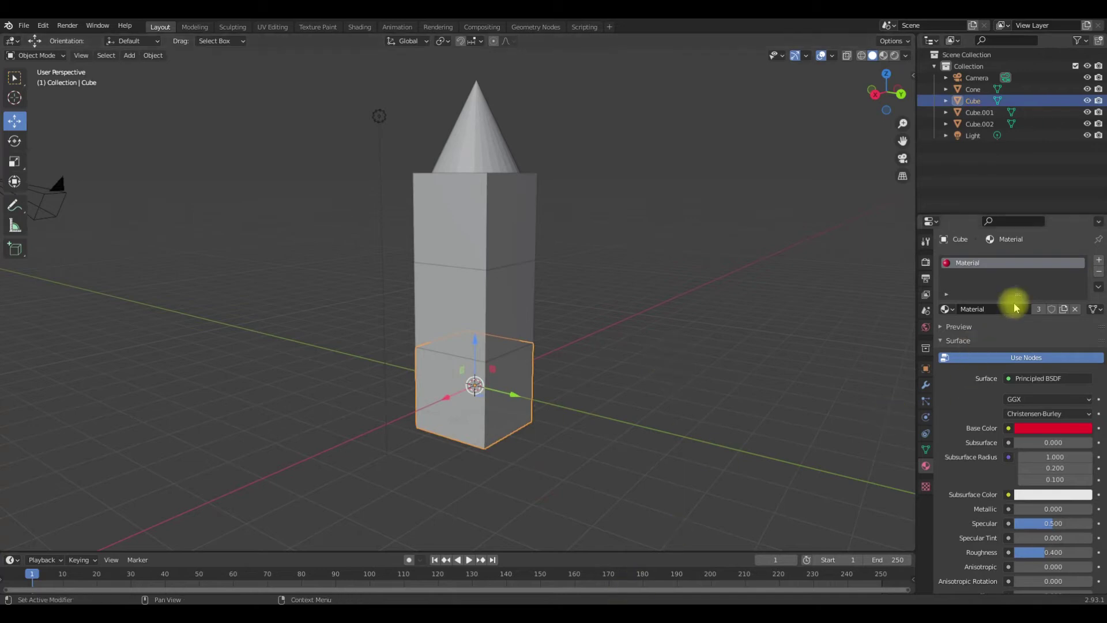
- Disable Use Nodes for the bottom cube's material and set its base color to red
{"action": "left_click", "coordinate": [1022, 361]}
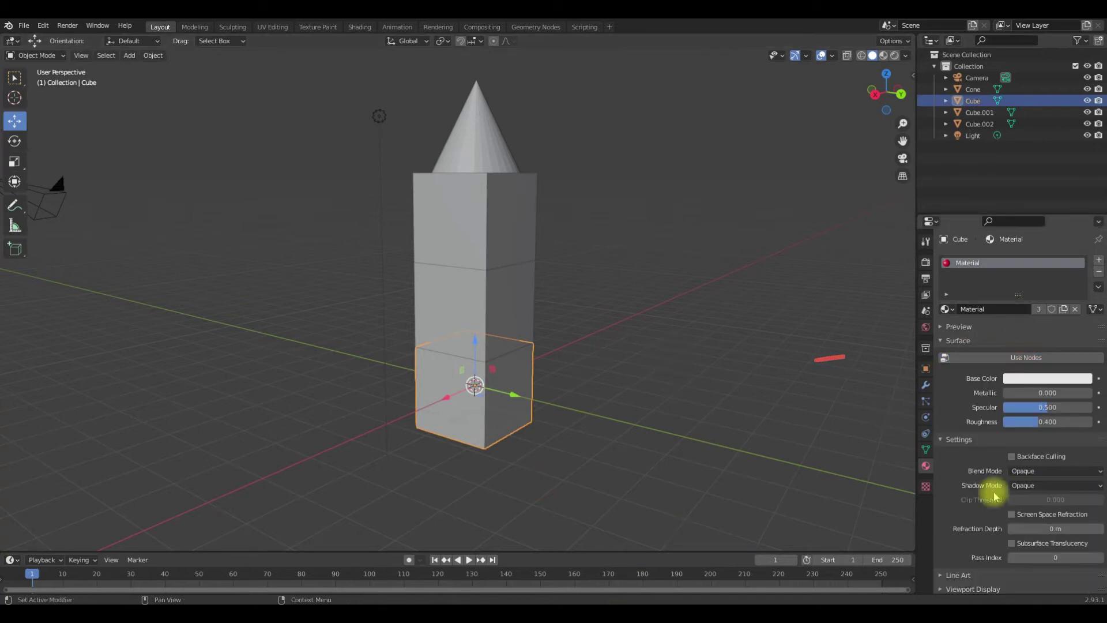
{"action": "left_click", "coordinate": [1043, 378]}
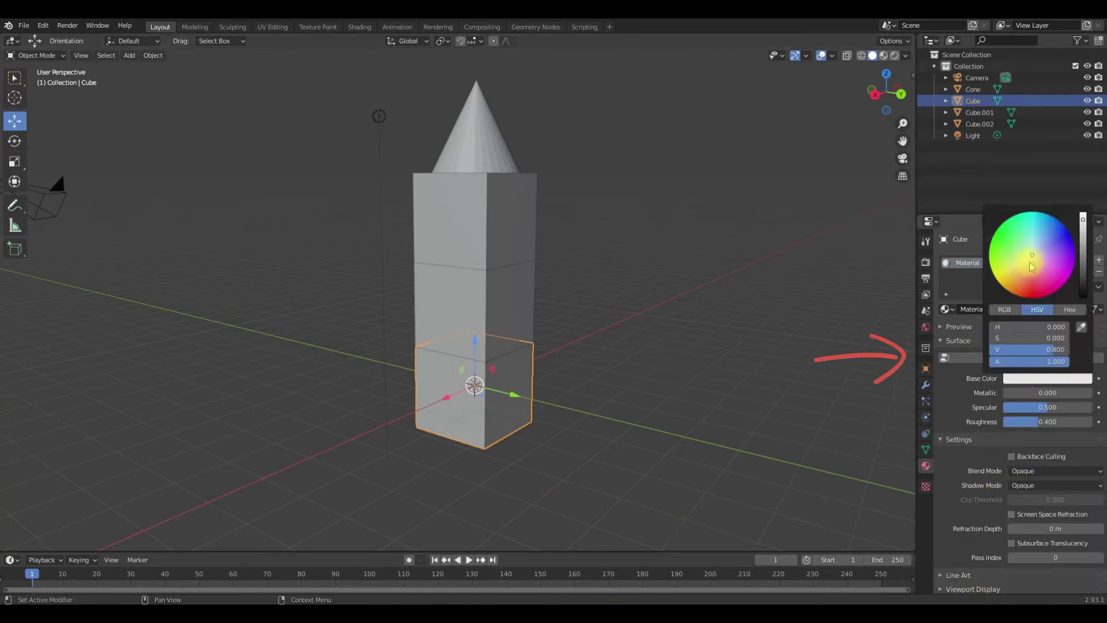
{"action": "left_click", "coordinate": [1024, 296]}
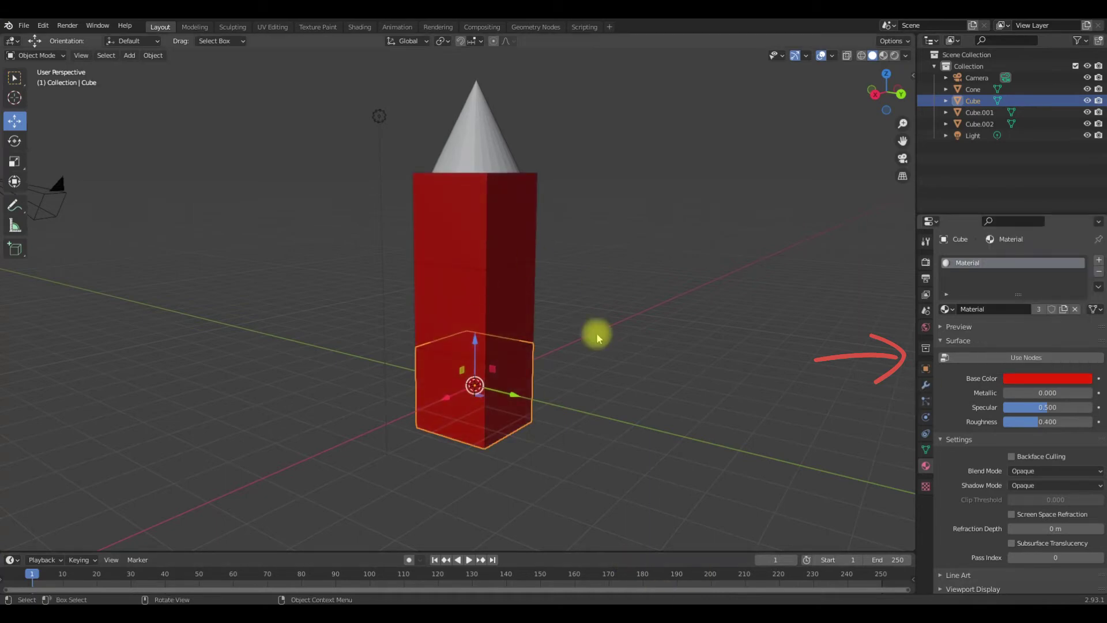
- Inspect the red tower from several angles, checking the material on its lower cubes
{"action": "left_click_drag", "start_coordinate": [664, 382], "coordinate": [686, 382]}
{"action": "middle_click_drag", "start_coordinate": [688, 385], "coordinate": [439, 479]}
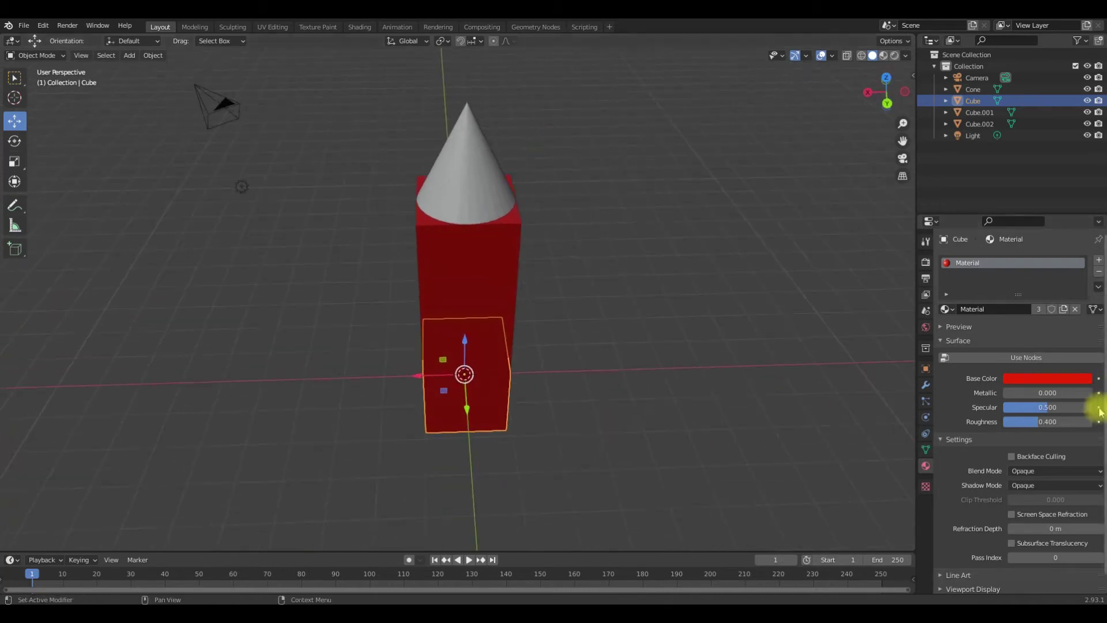
{"action": "middle_click_drag", "start_coordinate": [556, 497], "coordinate": [445, 479]}
{"action": "mouse_move", "coordinate": [190, 376]}
{"action": "middle_mouse_down"}
{"action": "mouse_move", "coordinate": [261, 411]}
{"action": "mouse_move", "coordinate": [297, 362]}
{"action": "middle_mouse_up"}
{"action": "middle_click_drag", "start_coordinate": [632, 469], "coordinate": [547, 456]}
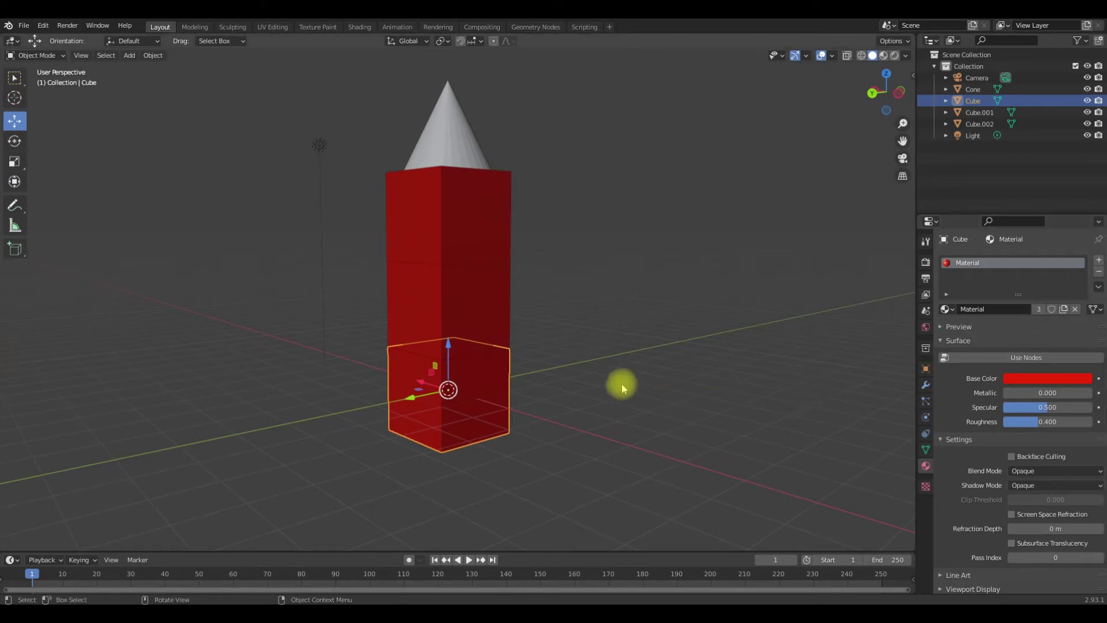
{"action": "middle_click_drag", "start_coordinate": [620, 382], "coordinate": [591, 241]}
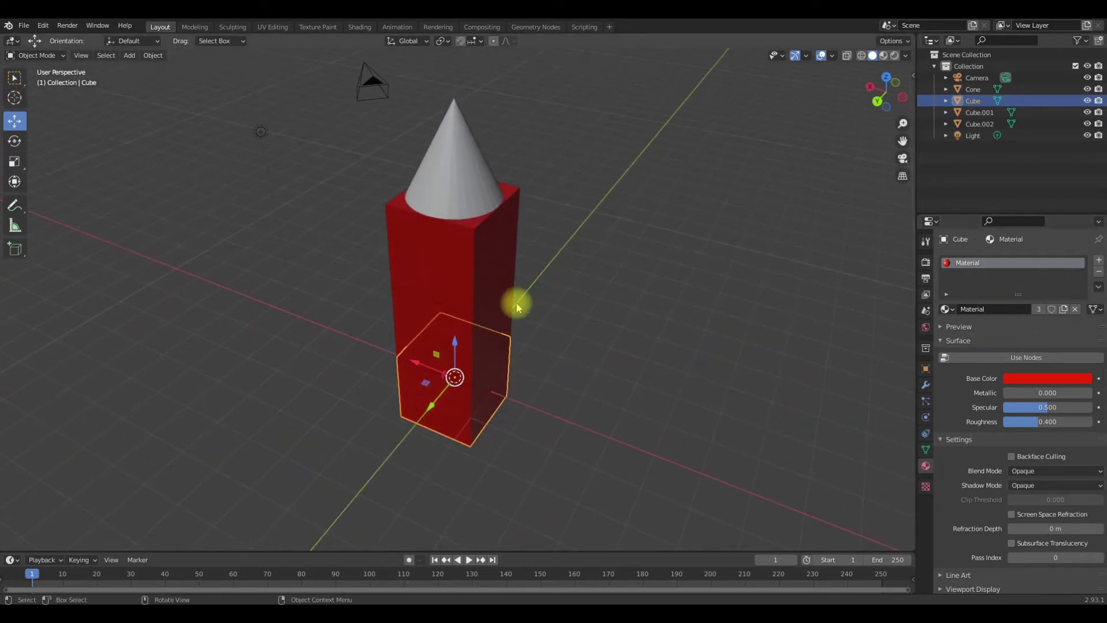
{"action": "left_click", "coordinate": [489, 306]}
{"action": "left_click", "coordinate": [489, 383]}
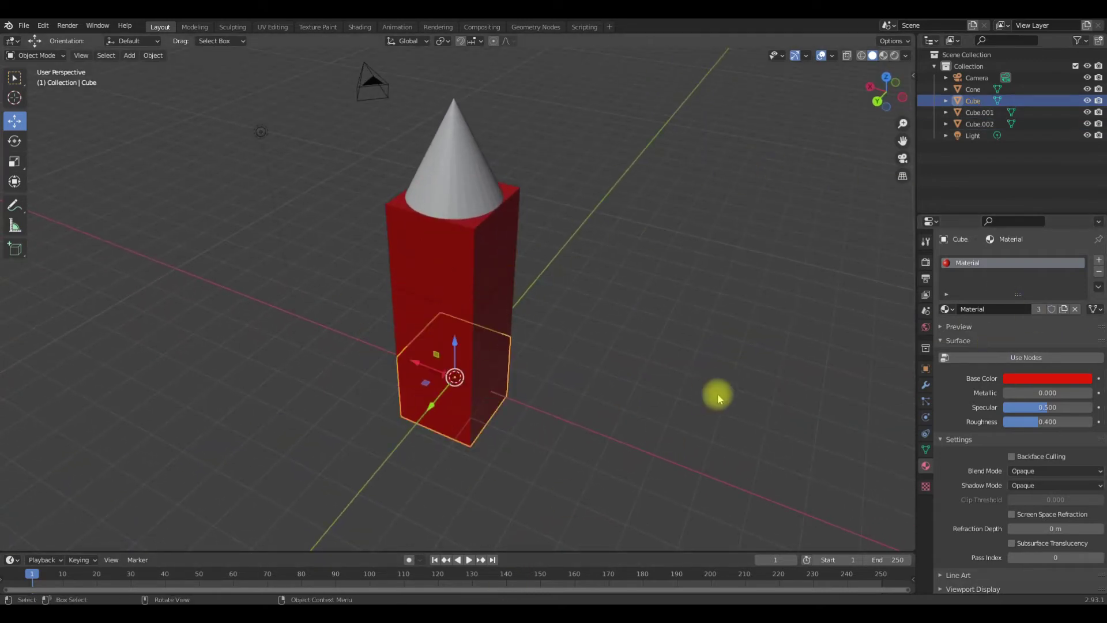
{"action": "middle_click_drag", "start_coordinate": [784, 445], "coordinate": [819, 398]}
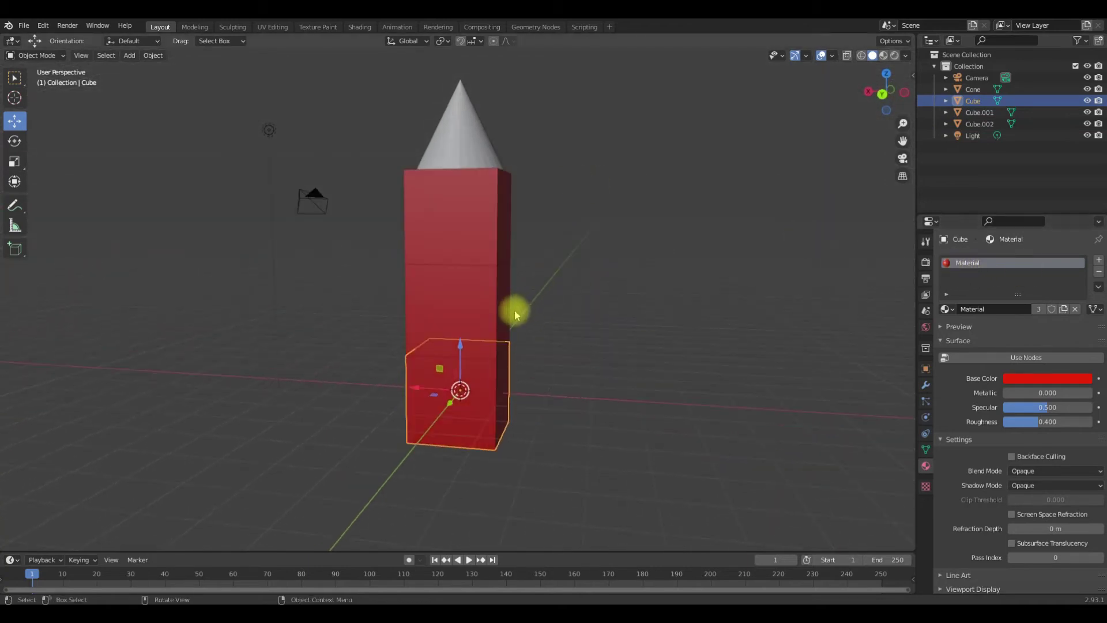
- Select the cubes and the cone in turn to compare their material assignments from different angles
{"action": "left_click", "coordinate": [464, 298]}
{"action": "left_click", "coordinate": [448, 199]}
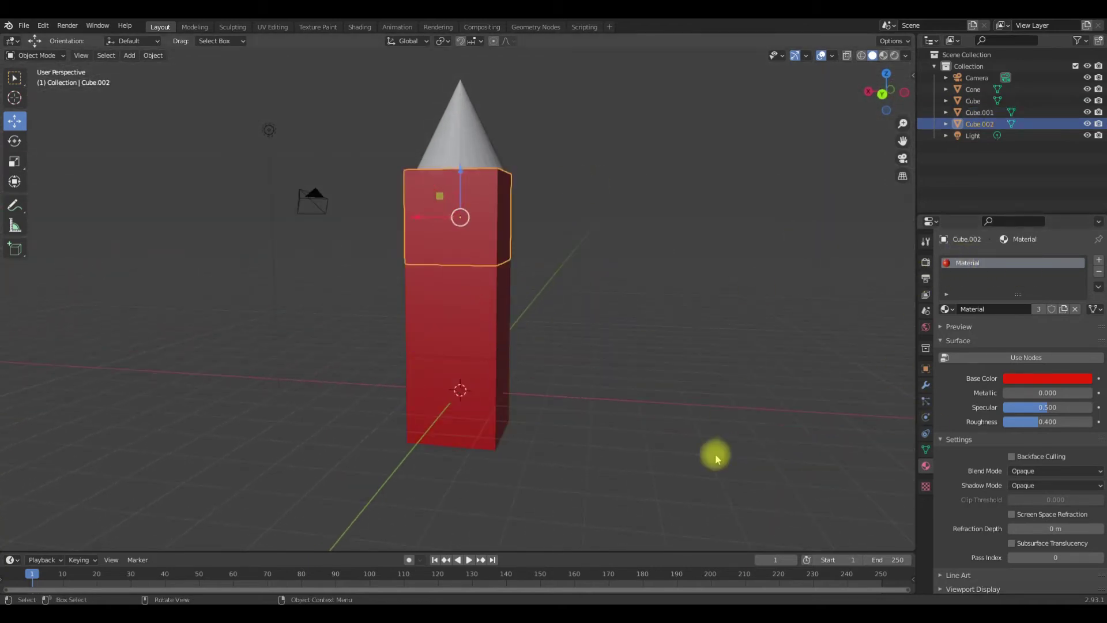
{"action": "middle_click_drag", "start_coordinate": [626, 430], "coordinate": [606, 448]}
{"action": "left_click", "coordinate": [470, 120]}
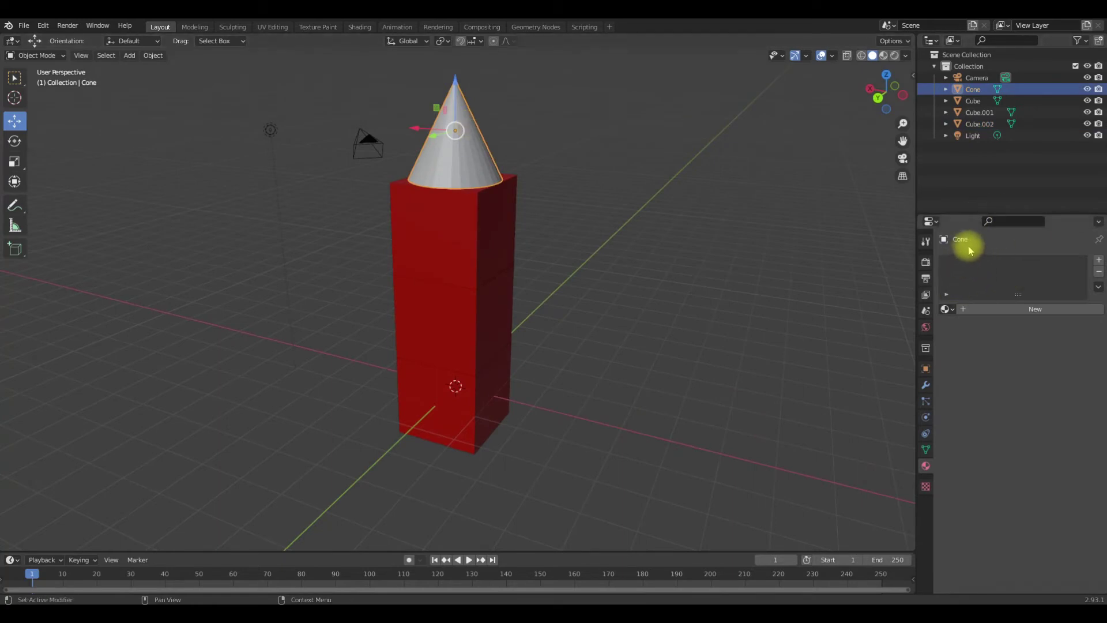
{"action": "middle_click_drag", "start_coordinate": [506, 339], "coordinate": [725, 402]}
{"action": "left_click", "coordinate": [494, 227]}
{"action": "left_click", "coordinate": [499, 336]}
{"action": "left_click", "coordinate": [453, 98]}
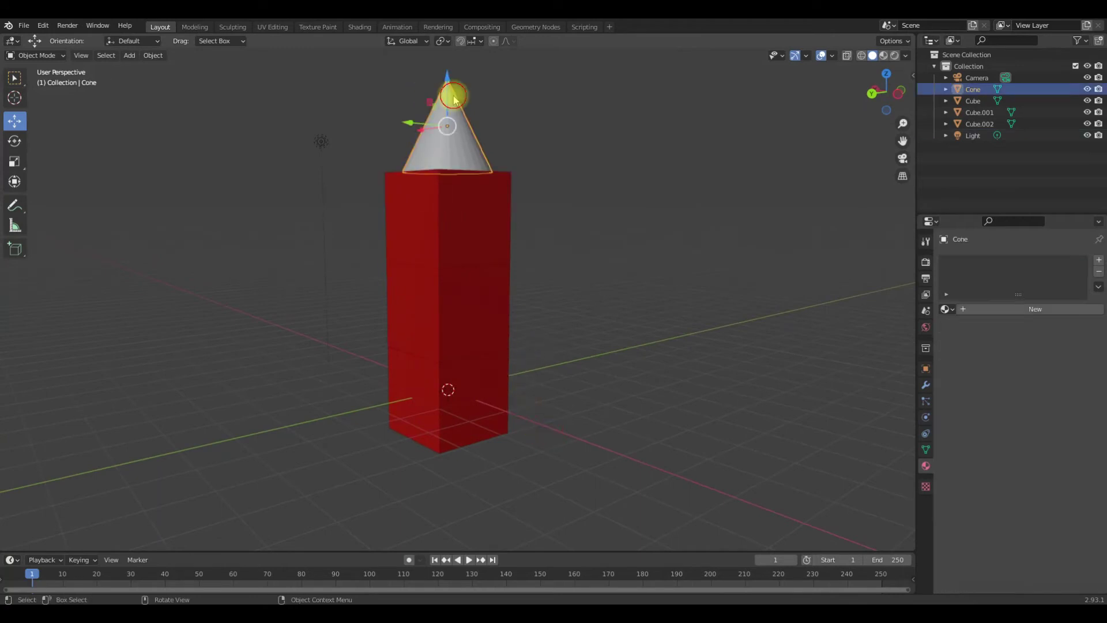
{"action": "left_click", "coordinate": [456, 401]}
{"action": "left_click", "coordinate": [486, 231]}
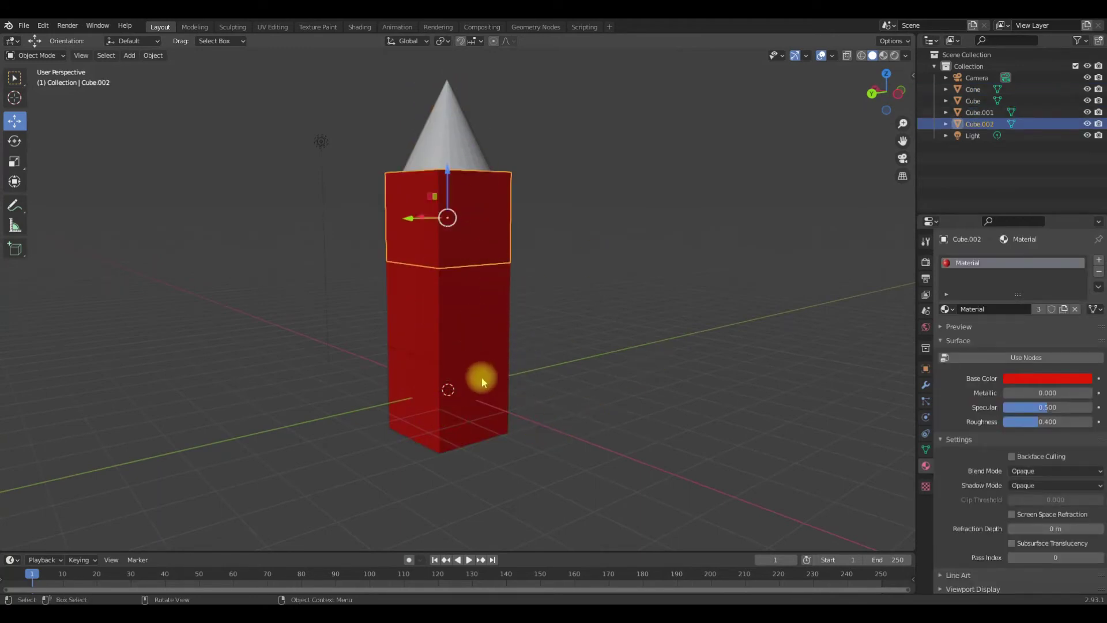
- Unlink the shared red material from the bottom cube, and select the middle cube
{"action": "left_click", "coordinate": [500, 420]}
{"action": "middle_click_drag", "start_coordinate": [663, 448], "coordinate": [568, 410]}
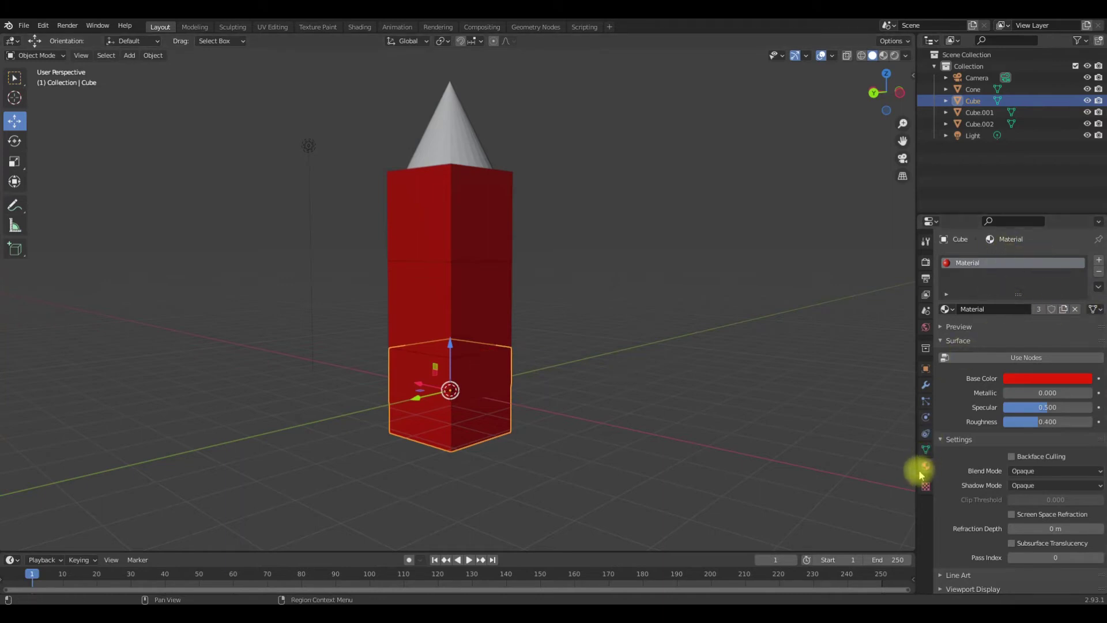
{"action": "left_click", "coordinate": [1076, 309]}
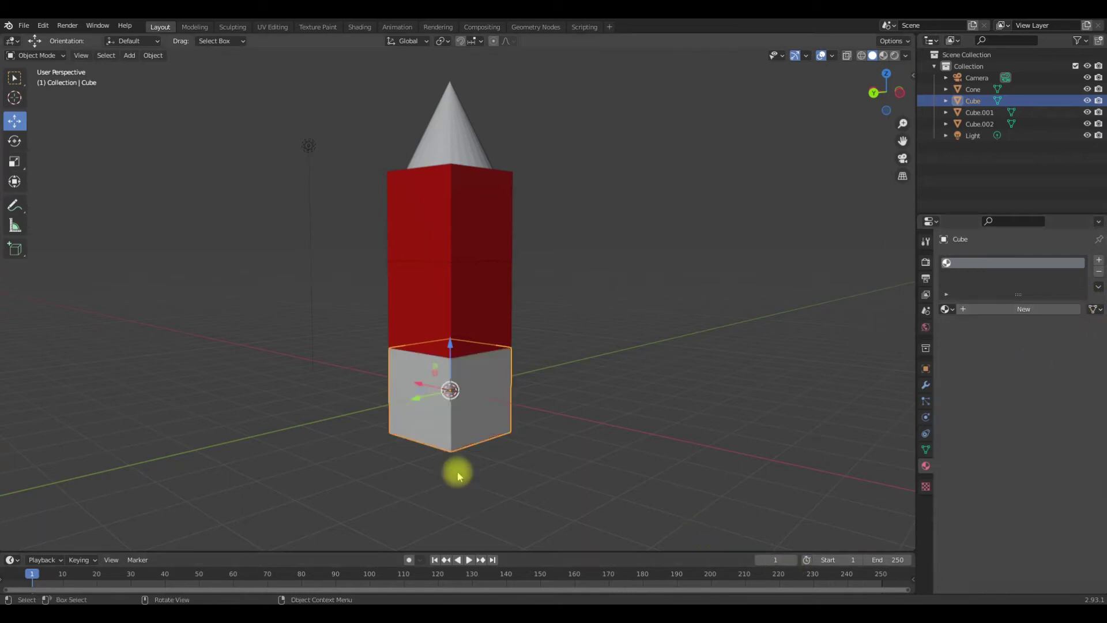
{"action": "left_click", "coordinate": [425, 289]}
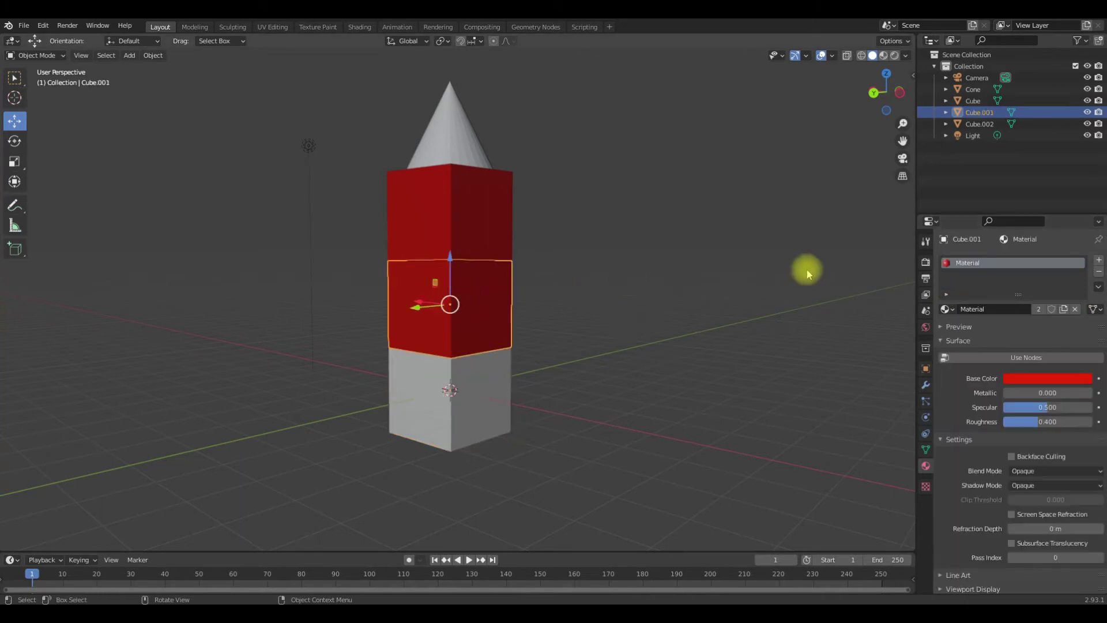
- Unlink the shared red material from the middle cube and from the top cube
{"action": "left_click", "coordinate": [1076, 310]}
{"action": "left_click", "coordinate": [459, 253]}
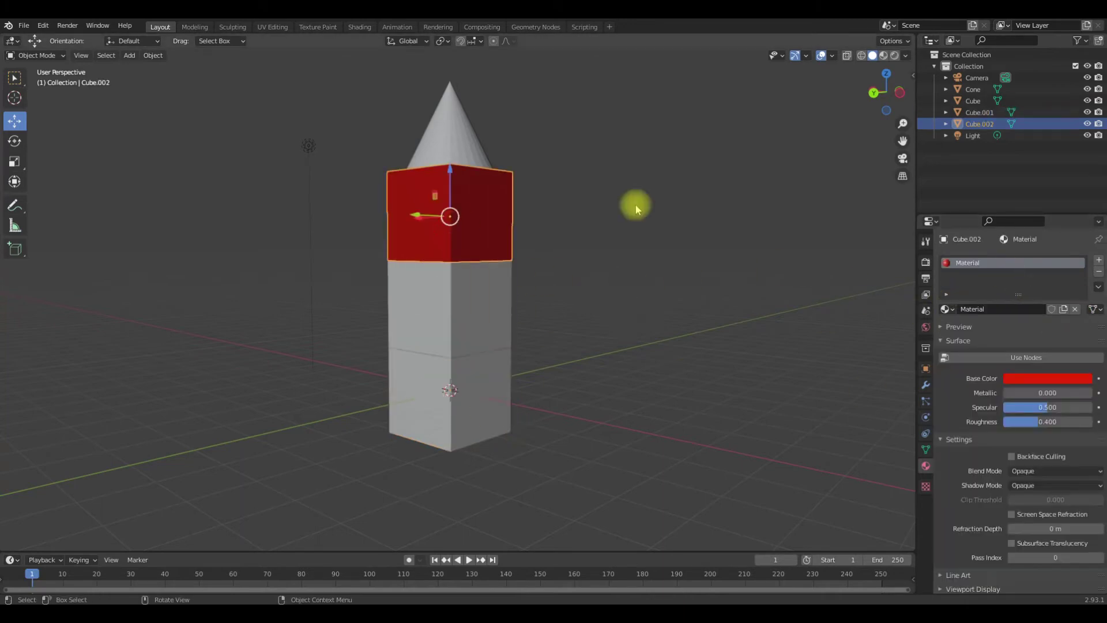
{"action": "left_click", "coordinate": [1076, 310]}
{"action": "left_click", "coordinate": [667, 402]}
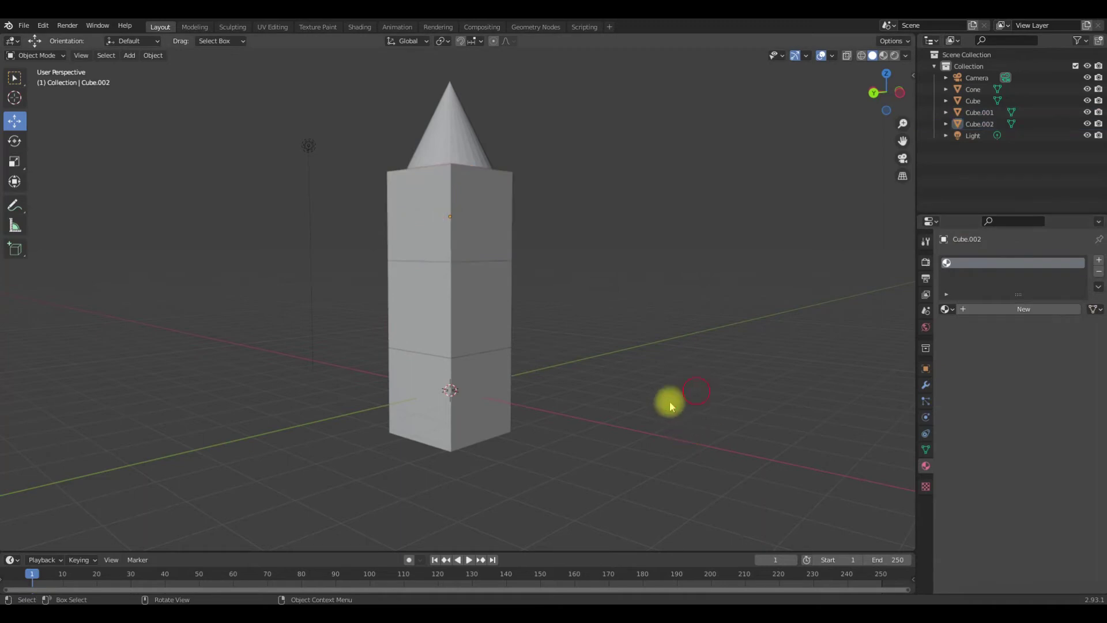
- Create a new material for the bottom cube and disable Use Nodes on it
{"action": "left_click", "coordinate": [474, 365]}
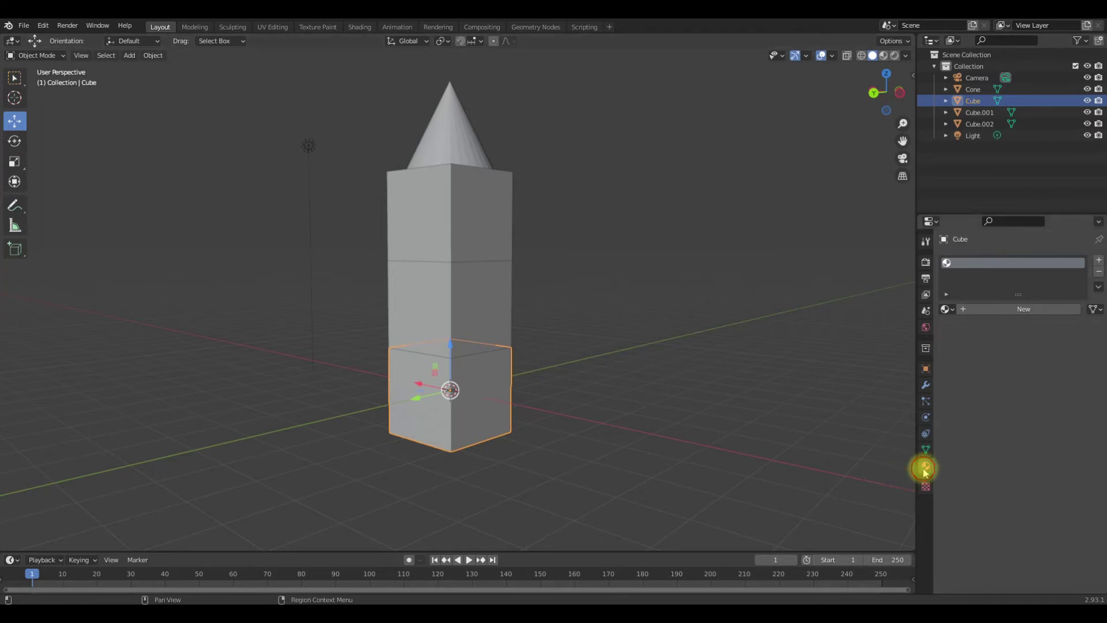
{"action": "left_click", "coordinate": [1013, 309]}
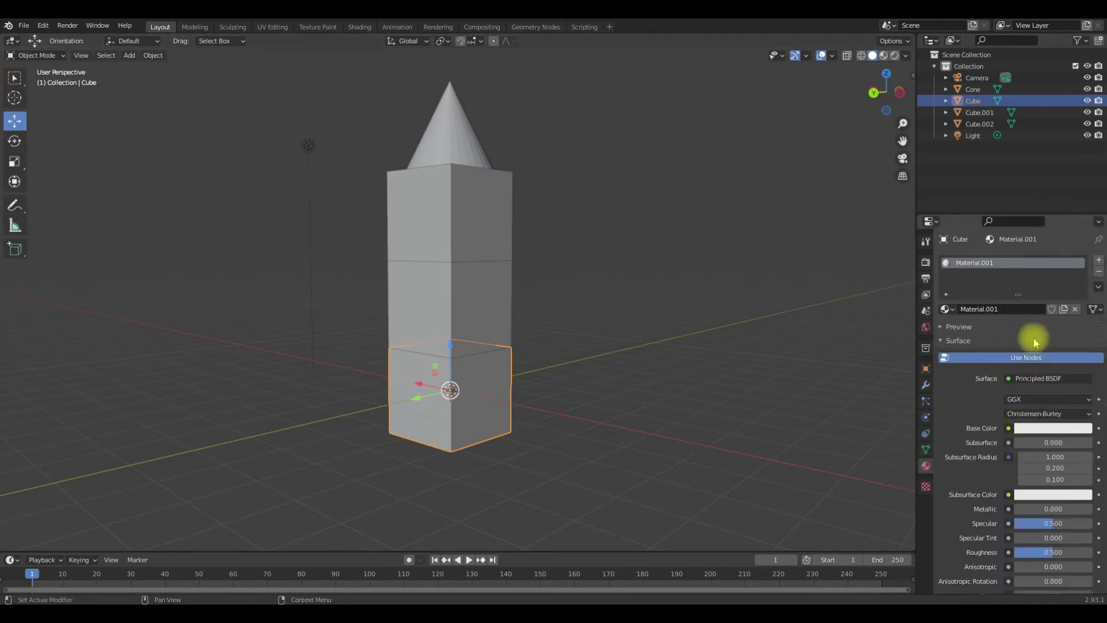
{"action": "left_click", "coordinate": [1008, 358]}
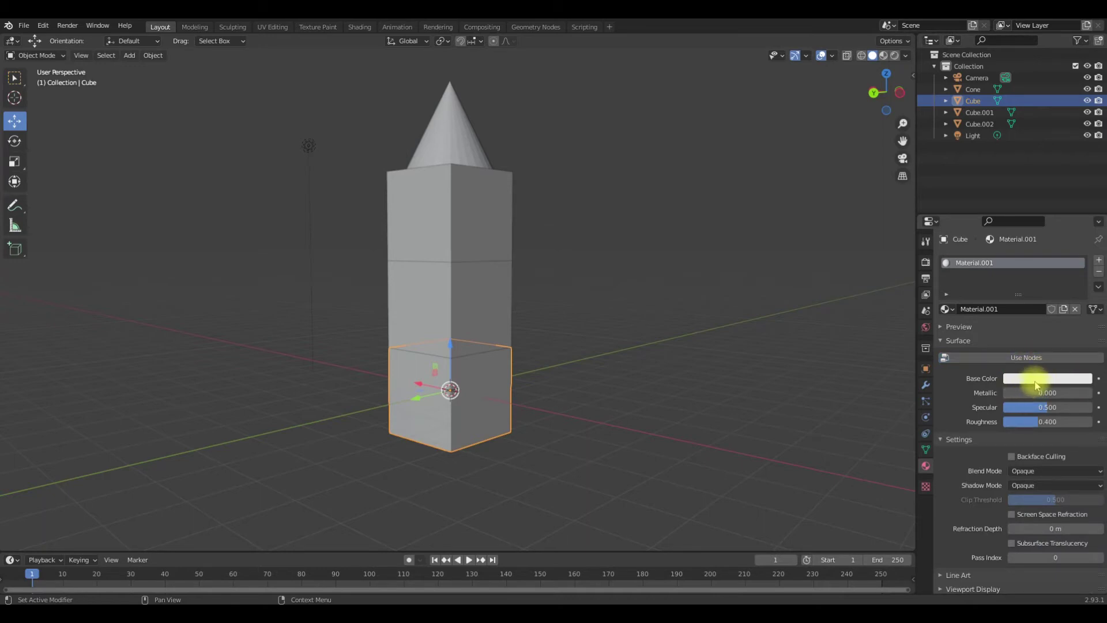
{"action": "left_click", "coordinate": [945, 357]}
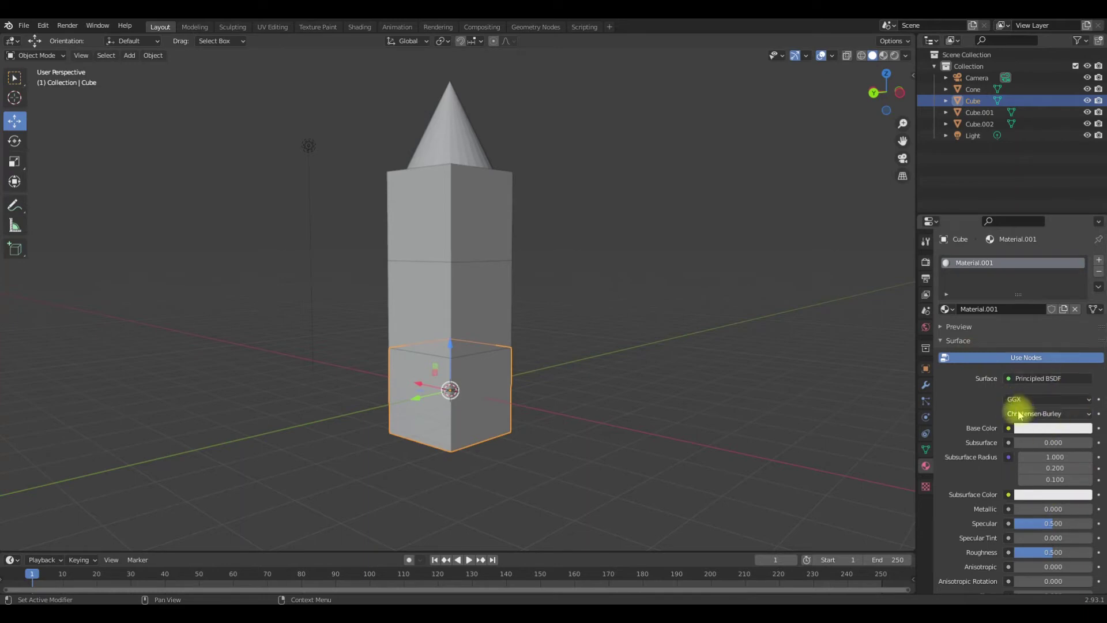
{"action": "left_click", "coordinate": [1028, 358]}
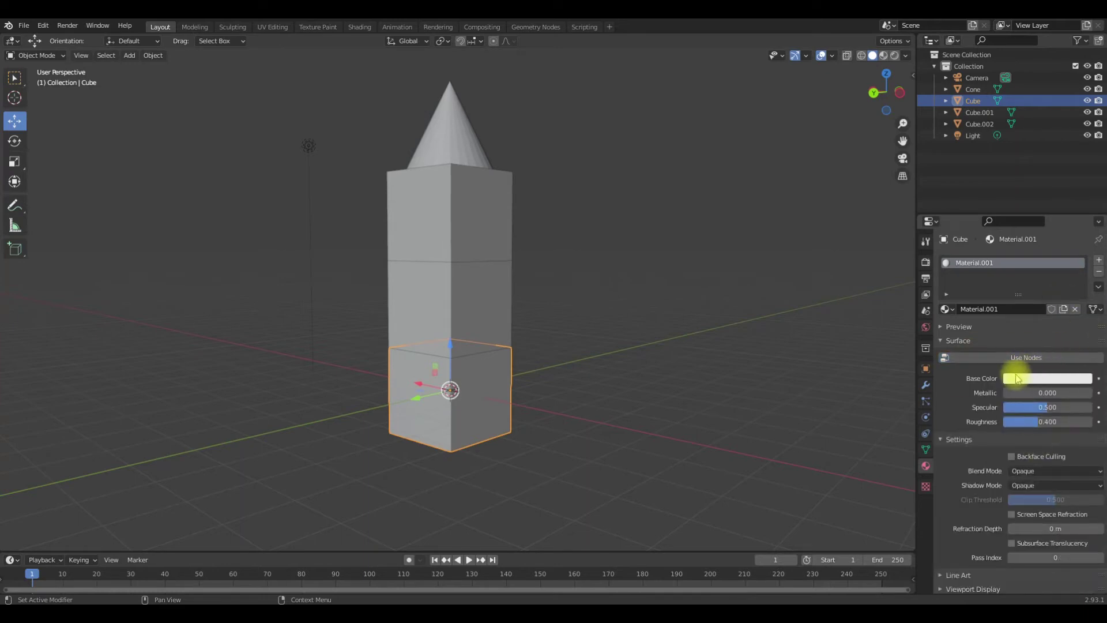
{"action": "left_click", "coordinate": [1035, 358]}
{"action": "left_click", "coordinate": [1036, 358]}
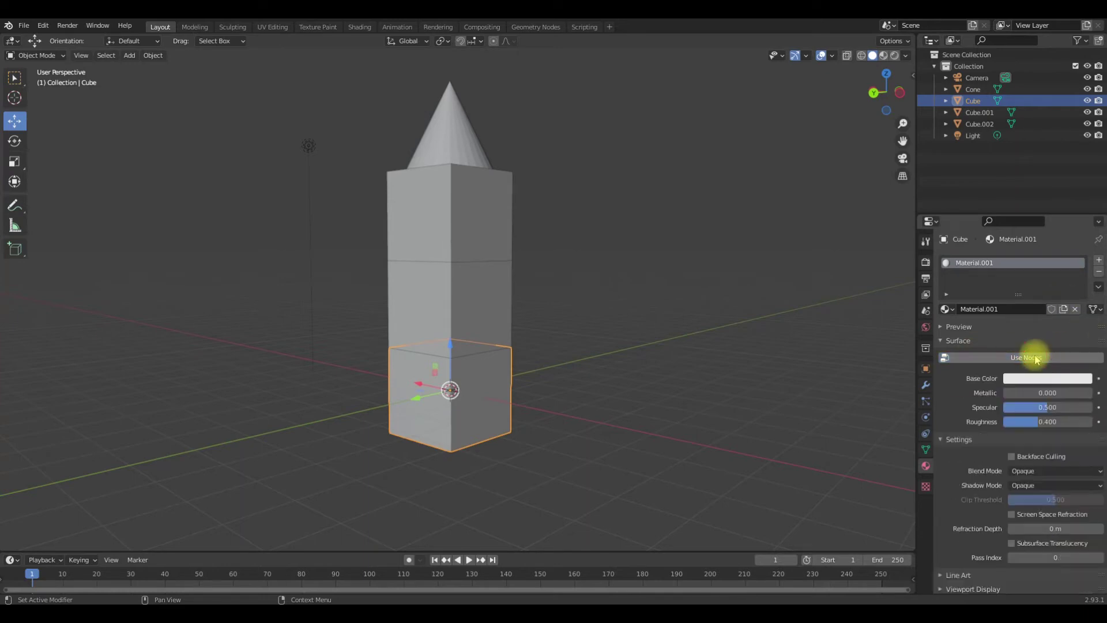
- Set the bottom cube's base color to a bright cyan-green and rename its material Cyan
{"action": "left_click", "coordinate": [1018, 382]}
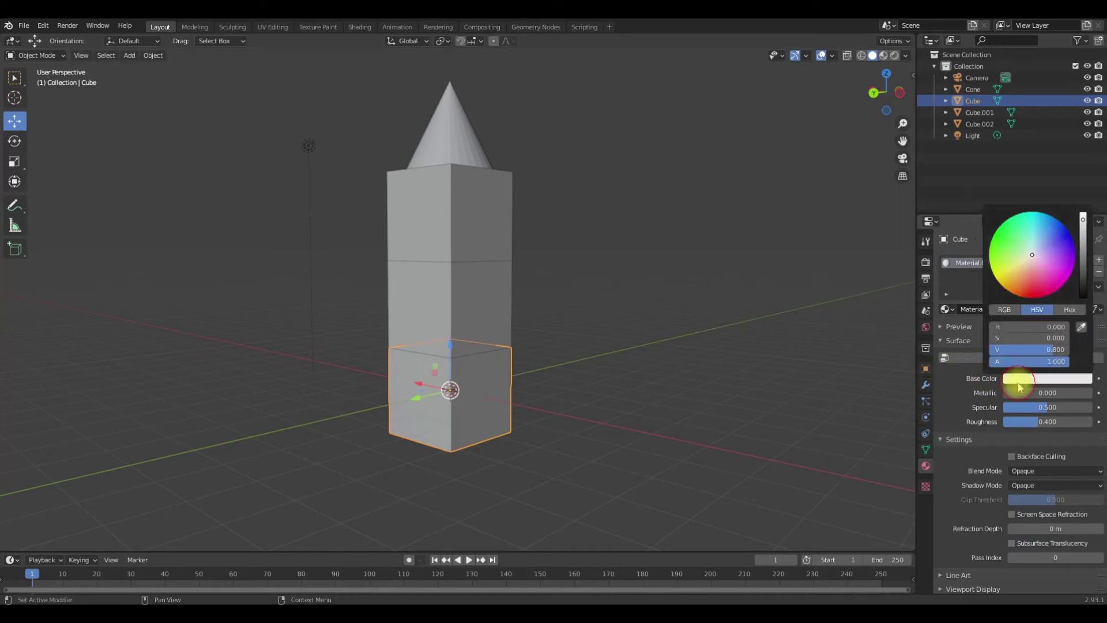
{"action": "left_click_drag", "start_coordinate": [1018, 257], "coordinate": [1034, 235]}
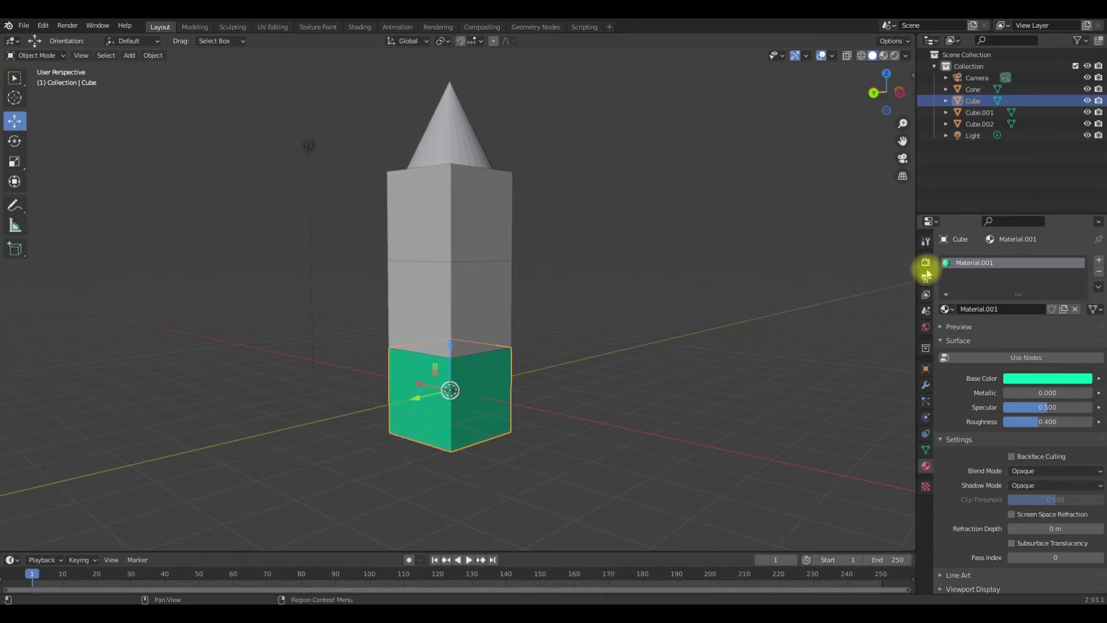
{"action": "double_click", "coordinate": [978, 265]}
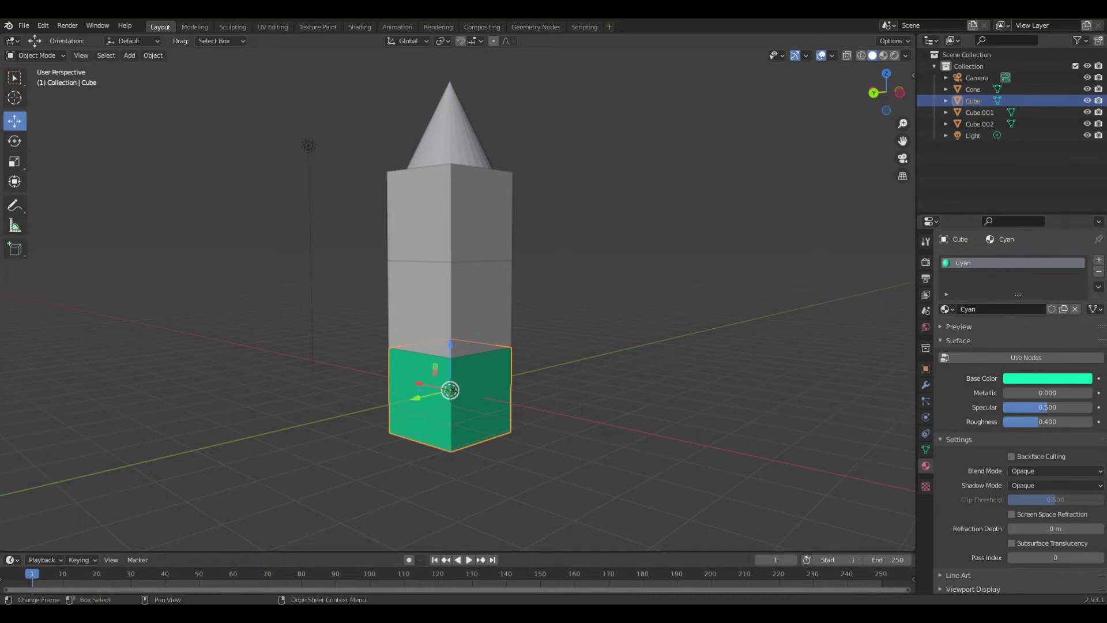
- Give the middle cube a new material named Fusia, with Use Nodes disabled and a magenta base color
{"action": "left_click", "coordinate": [505, 311]}
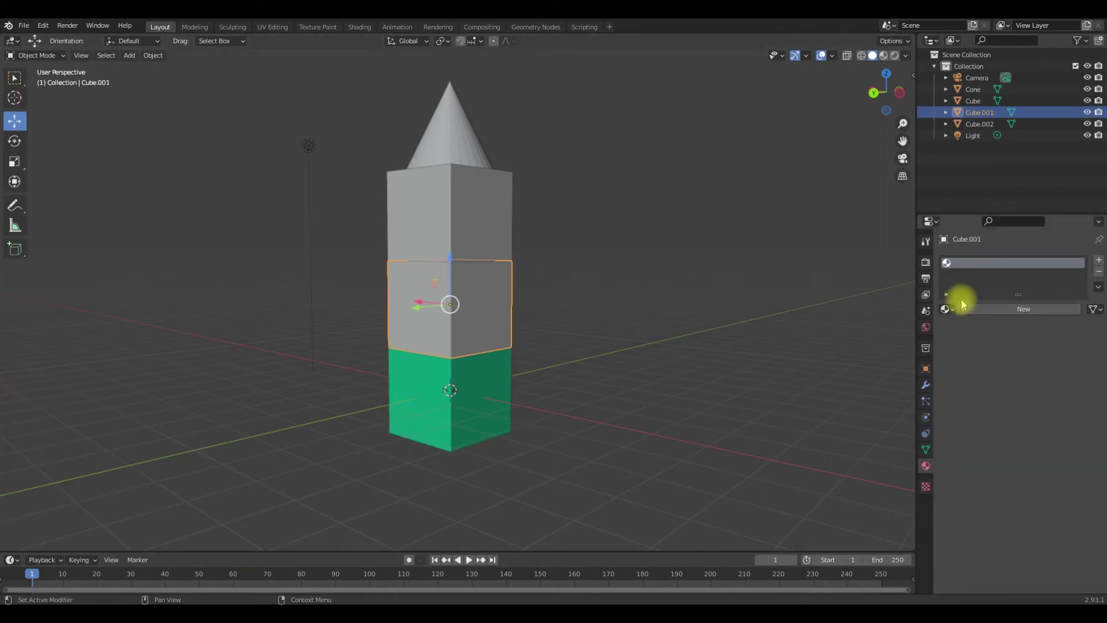
{"action": "left_click", "coordinate": [982, 310]}
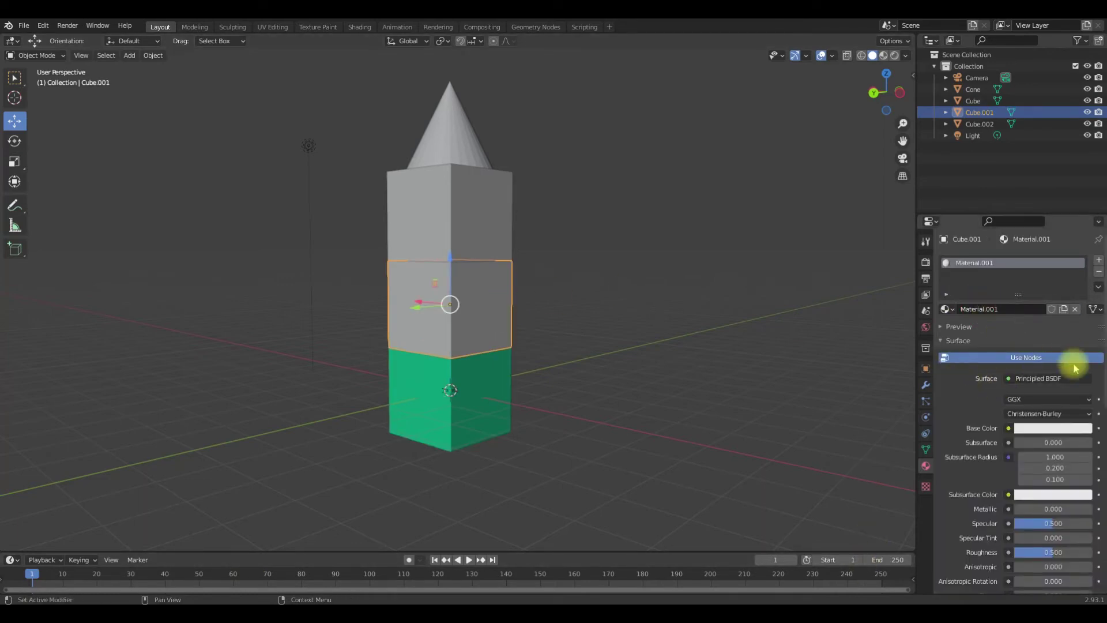
{"action": "left_click", "coordinate": [1042, 357]}
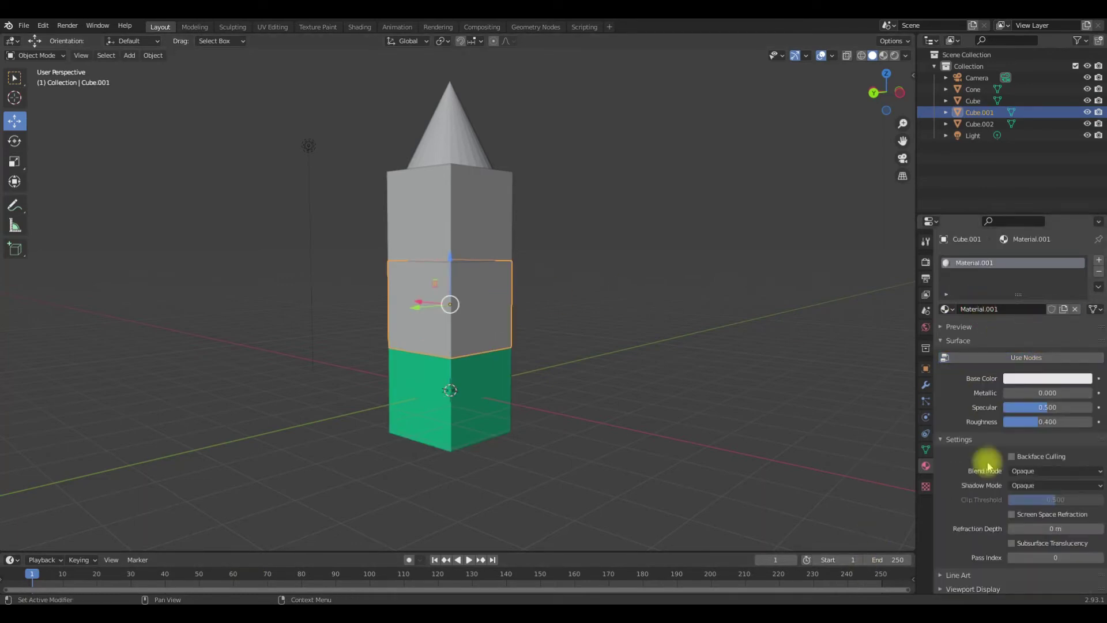
{"action": "left_click", "coordinate": [1018, 383]}
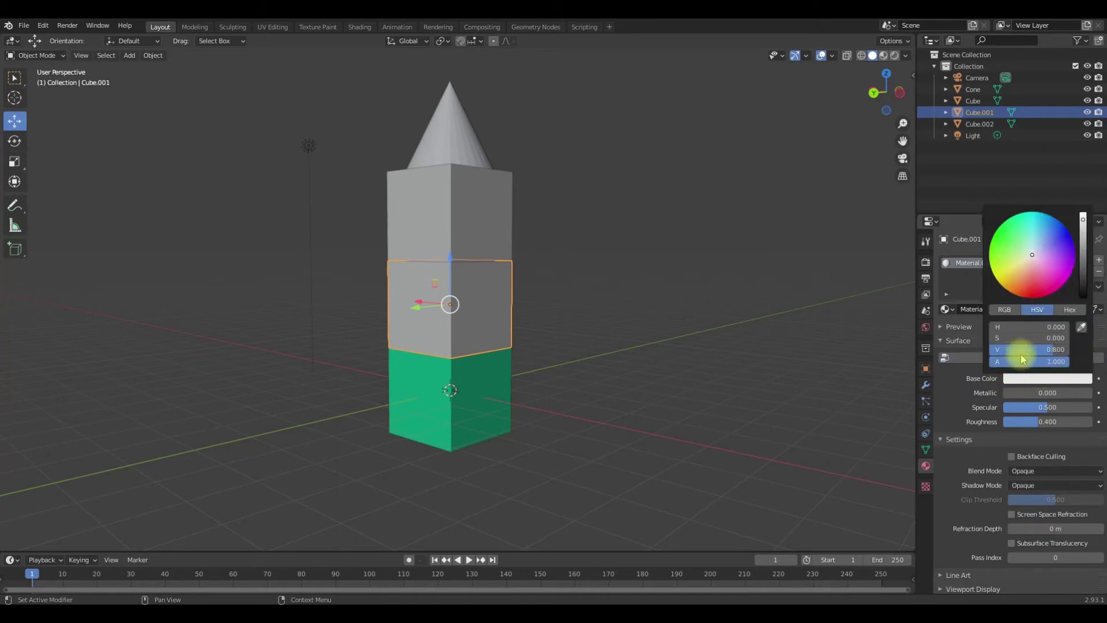
{"action": "left_click_drag", "start_coordinate": [1038, 302], "coordinate": [1061, 287]}
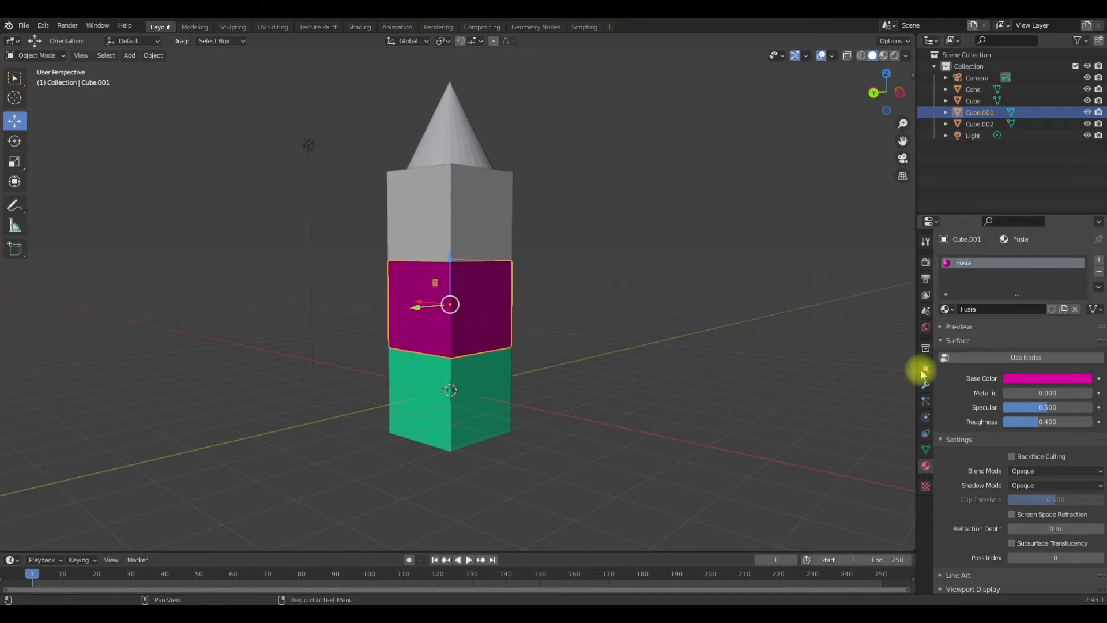
- Give the top cube a new material named Mustard, with Use Nodes disabled and a yellow base color
{"action": "left_click", "coordinate": [495, 211]}
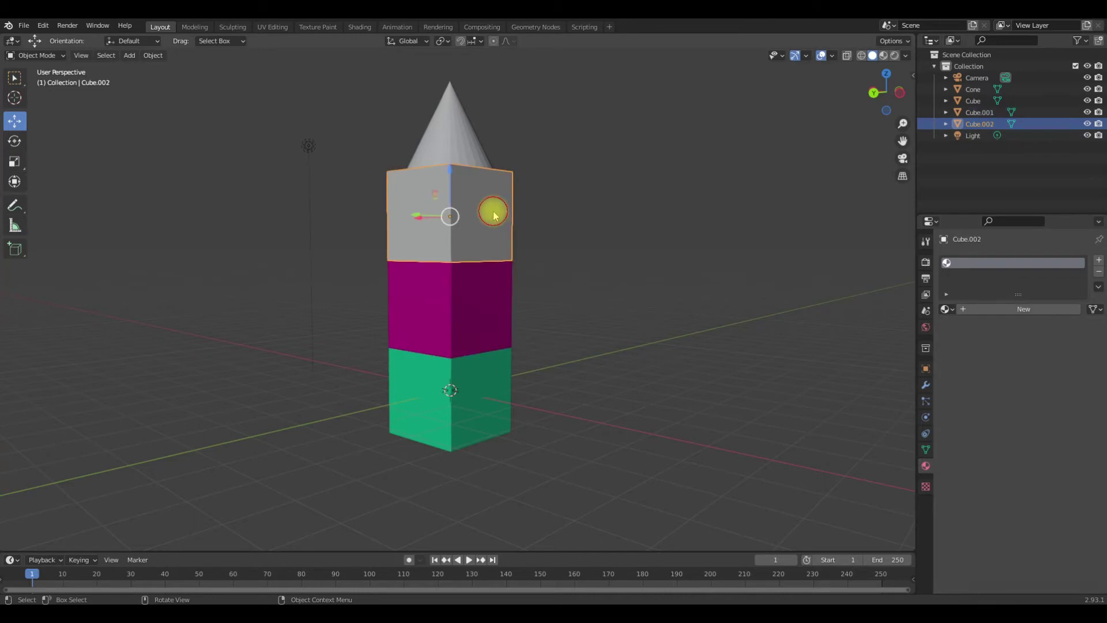
{"action": "left_click", "coordinate": [1000, 309]}
{"action": "left_click", "coordinate": [1034, 361]}
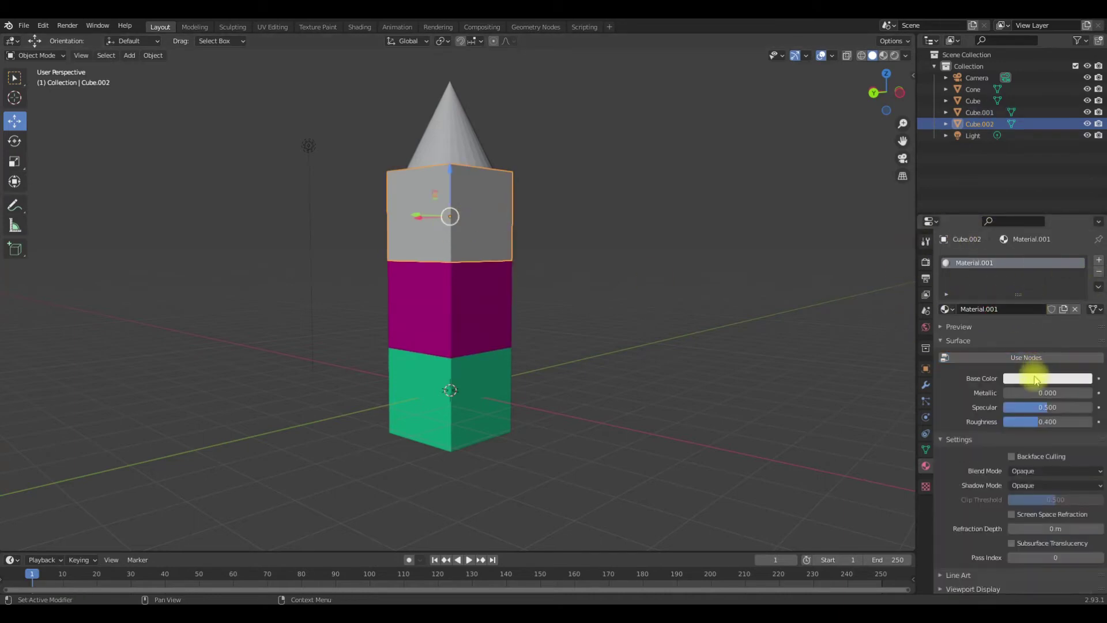
{"action": "left_click", "coordinate": [1035, 379]}
{"action": "left_click_drag", "start_coordinate": [1012, 286], "coordinate": [998, 281]}
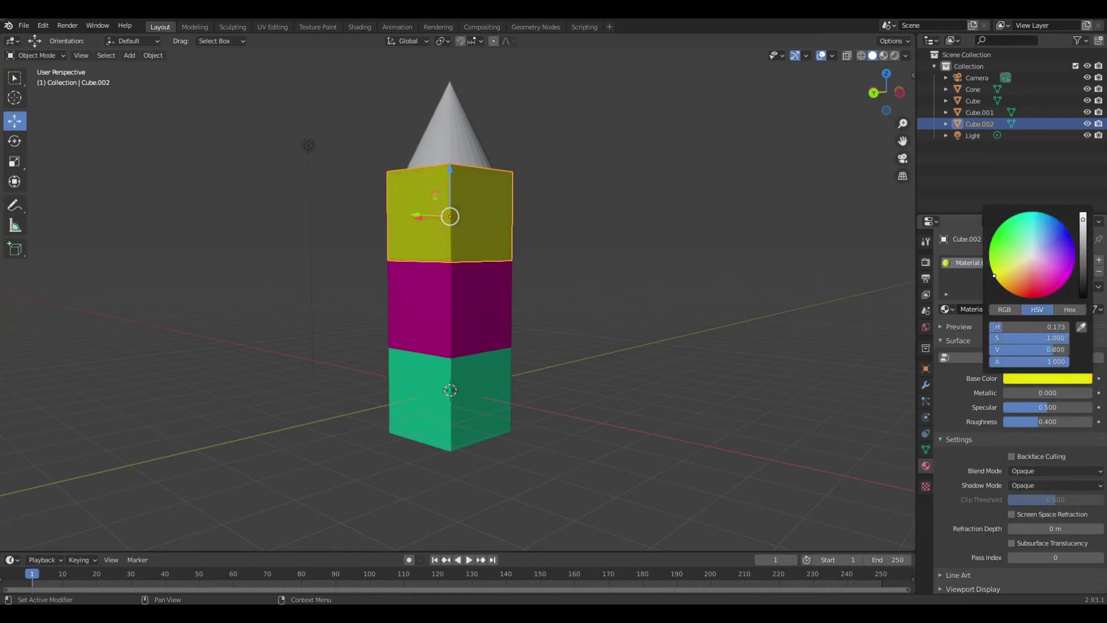
{"action": "left_click", "coordinate": [963, 266]}
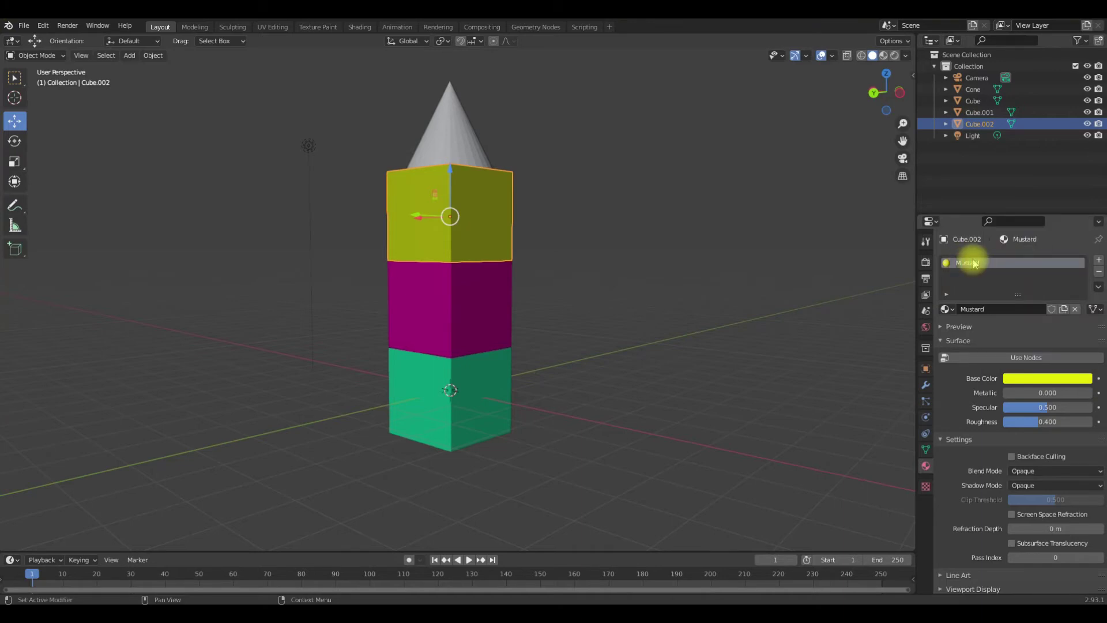
- Give the cone a new material named BurntUmber, with Use Nodes disabled and a golden-yellow base color
{"action": "middle_click_drag", "start_coordinate": [663, 301], "coordinate": [445, 146]}
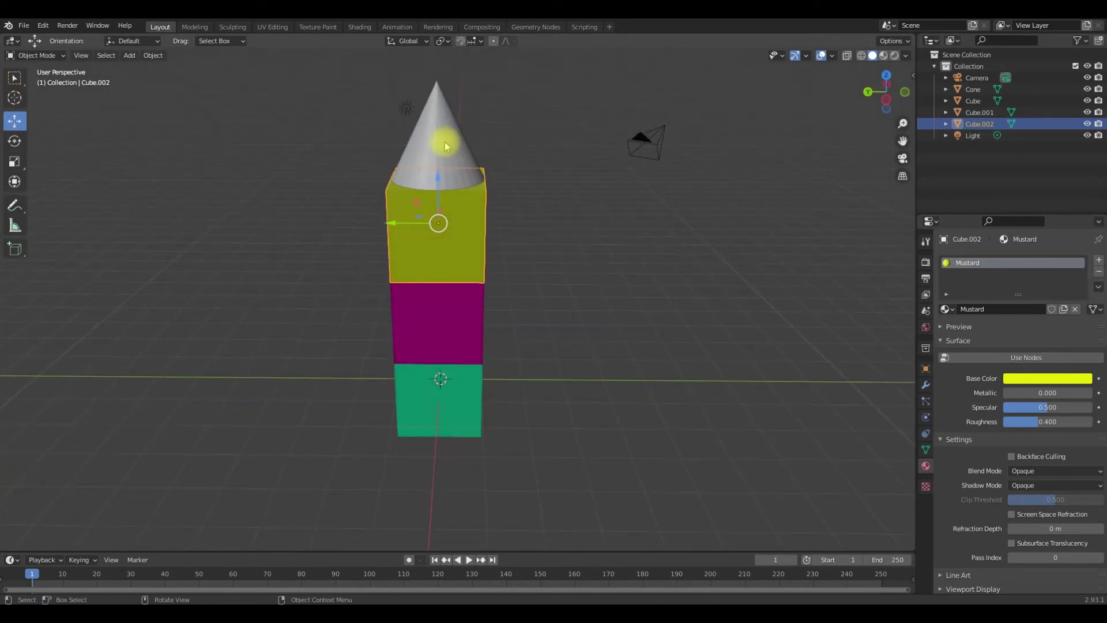
{"action": "left_click", "coordinate": [445, 146]}
{"action": "middle_click_drag", "start_coordinate": [563, 317], "coordinate": [828, 274]}
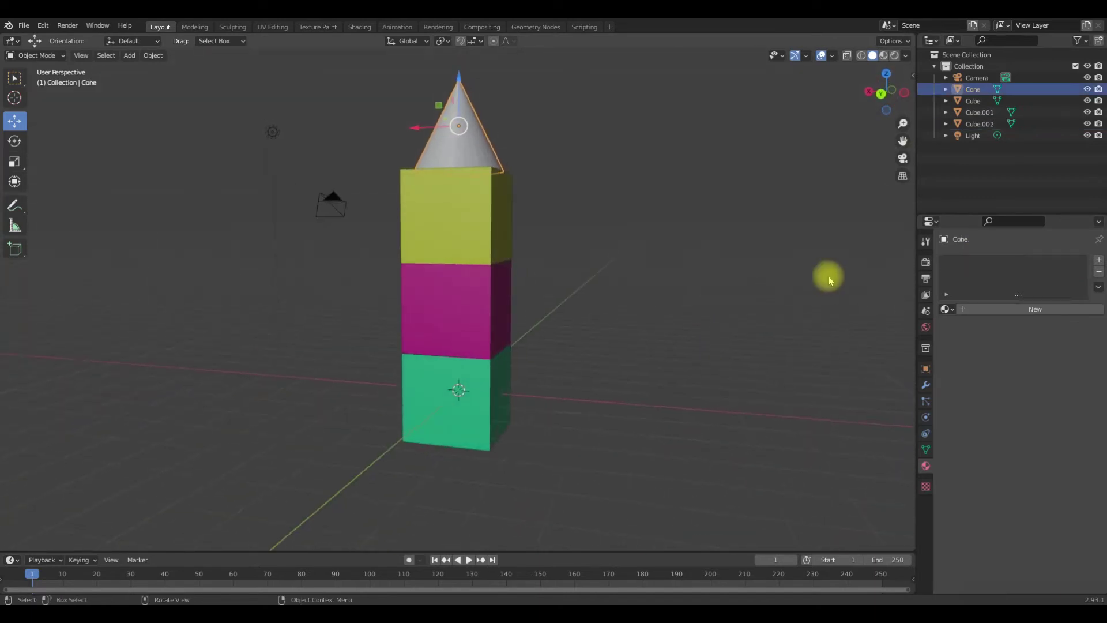
{"action": "left_click", "coordinate": [1006, 309]}
{"action": "left_click", "coordinate": [1026, 358]}
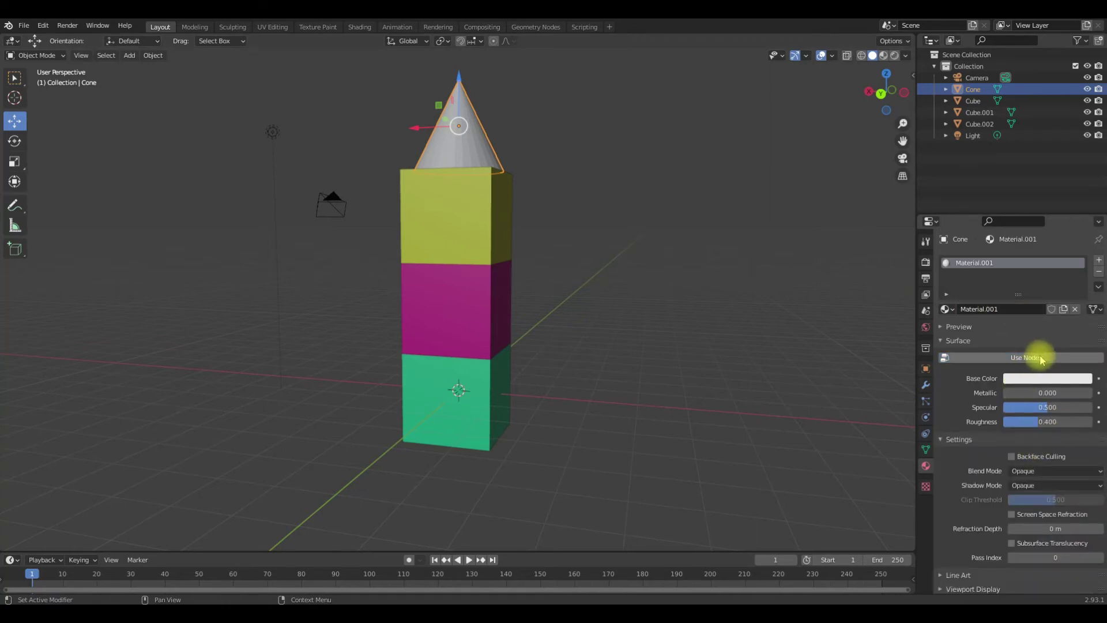
{"action": "left_click", "coordinate": [1027, 358]}
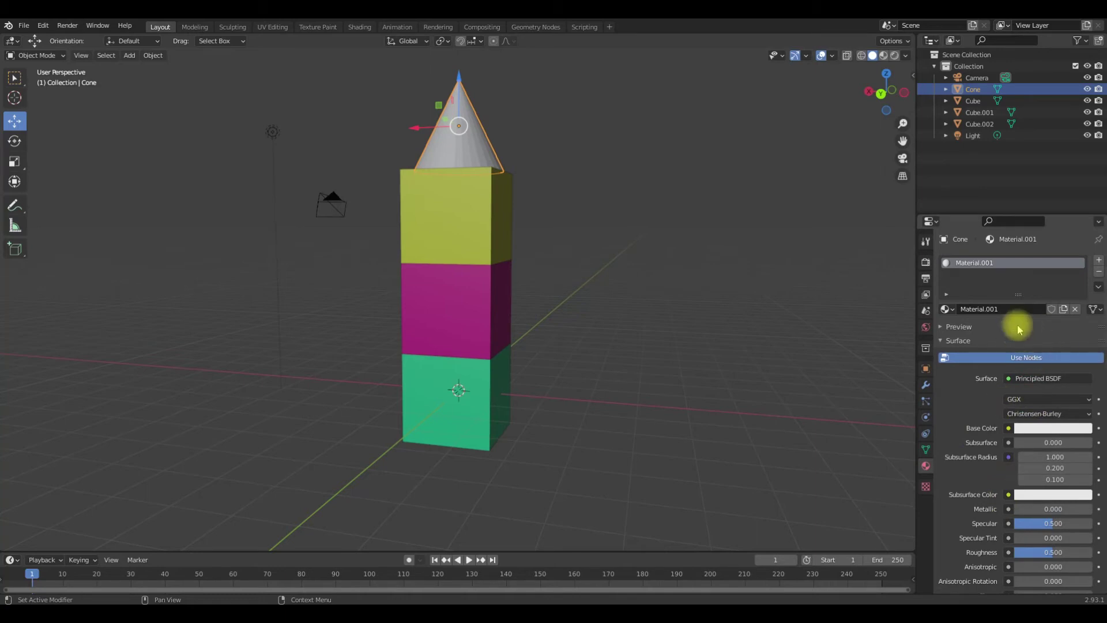
{"action": "scroll", "coordinate": [986, 508], "scroll_direction": "down", "scroll_amount": 8}
{"action": "scroll", "coordinate": [1012, 491], "scroll_direction": "up", "scroll_amount": 4}
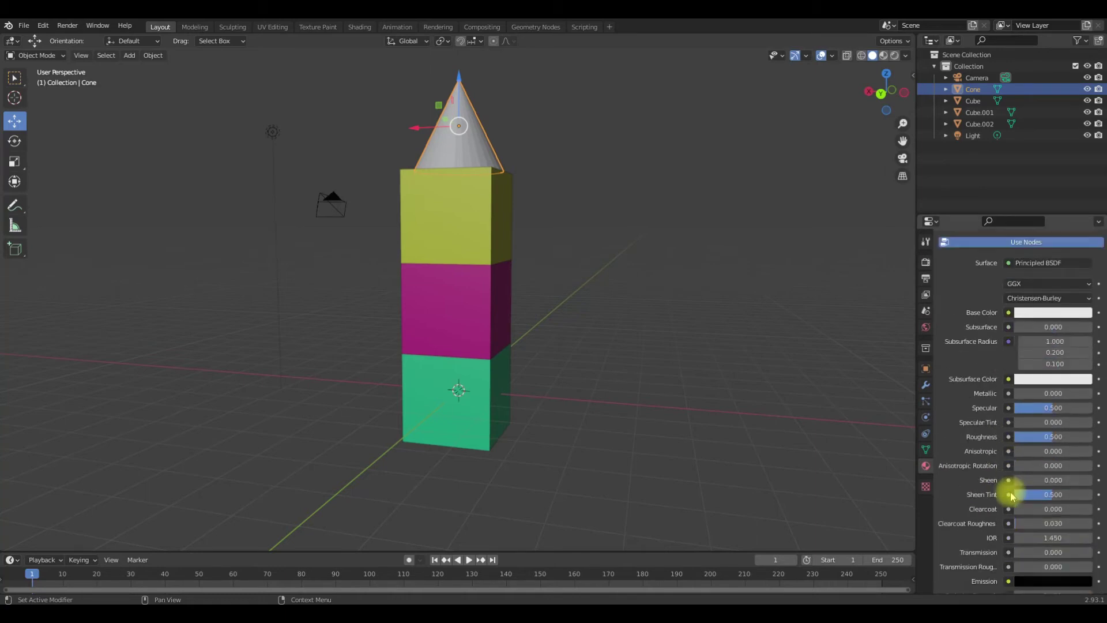
{"action": "left_click", "coordinate": [978, 243]}
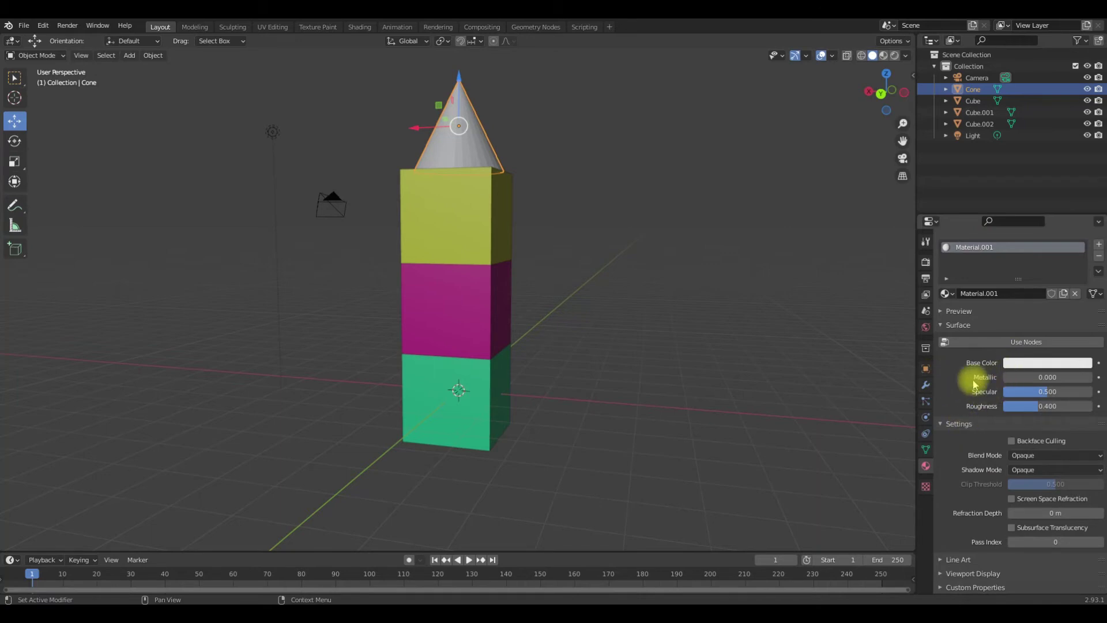
{"action": "left_click", "coordinate": [1017, 364]}
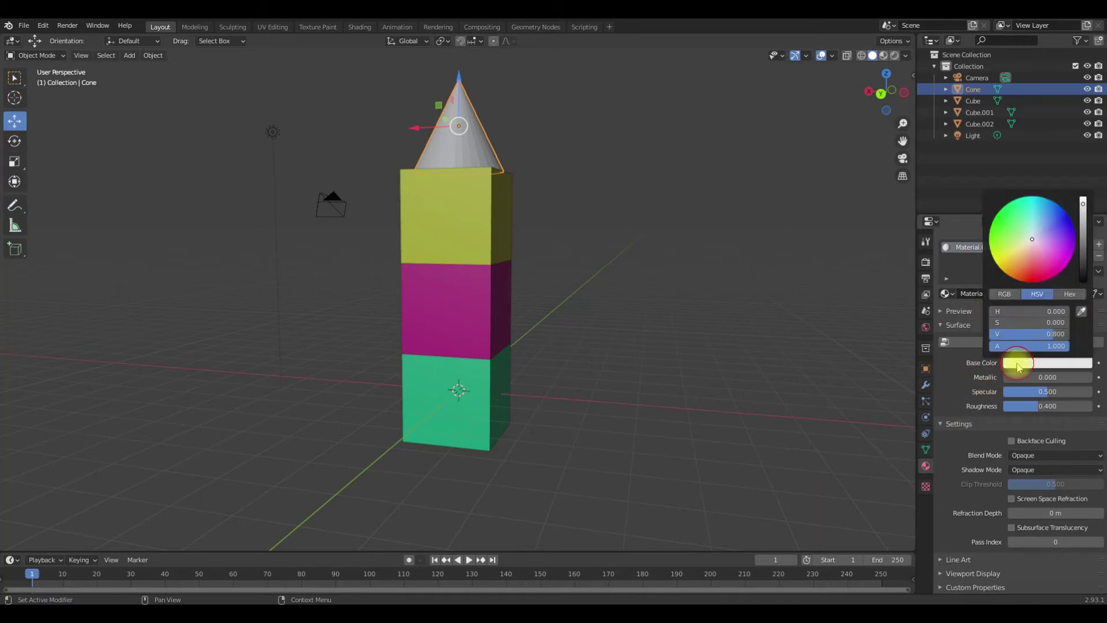
{"action": "mouse_move", "coordinate": [1029, 259]}
{"action": "left_mouse_down"}
{"action": "mouse_move", "coordinate": [996, 264]}
{"action": "mouse_move", "coordinate": [1004, 271]}
{"action": "left_mouse_up"}
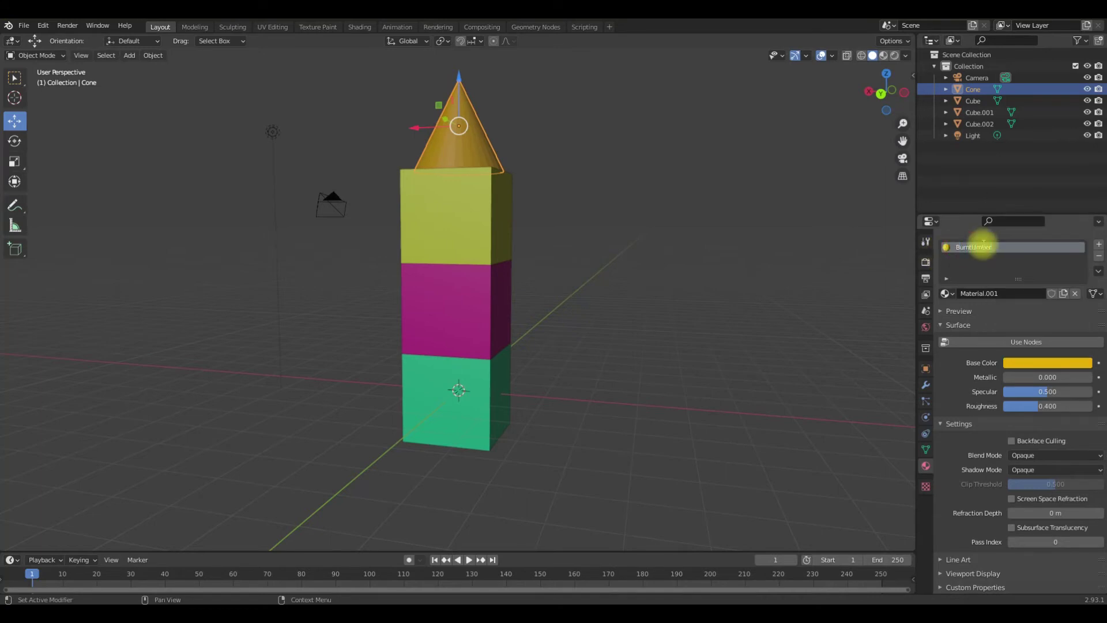
- Inspect the colored tower from several angles and select the middle cube to check its material
{"action": "middle_click_drag", "start_coordinate": [746, 240], "coordinate": [527, 384]}
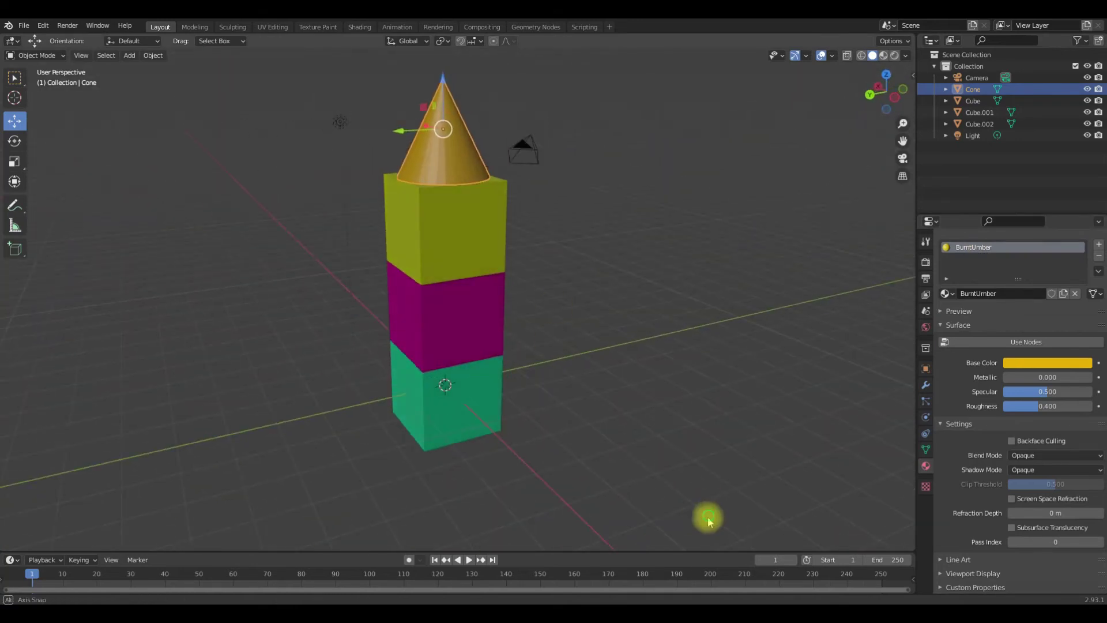
{"action": "middle_click_drag", "start_coordinate": [708, 518], "coordinate": [640, 504]}
{"action": "middle_click_drag", "start_coordinate": [489, 326], "coordinate": [581, 309]}
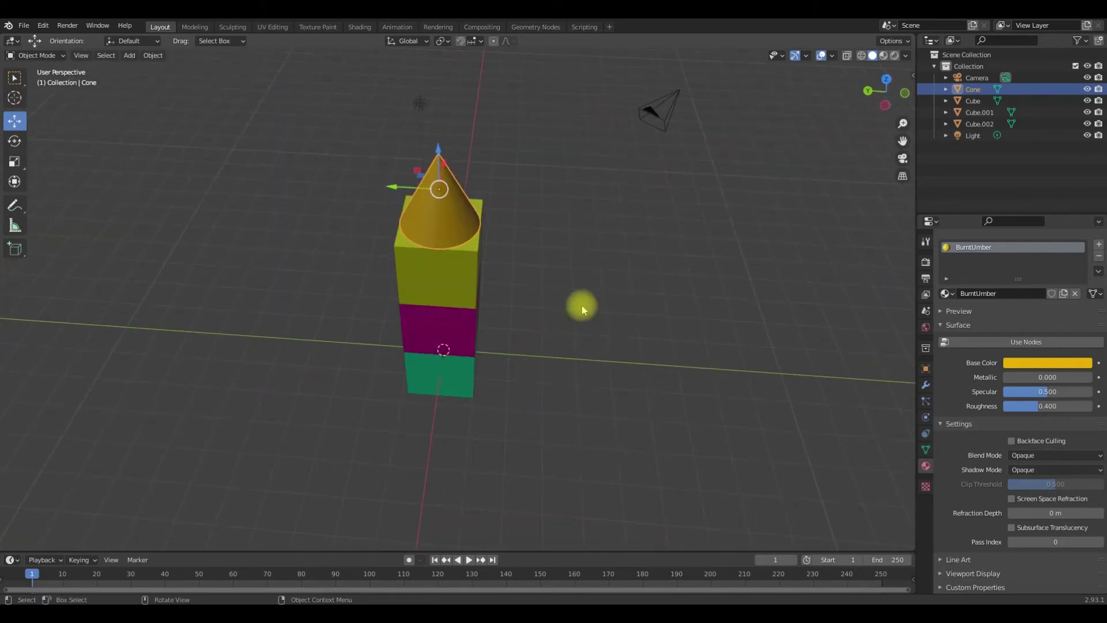
{"action": "middle_click_drag", "start_coordinate": [467, 231], "coordinate": [445, 207]}
{"action": "middle_click_drag", "start_coordinate": [496, 271], "coordinate": [532, 257]}
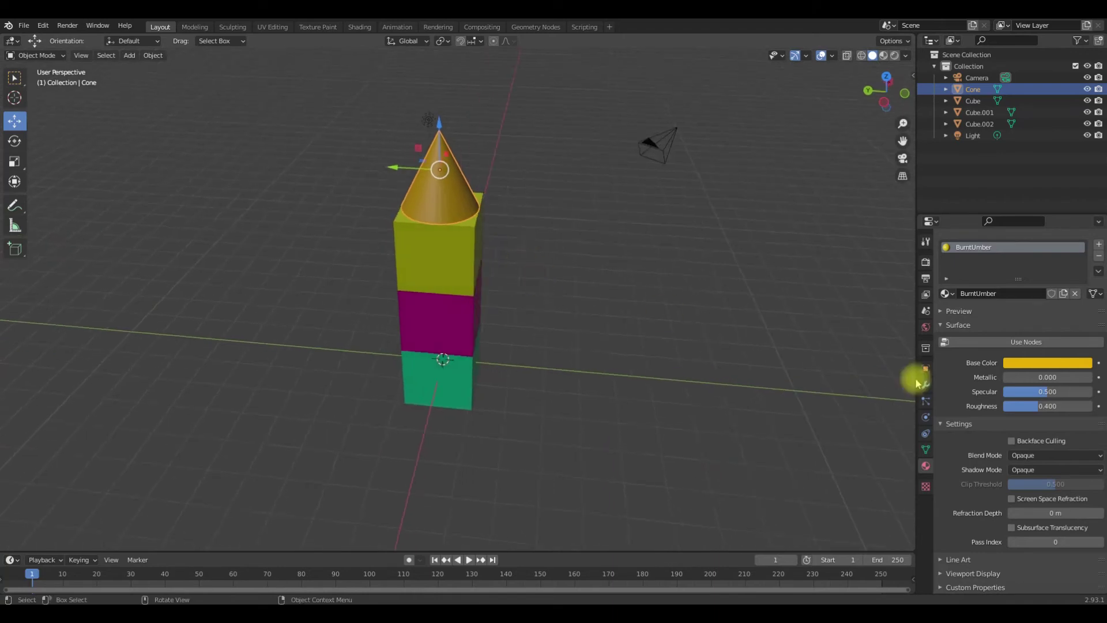
{"action": "middle_click_drag", "start_coordinate": [480, 489], "coordinate": [431, 450]}
{"action": "middle_click_drag", "start_coordinate": [429, 337], "coordinate": [391, 314]}
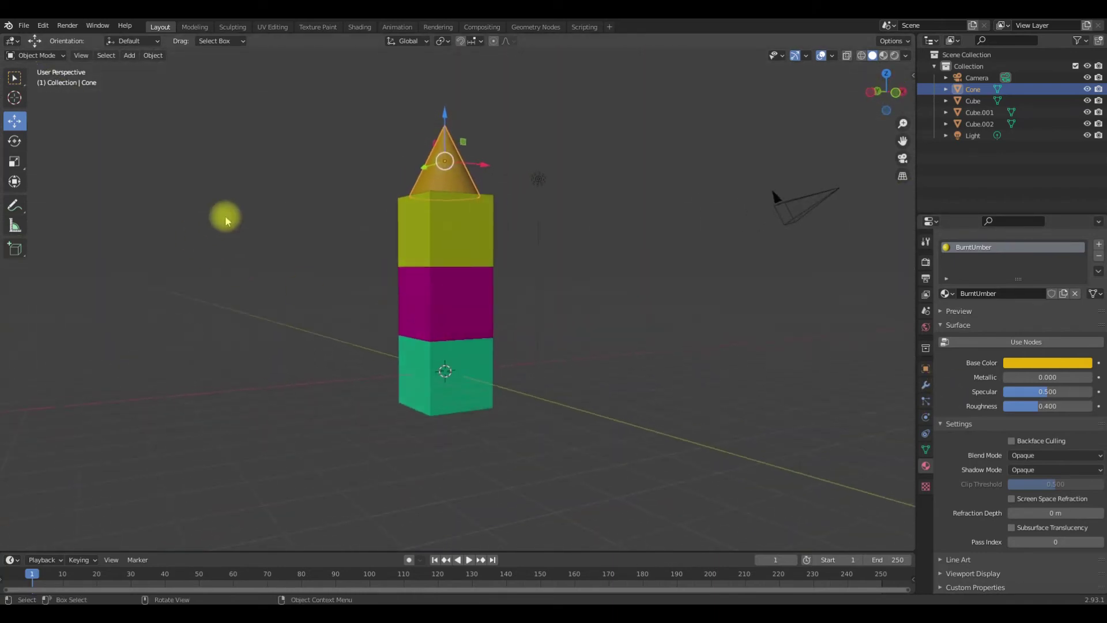
{"action": "middle_click_drag", "start_coordinate": [225, 218], "coordinate": [305, 279]}
{"action": "middle_click_drag", "start_coordinate": [459, 405], "coordinate": [507, 352]}
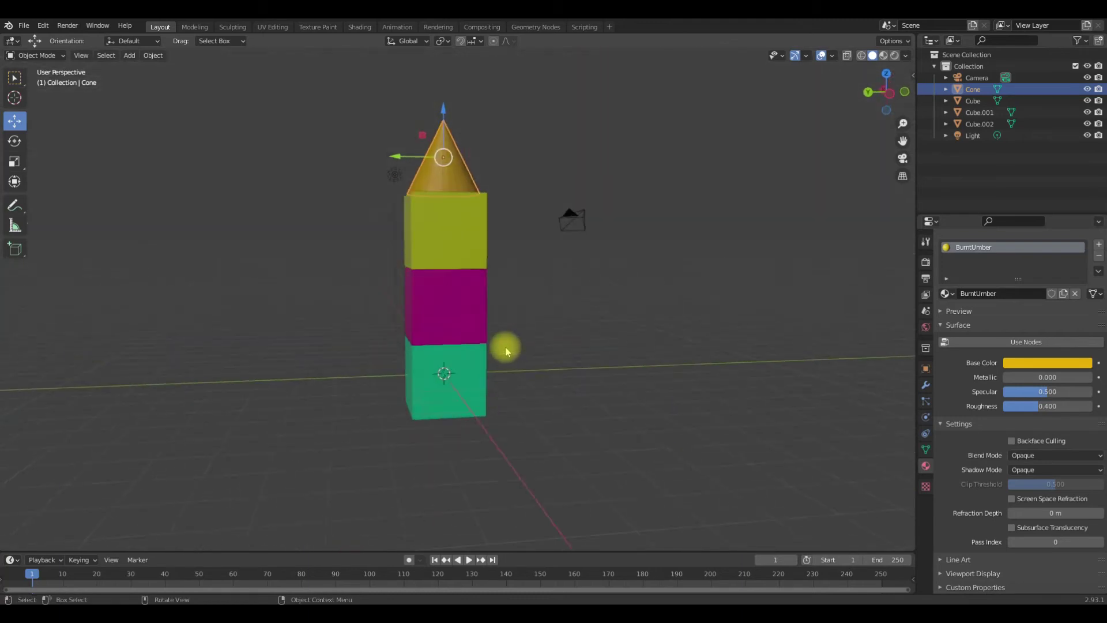
{"action": "middle_click_drag", "start_coordinate": [509, 307], "coordinate": [448, 288]}
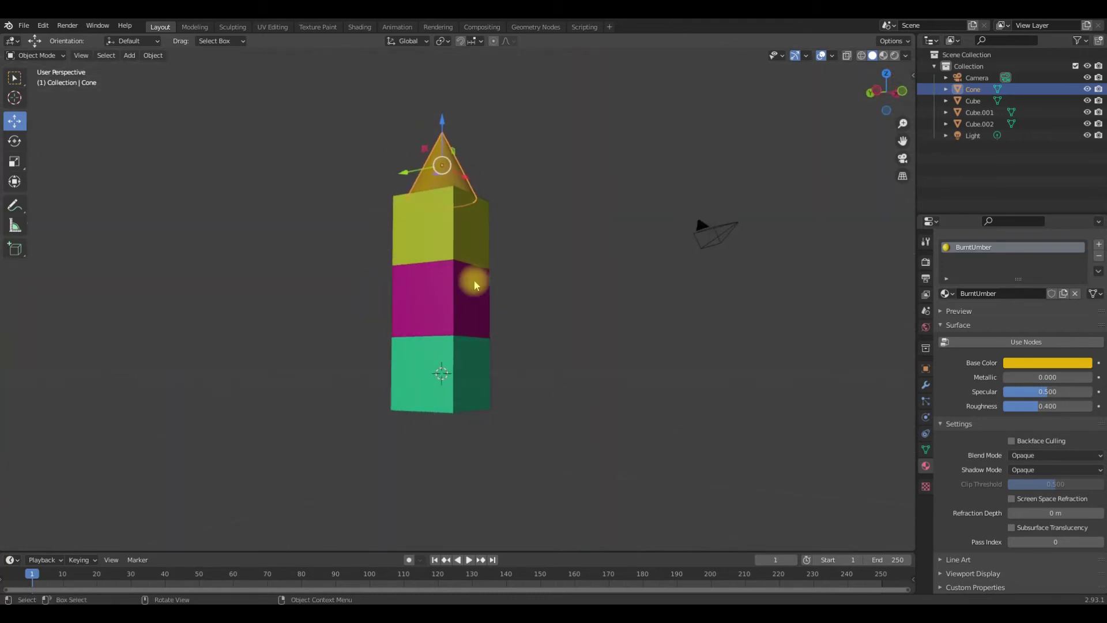
{"action": "left_click", "coordinate": [482, 306]}
{"action": "middle_click_drag", "start_coordinate": [476, 404], "coordinate": [547, 272]}
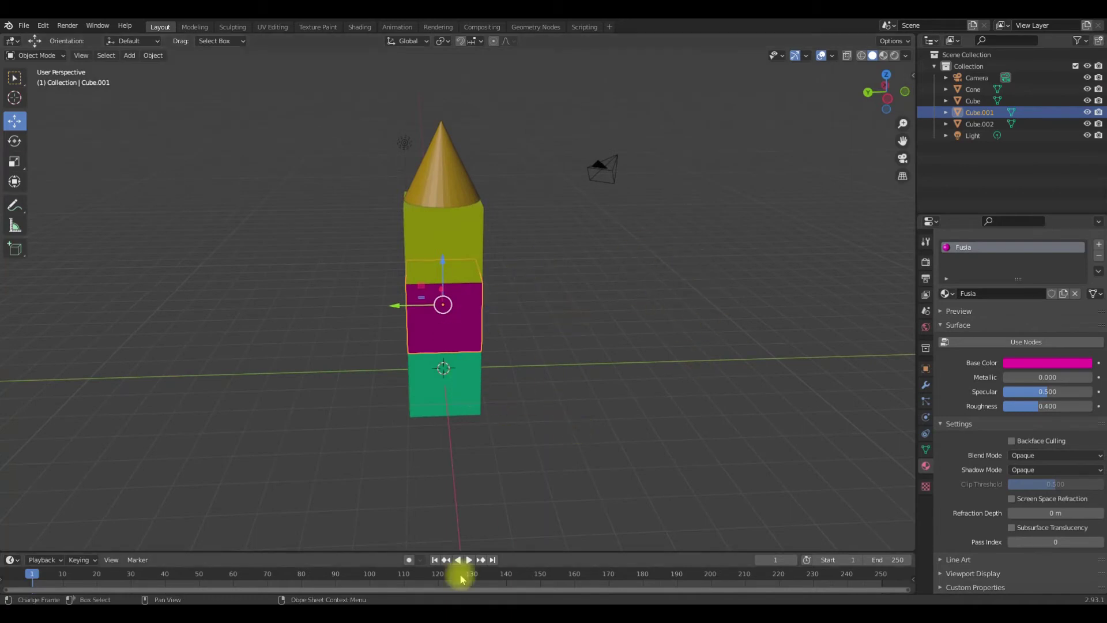
- Select the two lower cubes together with the light and look at the model from directly above
{"action": "middle_click_drag", "start_coordinate": [452, 518], "coordinate": [366, 334]}
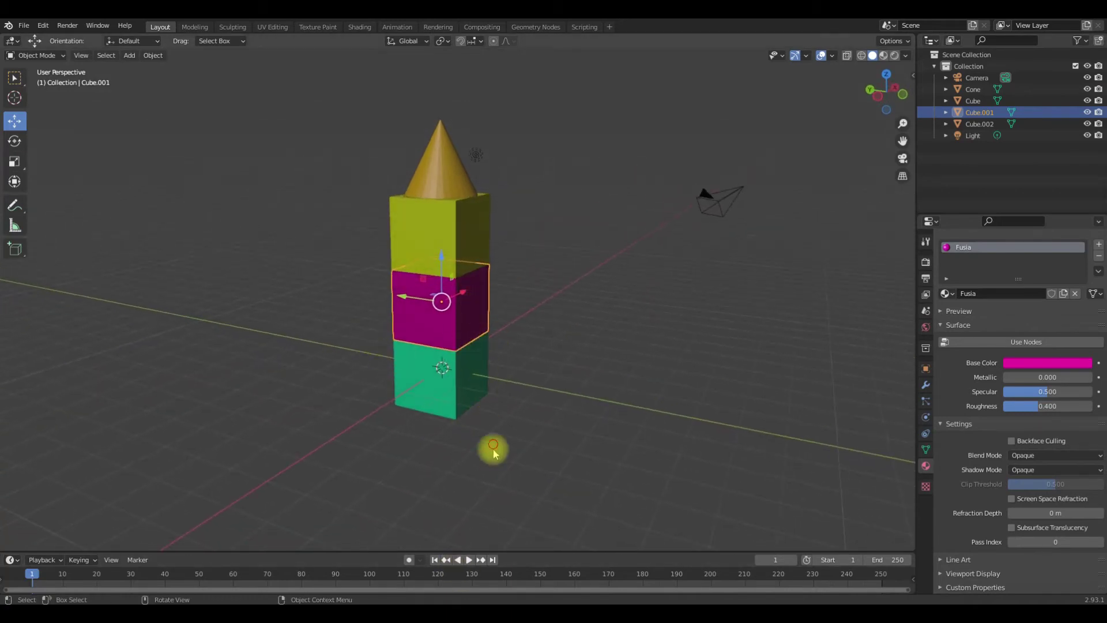
{"action": "left_click_drag", "start_coordinate": [494, 450], "coordinate": [410, 333]}
{"action": "middle_click_drag", "start_coordinate": [513, 309], "coordinate": [555, 324]}
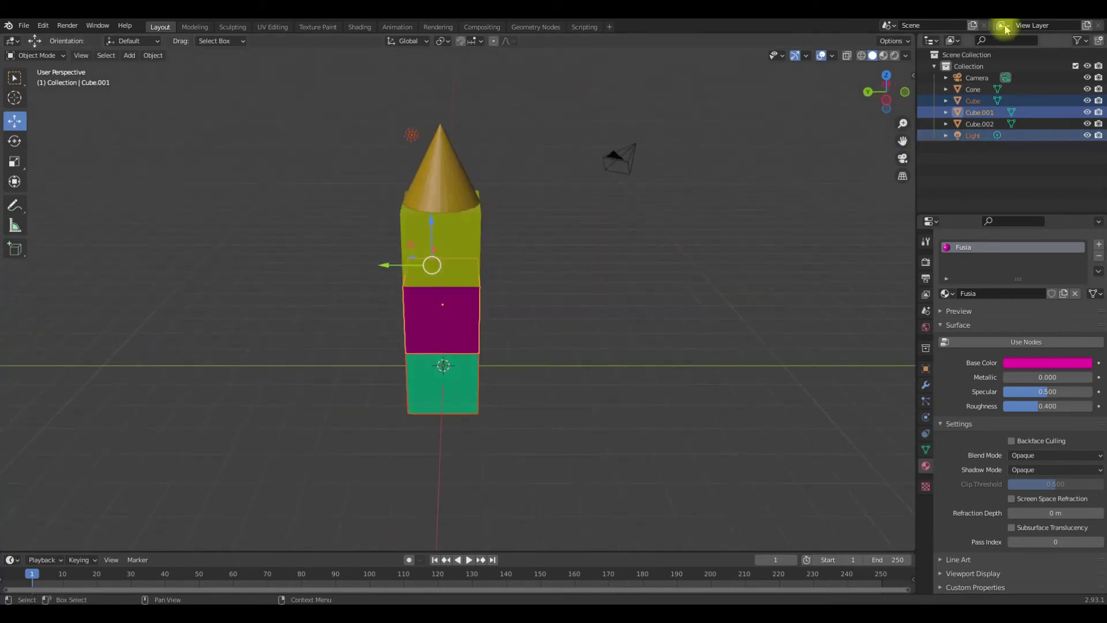
{"action": "left_click", "coordinate": [889, 73]}
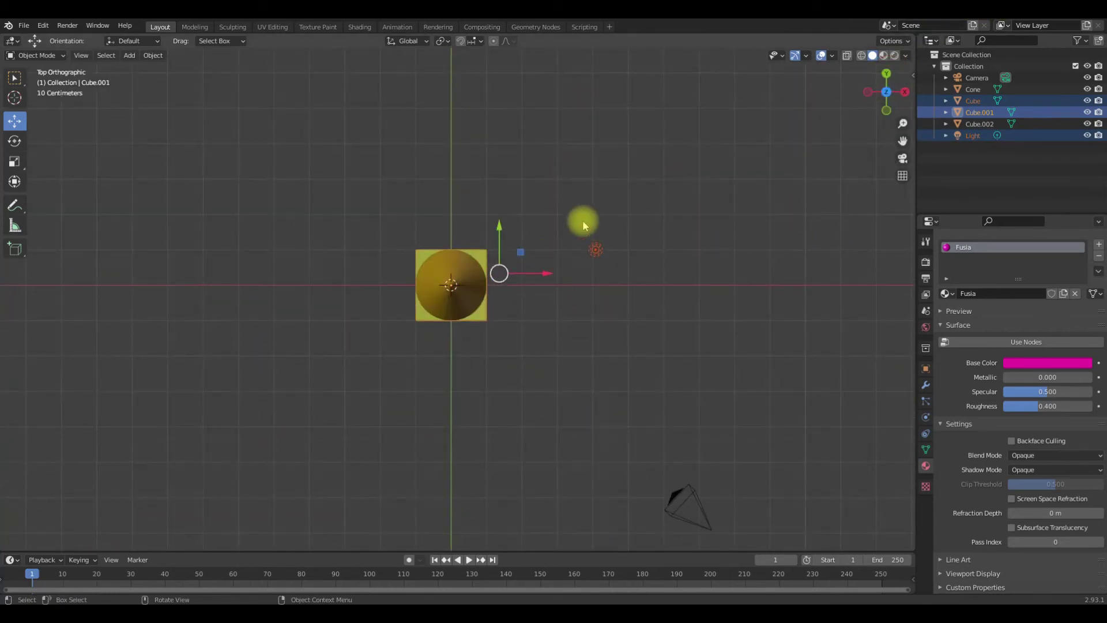
{"action": "key", "text": "shift+d"}
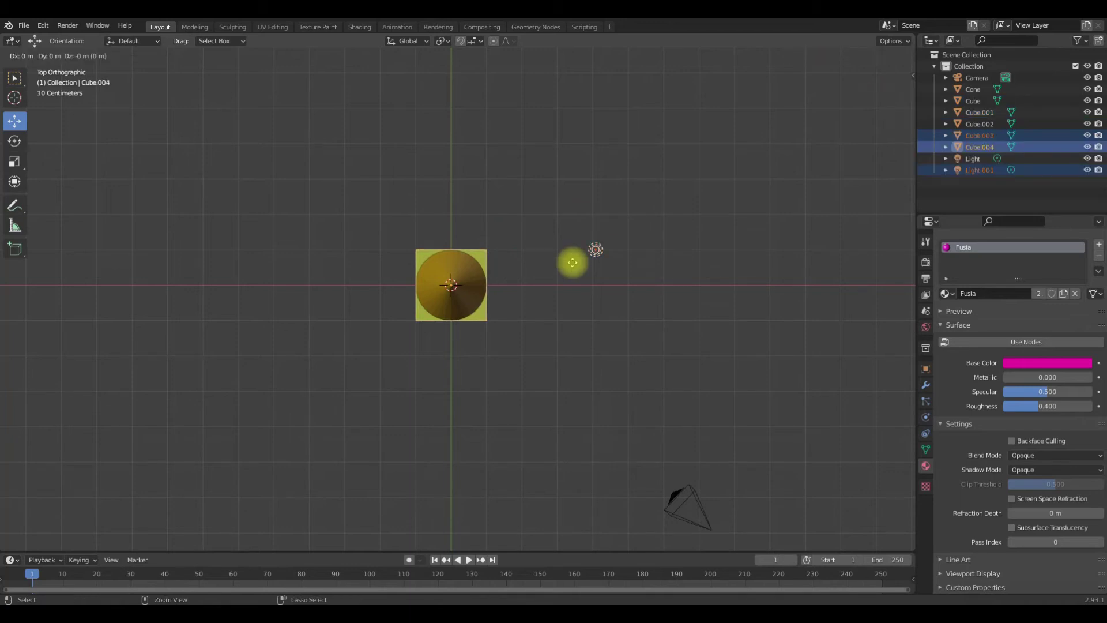
{"action": "left_click", "coordinate": [572, 262]}
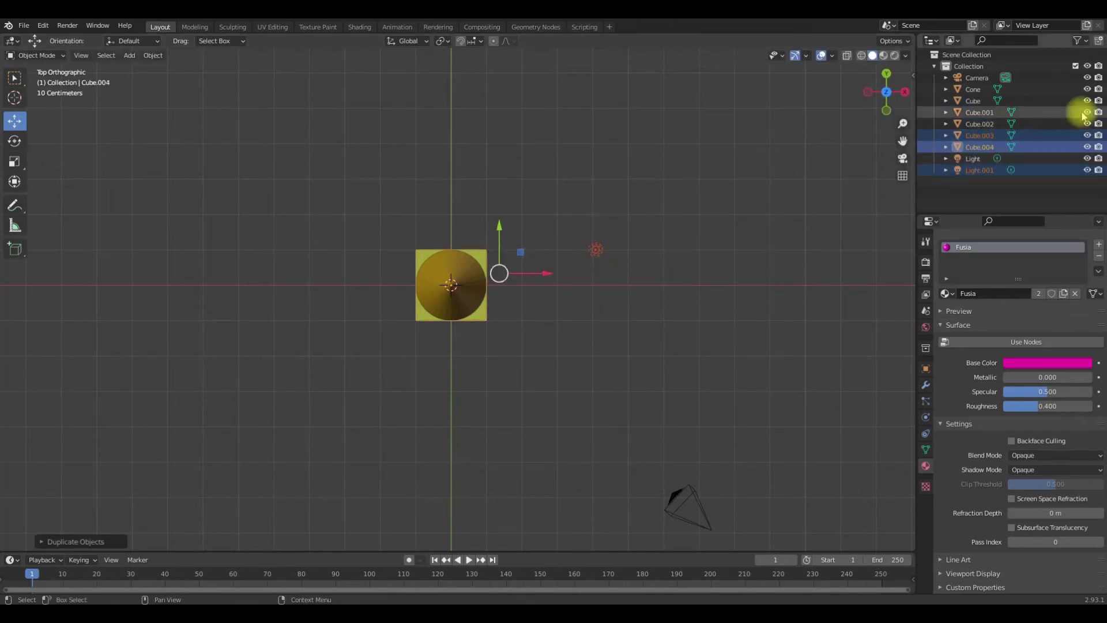
{"action": "key", "text": "ctrl+z"}
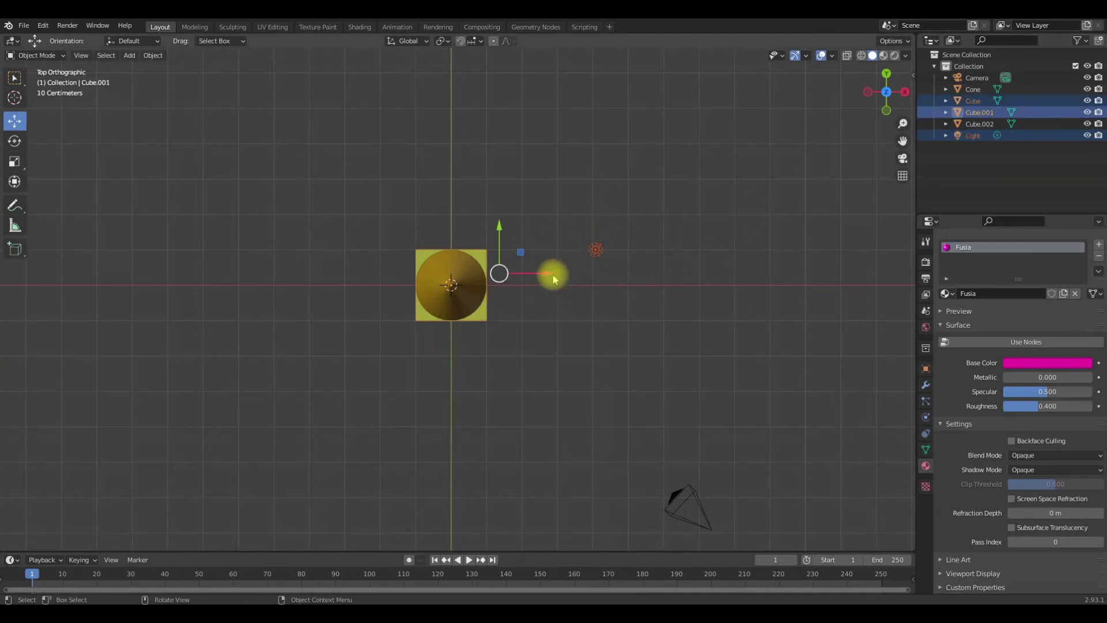
{"action": "left_click_drag", "start_coordinate": [550, 273], "coordinate": [692, 295]}
{"action": "key", "text": "ctrl+z"}
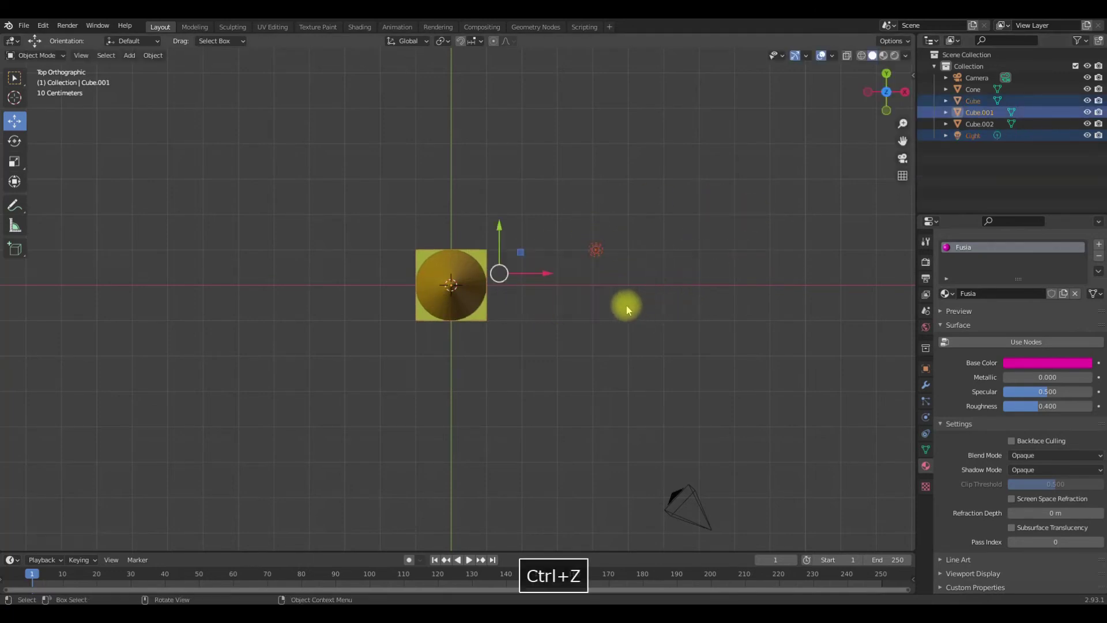
- Move the selected lower cubes and light along the positive X axis until the cubes sit flush beside the tower's footprint
{"action": "left_click_drag", "start_coordinate": [537, 272], "coordinate": [610, 287]}
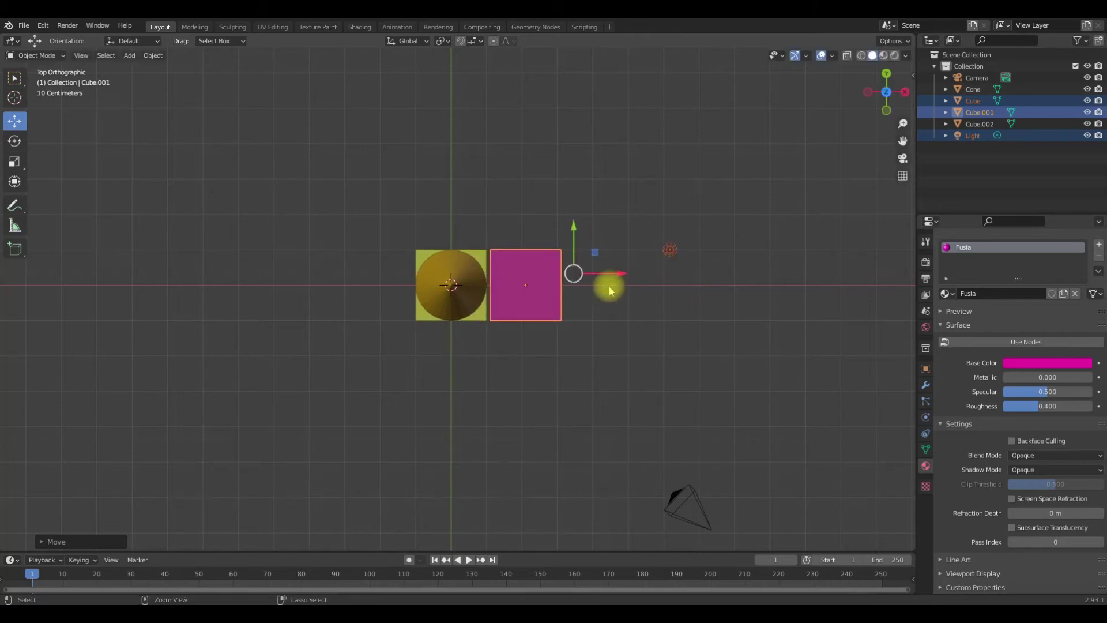
{"action": "scroll", "coordinate": [559, 314], "scroll_direction": "up", "scroll_amount": 6}
{"action": "mouse_move", "coordinate": [853, 224]}
{"action": "left_mouse_down", "text": "ctrl"}
{"action": "mouse_move", "coordinate": [835, 225]}
{"action": "mouse_move", "coordinate": [839, 235]}
{"action": "left_mouse_up", "text": "ctrl"}
{"action": "scroll", "coordinate": [767, 265], "scroll_direction": "down", "scroll_amount": 10}
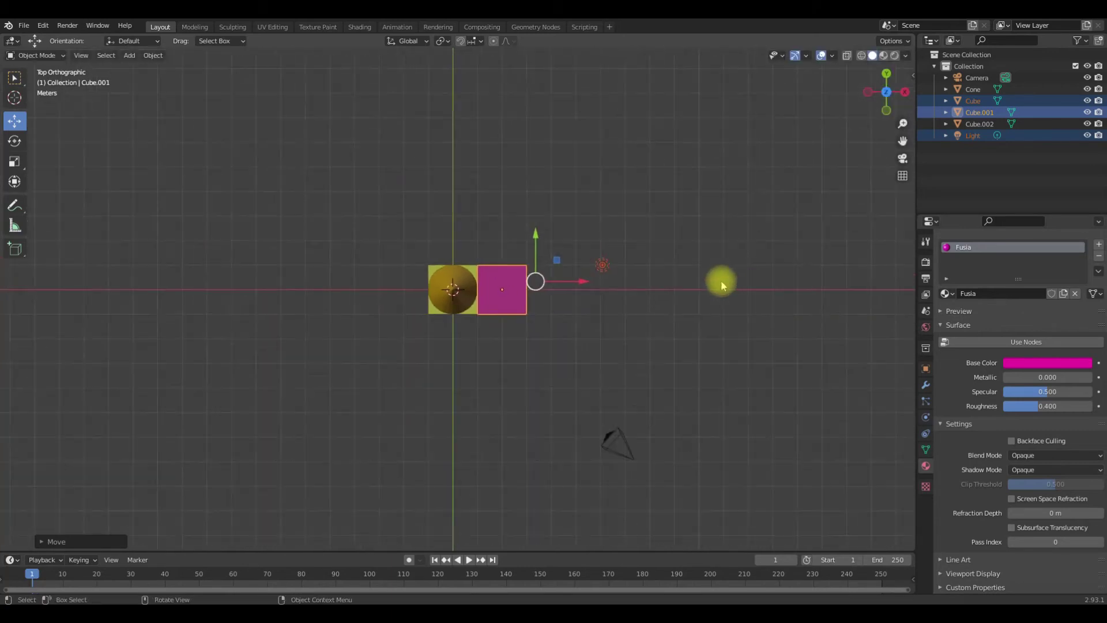
{"action": "scroll", "coordinate": [542, 305], "scroll_direction": "up", "scroll_amount": 5}
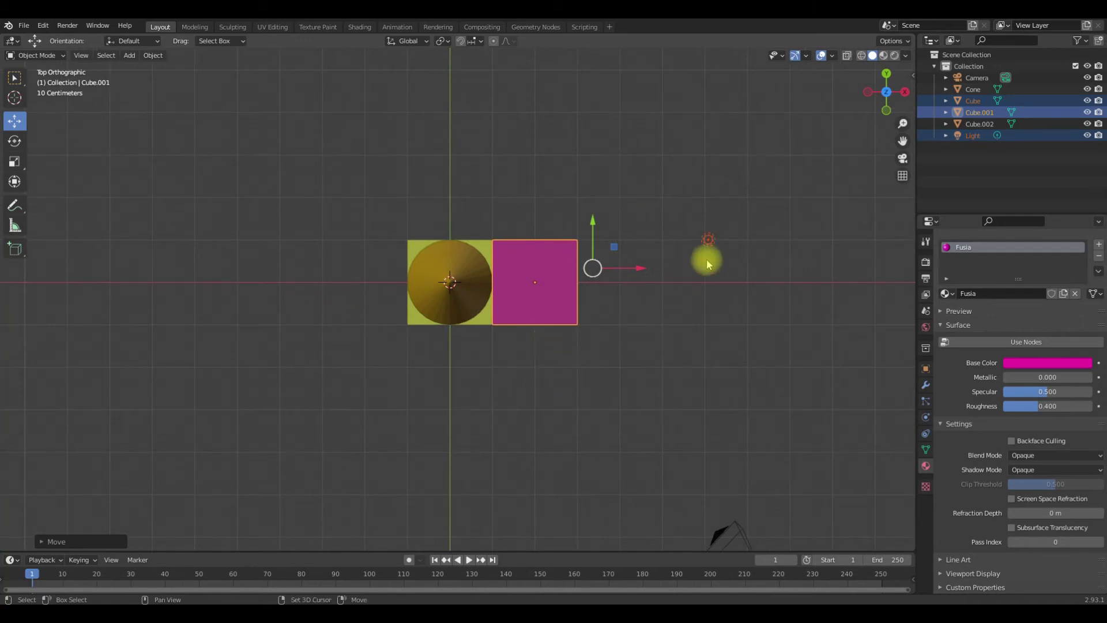
{"action": "key", "text": "shift+d"}
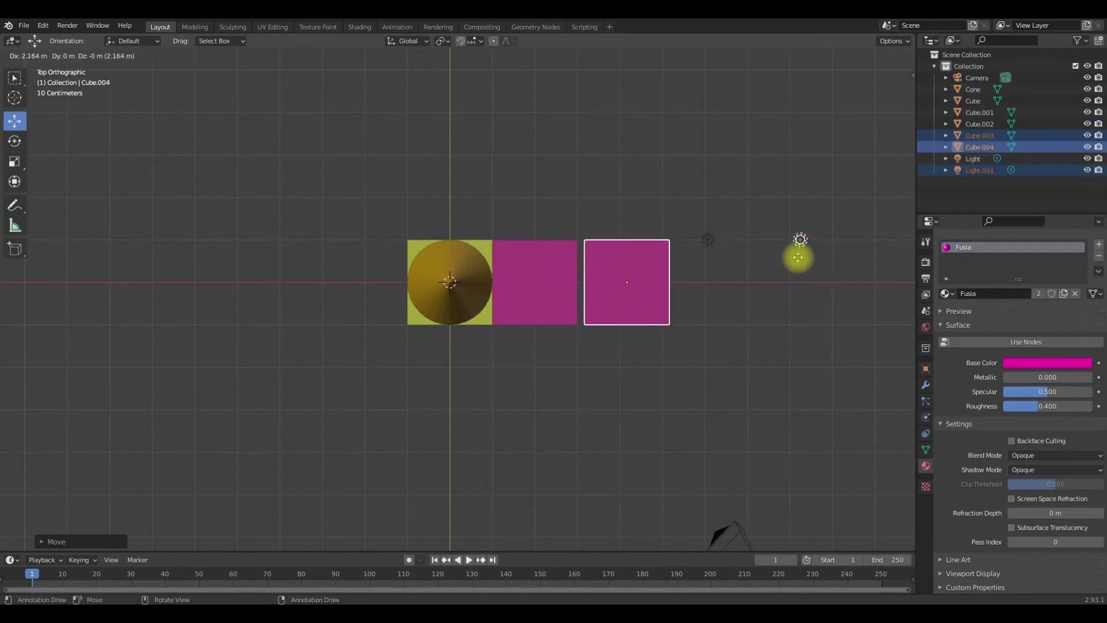
{"action": "left_click", "coordinate": [797, 257]}
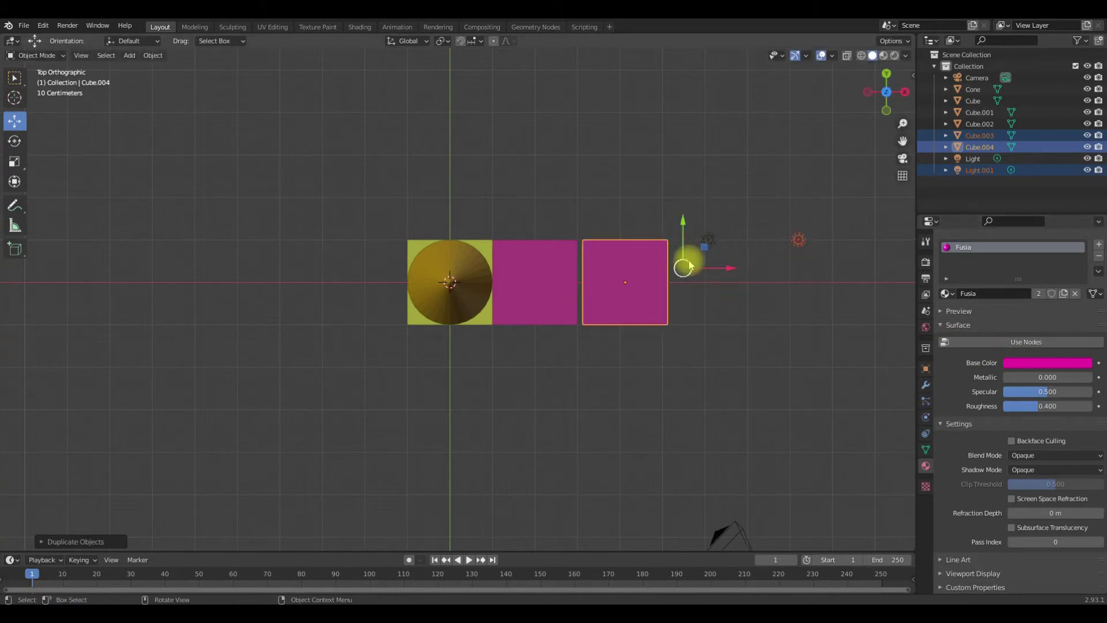
{"action": "key", "text": "ctrl+z"}
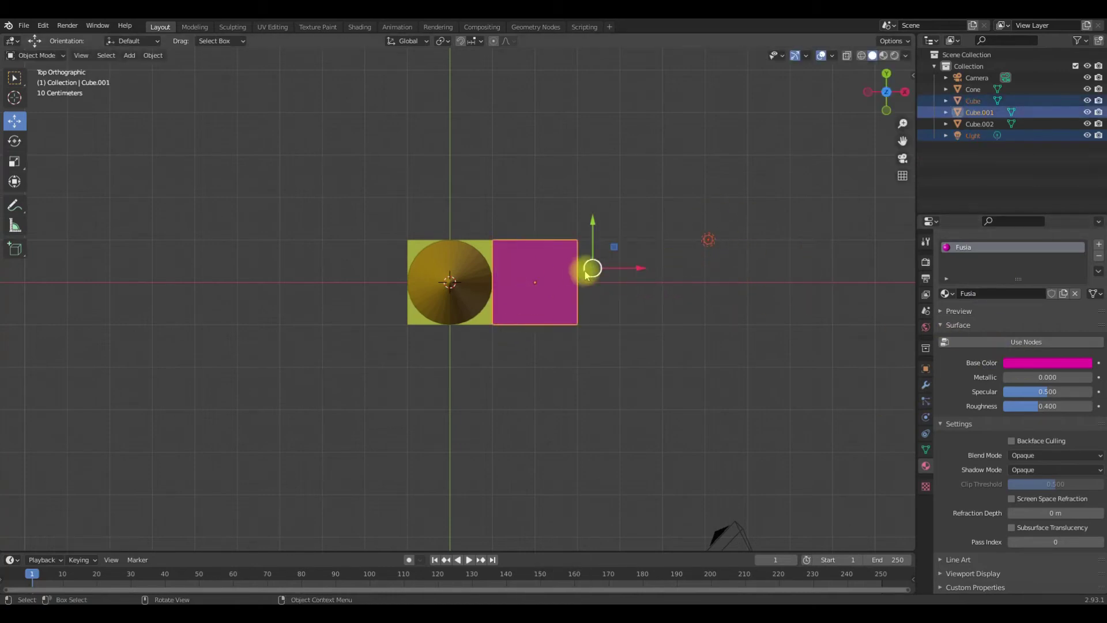
- Duplicate the selected cube pair and light twice along X in 2 m steps, placing each copy flush against the previous pair
{"action": "key", "text": "shift+d"}
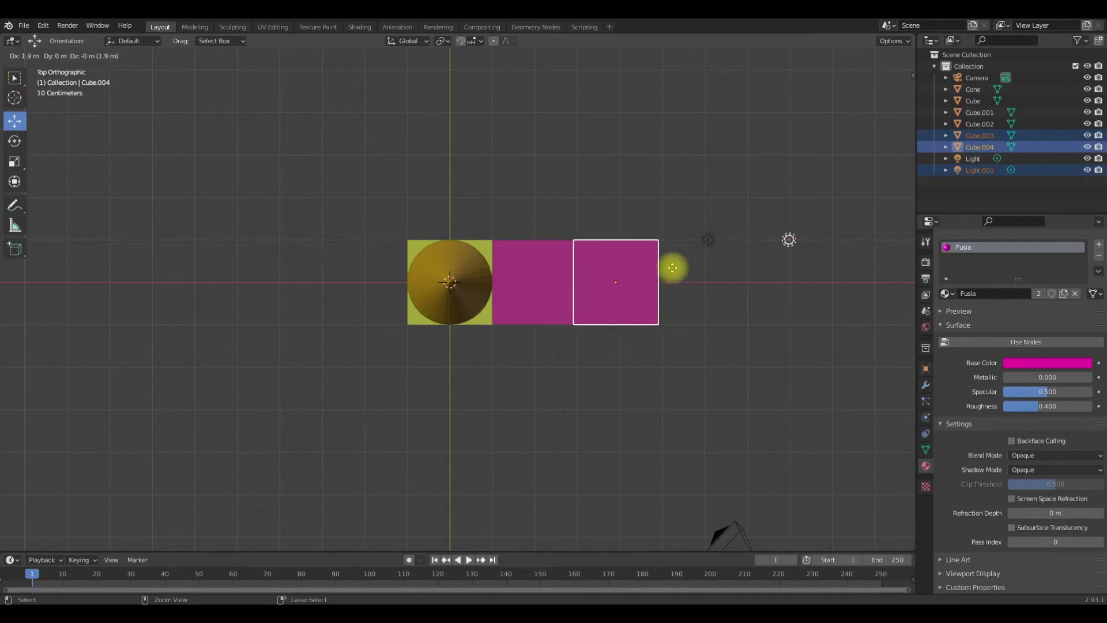
{"action": "left_click", "coordinate": [675, 268]}
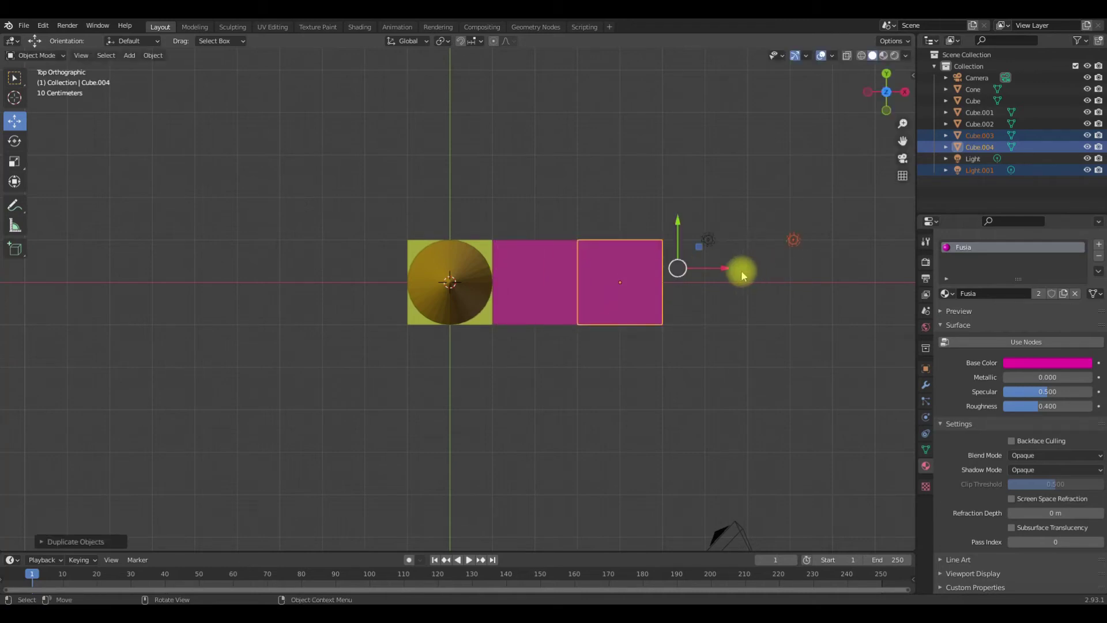
{"action": "key", "text": "shift+d"}
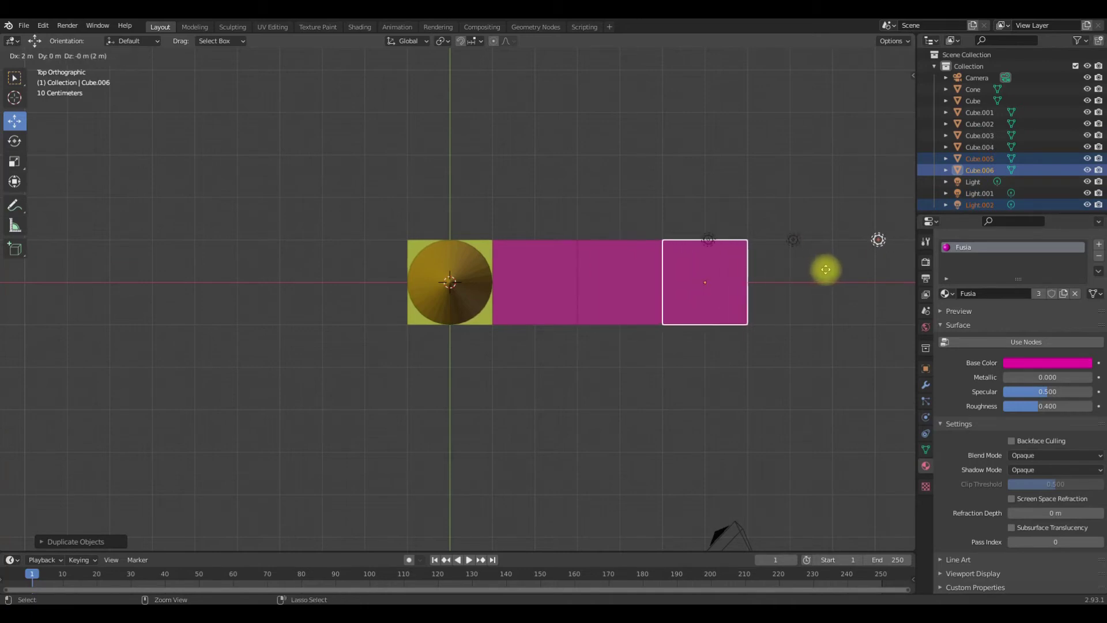
{"action": "left_click", "coordinate": [827, 280]}
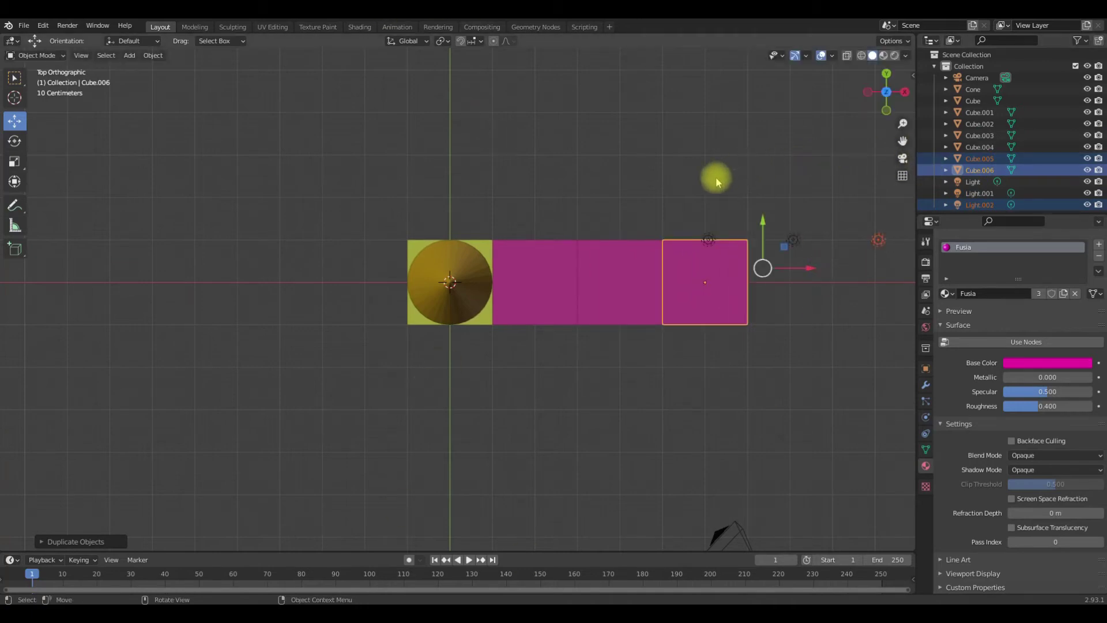
- Duplicate the green and magenta cube pair nearest the tower and place the copy -2 m along X, under the yellow cube
{"action": "middle_click_drag", "start_coordinate": [715, 178], "coordinate": [605, 230]}
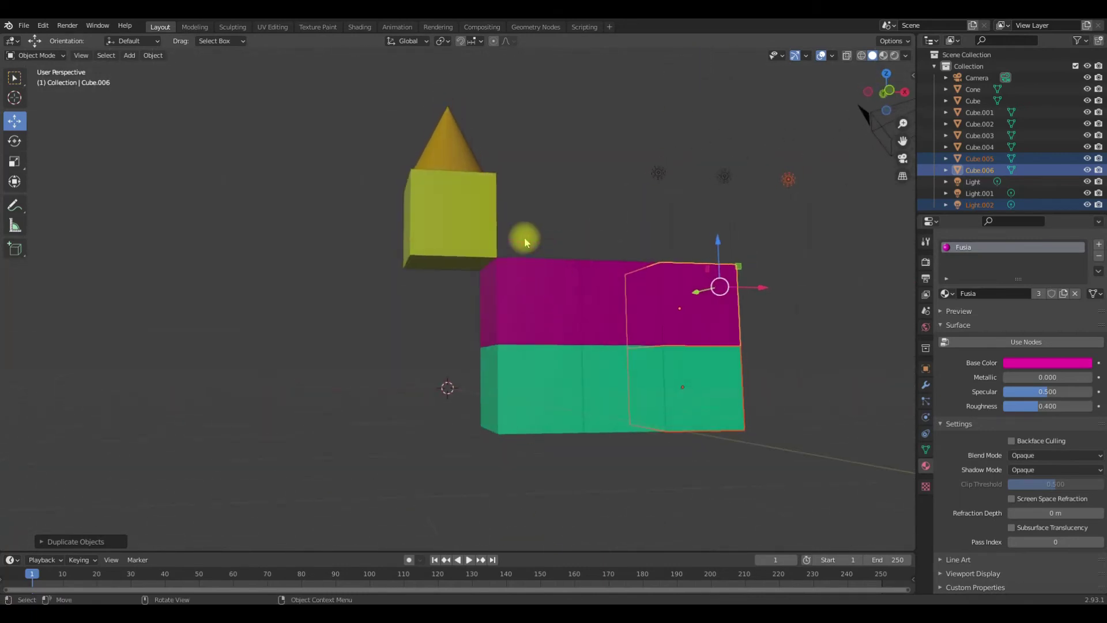
{"action": "middle_click_drag", "start_coordinate": [524, 241], "coordinate": [513, 296]}
{"action": "left_click_drag", "start_coordinate": [479, 319], "coordinate": [524, 434]}
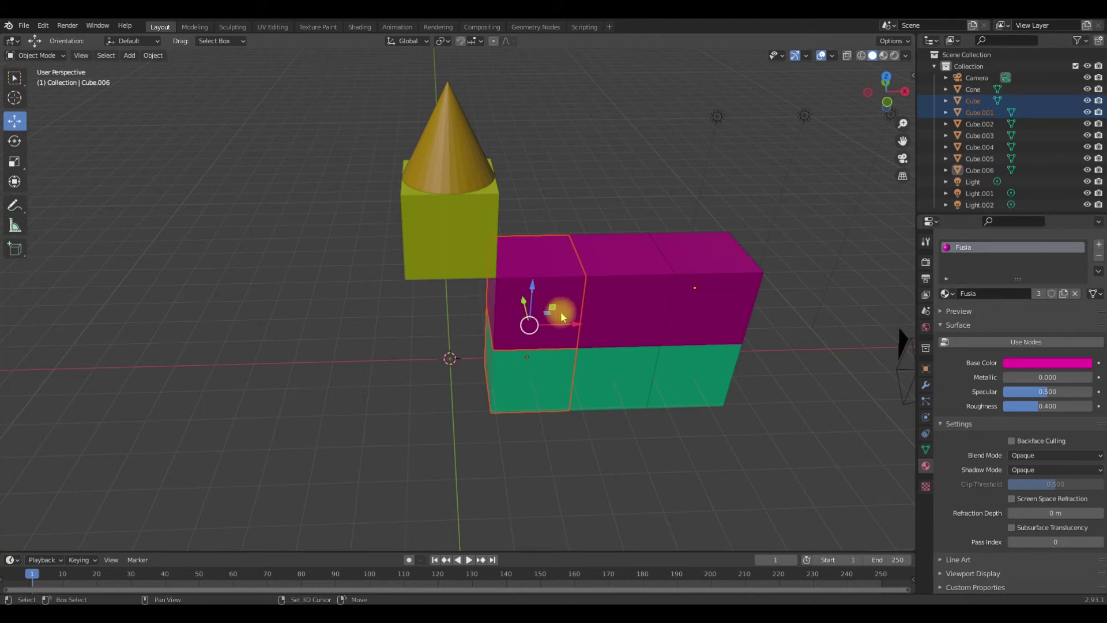
{"action": "key", "text": "shift+d"}
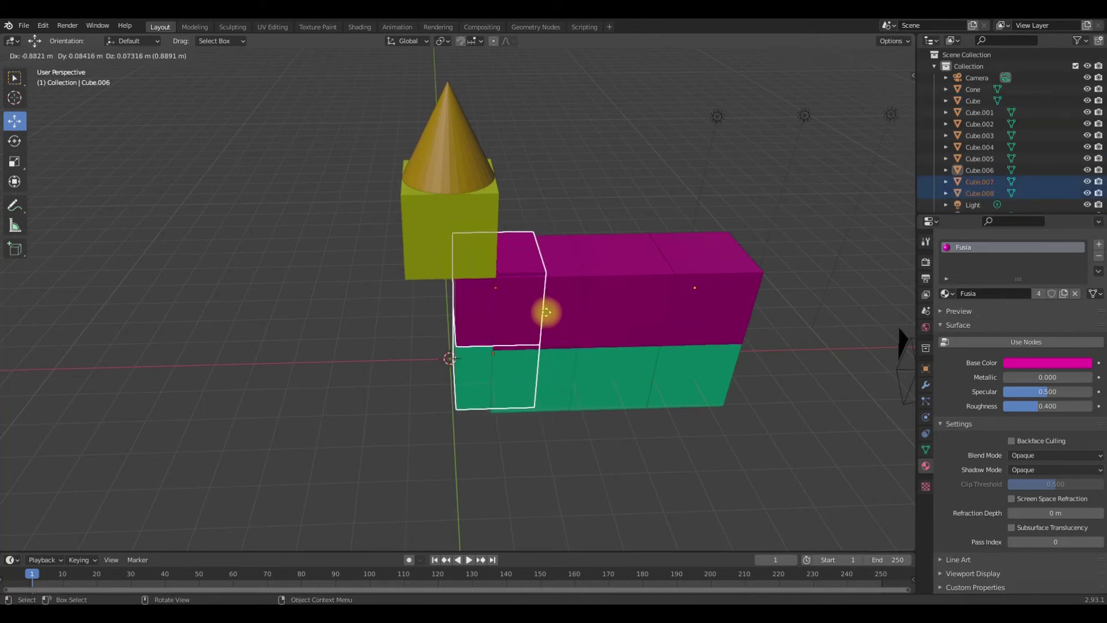
{"action": "key", "text": "ctrl"}
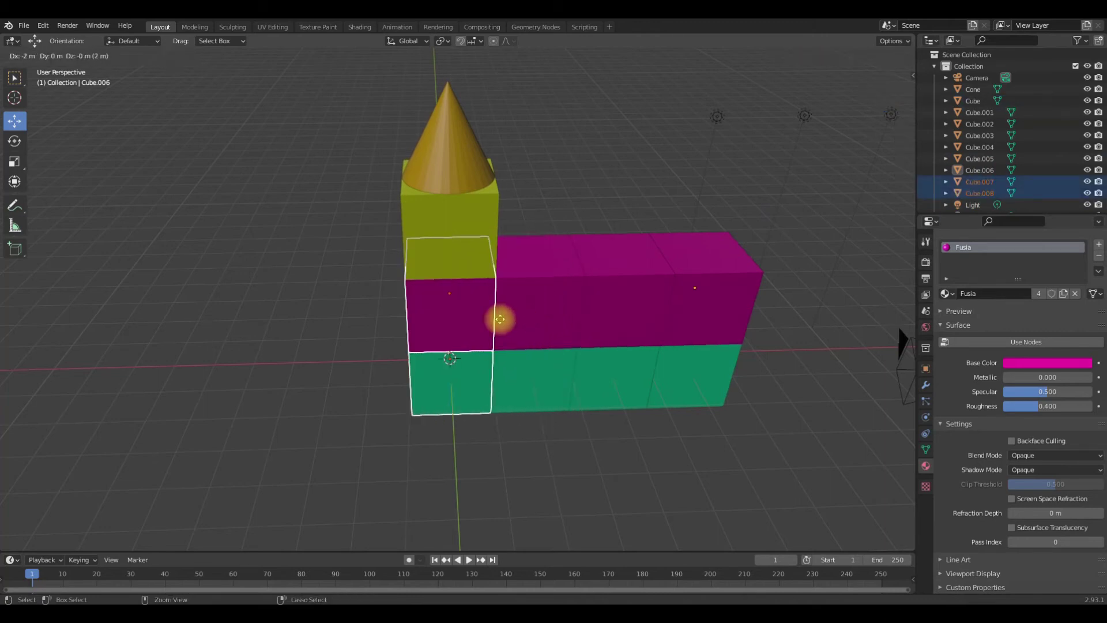
{"action": "left_click", "coordinate": [500, 318]}
- Delete the two lights nearest the tower
{"action": "middle_click_drag", "start_coordinate": [477, 524], "coordinate": [531, 240]}
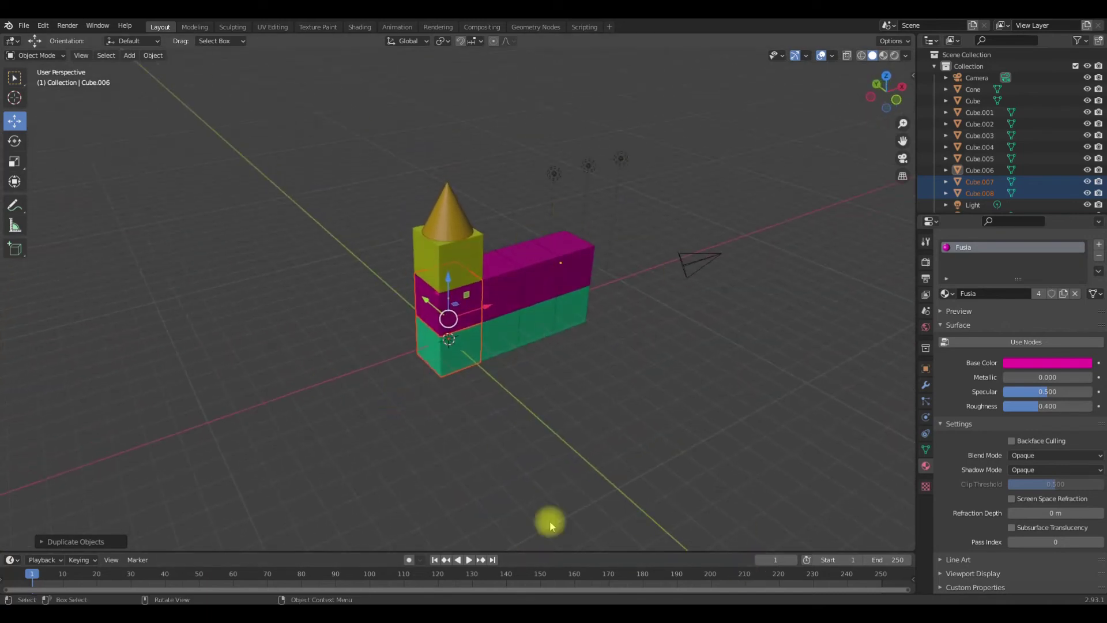
{"action": "middle_click_drag", "start_coordinate": [567, 384], "coordinate": [621, 314]}
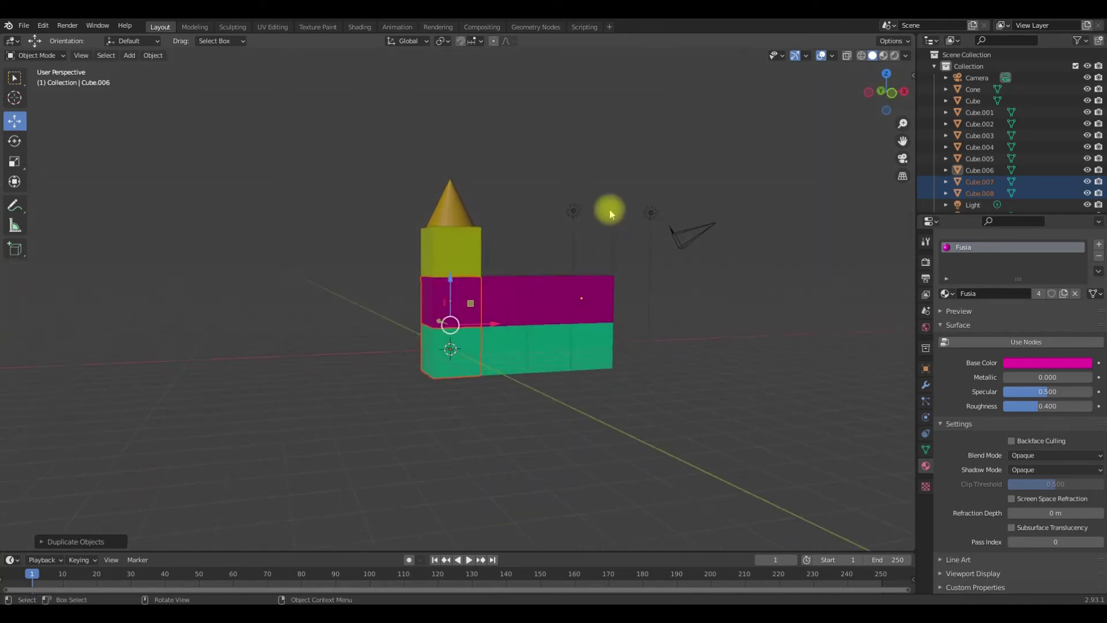
{"action": "left_click", "coordinate": [561, 202]}
{"action": "left_click_drag", "start_coordinate": [592, 188], "coordinate": [612, 227]}
{"action": "key", "text": "ctrl+z"}
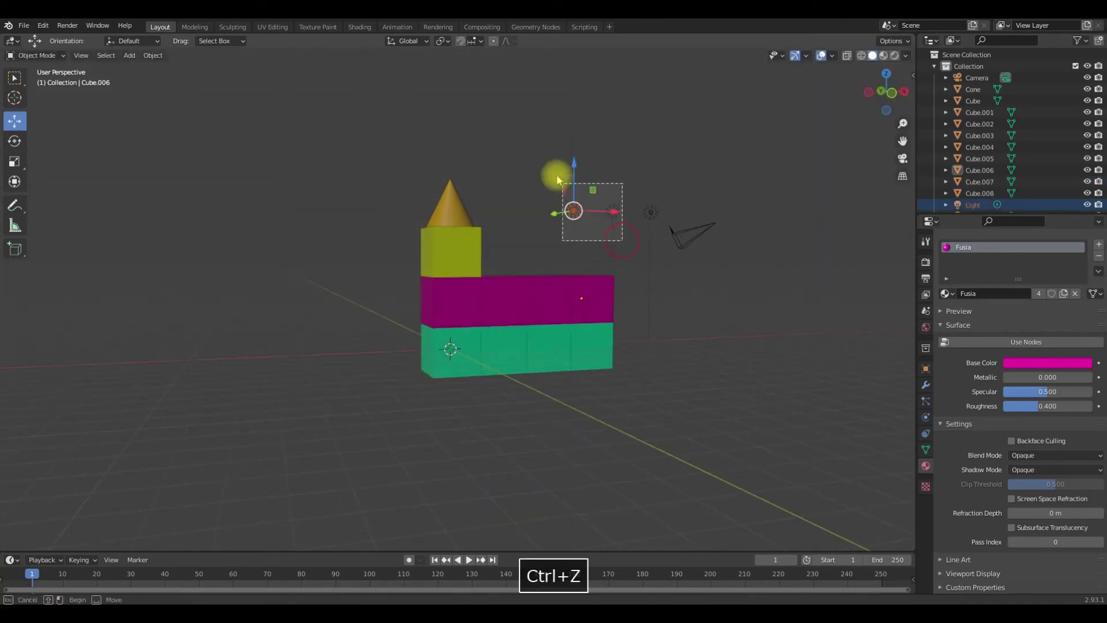
{"action": "key", "text": "ctrl+z"}
{"action": "key", "text": "Delete"}
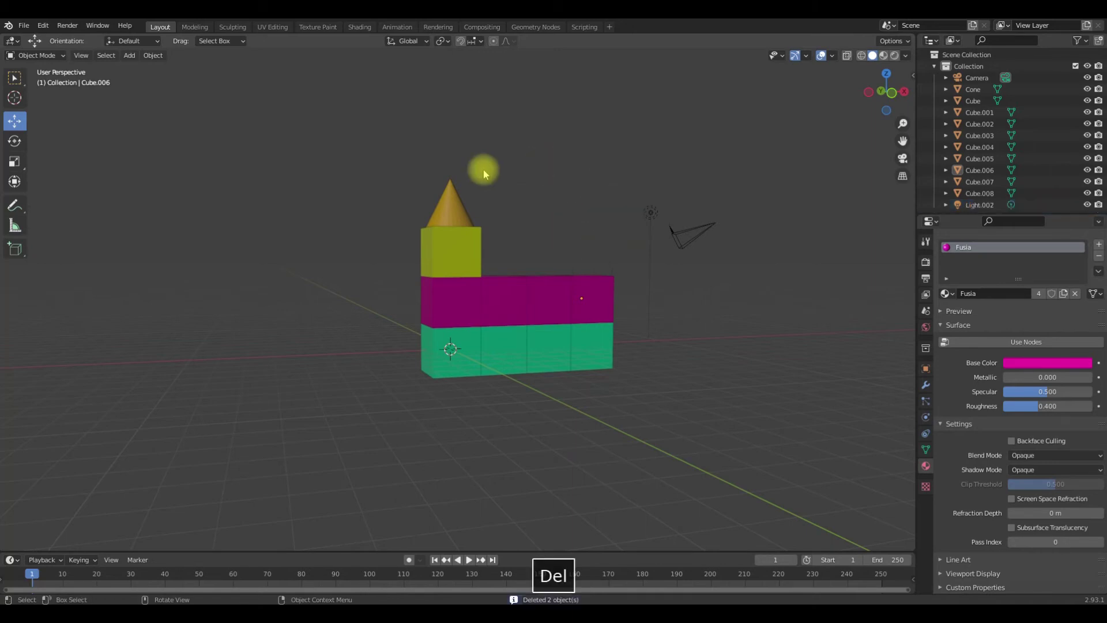
{"action": "middle_click_drag", "start_coordinate": [583, 264], "coordinate": [607, 317]}
{"action": "left_click", "coordinate": [585, 252]}
{"action": "left_click", "coordinate": [612, 155]}
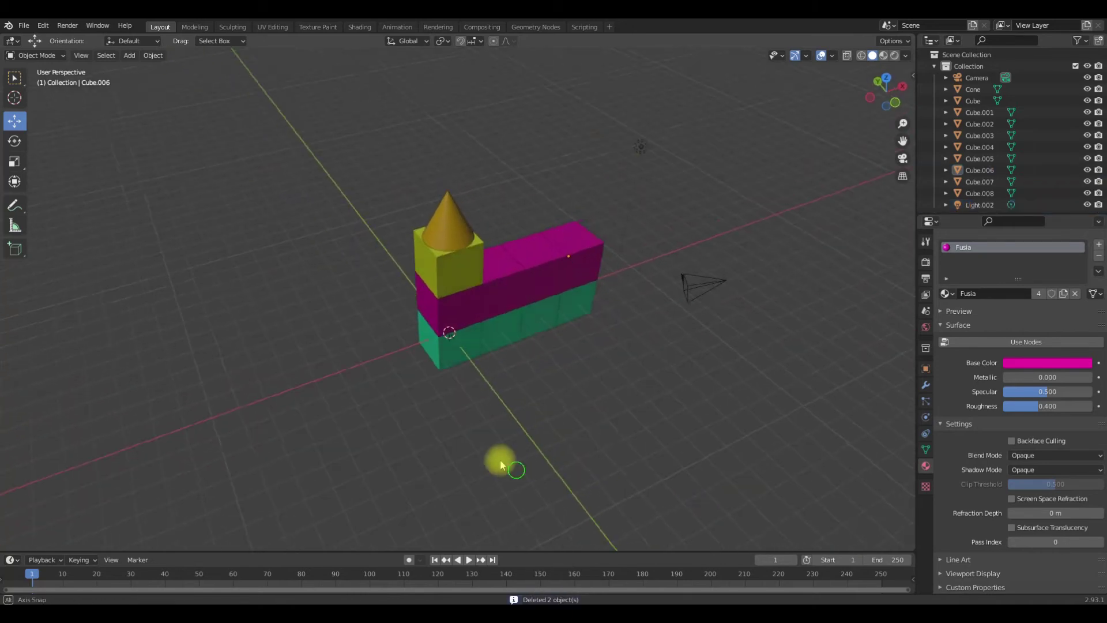
{"action": "middle_click_drag", "start_coordinate": [499, 462], "coordinate": [477, 365]}
{"action": "middle_click_drag", "start_coordinate": [375, 223], "coordinate": [811, 467]}
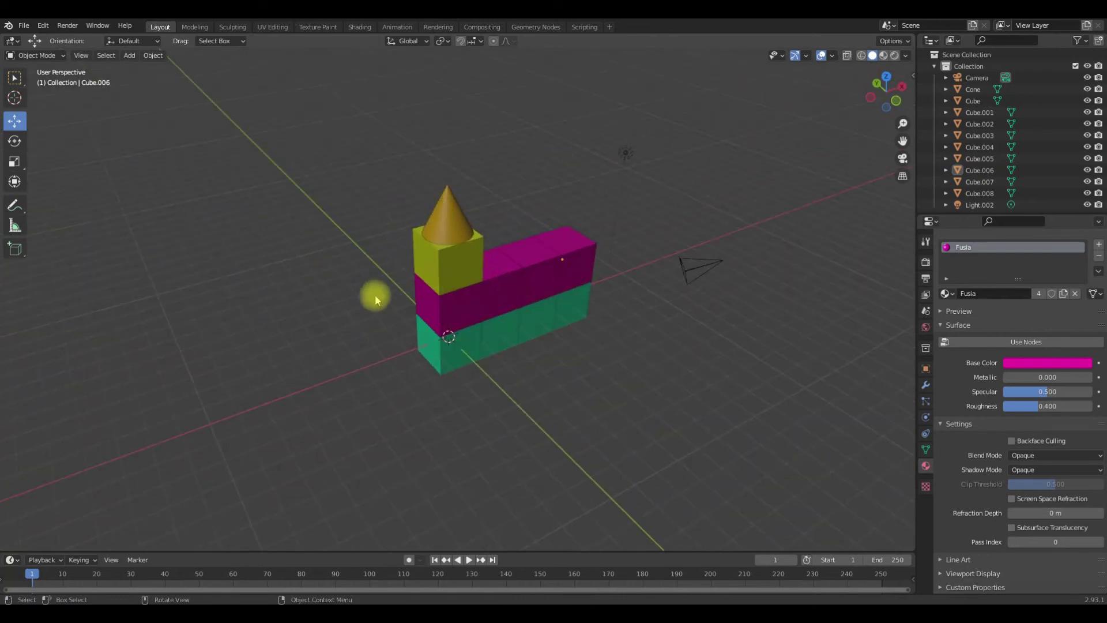
{"action": "left_click", "coordinate": [579, 234]}
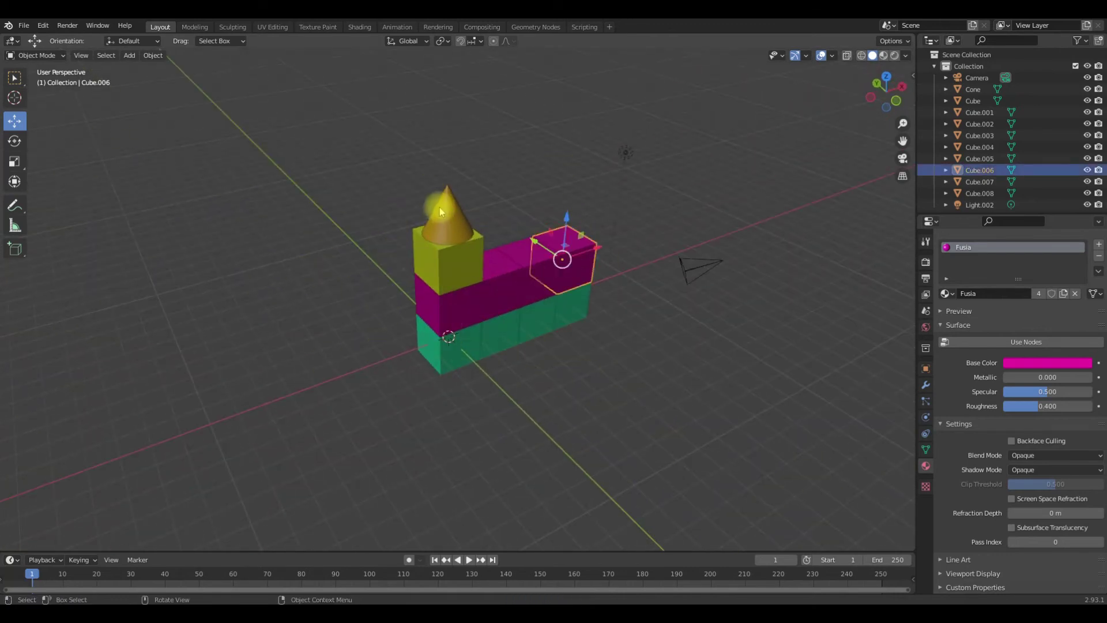
{"action": "left_click", "coordinate": [441, 236]}
{"action": "left_click", "coordinate": [441, 235]}
{"action": "left_click", "coordinate": [452, 236]}
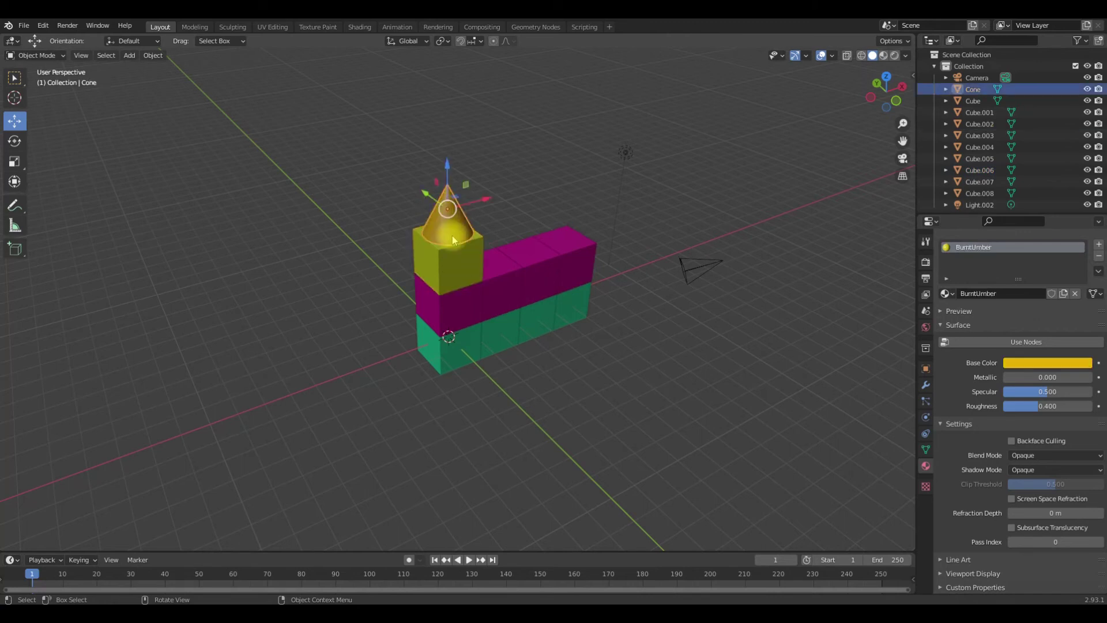
{"action": "left_click", "coordinate": [452, 278]}
{"action": "left_click", "coordinate": [449, 195]}
{"action": "left_click", "coordinate": [457, 278]}
{"action": "left_click", "coordinate": [460, 238]}
{"action": "left_click", "coordinate": [445, 260], "text": "shift"}
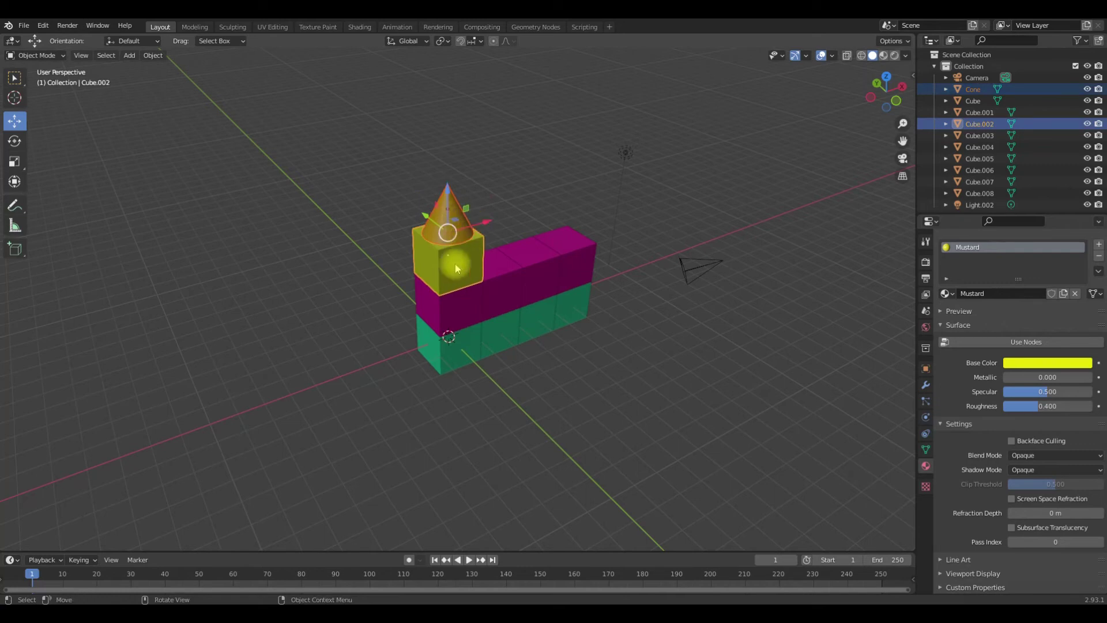
{"action": "left_click_drag", "start_coordinate": [467, 268], "coordinate": [316, 237]}
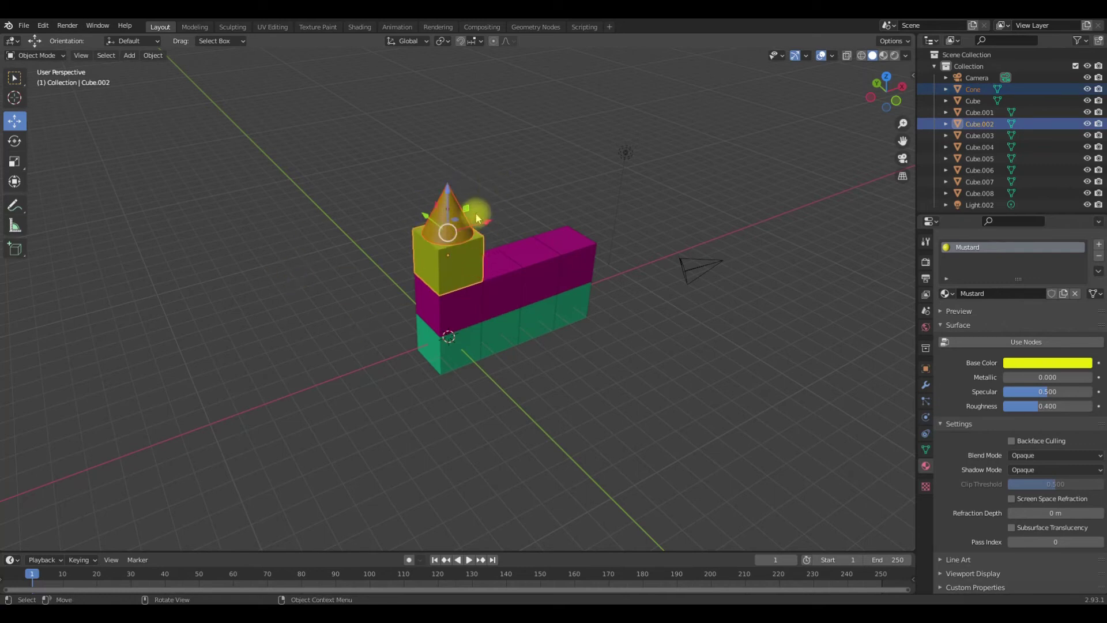
{"action": "key", "text": "ctrl+z"}
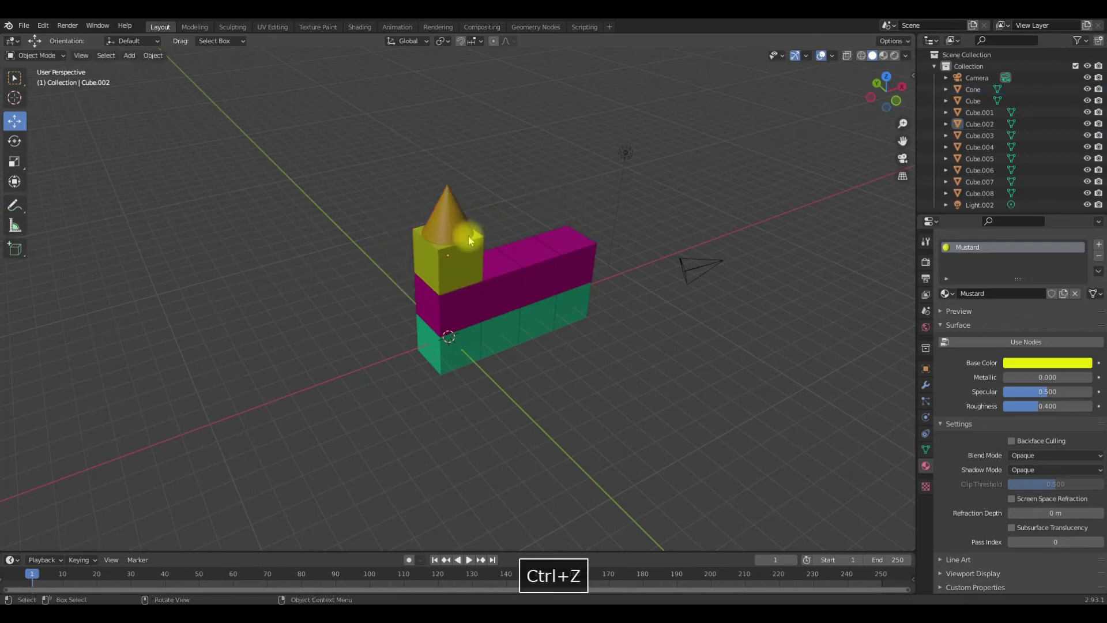
- Parent the cone to the yellow cube using the Object option and expand the cube's hierarchy in the outliner
{"action": "left_click", "coordinate": [460, 228]}
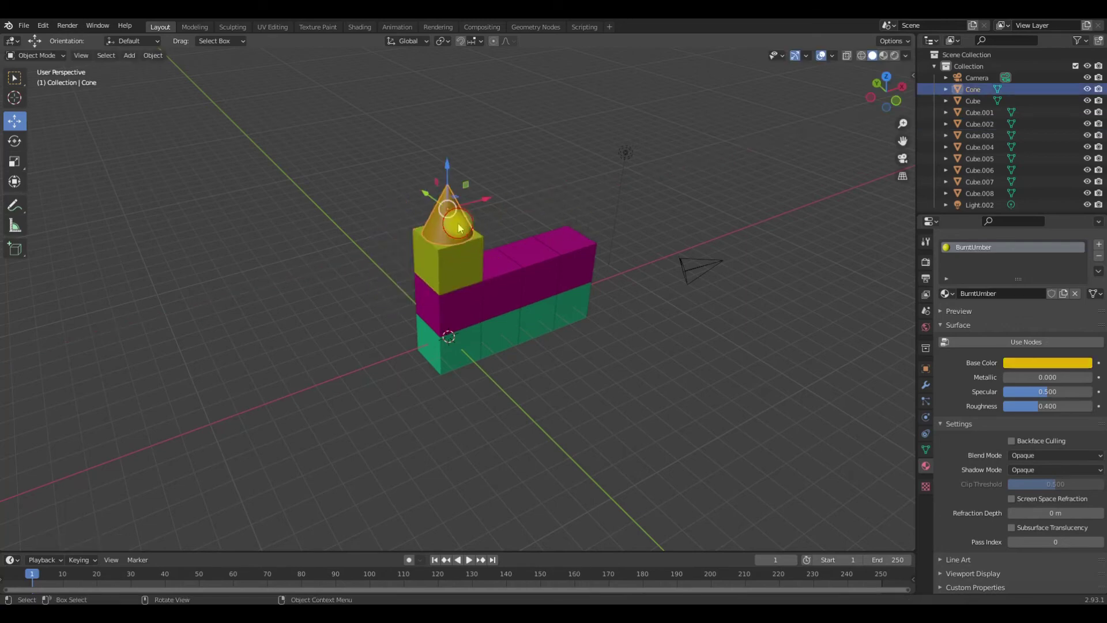
{"action": "left_click", "coordinate": [446, 261], "text": "shift"}
{"action": "key", "text": "ctrl+p"}
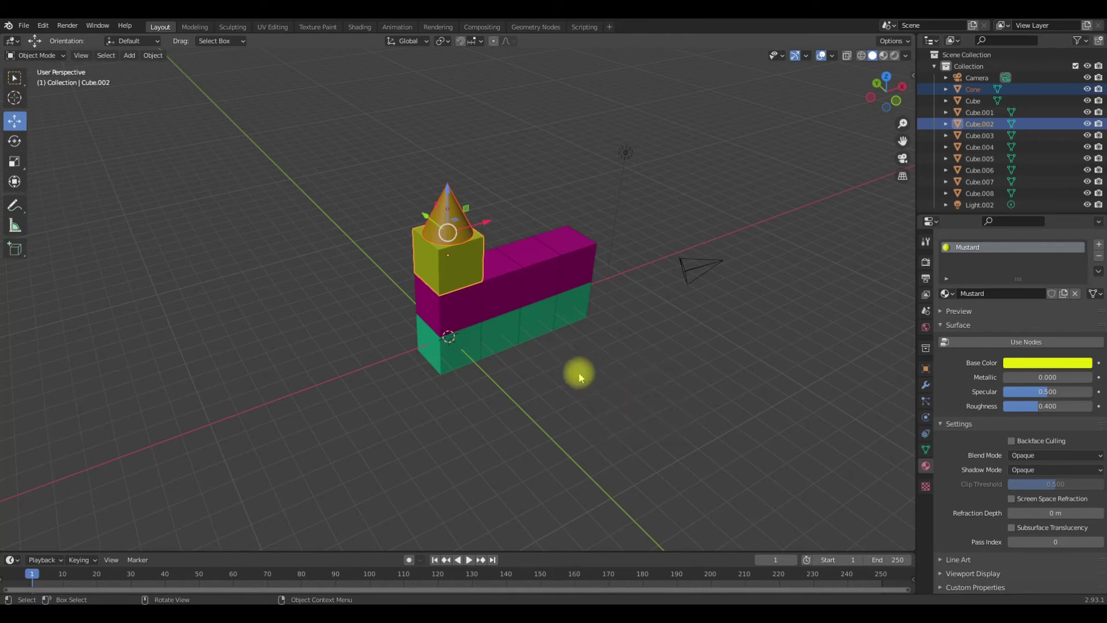
{"action": "key", "text": "ctrl+p"}
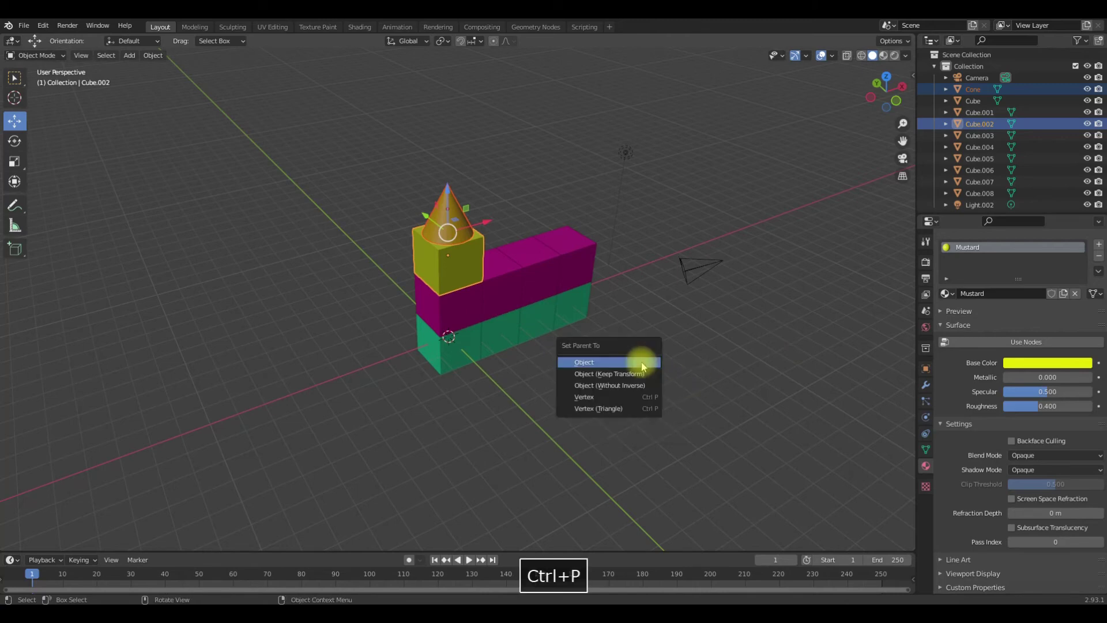
{"action": "left_click", "coordinate": [585, 362]}
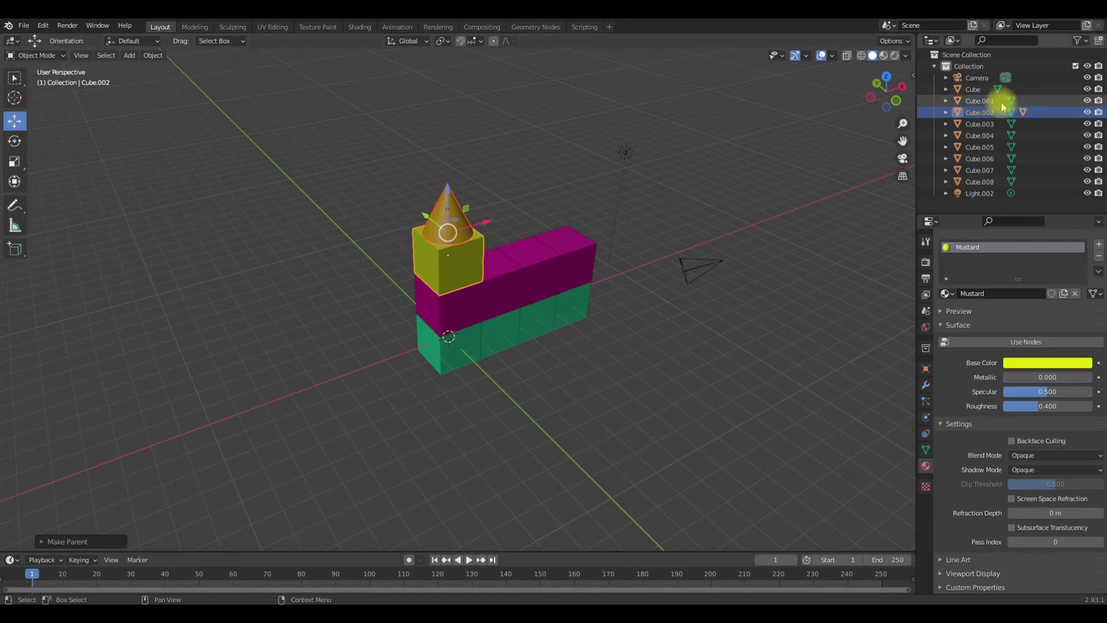
{"action": "left_click", "coordinate": [946, 113]}
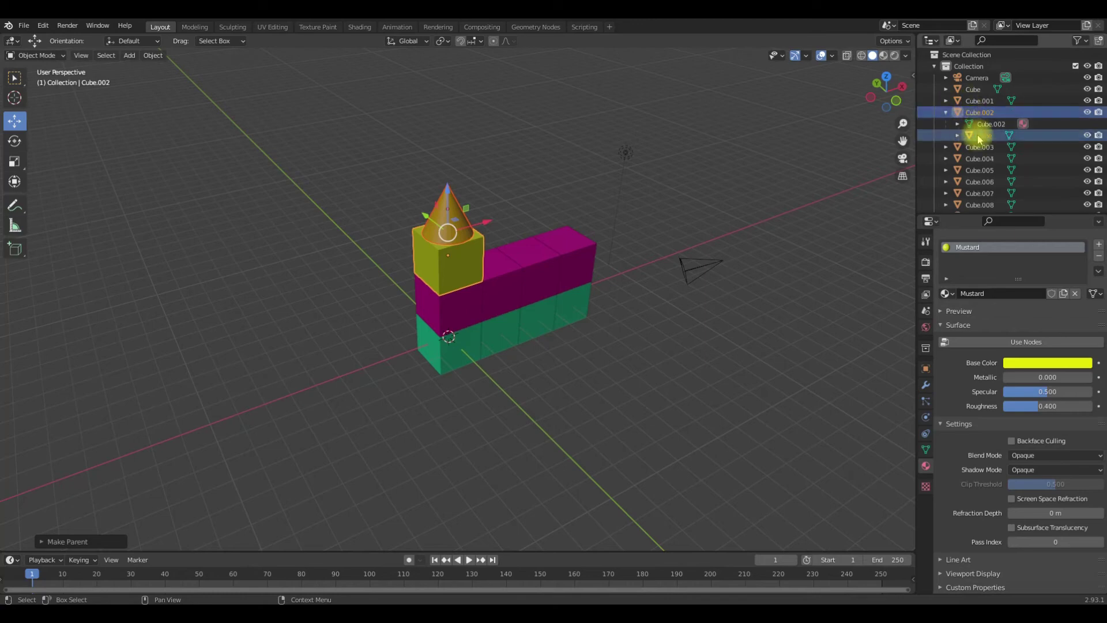
- Try moving the yellow parent cube along the negative X axis and undo the move
{"action": "left_click", "coordinate": [476, 255]}
{"action": "left_click_drag", "start_coordinate": [485, 245], "coordinate": [296, 224]}
{"action": "key", "text": "ctrl+z"}
- Move the cone off the yellow cube, and shift the parent cube along the negative X axis
{"action": "left_click", "coordinate": [430, 203]}
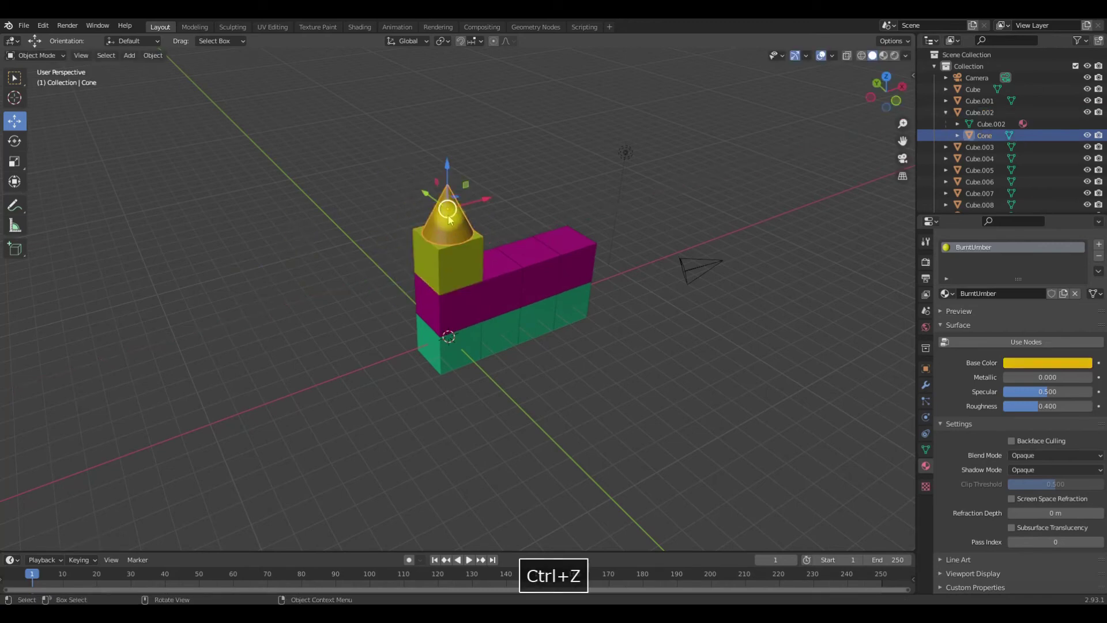
{"action": "left_click_drag", "start_coordinate": [429, 203], "coordinate": [333, 149]}
{"action": "left_click", "coordinate": [470, 238]}
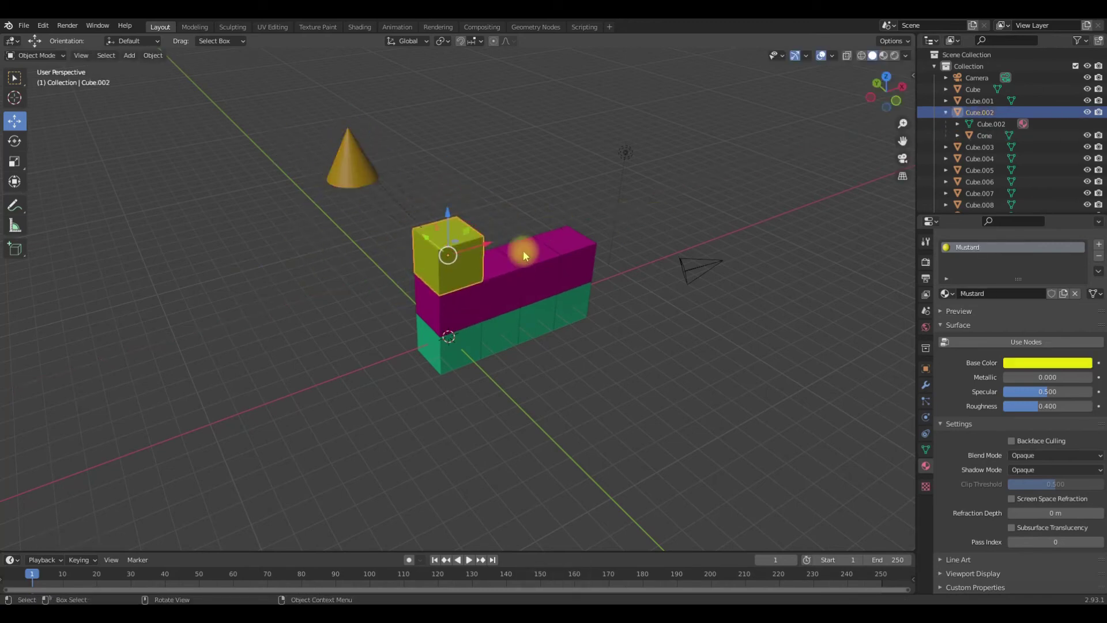
{"action": "left_click_drag", "start_coordinate": [486, 246], "coordinate": [196, 340]}
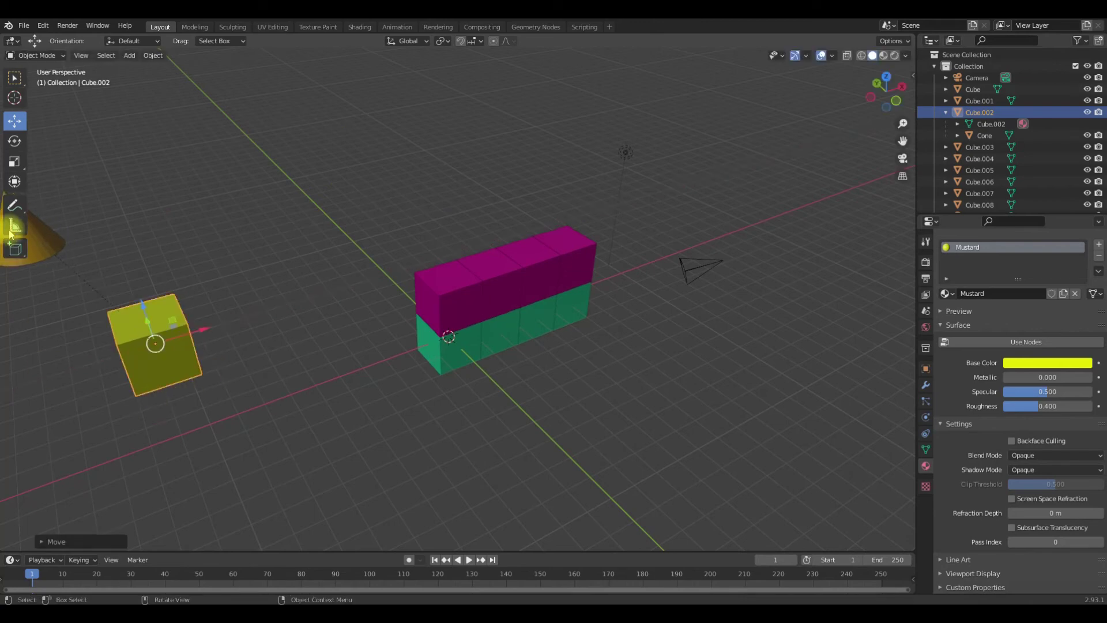
{"action": "middle_click_drag", "start_coordinate": [122, 324], "coordinate": [380, 386]}
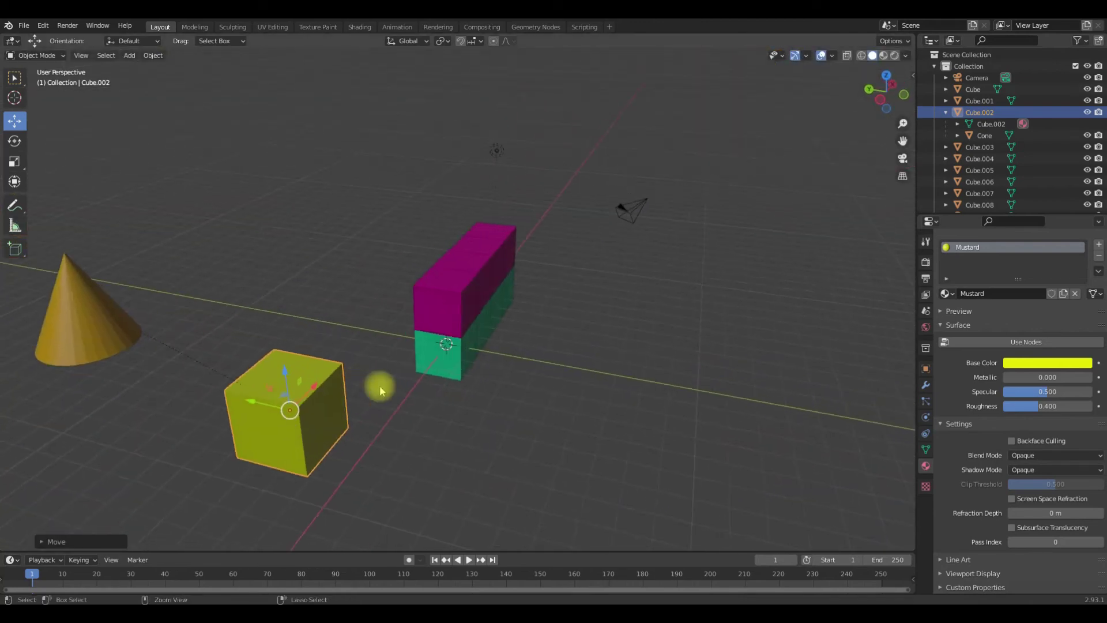
- Undo the cone and yellow cube moves and the parenting of the cone to the cube
{"action": "key", "text": "ctrl+z"}
{"action": "key", "text": "ctrl+z"}
{"action": "key", "text": "ctrl+z"}
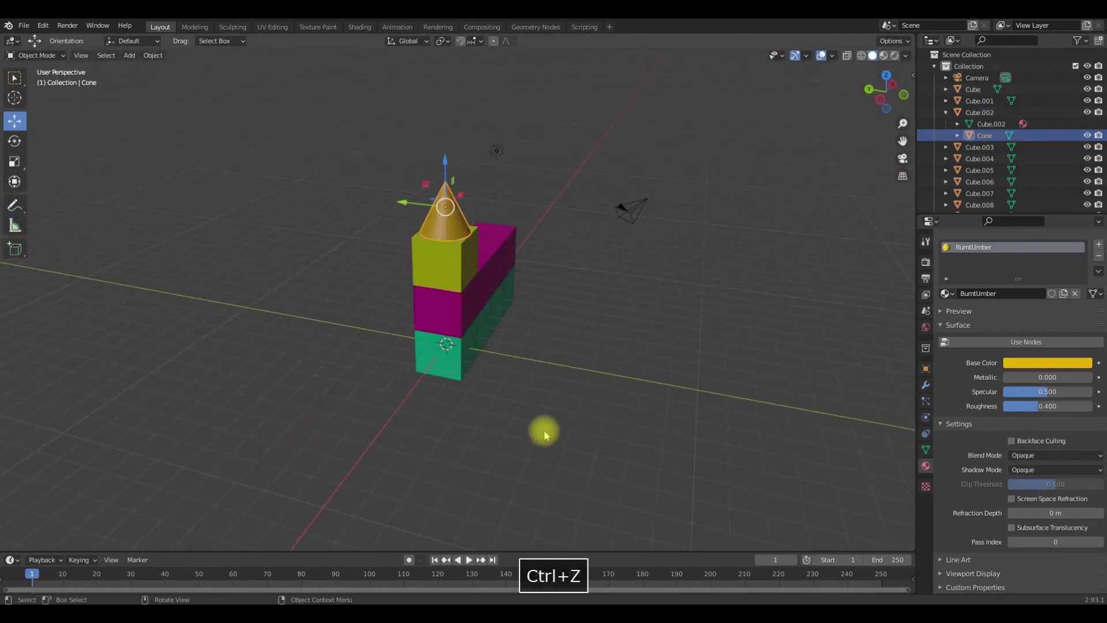
{"action": "middle_click_drag", "start_coordinate": [545, 436], "coordinate": [445, 444]}
{"action": "key", "text": "ctrl+z"}
{"action": "key", "text": "ctrl+z"}
{"action": "key", "text": "ctrl+z"}
{"action": "key", "text": "ctrl+z"}
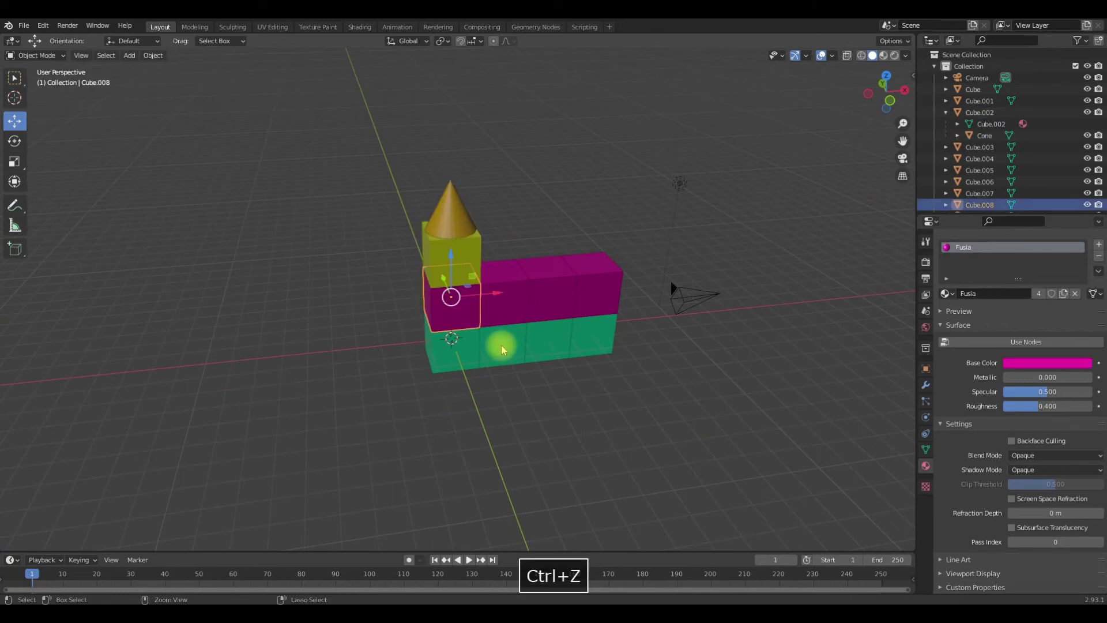
{"action": "key", "text": "ctrl+z"}
{"action": "key", "text": "ctrl+z"}
{"action": "key", "text": "ctrl+z"}
{"action": "key", "text": "ctrl+z"}
{"action": "key", "text": "ctrl+z"}
{"action": "key", "text": "ctrl+z"}
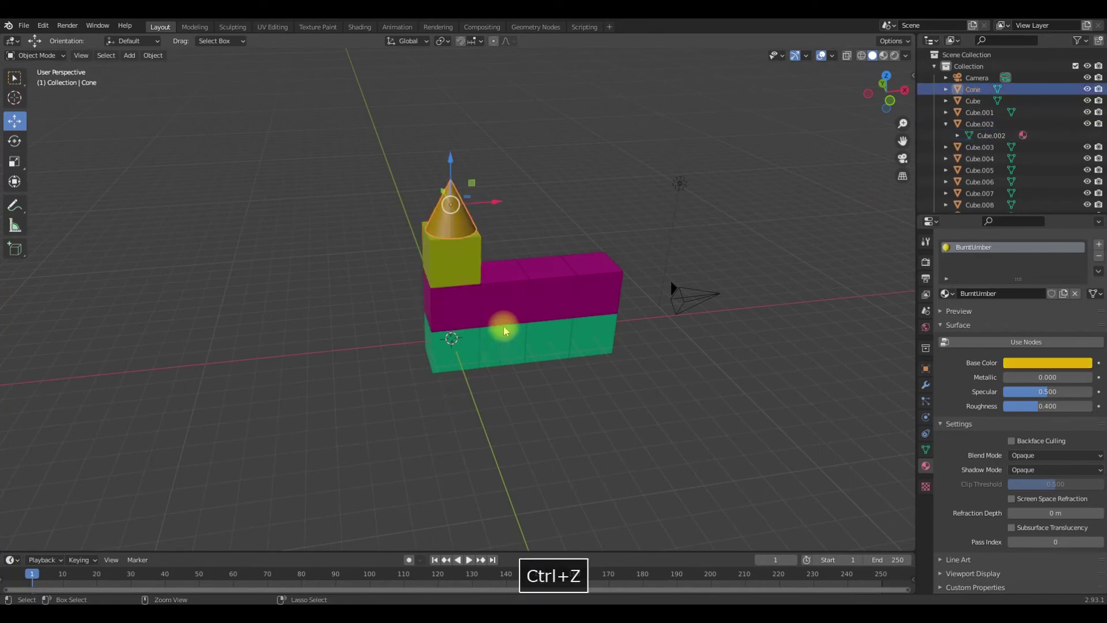
{"action": "key", "text": "ctrl+z"}
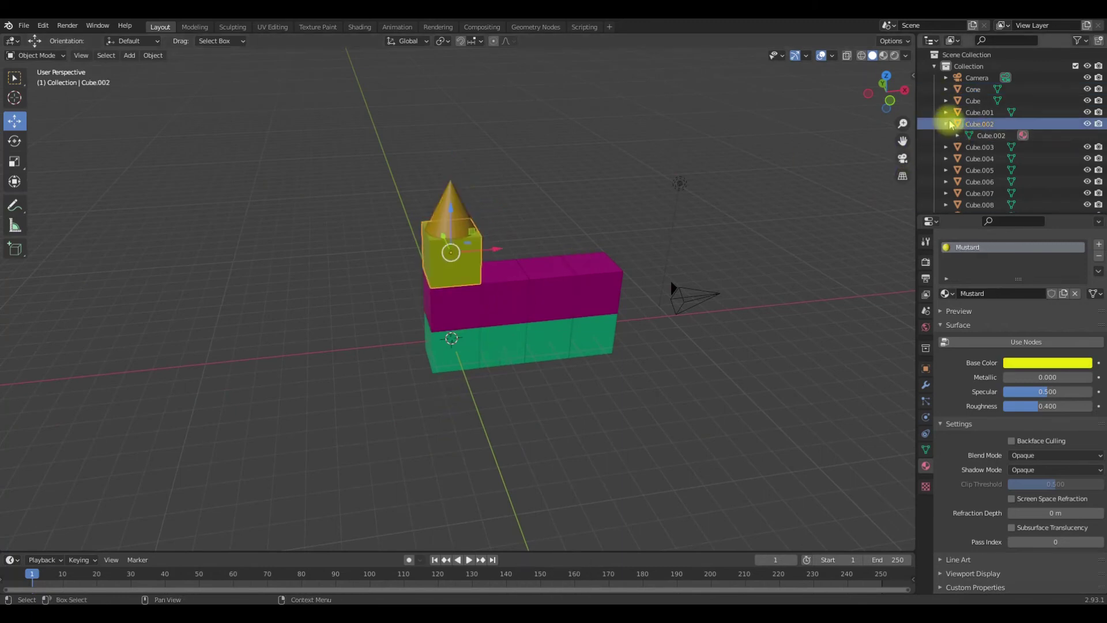
- Parent the cone and all other cubes to the green cube at the tower's base, using the Object option
{"action": "middle_click_drag", "start_coordinate": [388, 445], "coordinate": [465, 233]}
{"action": "left_click_drag", "start_coordinate": [353, 167], "coordinate": [602, 578]}
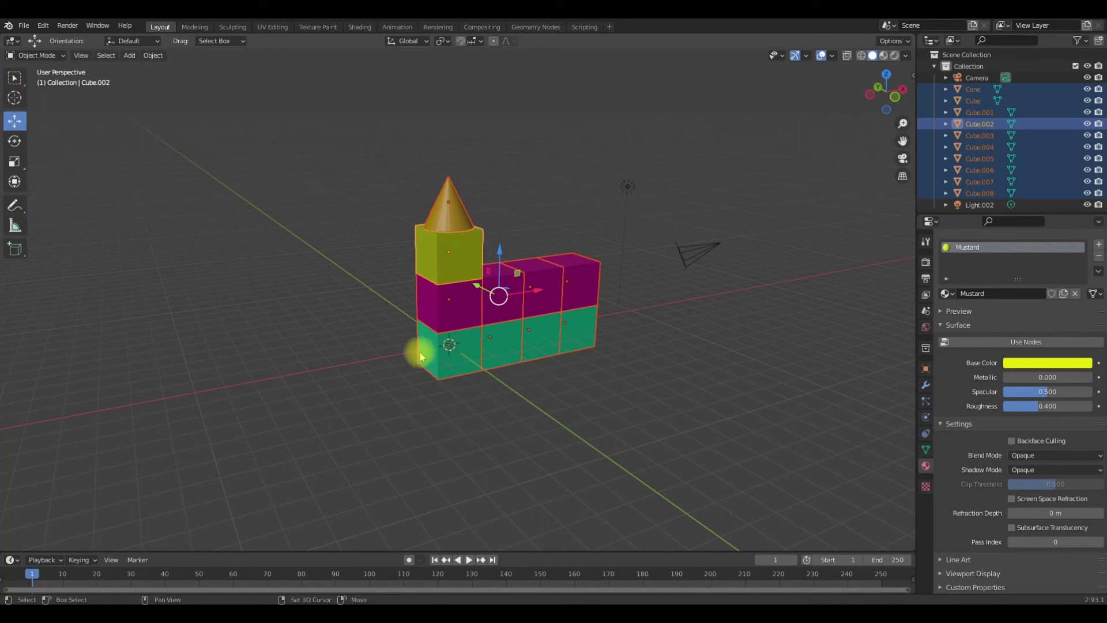
{"action": "left_click", "coordinate": [450, 368], "text": "shift"}
{"action": "left_click", "coordinate": [451, 365], "text": "shift"}
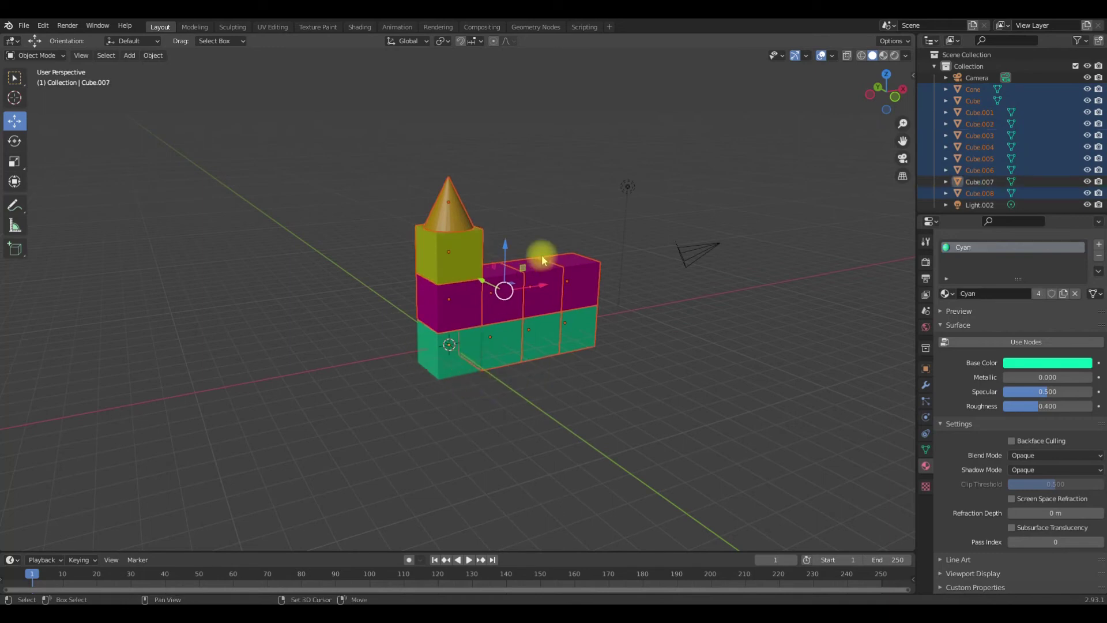
{"action": "left_click", "coordinate": [416, 304], "text": "shift"}
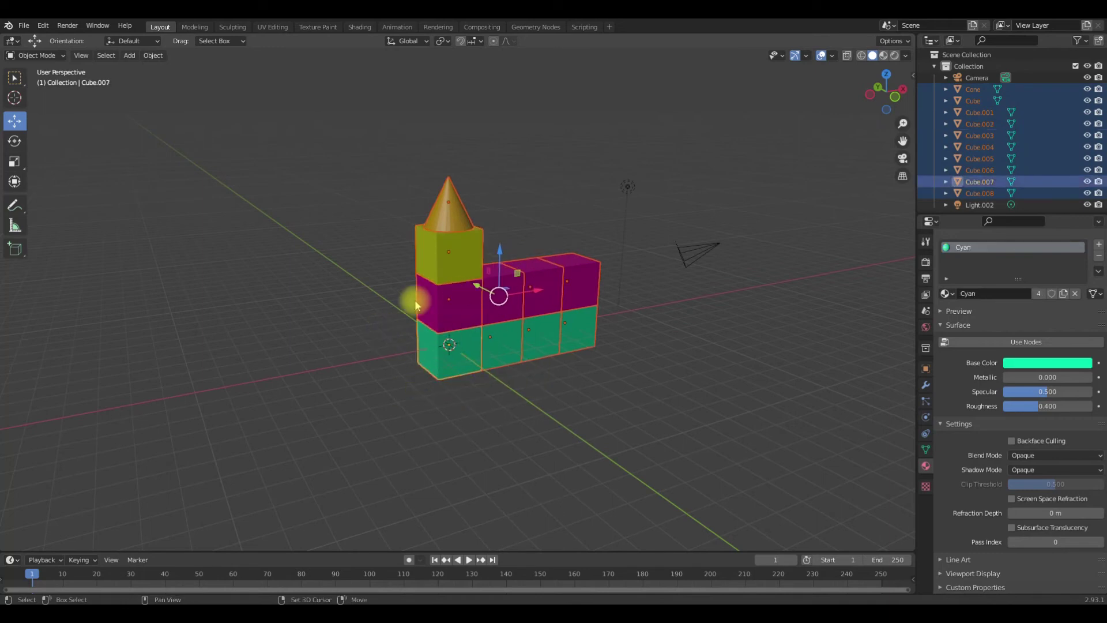
{"action": "left_click", "coordinate": [448, 368], "text": "shift"}
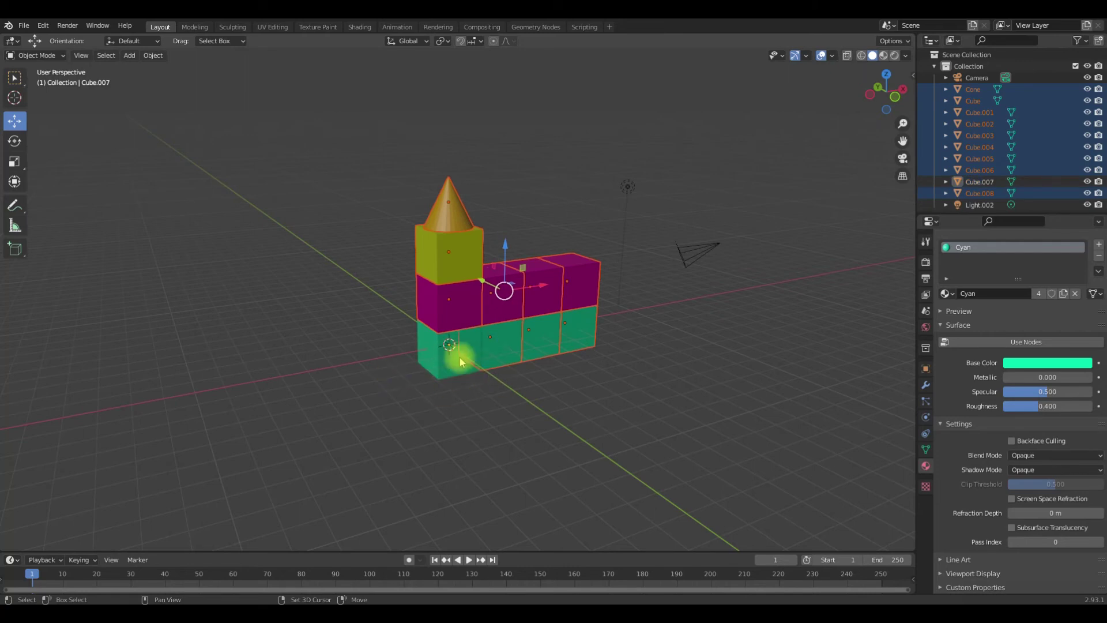
{"action": "left_click", "coordinate": [448, 361], "text": "shift"}
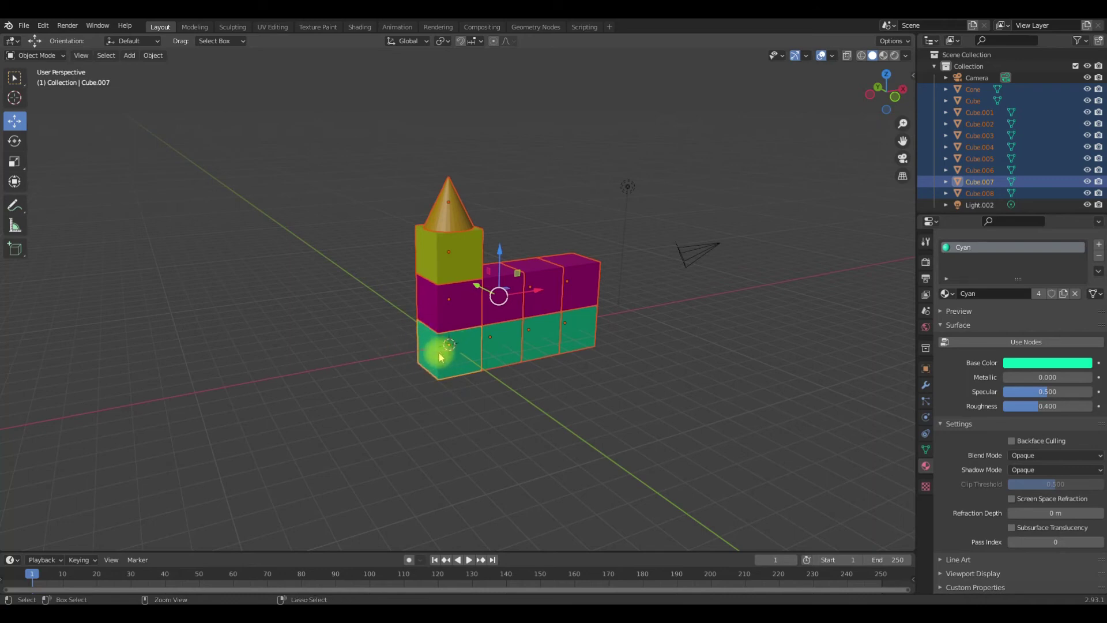
{"action": "key", "text": "ctrl+p"}
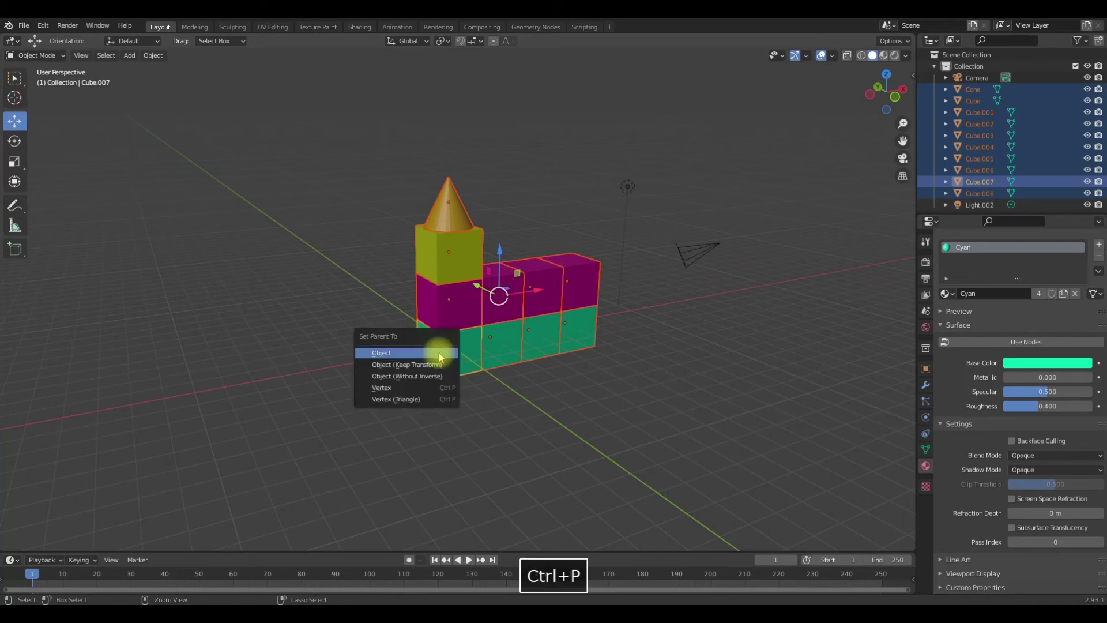
{"action": "left_click", "coordinate": [377, 355]}
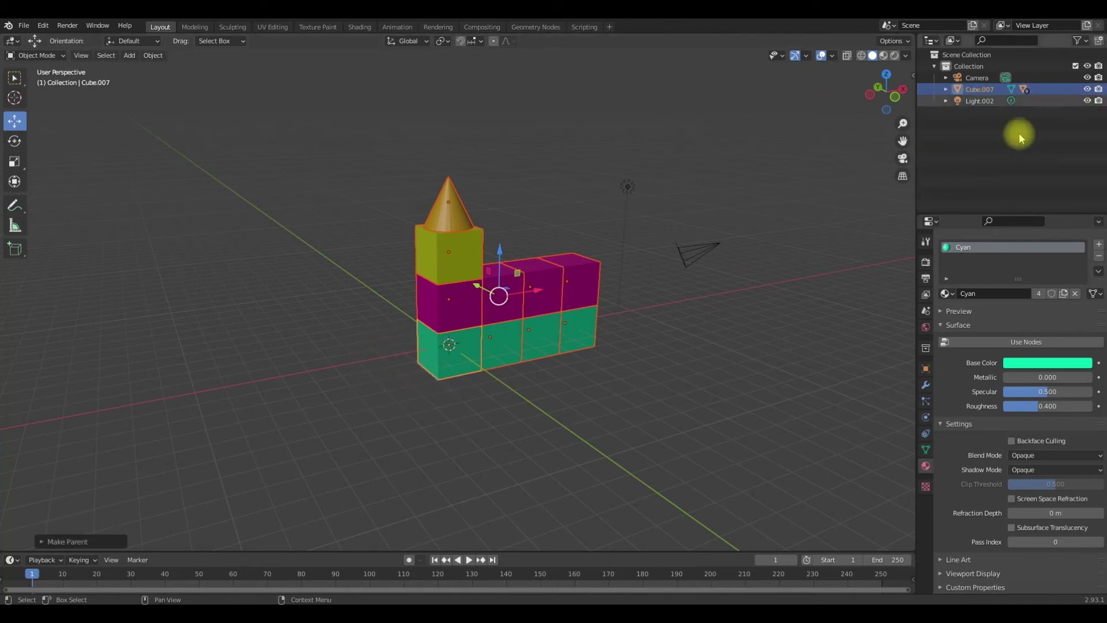
- Examine the child objects nested under the green parent cube in the outliner and collapse the list
{"action": "left_click", "coordinate": [944, 90]}
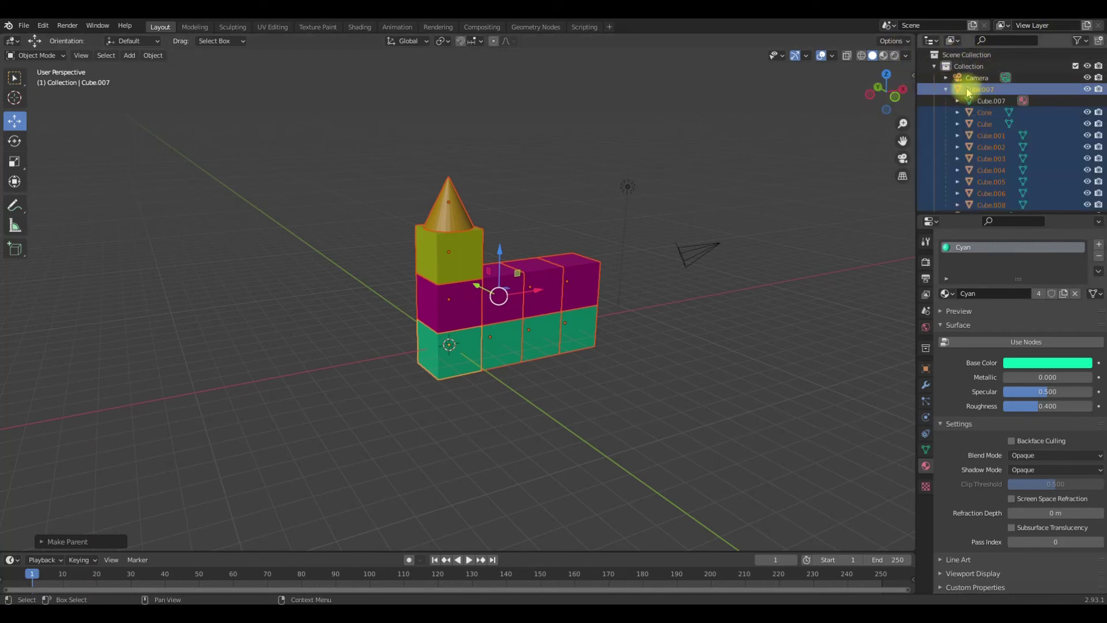
{"action": "left_click", "coordinate": [946, 89]}
{"action": "left_click", "coordinate": [946, 89]}
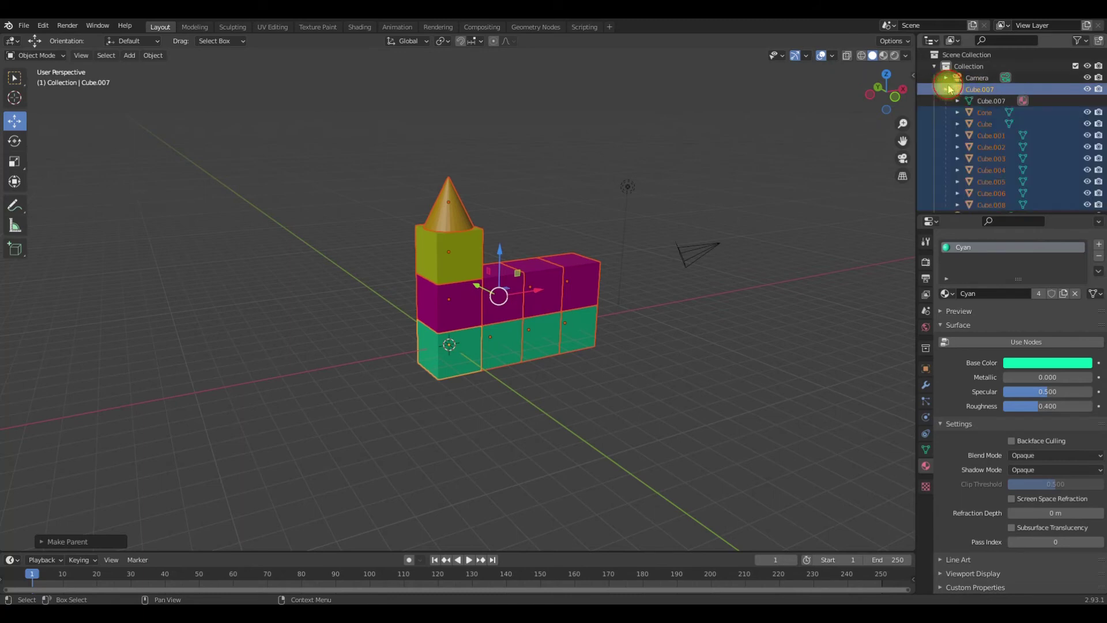
{"action": "scroll", "coordinate": [987, 181], "scroll_direction": "down", "scroll_amount": 1}
{"action": "scroll", "coordinate": [983, 190], "scroll_direction": "up", "scroll_amount": 1}
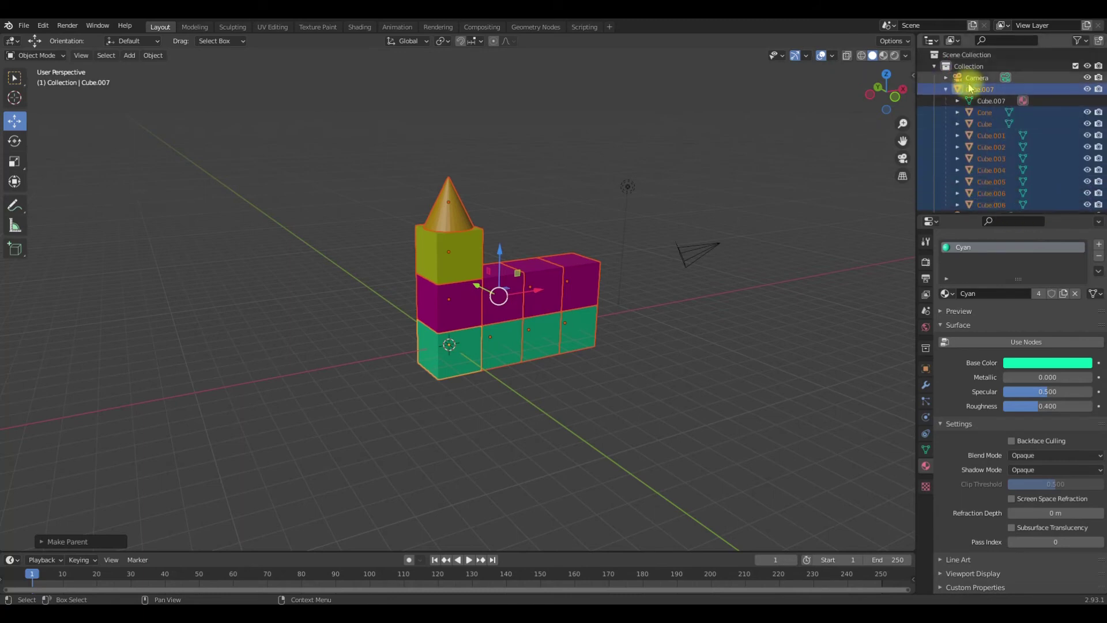
{"action": "left_click", "coordinate": [946, 89]}
- Try duplicating only the green parent cube beside the tower, and undo the duplication
{"action": "middle_click_drag", "start_coordinate": [524, 315], "coordinate": [424, 451]}
{"action": "middle_click_drag", "start_coordinate": [483, 393], "coordinate": [414, 417]}
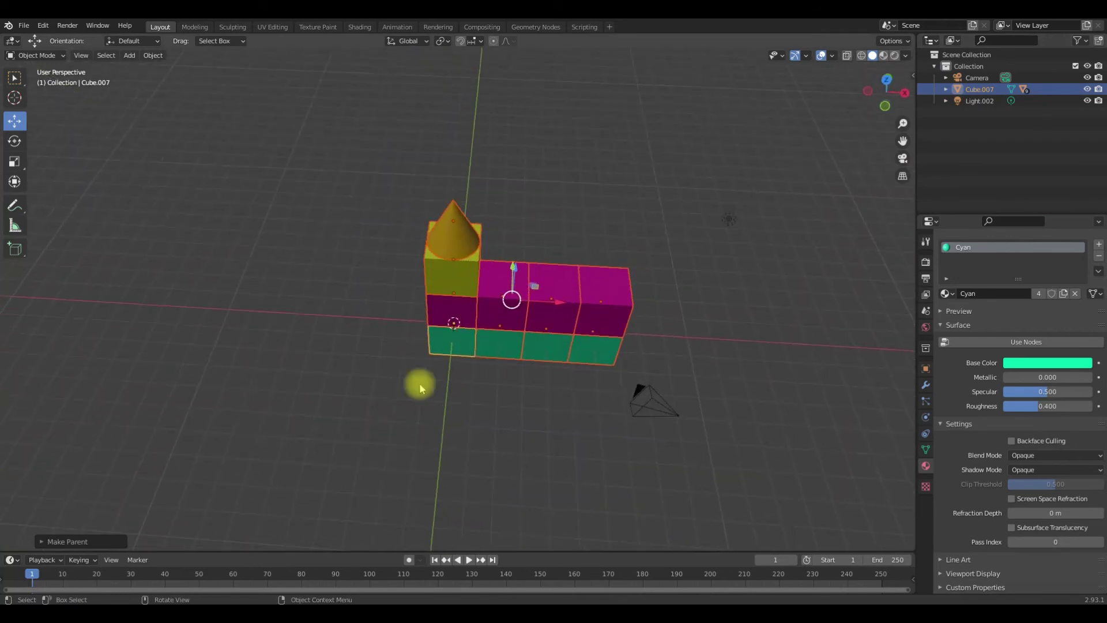
{"action": "left_click", "coordinate": [454, 348]}
{"action": "middle_click_drag", "start_coordinate": [346, 440], "coordinate": [478, 369]}
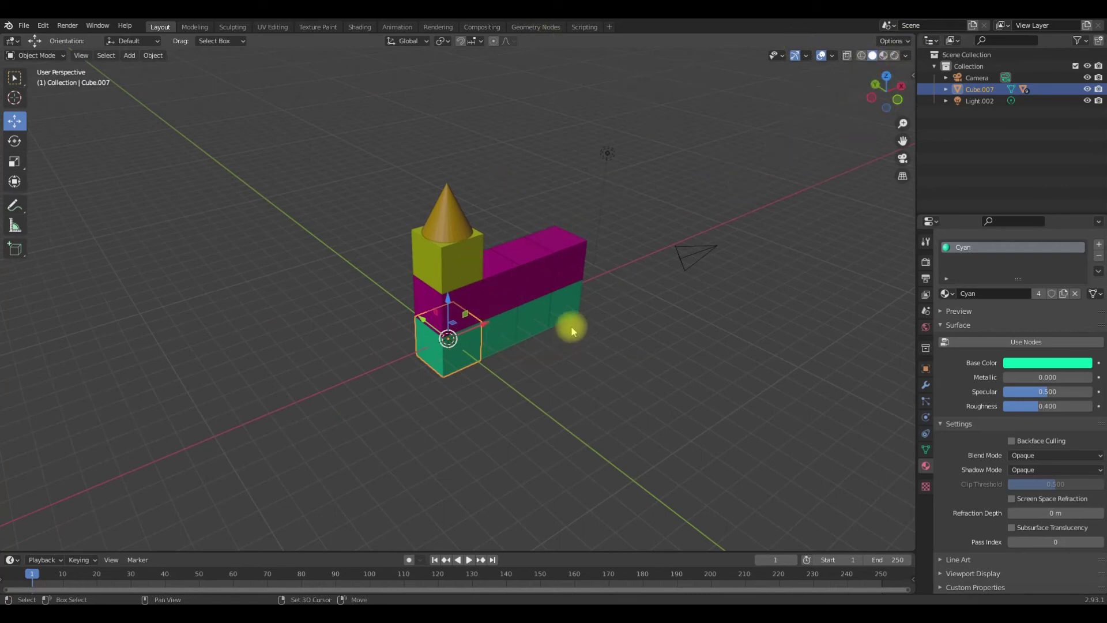
{"action": "key", "text": "shift+d"}
{"action": "left_click", "coordinate": [397, 375]}
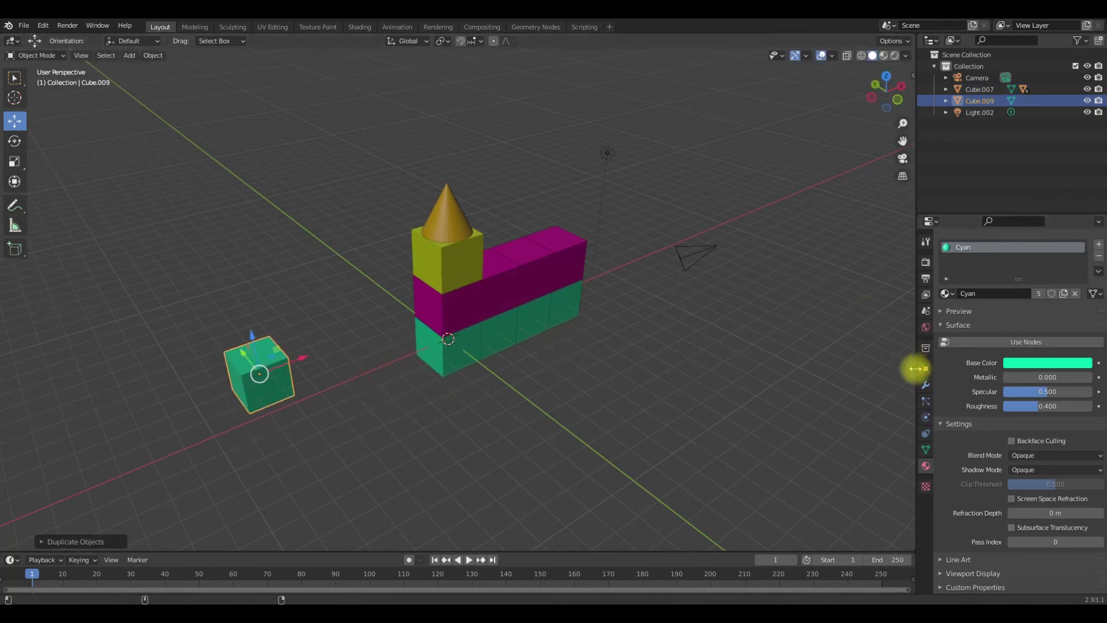
{"action": "key", "text": "ctrl+z"}
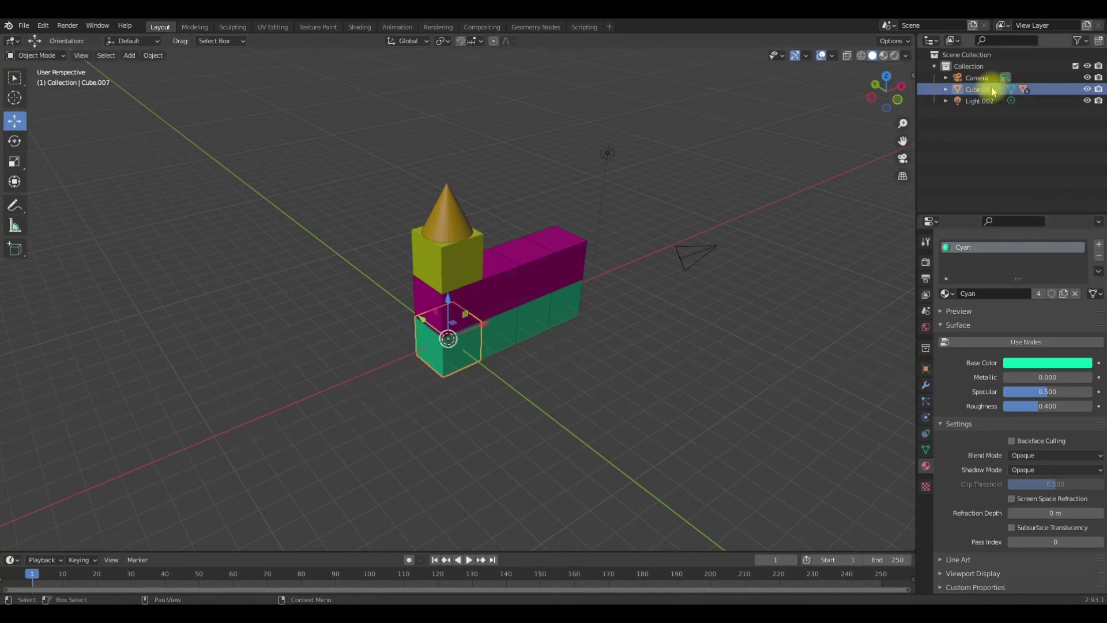
- Select the green parent cube together with all its children and duplicate the whole structure
{"action": "right_click", "coordinate": [985, 92]}
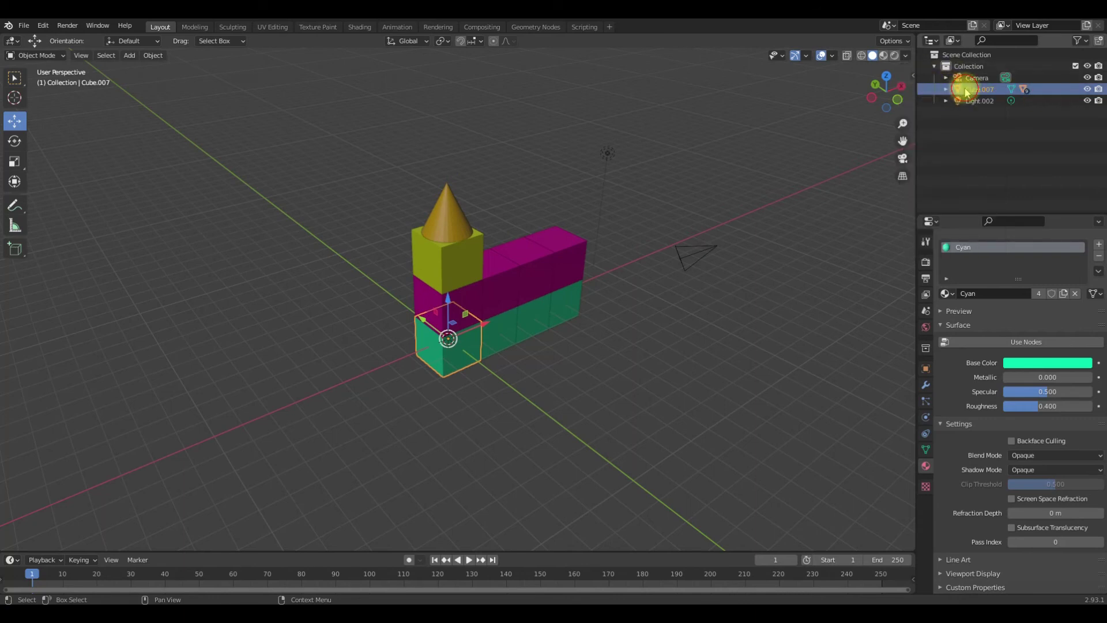
{"action": "left_click", "coordinate": [947, 90]}
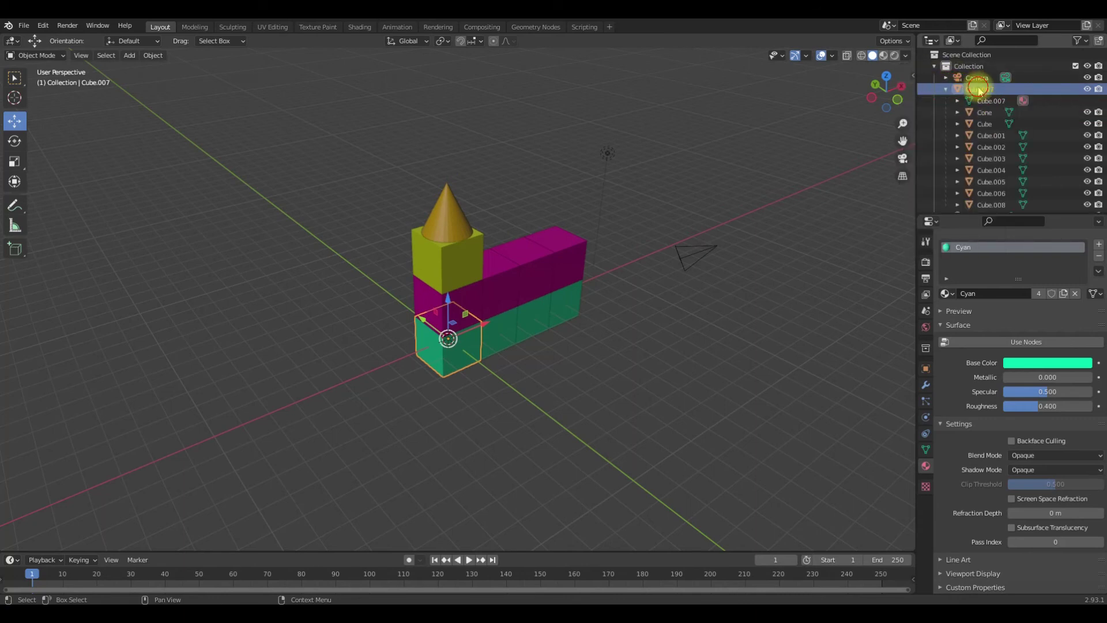
{"action": "scroll", "coordinate": [1002, 164], "scroll_direction": "down", "scroll_amount": 1}
{"action": "left_click", "coordinate": [998, 193], "text": "shift"}
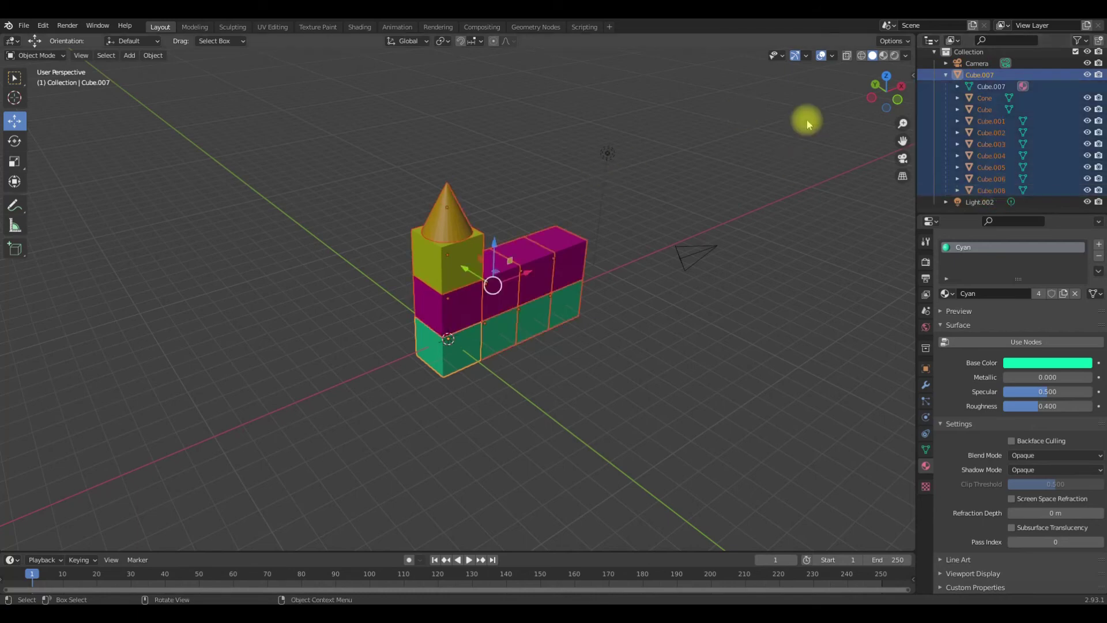
{"action": "key", "text": "shift+d"}
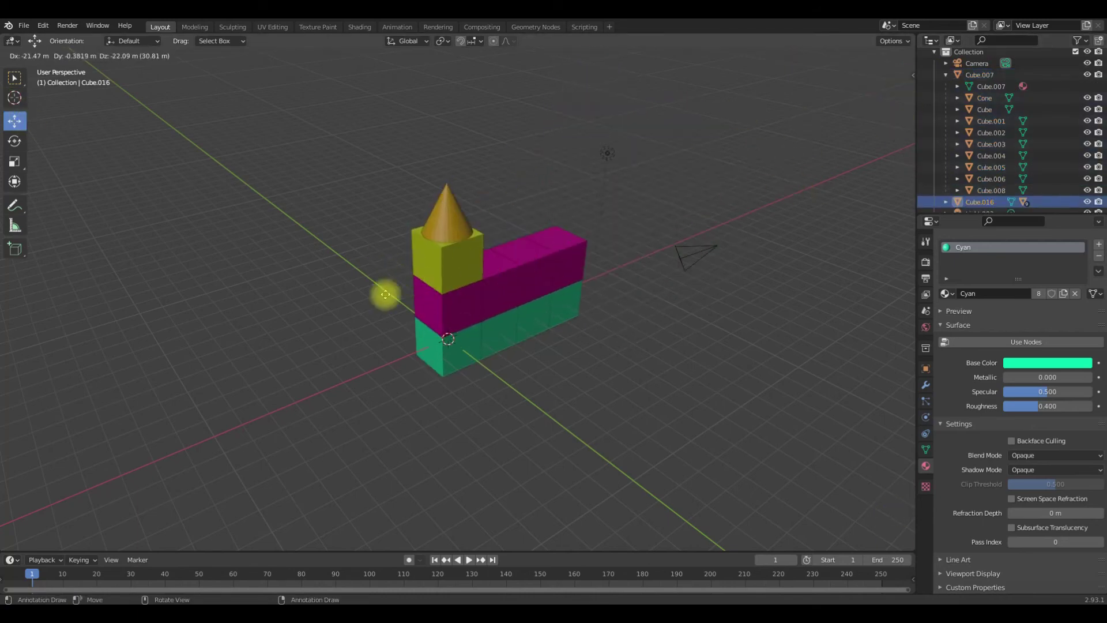
{"action": "left_click", "coordinate": [652, 422]}
- Move the duplicated structure up close to the original, and delete the copy
{"action": "scroll", "coordinate": [517, 377], "scroll_direction": "down", "scroll_amount": 4}
{"action": "scroll", "coordinate": [525, 374], "scroll_direction": "down", "scroll_amount": 5}
{"action": "scroll", "coordinate": [462, 358], "scroll_direction": "up", "scroll_amount": 4}
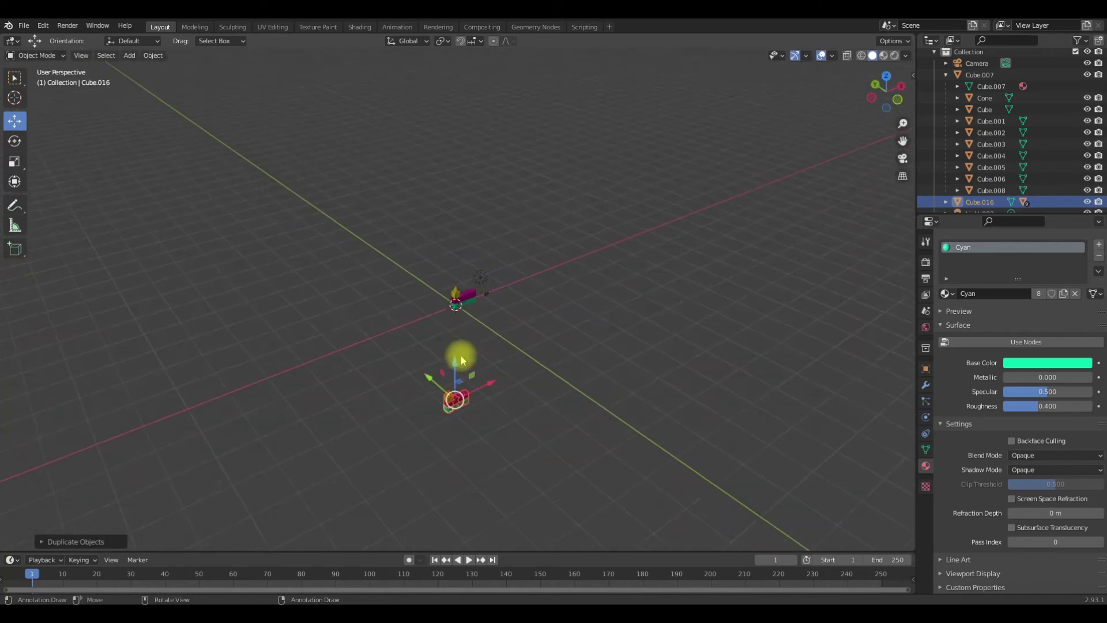
{"action": "middle_click_drag", "start_coordinate": [437, 445], "coordinate": [450, 497]}
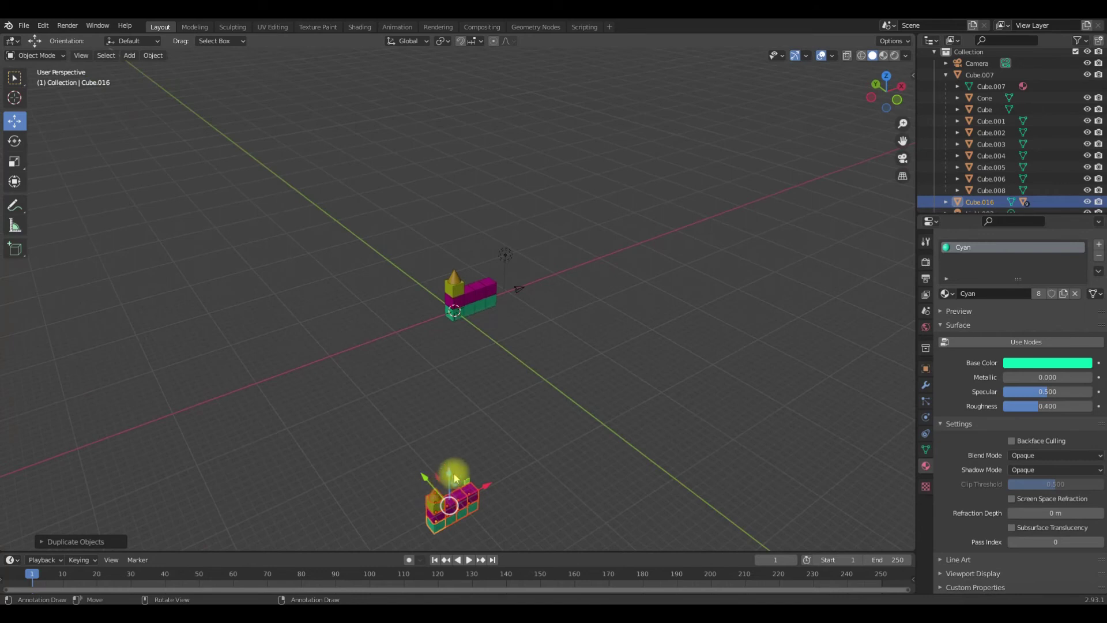
{"action": "left_click_drag", "start_coordinate": [455, 477], "coordinate": [450, 337]}
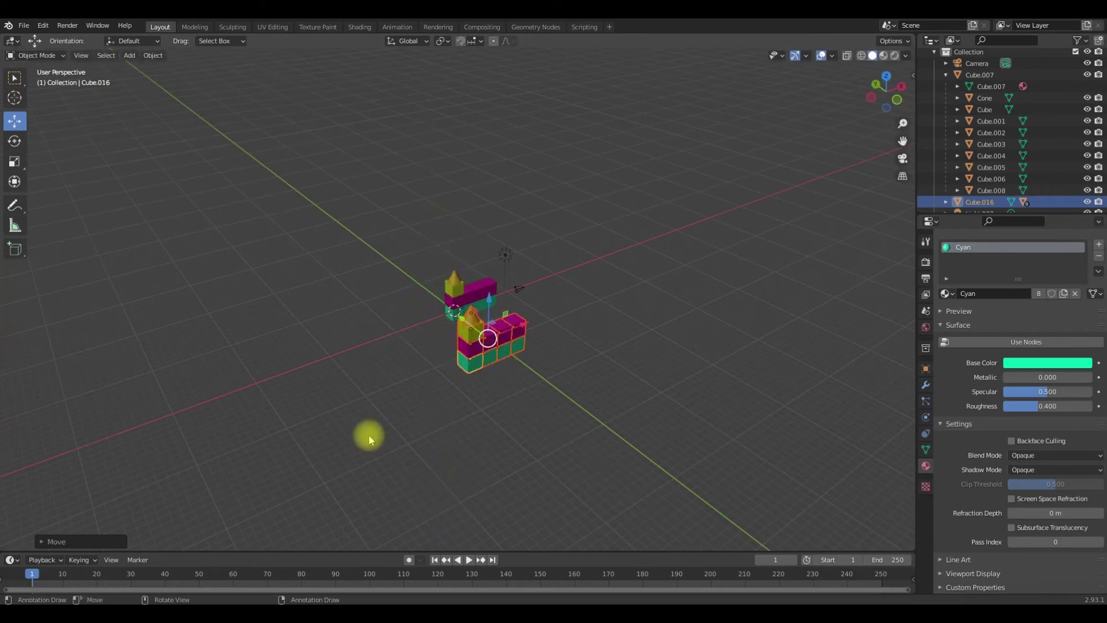
{"action": "middle_click_drag", "start_coordinate": [368, 434], "coordinate": [500, 430]}
{"action": "key", "text": "Delete"}
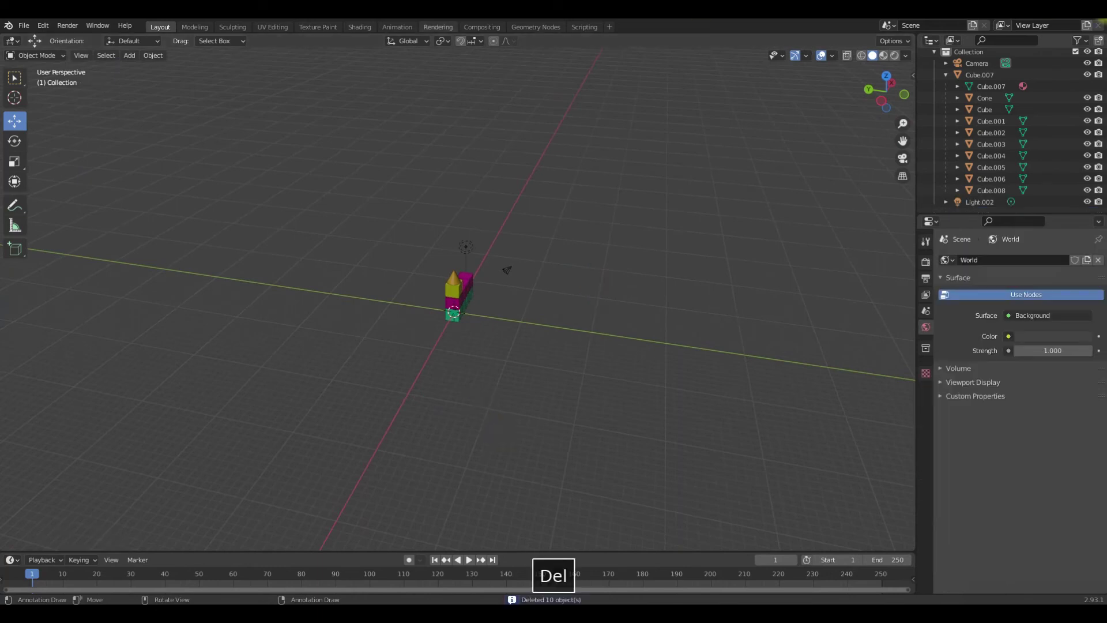
- Collapse the parent cube's child list, view the structure from the top, and select the whole tower and wall
{"action": "left_click", "coordinate": [945, 75]}
{"action": "middle_click_drag", "start_coordinate": [452, 180], "coordinate": [375, 212]}
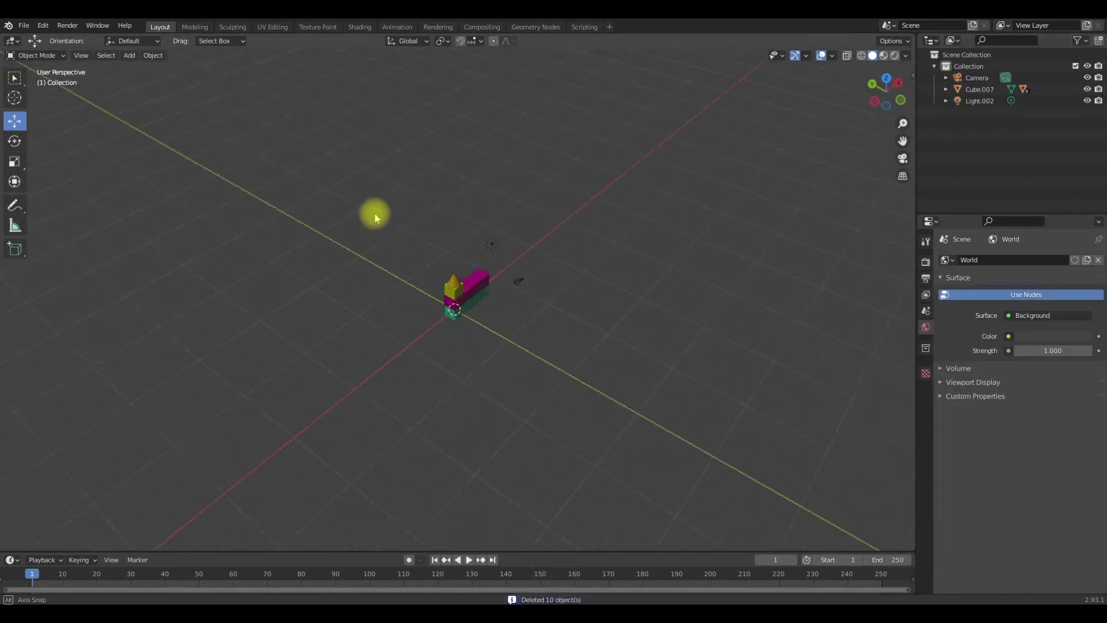
{"action": "left_click", "coordinate": [887, 79]}
{"action": "scroll", "coordinate": [541, 275], "scroll_direction": "up", "scroll_amount": 3}
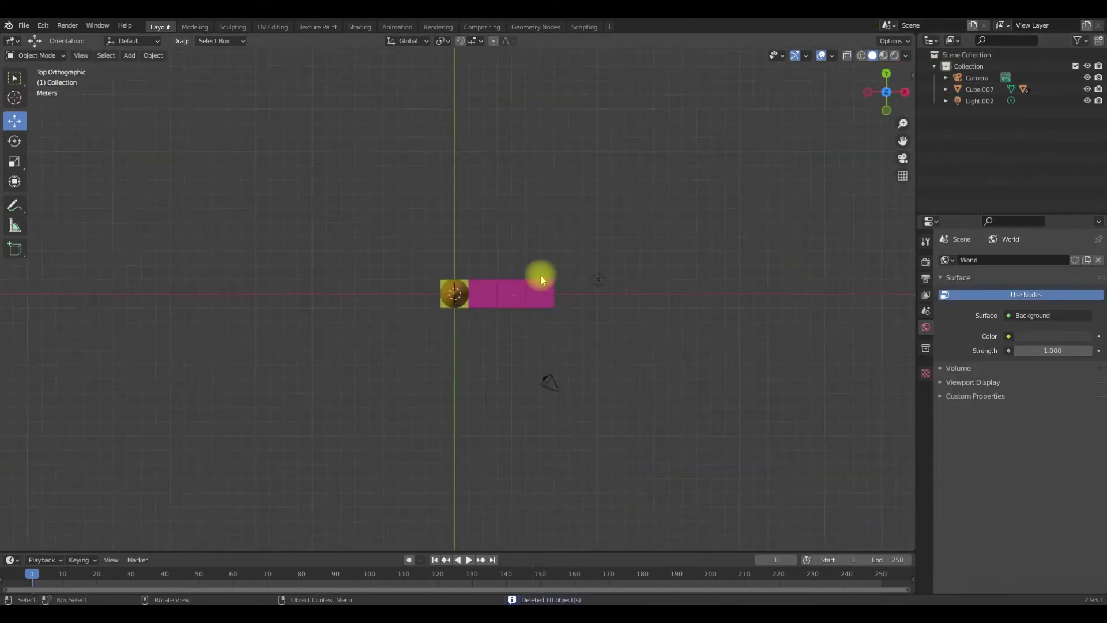
{"action": "scroll", "coordinate": [540, 274], "scroll_direction": "up", "scroll_amount": 2}
{"action": "left_click_drag", "start_coordinate": [395, 196], "coordinate": [719, 408]}
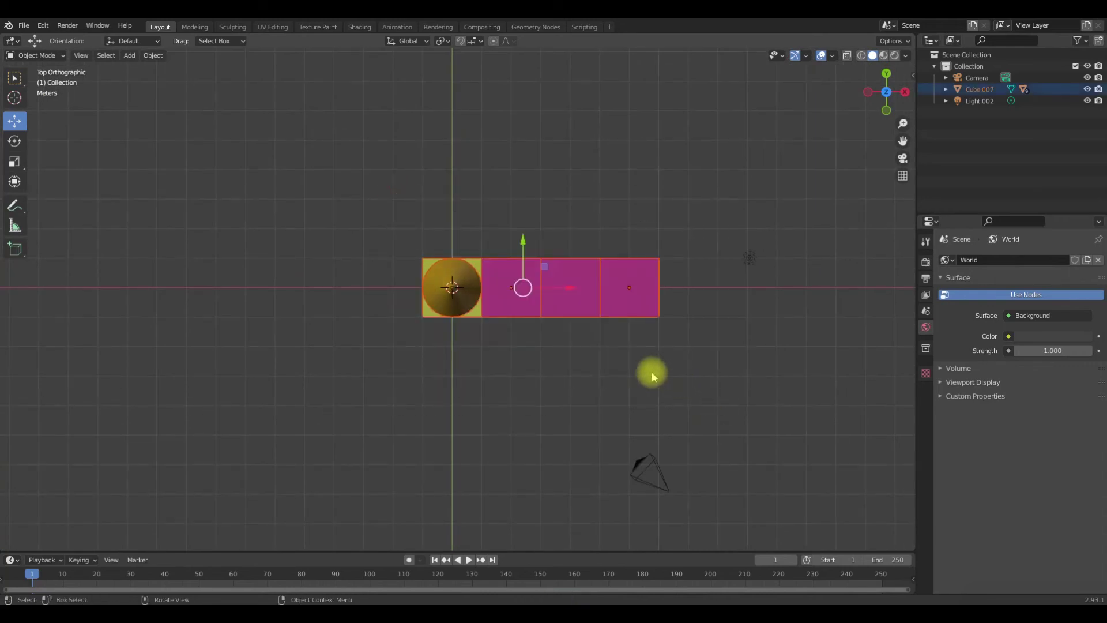
- Select the full hierarchy of parent Cube.007 and duplicate it, placing the copy 2 m away along negative Y
{"action": "left_click", "coordinate": [946, 89]}
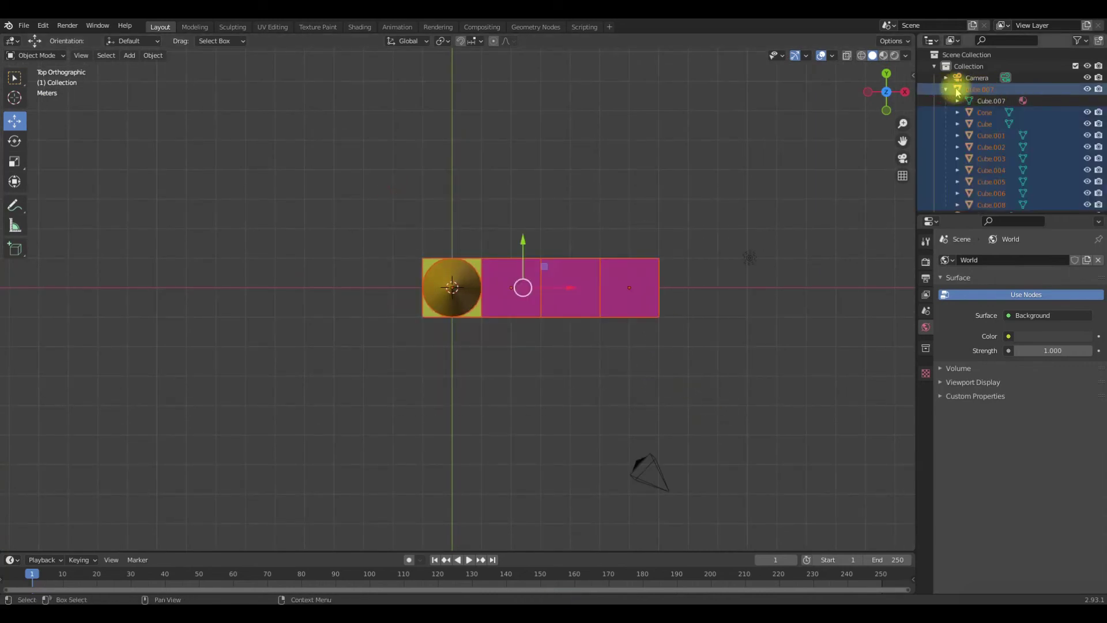
{"action": "left_click", "coordinate": [977, 89]}
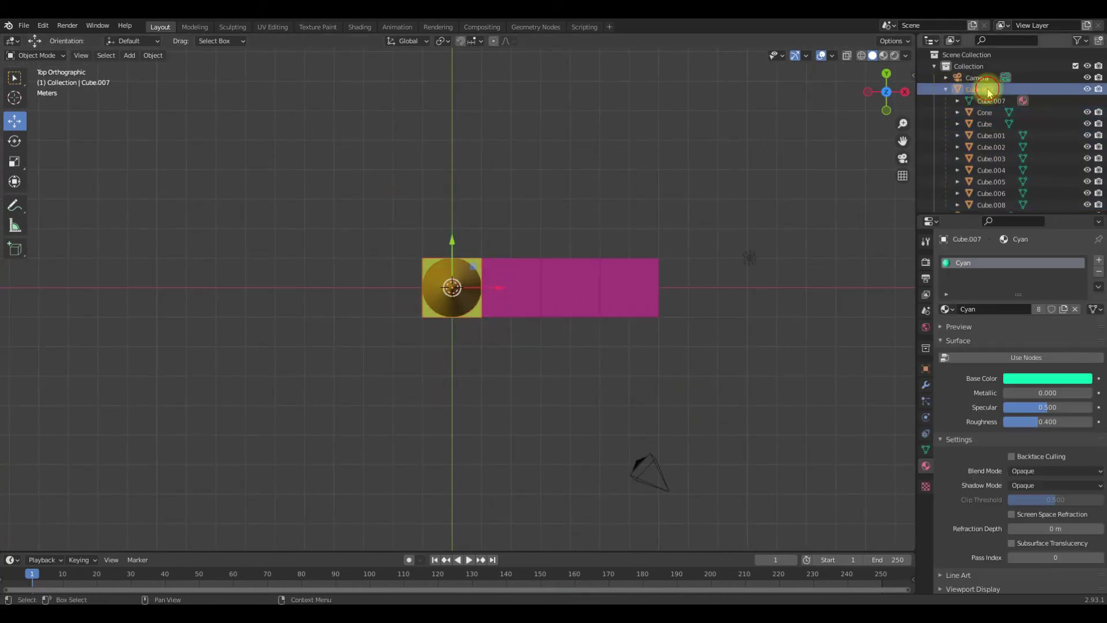
{"action": "left_click", "coordinate": [946, 90]}
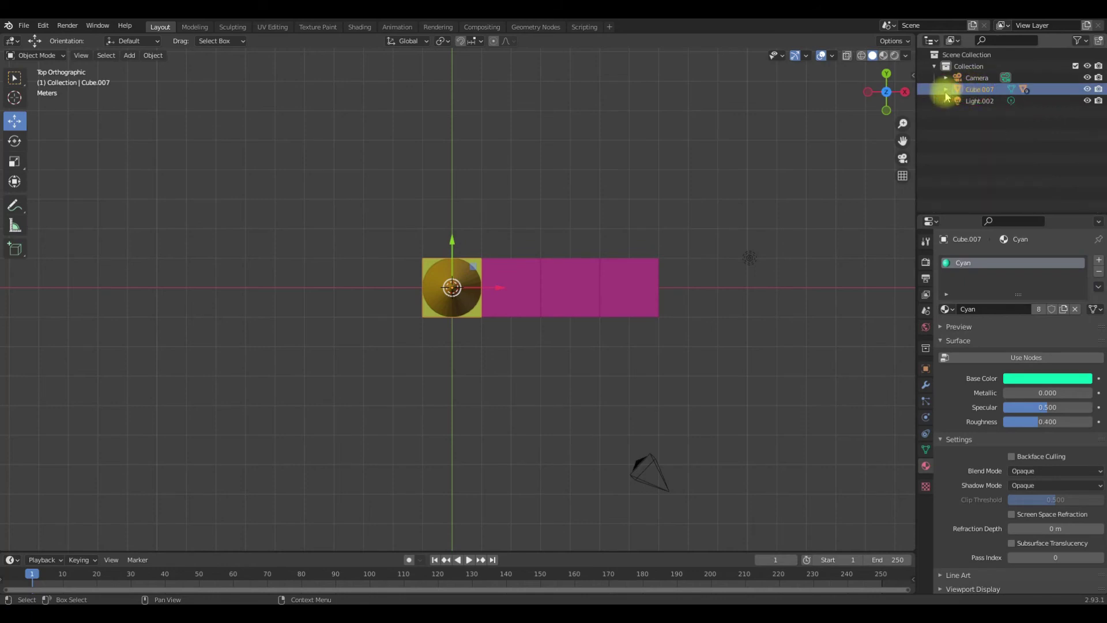
{"action": "left_click", "coordinate": [947, 89]}
{"action": "right_click", "coordinate": [987, 92]}
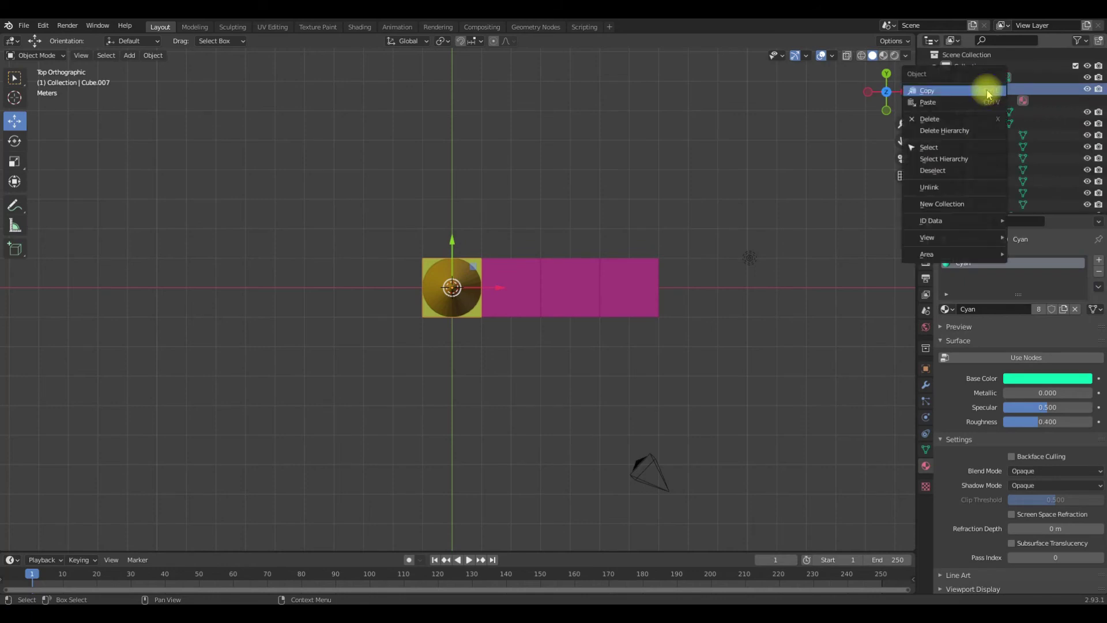
{"action": "left_click", "coordinate": [967, 159]}
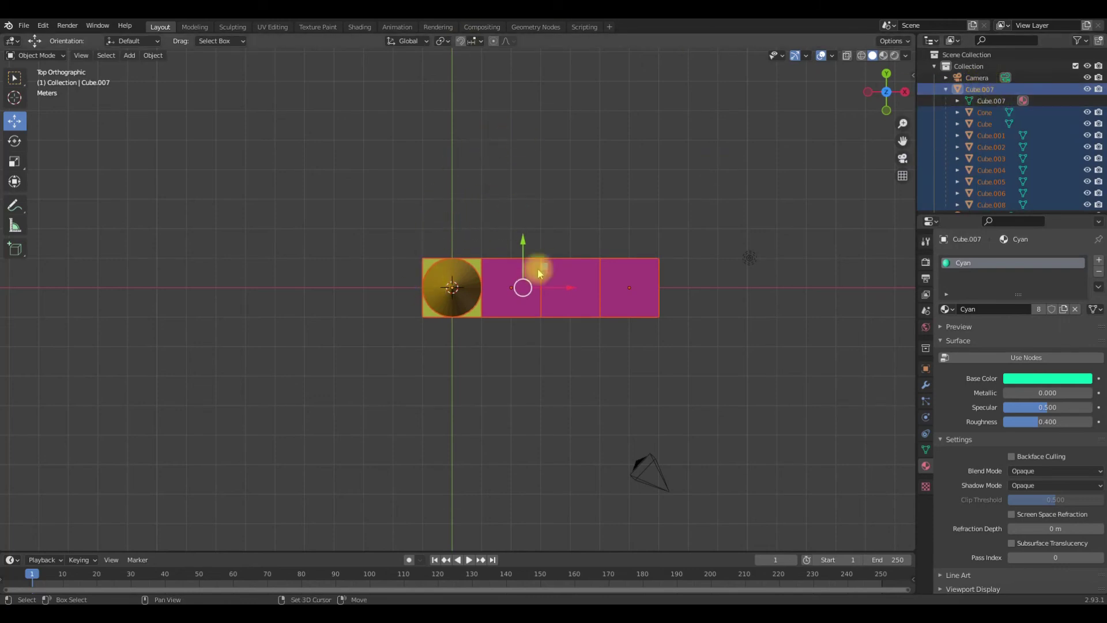
{"action": "key", "text": "shift+d"}
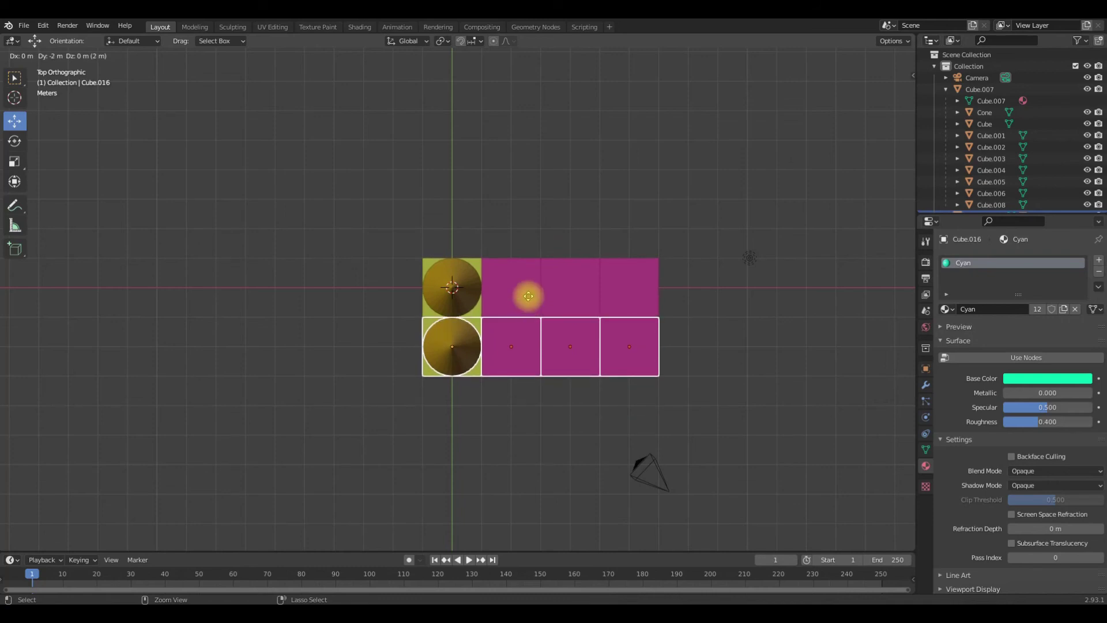
{"action": "left_click", "coordinate": [529, 295]}
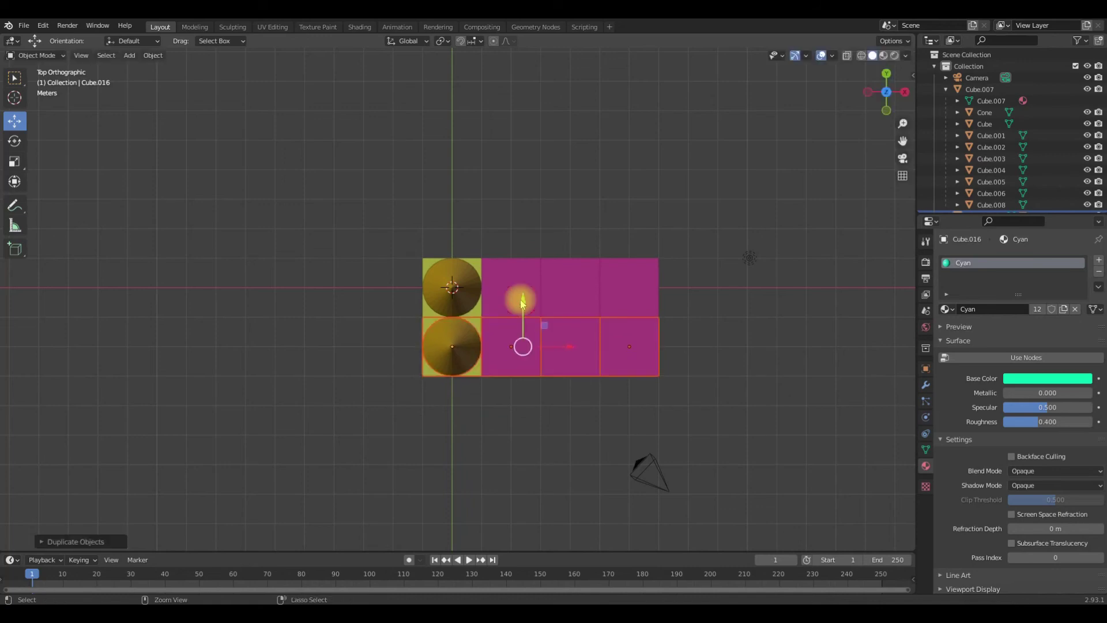
- Rotate the copy 90° counterclockwise and move it along negative Y until its wall end meets the original tower
{"action": "left_click", "coordinate": [15, 141]}
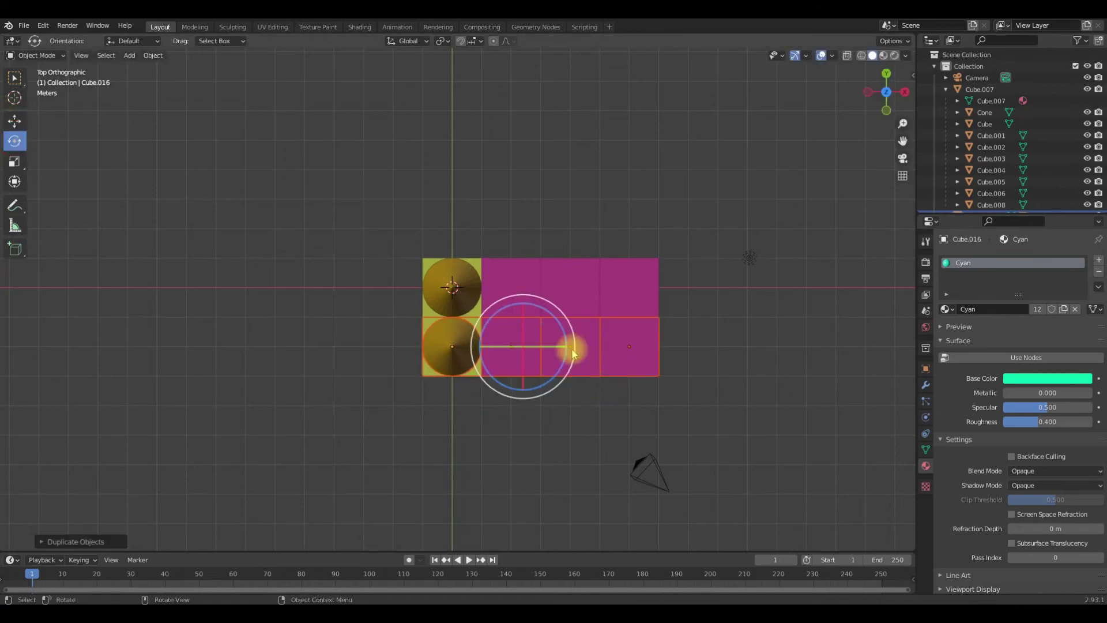
{"action": "left_click_drag", "start_coordinate": [559, 321], "coordinate": [411, 210]}
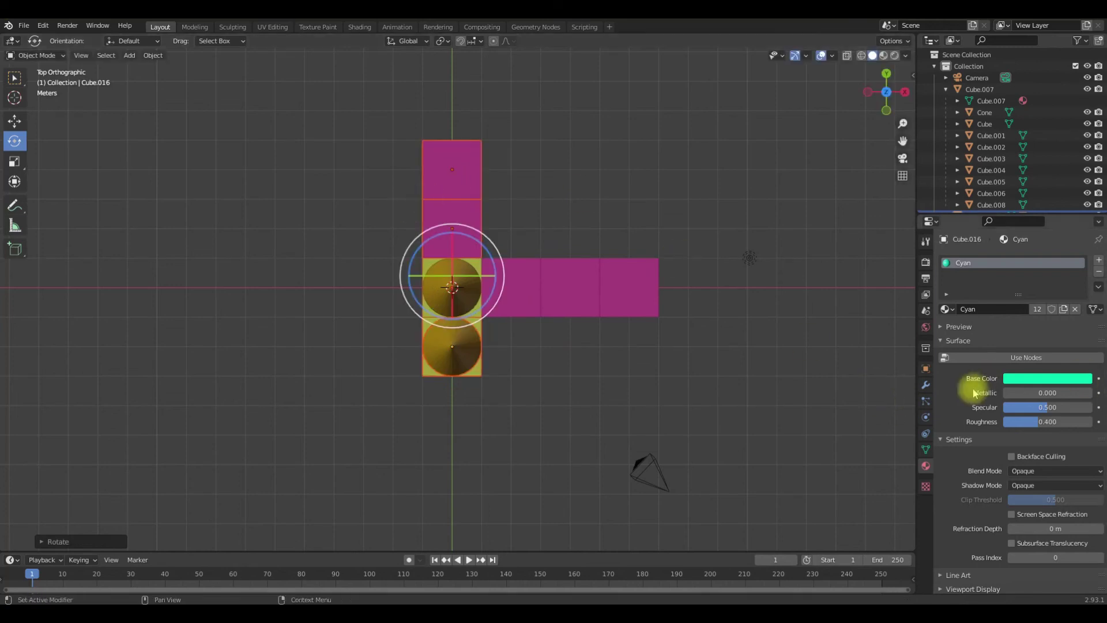
{"action": "mouse_move", "coordinate": [468, 236]}
{"action": "left_mouse_down", "text": "ctrl"}
{"action": "mouse_move", "coordinate": [444, 230]}
{"action": "mouse_move", "coordinate": [482, 248]}
{"action": "left_mouse_up", "text": "ctrl"}
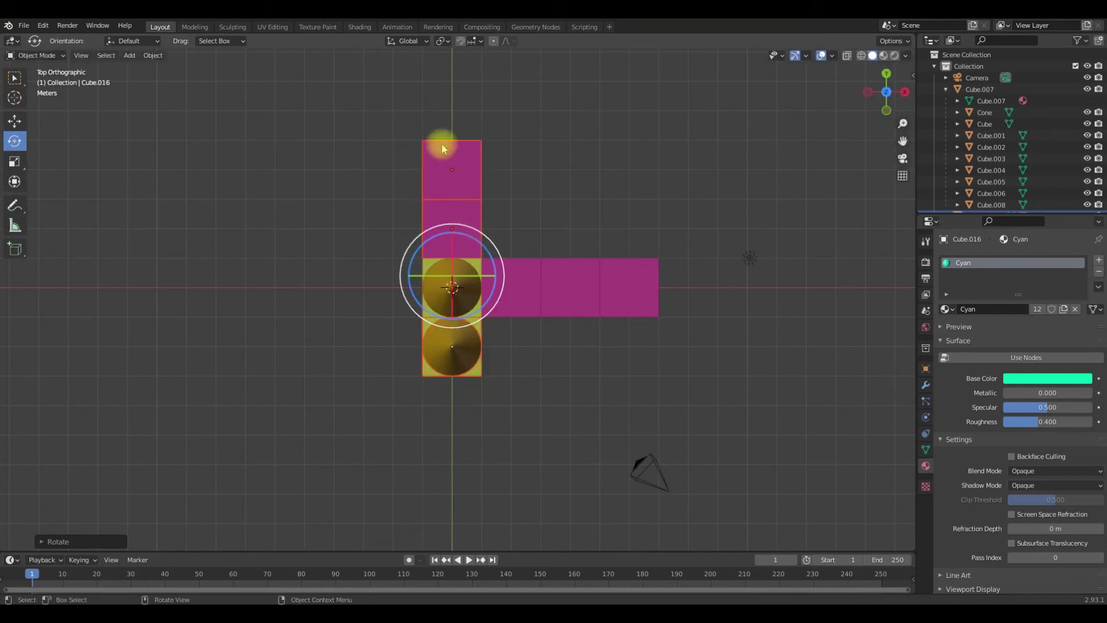
{"action": "left_click", "coordinate": [13, 123]}
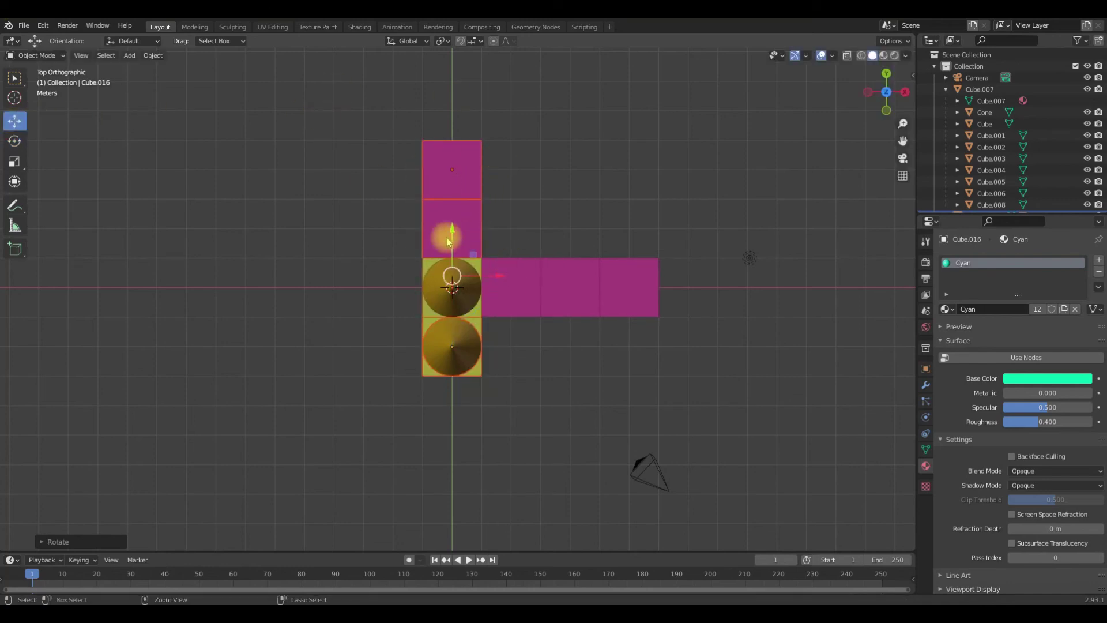
{"action": "left_click_drag", "start_coordinate": [452, 230], "coordinate": [472, 419]}
{"action": "scroll", "coordinate": [594, 408], "scroll_direction": "down", "scroll_amount": 6}
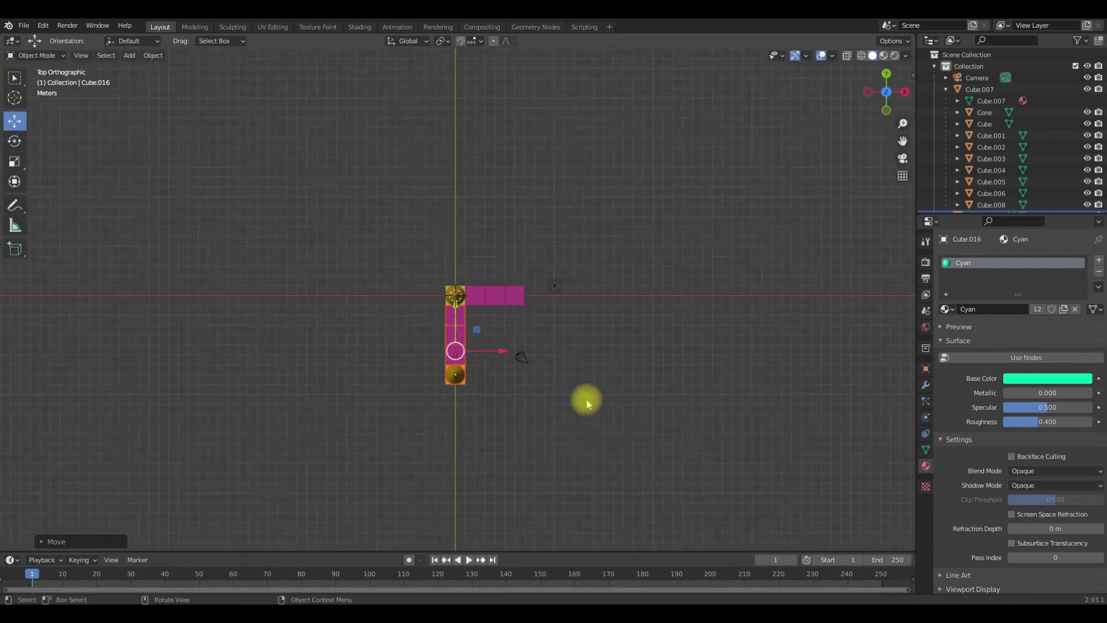
{"action": "scroll", "coordinate": [586, 401], "scroll_direction": "up", "scroll_amount": 3}
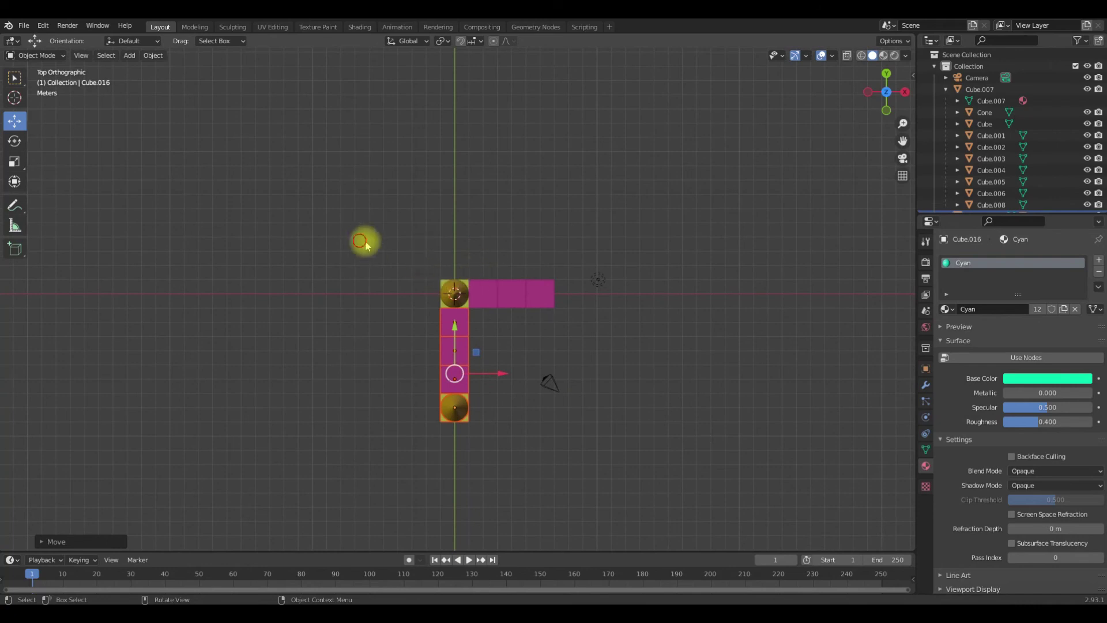
- Select the original Cube.007 hierarchy again and duplicate it 8 m along X, at the end of the original wall
{"action": "left_click_drag", "start_coordinate": [358, 240], "coordinate": [576, 293]}
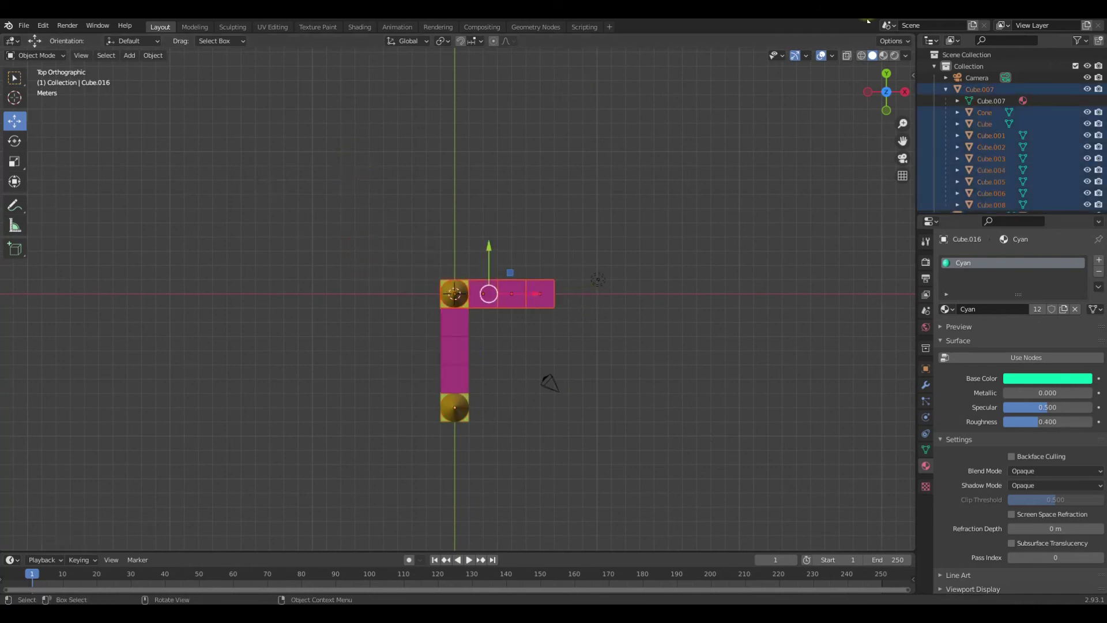
{"action": "left_click", "coordinate": [1039, 90]}
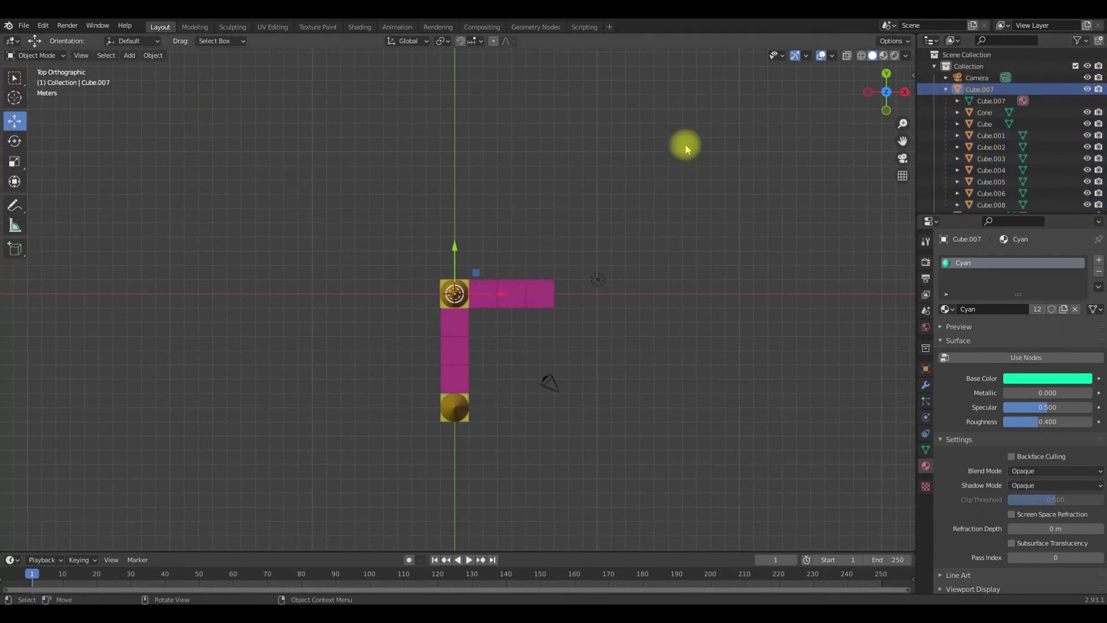
{"action": "right_click", "coordinate": [990, 92]}
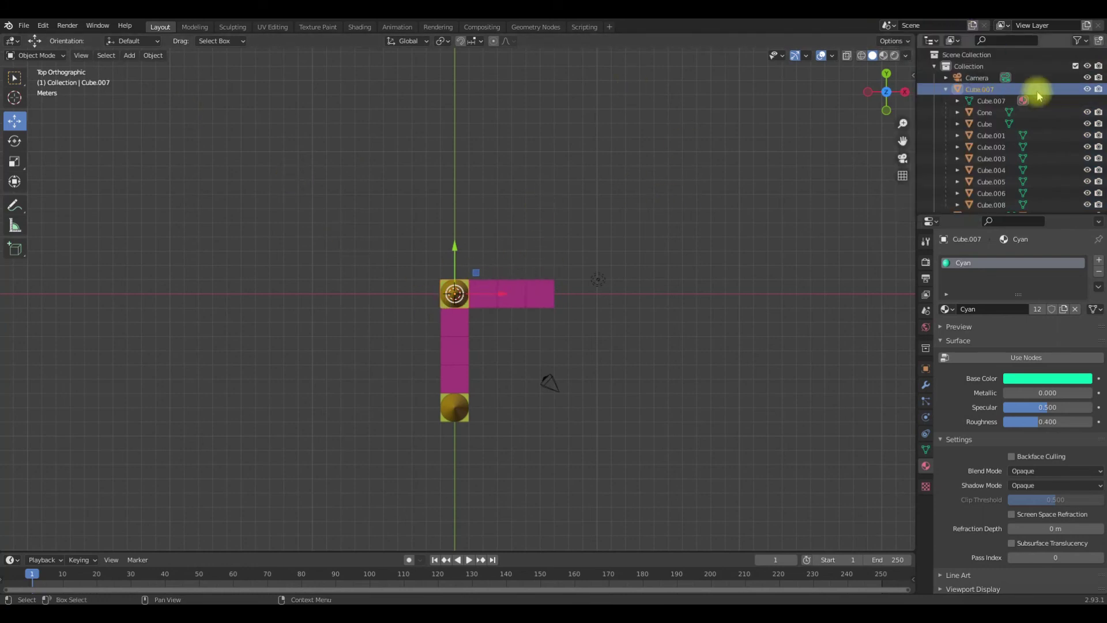
{"action": "right_click", "coordinate": [989, 93]}
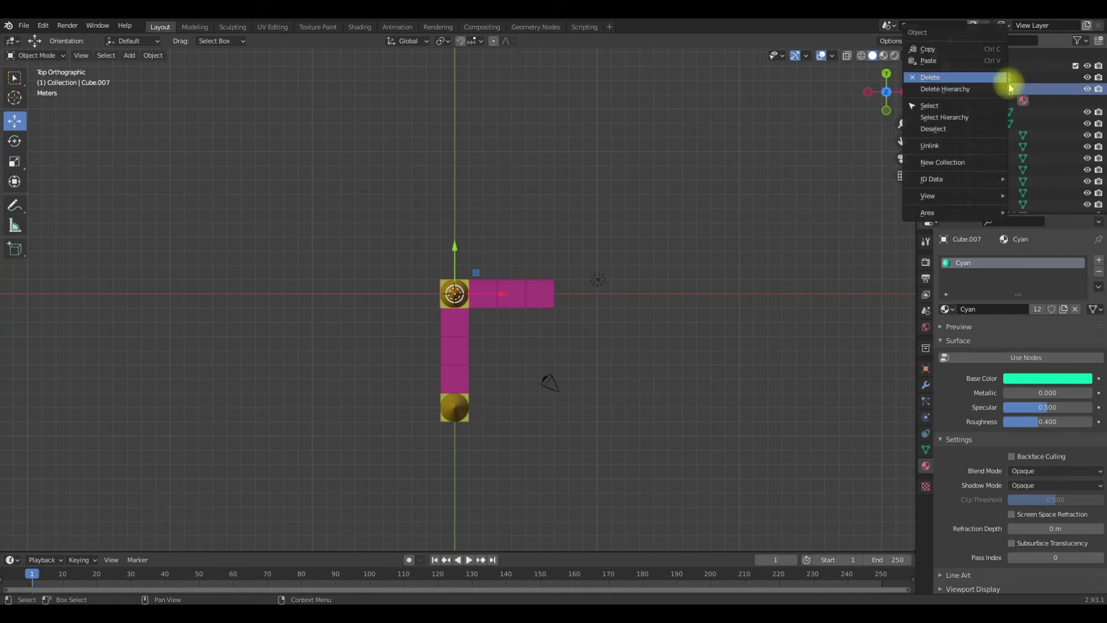
{"action": "left_click", "coordinate": [972, 117]}
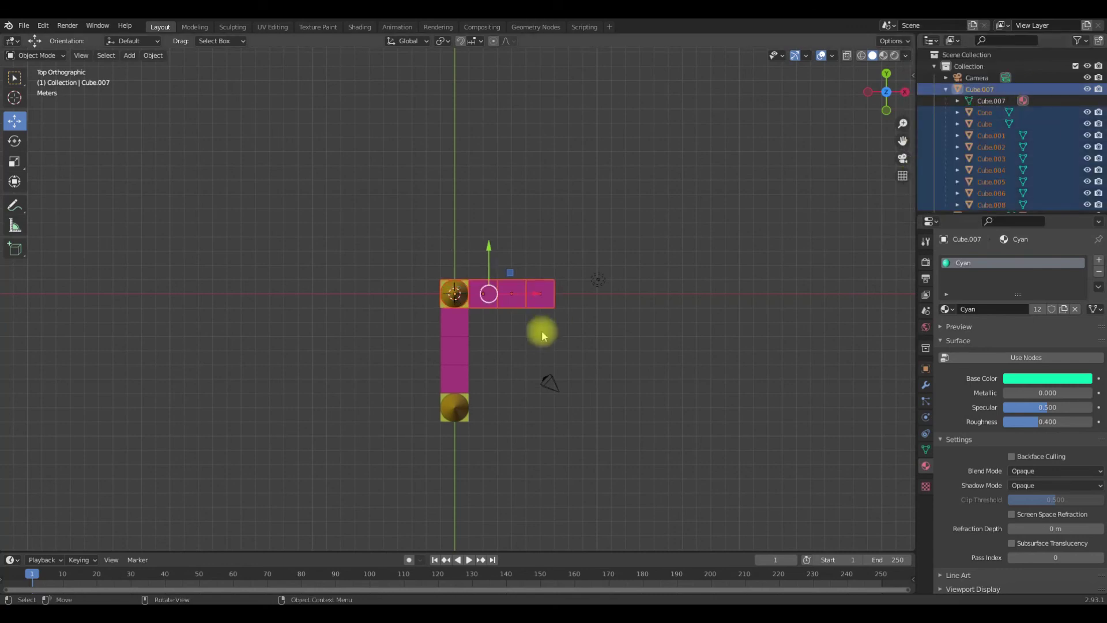
{"action": "key", "text": "shift+d"}
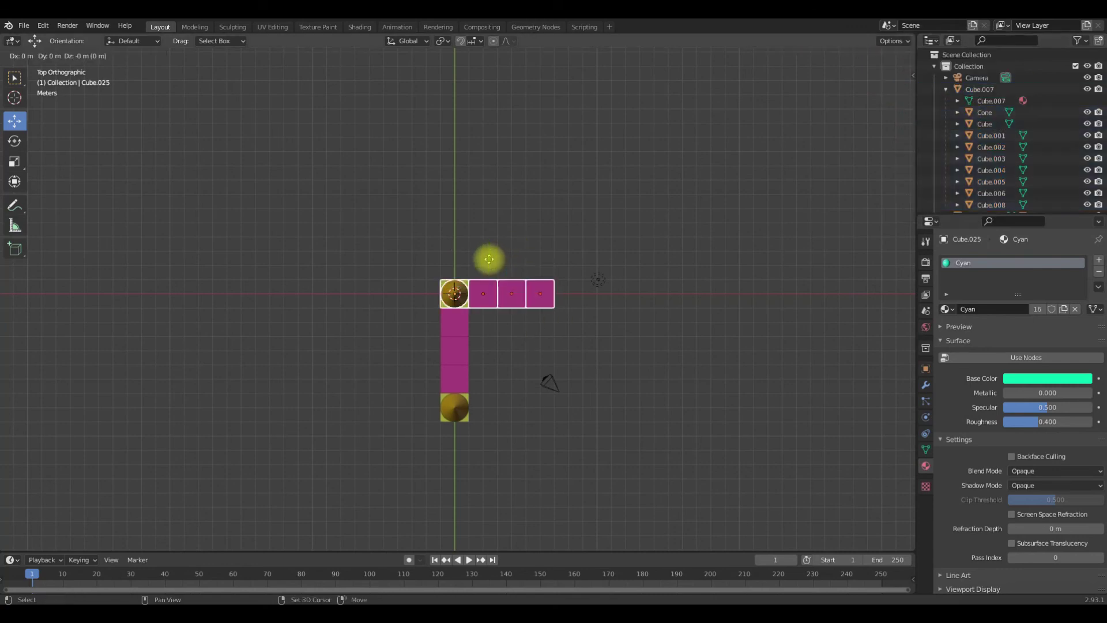
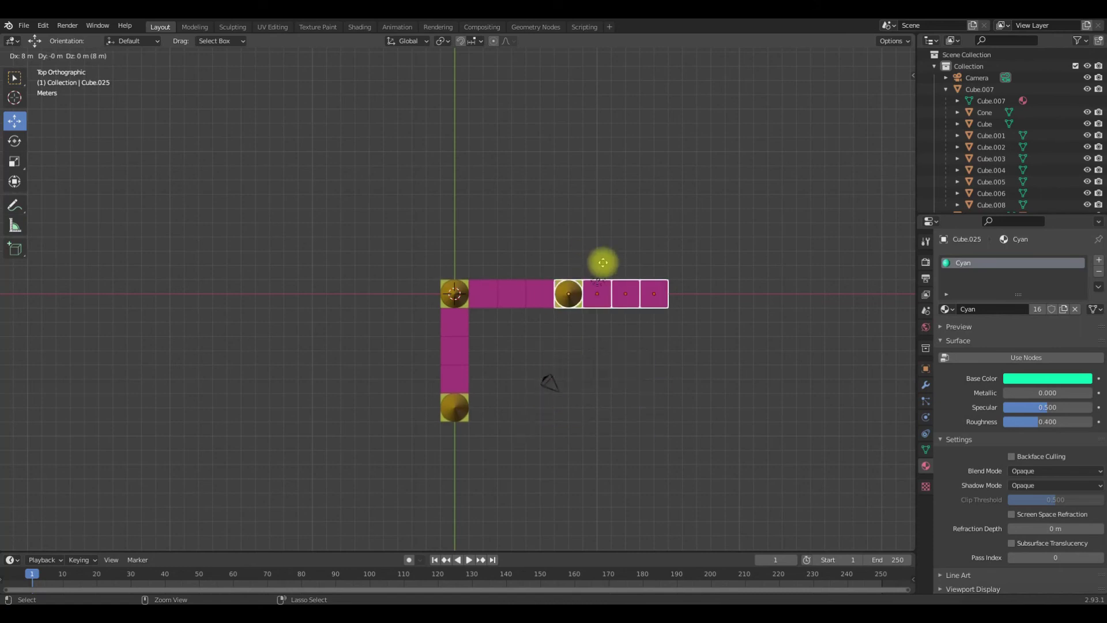
{"action": "left_click", "coordinate": [605, 262]}
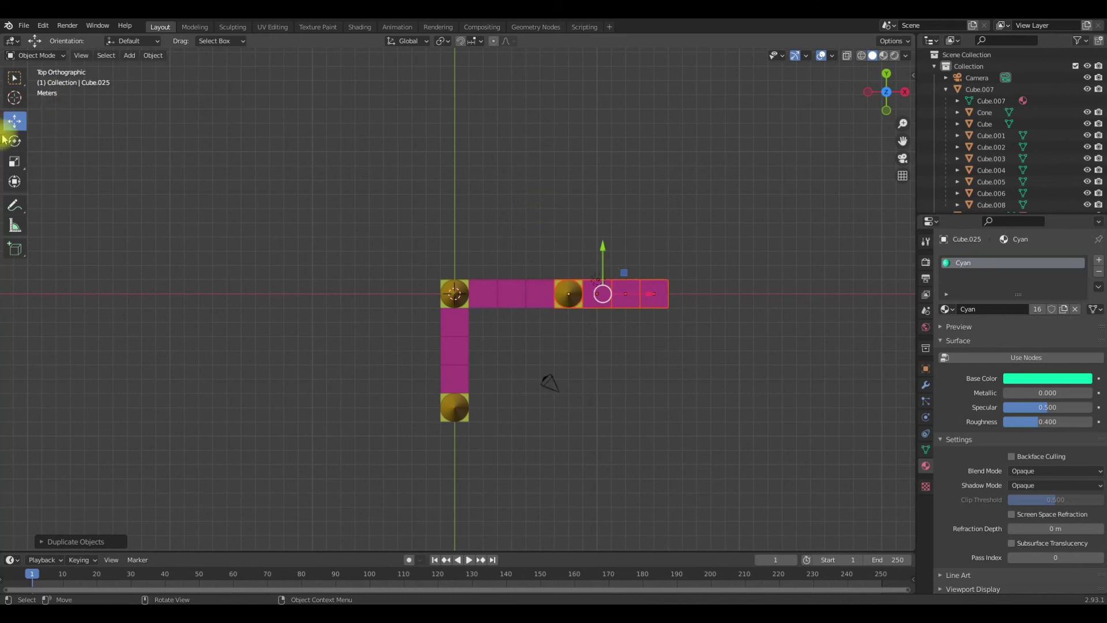
- Rotate the second copy 90° clockwise so its wall runs along negative Y, with its tower at the original wall's end
{"action": "left_click", "coordinate": [17, 141]}
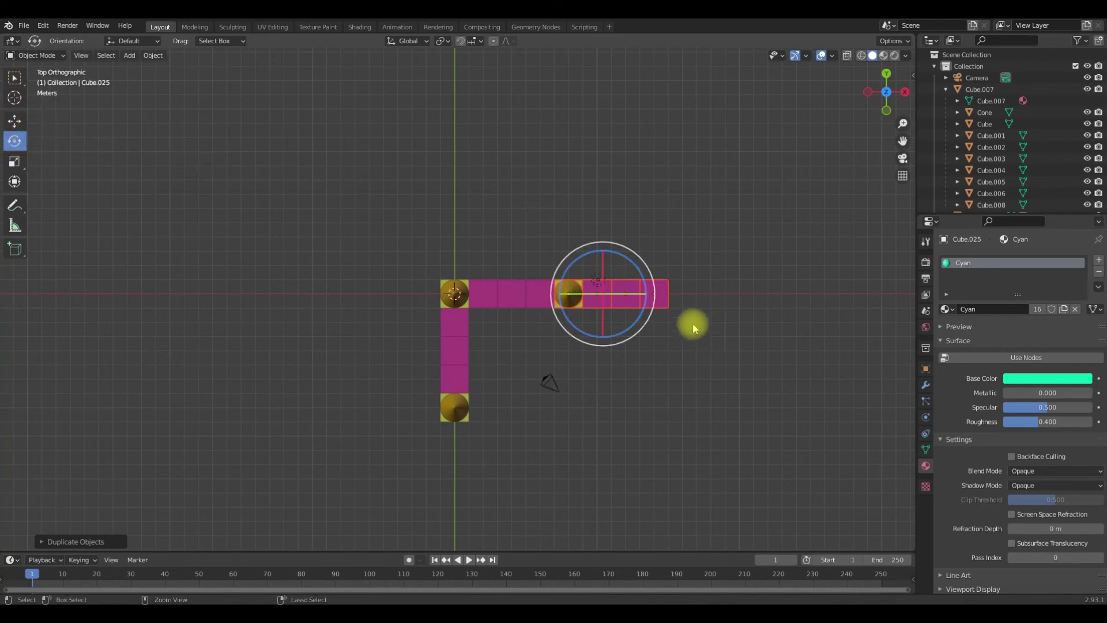
{"action": "left_click_drag", "start_coordinate": [648, 306], "coordinate": [549, 435]}
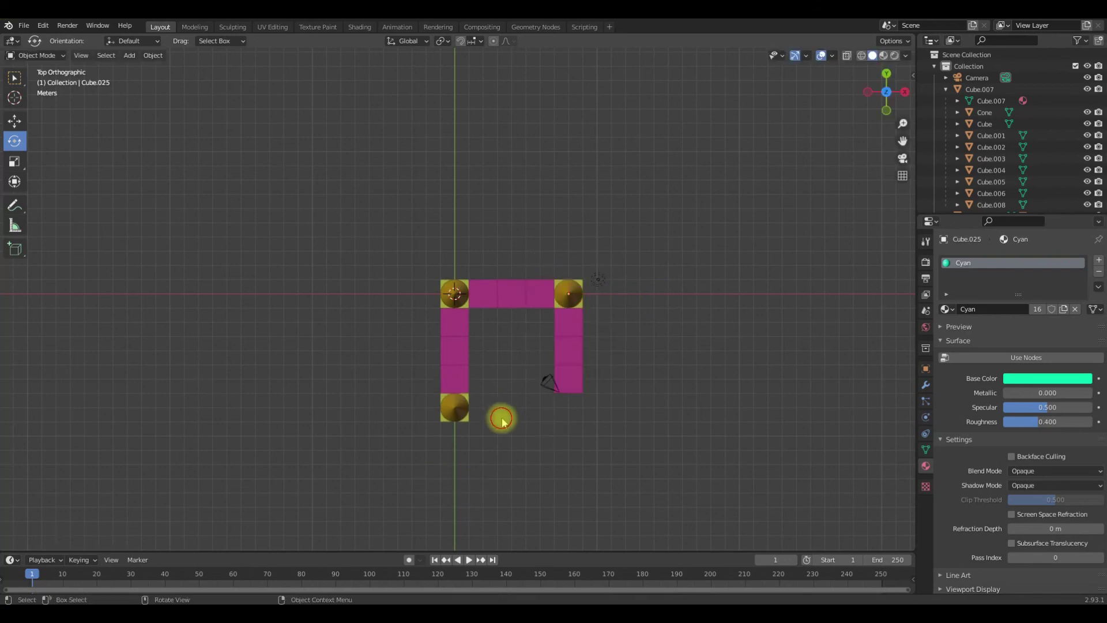
{"action": "scroll", "coordinate": [517, 421], "scroll_direction": "up", "scroll_amount": 3}
{"action": "scroll", "coordinate": [499, 463], "scroll_direction": "down", "scroll_amount": 1}
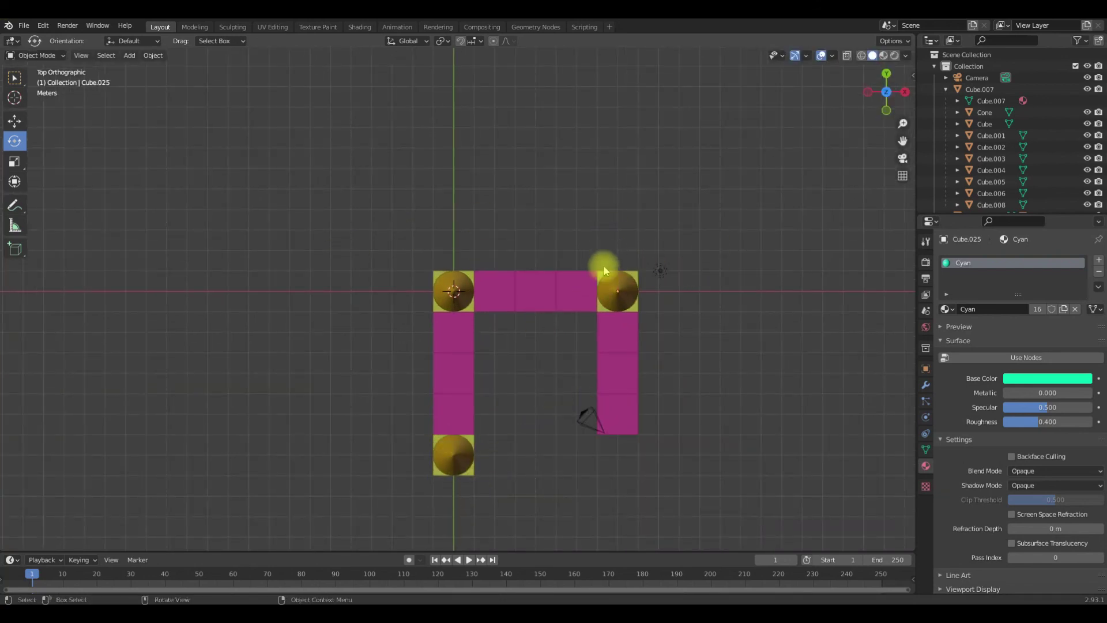
{"action": "left_click_drag", "start_coordinate": [608, 250], "coordinate": [638, 545]}
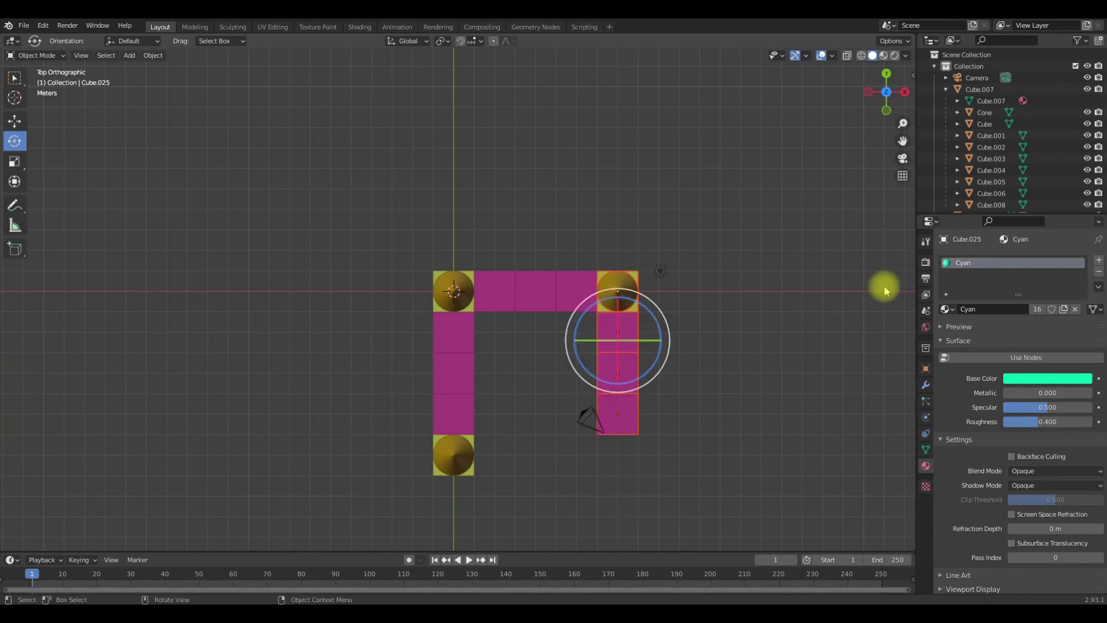
- Select the original Cube.007 hierarchy and duplicate it once more, placing this copy just beyond the open side of the square
{"action": "left_click", "coordinate": [993, 89]}
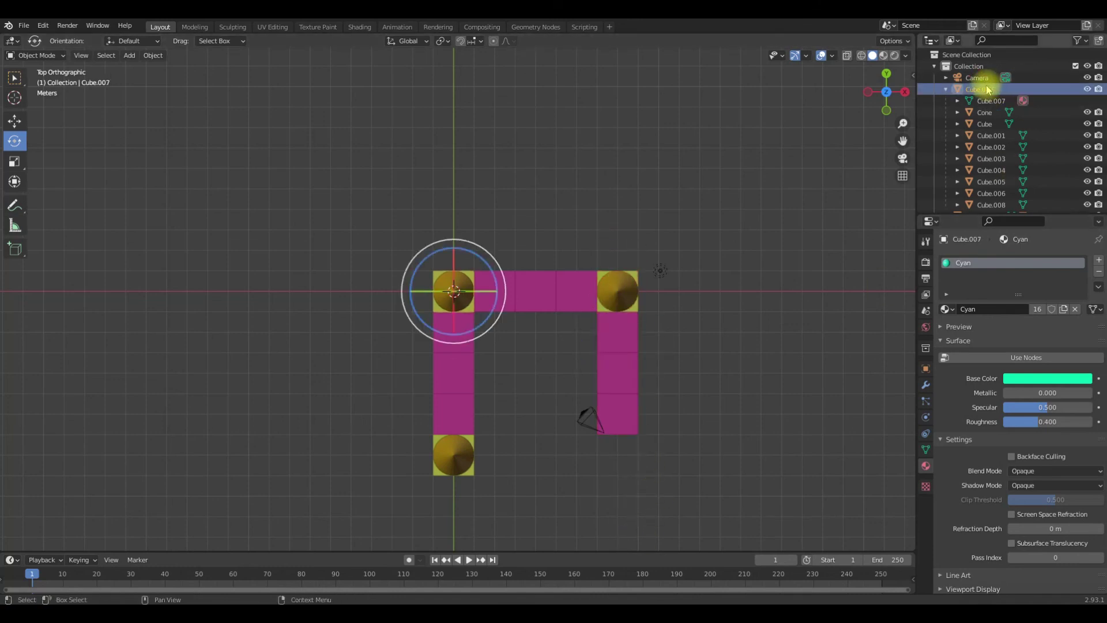
{"action": "right_click", "coordinate": [978, 91]}
{"action": "left_click", "coordinate": [968, 123]}
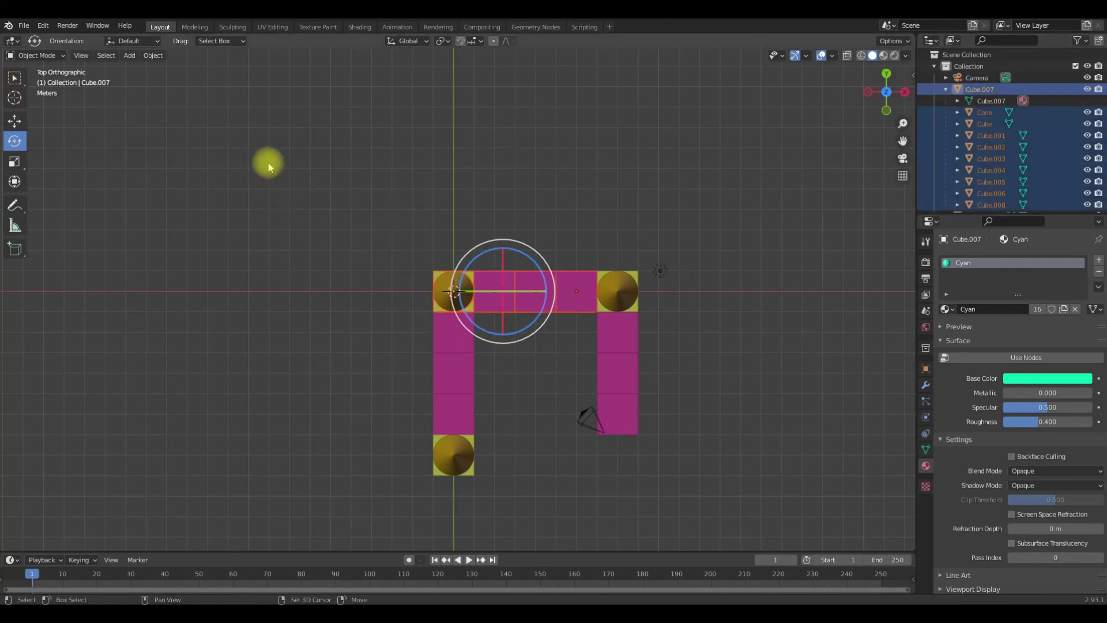
{"action": "key", "text": "shift+d"}
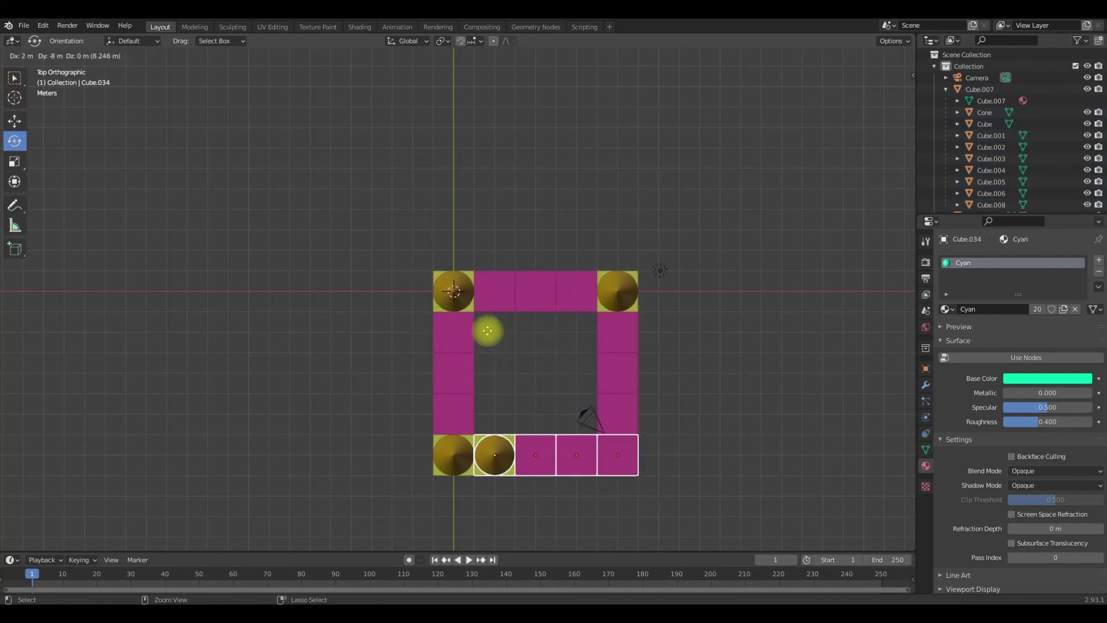
{"action": "left_click", "coordinate": [485, 378]}
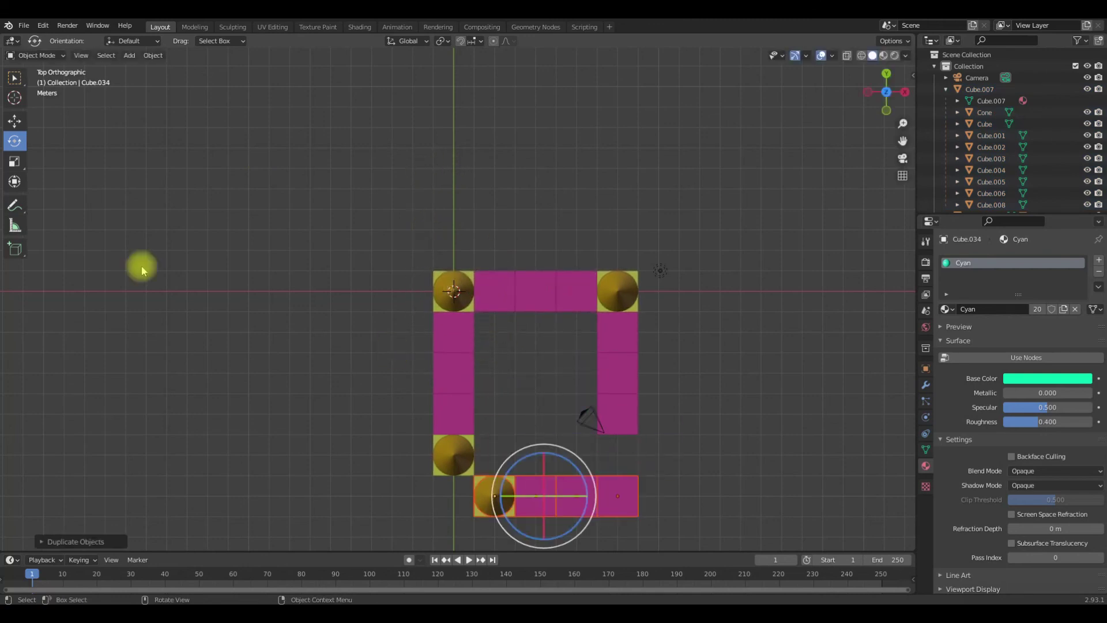
- Rotate the third wall-and-tower copy 180° and move it to close the open side of the square, its tower at the empty corner
{"action": "left_click_drag", "start_coordinate": [565, 459], "coordinate": [276, 388], "text": "ctrl"}
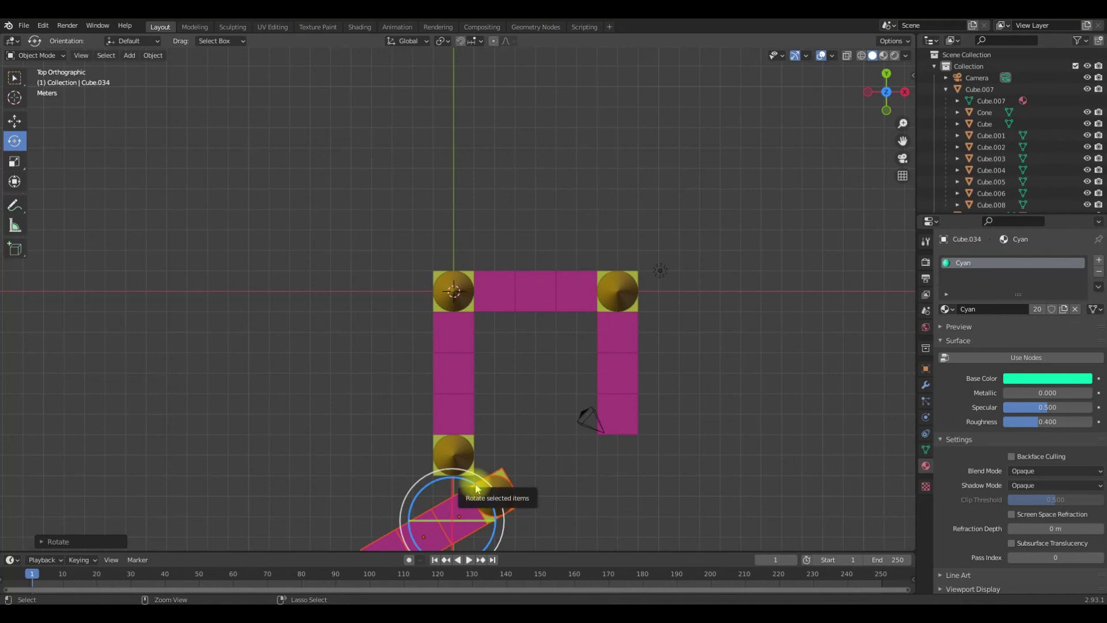
{"action": "mouse_move", "coordinate": [476, 485]}
{"action": "left_mouse_down", "text": "ctrl"}
{"action": "mouse_move", "coordinate": [495, 476]}
{"action": "mouse_move", "coordinate": [466, 471]}
{"action": "mouse_move", "coordinate": [481, 471]}
{"action": "left_mouse_up", "text": "ctrl"}
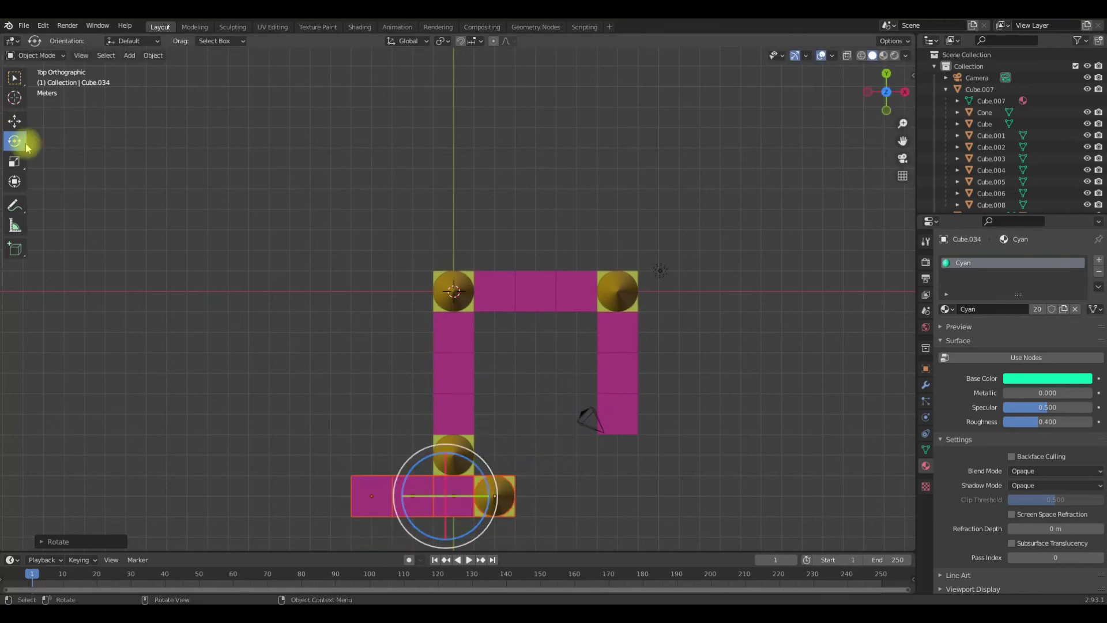
{"action": "left_click", "coordinate": [15, 121]}
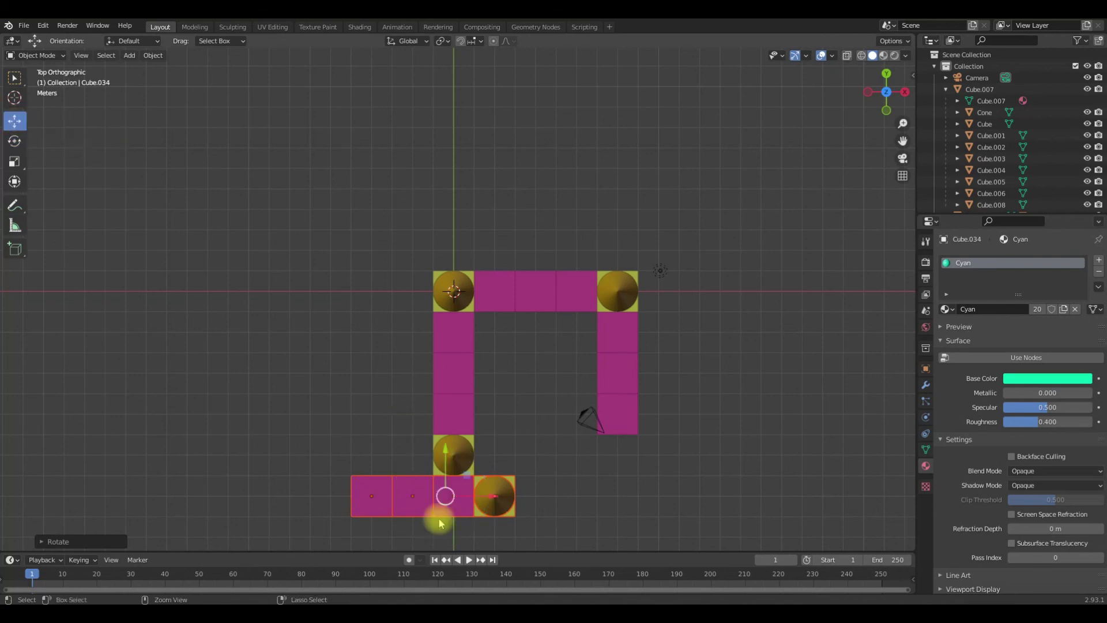
{"action": "left_click_drag", "start_coordinate": [497, 501], "coordinate": [570, 385], "text": "ctrl"}
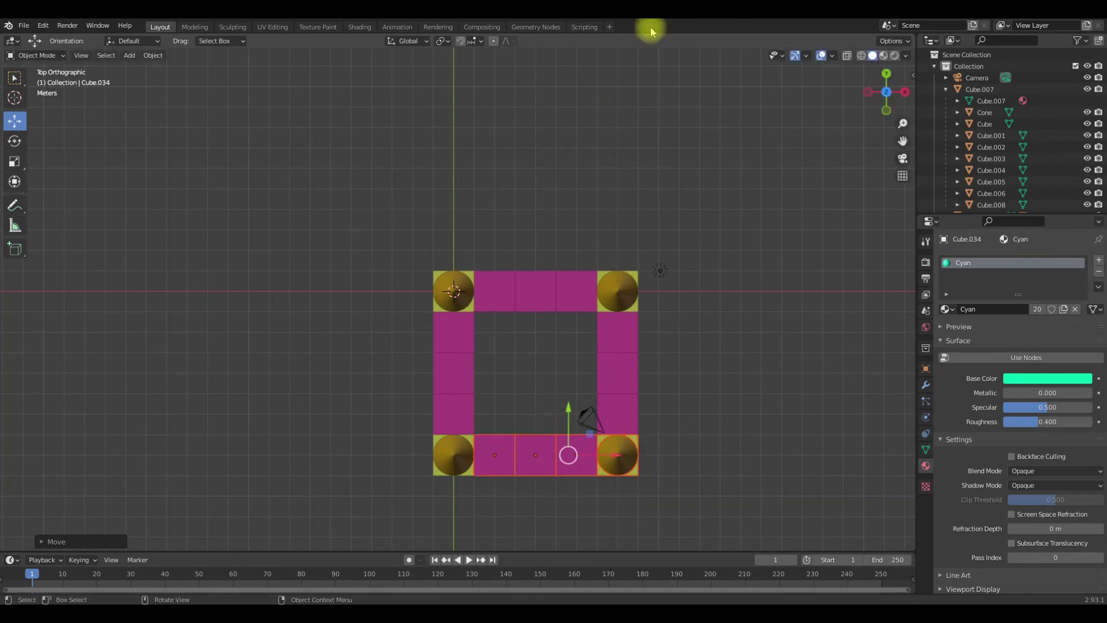
- On the positive X wall, assign the Cyan material to upper block Cube.024 and Fusia to Cube.023 beneath it
{"action": "middle_click_drag", "start_coordinate": [690, 384], "coordinate": [308, 383]}
{"action": "middle_click_drag", "start_coordinate": [529, 336], "coordinate": [585, 370]}
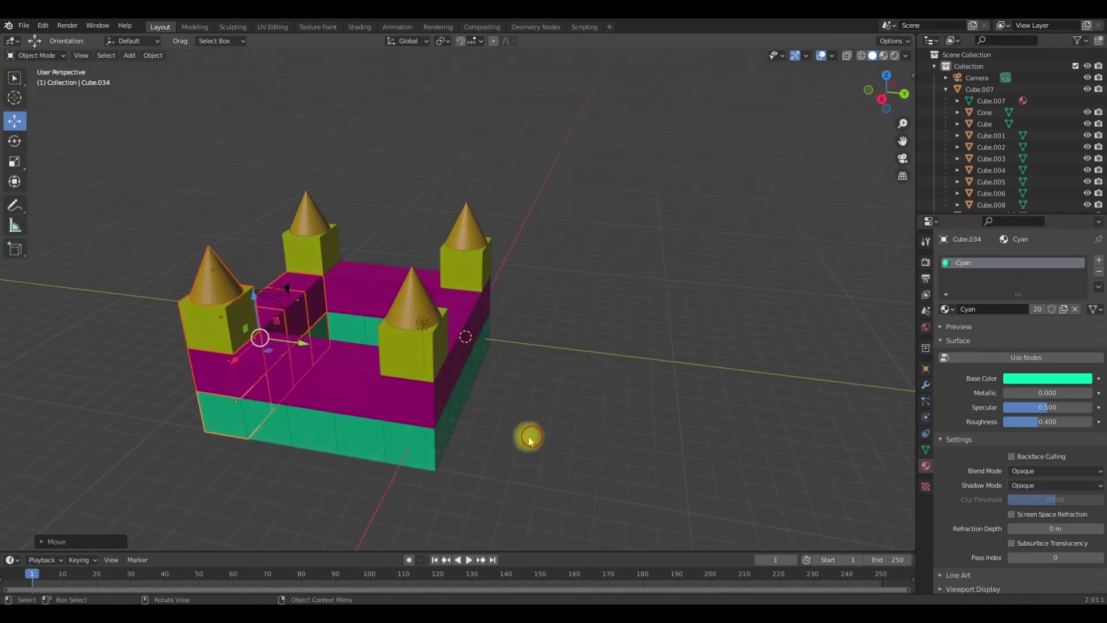
{"action": "left_click", "coordinate": [343, 414]}
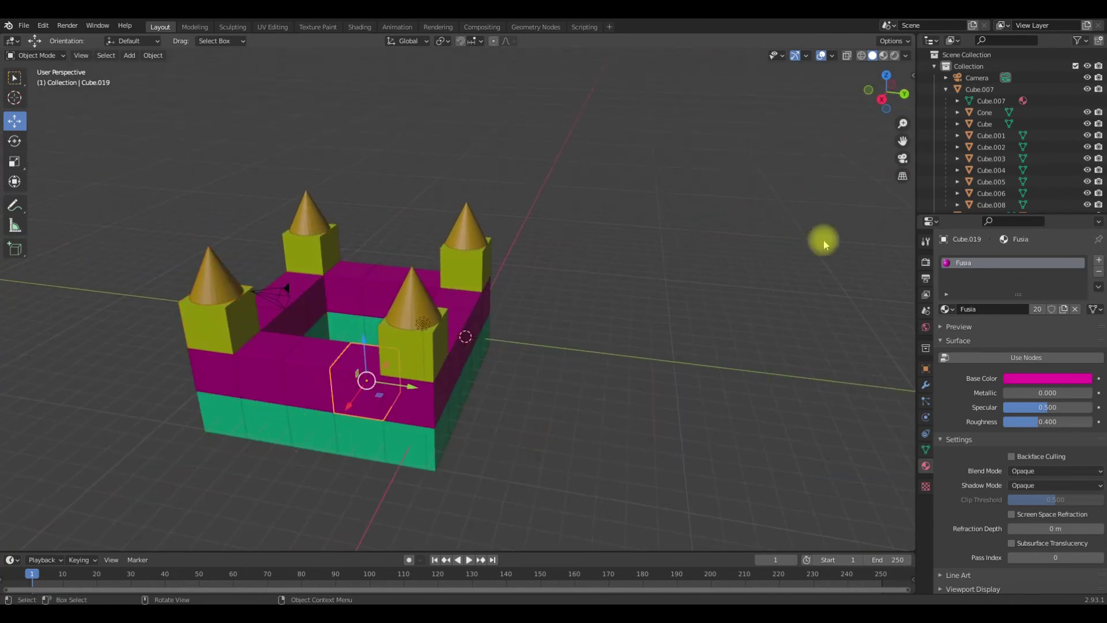
{"action": "left_click", "coordinate": [258, 387]}
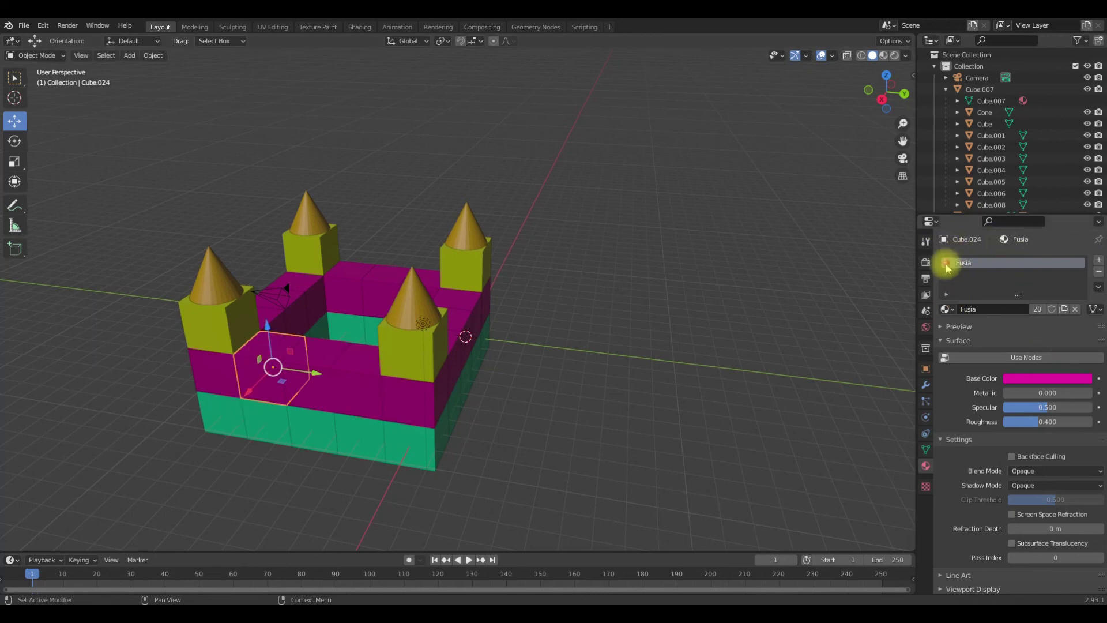
{"action": "left_click", "coordinate": [946, 310]}
{"action": "left_click", "coordinate": [967, 338]}
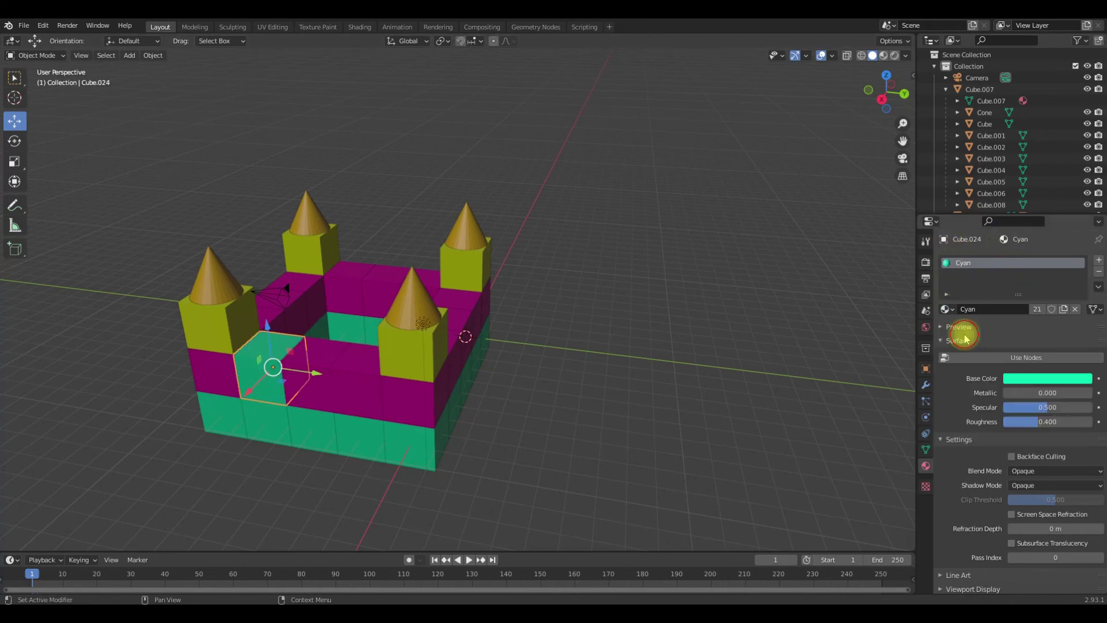
{"action": "left_click", "coordinate": [260, 415]}
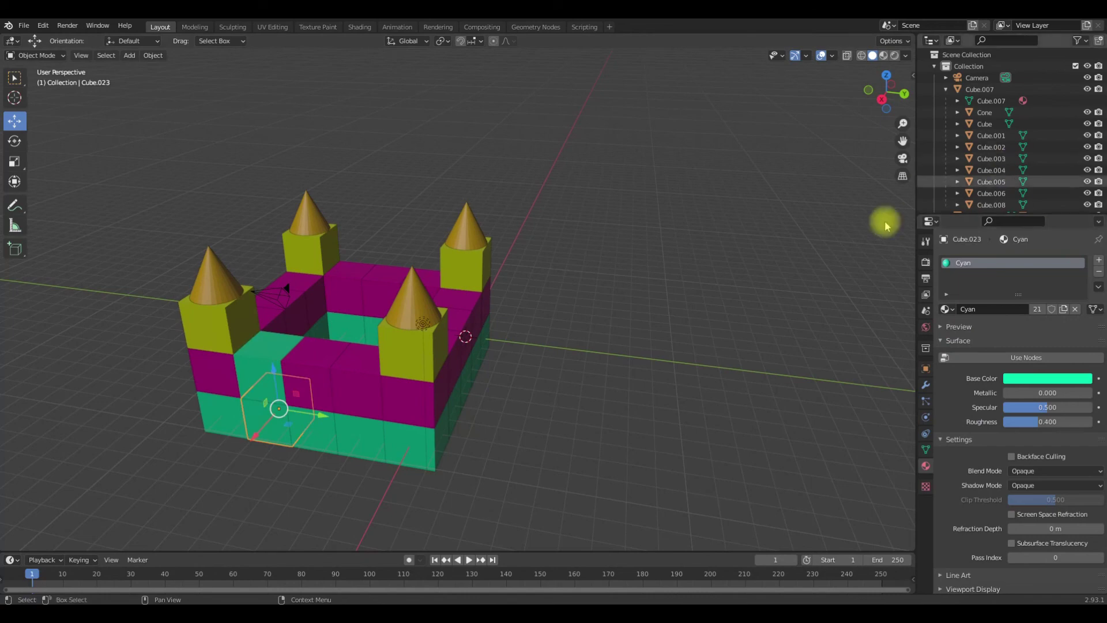
{"action": "left_click", "coordinate": [946, 310]}
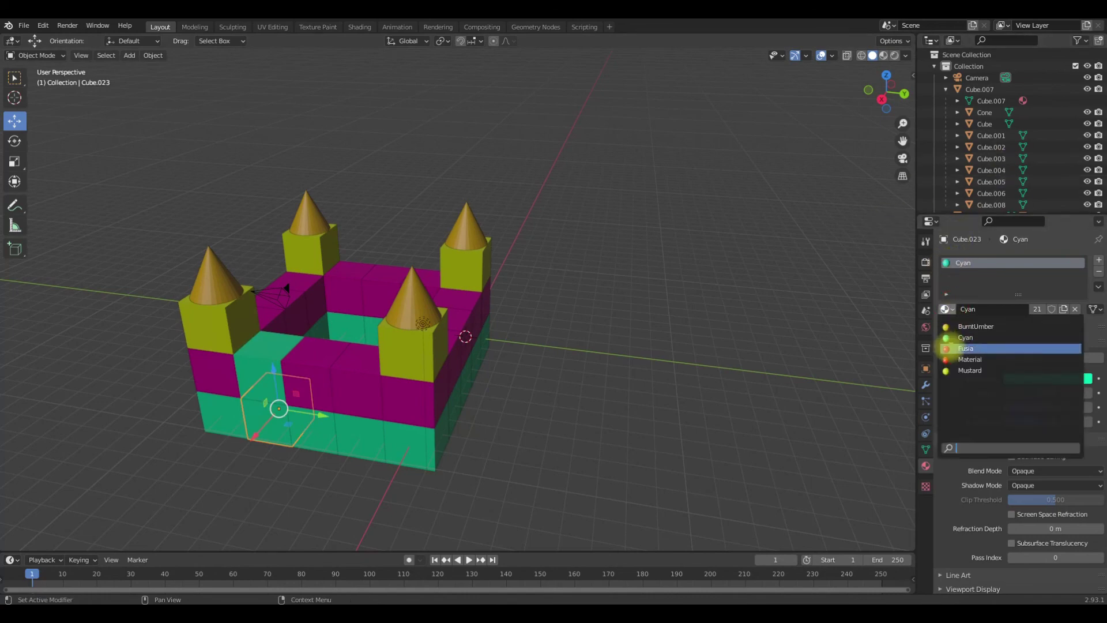
{"action": "left_click", "coordinate": [960, 349]}
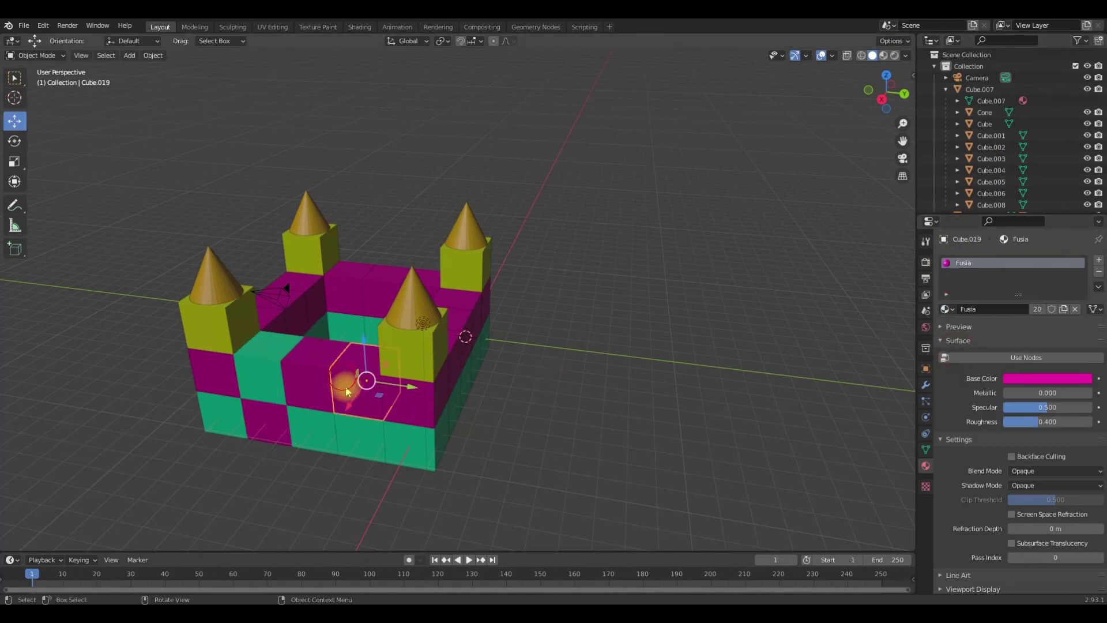
- At the other end of that wall, assign Cyan to upper block Cube.019 and Fusia to Cube.018 below it
{"action": "left_click", "coordinate": [353, 452]}
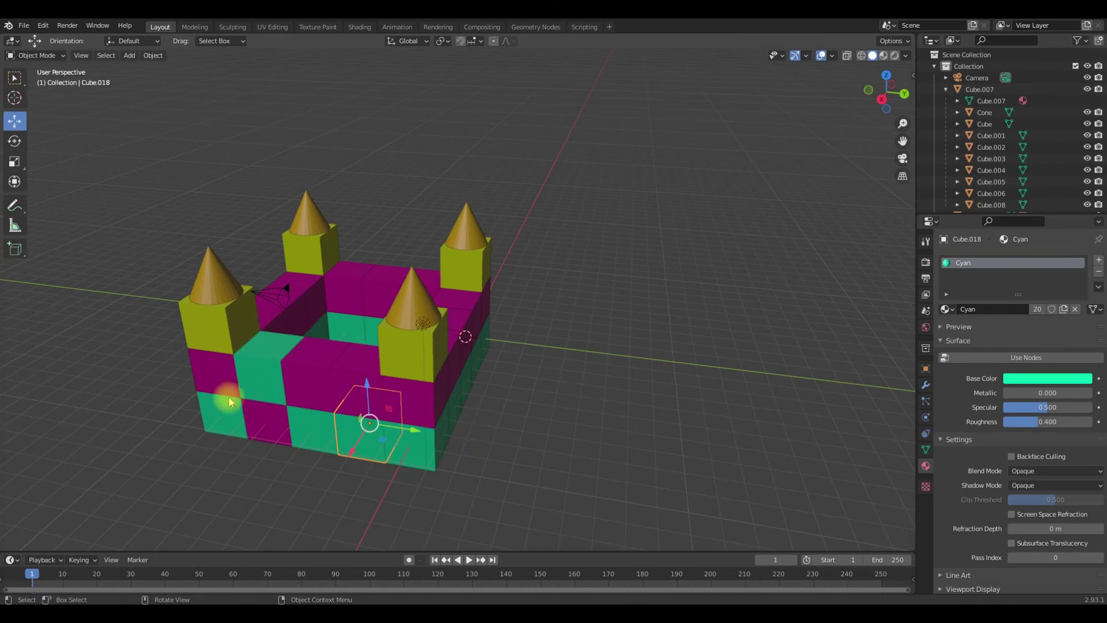
{"action": "left_click", "coordinate": [346, 379]}
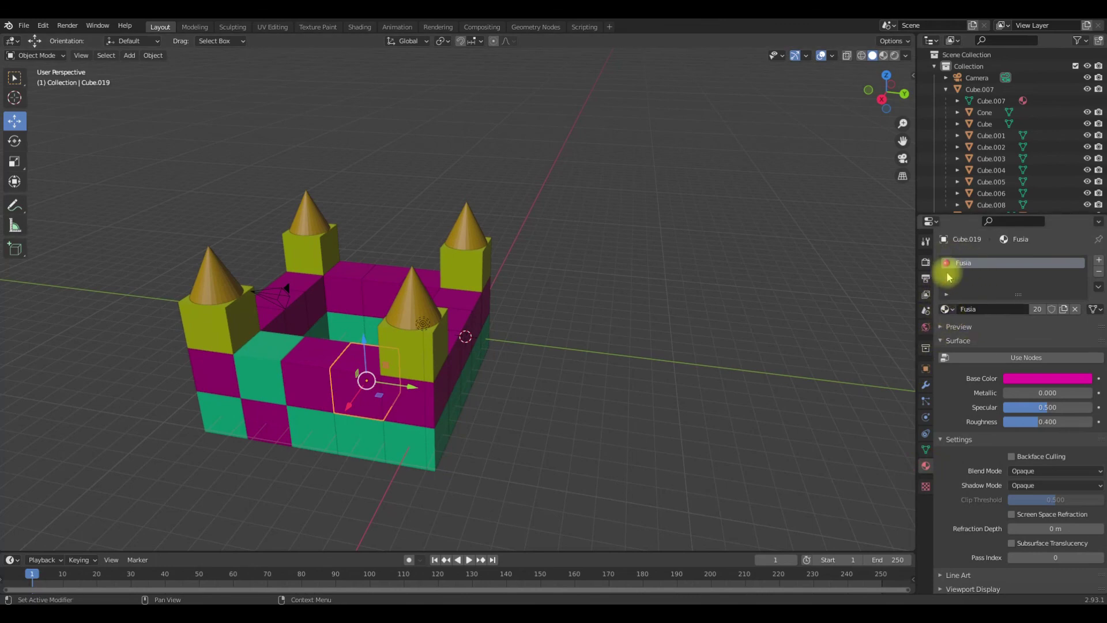
{"action": "left_click", "coordinate": [949, 309]}
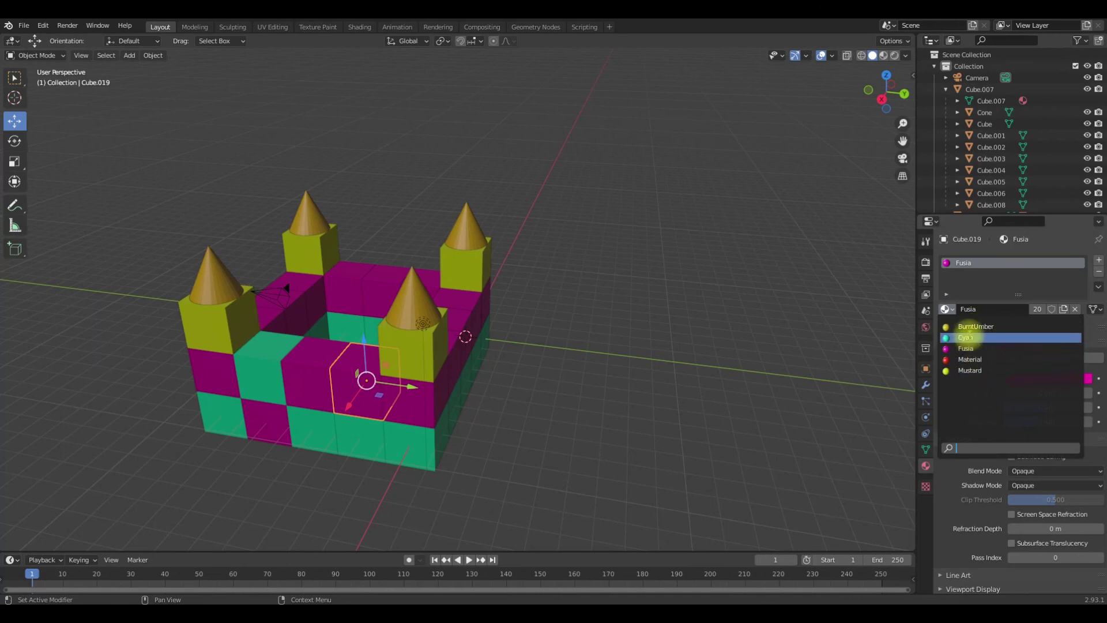
{"action": "left_click", "coordinate": [972, 337]}
{"action": "left_click", "coordinate": [360, 432]}
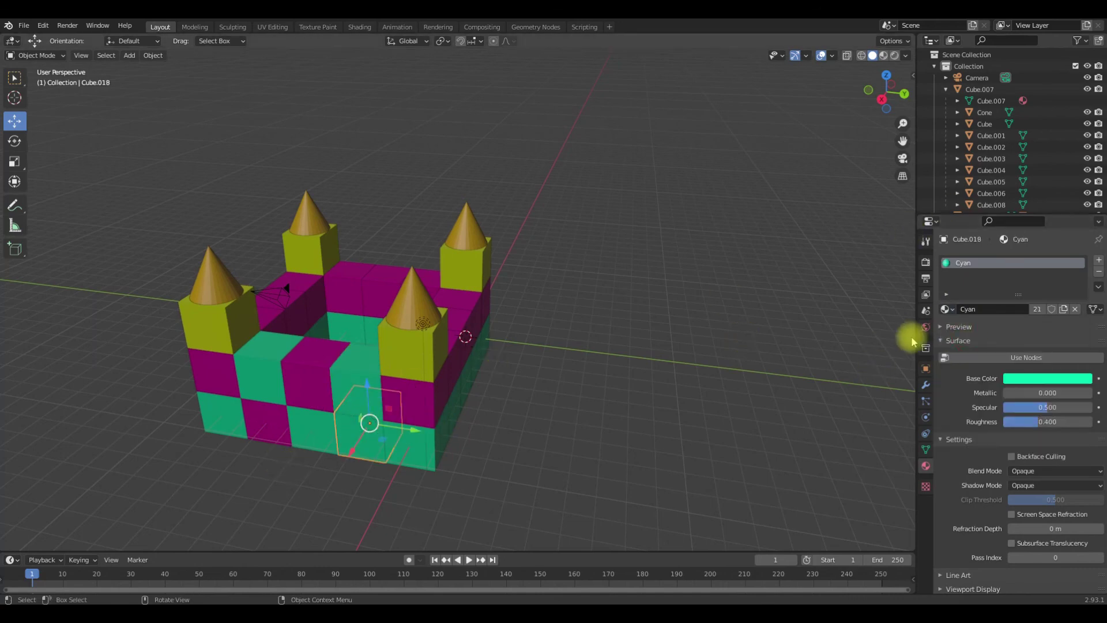
{"action": "left_click", "coordinate": [947, 309]}
{"action": "left_click", "coordinate": [957, 349]}
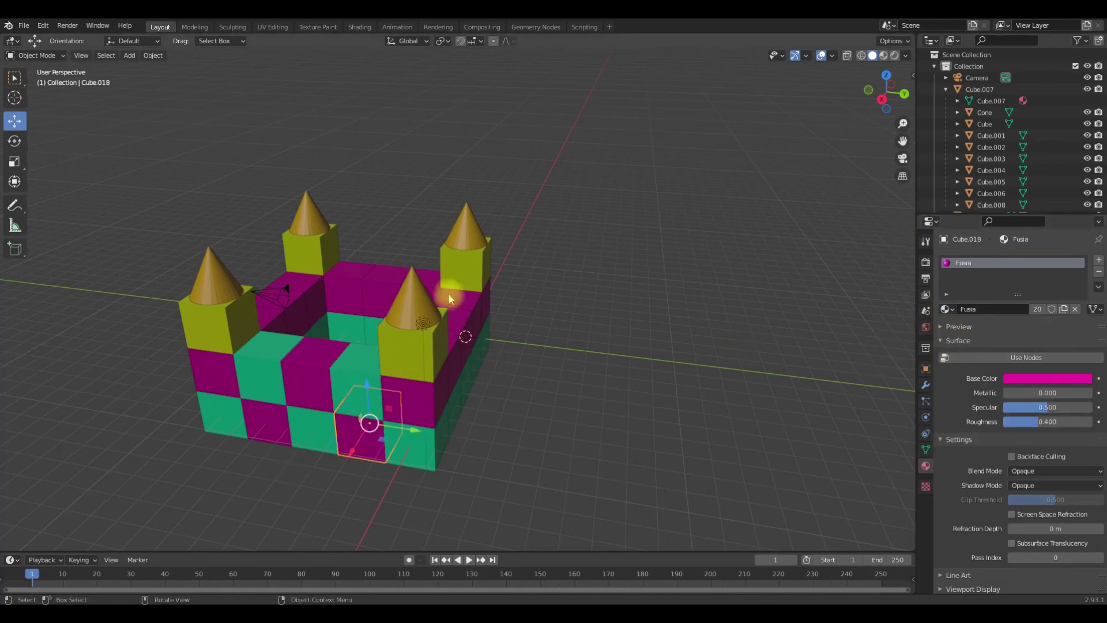
- On the original wall along X, assign Cyan to upper block Cube.006 and Fusia to lower block Cube.005
{"action": "middle_click_drag", "start_coordinate": [548, 423], "coordinate": [479, 418]}
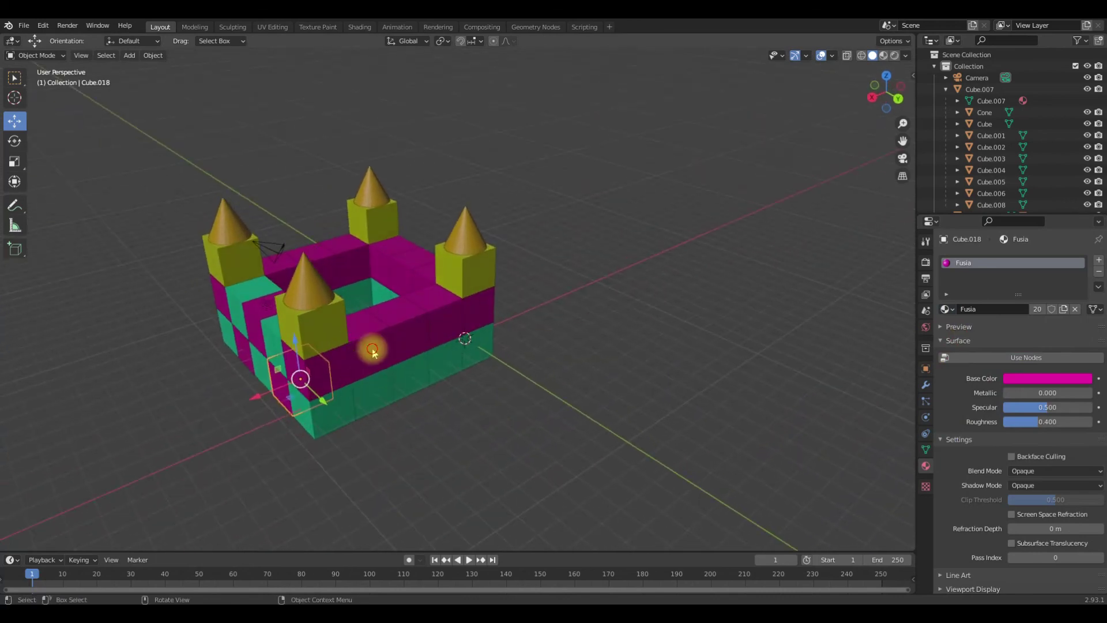
{"action": "left_click", "coordinate": [371, 346]}
{"action": "left_click", "coordinate": [946, 309]}
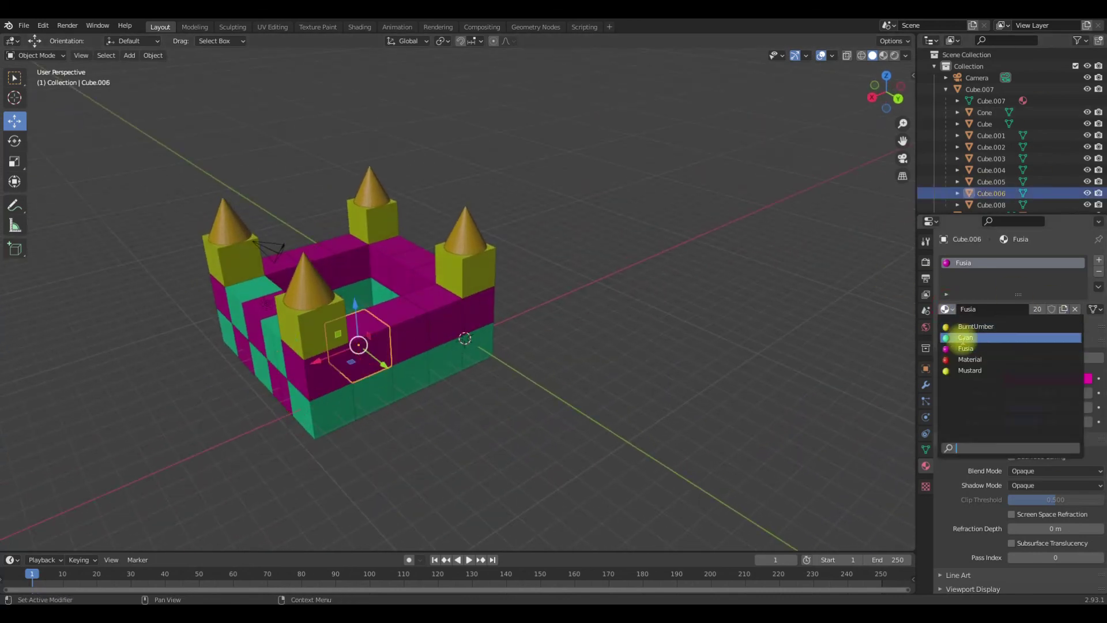
{"action": "left_click", "coordinate": [957, 336]}
{"action": "left_click", "coordinate": [369, 383]}
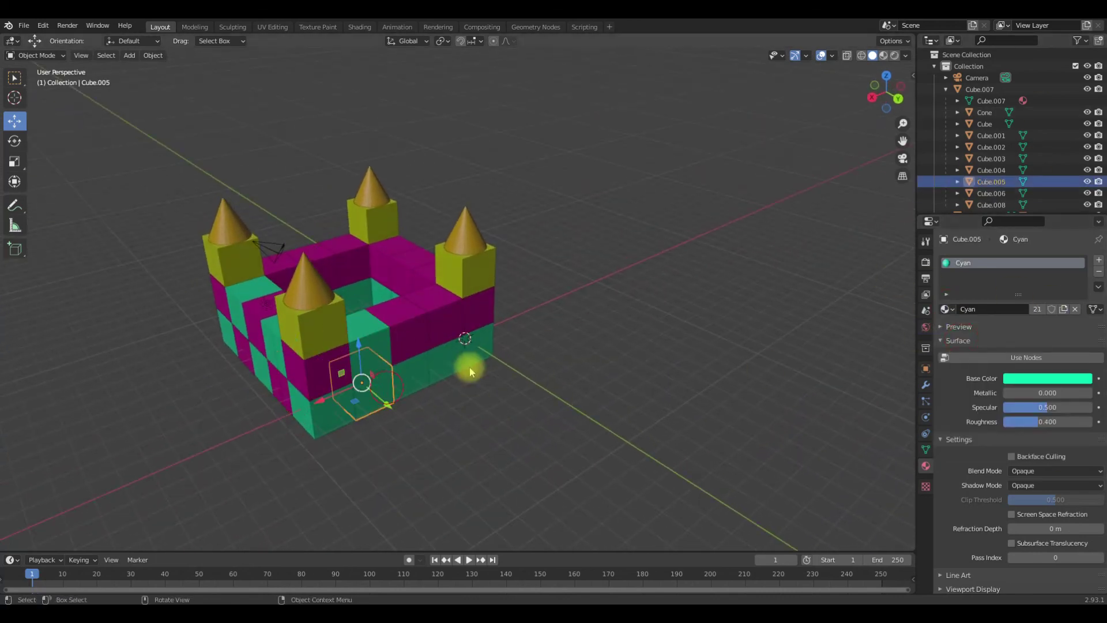
{"action": "left_click", "coordinate": [943, 309]}
{"action": "left_click", "coordinate": [974, 335]}
- Beside the origin tower on the original wall, assign Cyan to upper block Cube.001 and Fusia to the lower block Cube
{"action": "middle_click_drag", "start_coordinate": [524, 391], "coordinate": [393, 329]}
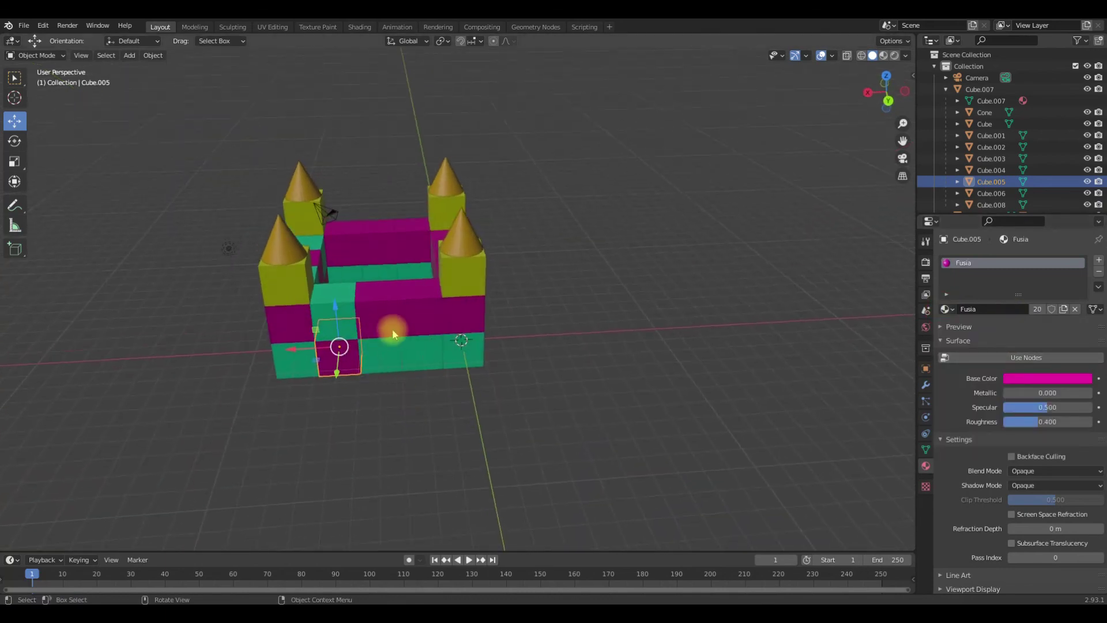
{"action": "left_click", "coordinate": [427, 311]}
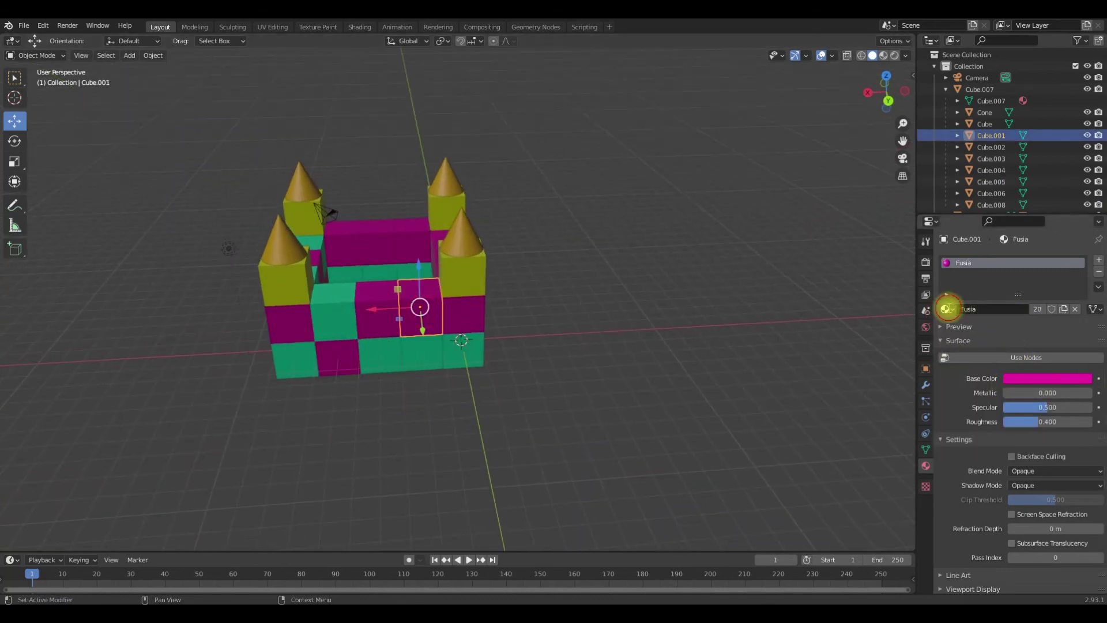
{"action": "left_click", "coordinate": [944, 309]}
{"action": "left_click", "coordinate": [970, 329]}
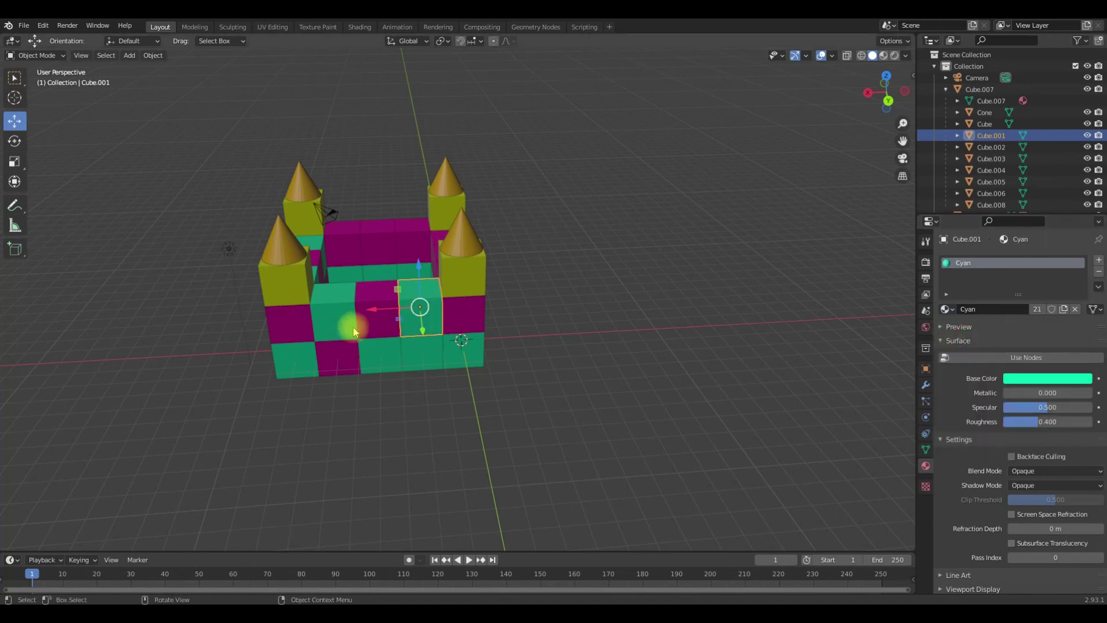
{"action": "left_click", "coordinate": [436, 355]}
{"action": "left_click", "coordinate": [944, 309]}
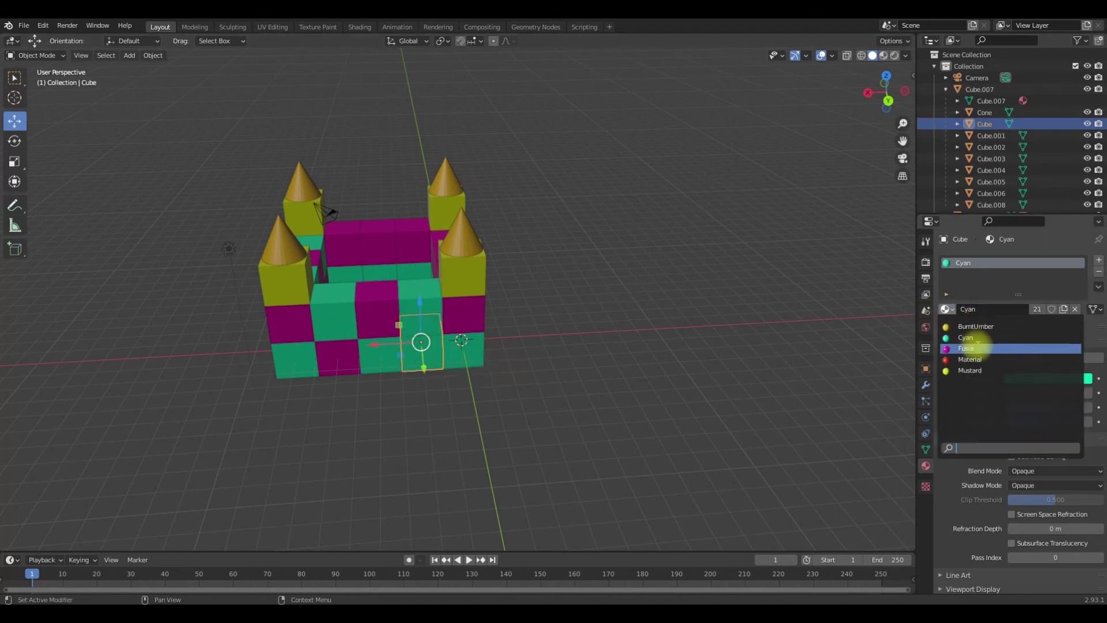
{"action": "left_click", "coordinate": [966, 348]}
- On the wall running from the origin along negative Y, assign Cyan to upper block Cube.015 and Fusia to Cube.014 below it
{"action": "middle_click_drag", "start_coordinate": [494, 386], "coordinate": [507, 296]}
{"action": "left_click", "coordinate": [503, 306]}
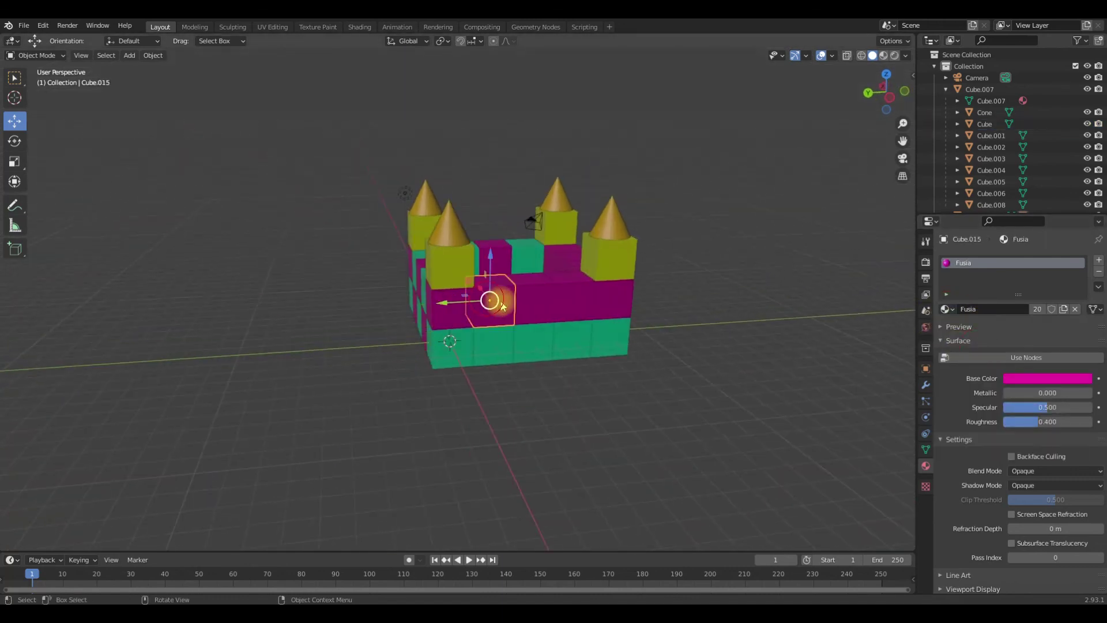
{"action": "left_click", "coordinate": [946, 309]}
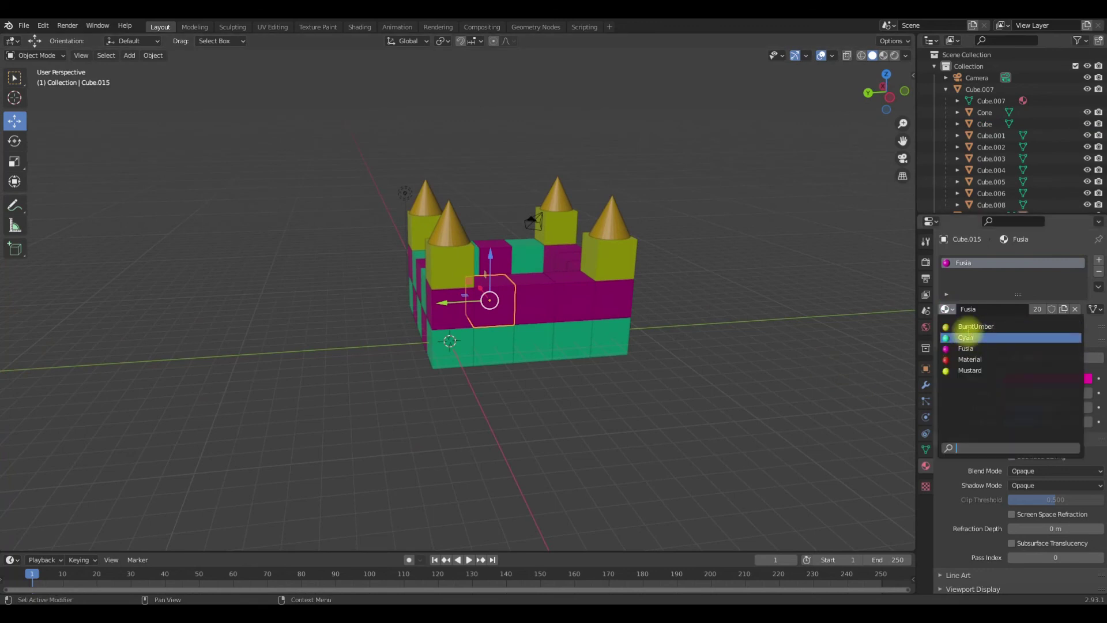
{"action": "left_click", "coordinate": [966, 338]}
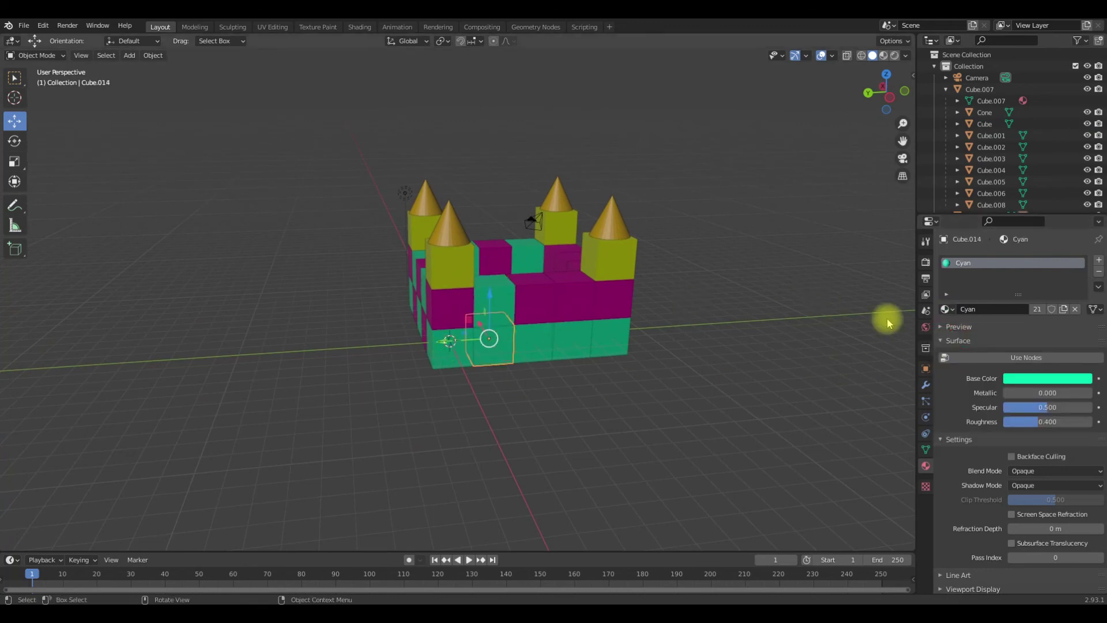
{"action": "left_click", "coordinate": [945, 309]}
{"action": "left_click", "coordinate": [978, 348]}
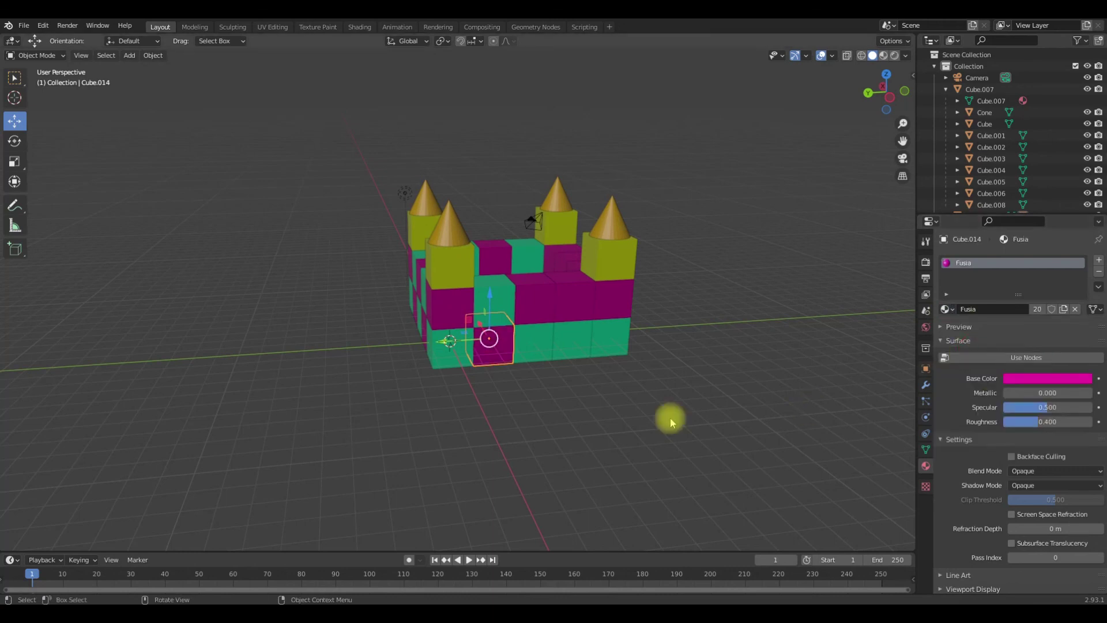
- Near the far tower of the same wall, assign Cyan to upper block Cube.010 and Fusia to lower block Cube.009
{"action": "left_click", "coordinate": [577, 342]}
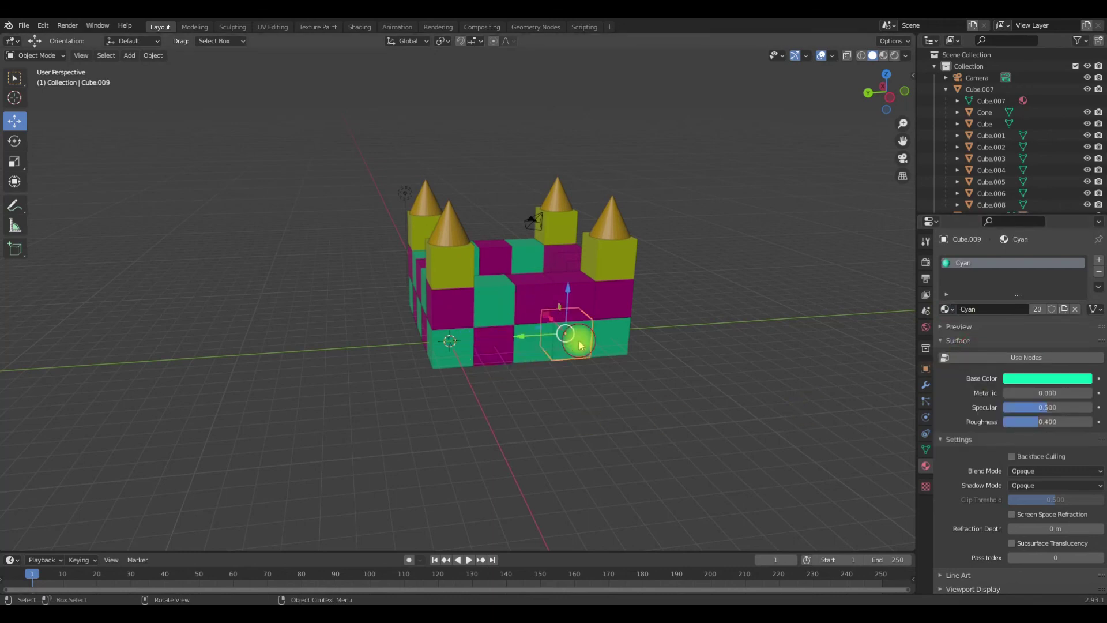
{"action": "left_click", "coordinate": [583, 290]}
{"action": "left_click", "coordinate": [955, 308]}
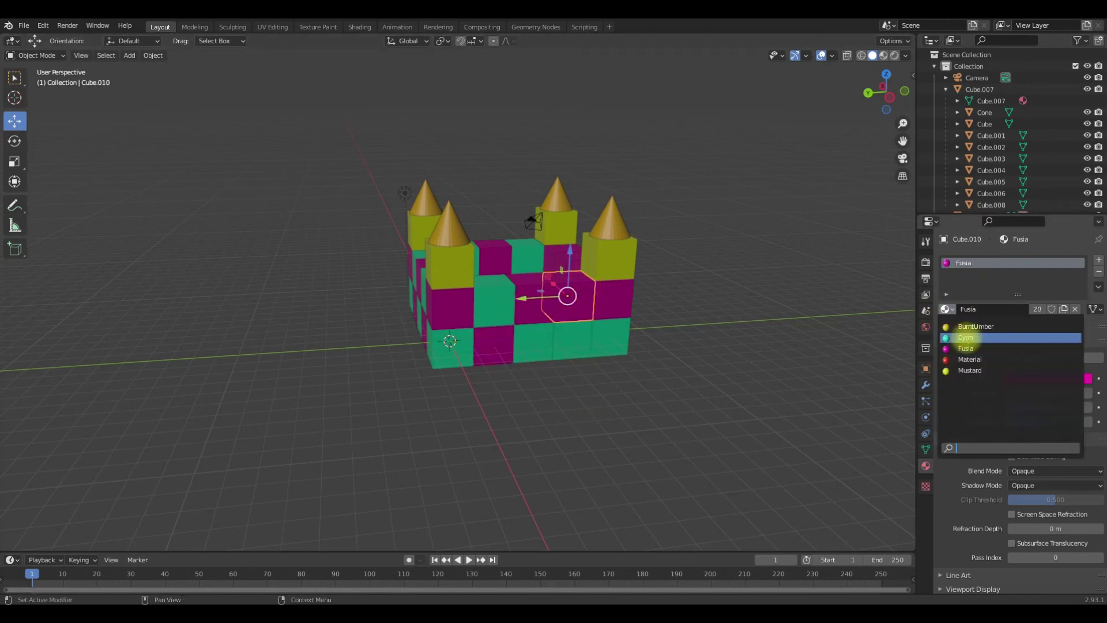
{"action": "left_click", "coordinate": [965, 335]}
{"action": "left_click", "coordinate": [583, 336]}
{"action": "left_click", "coordinate": [949, 308]}
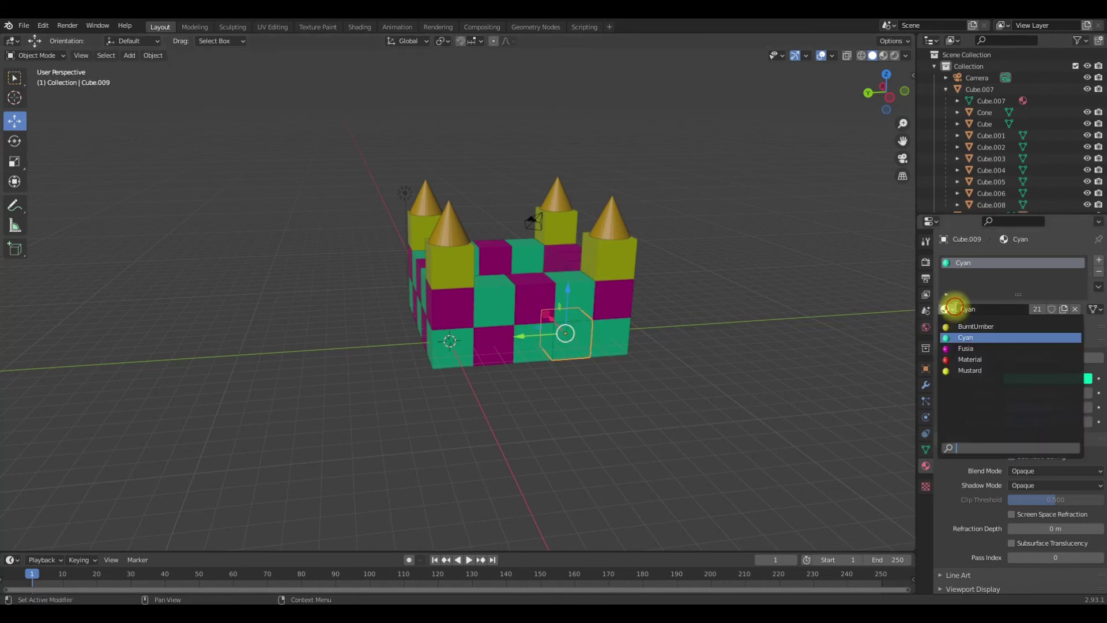
{"action": "left_click", "coordinate": [979, 348]}
- On the last plain wall, assign Cyan to upper block Cube.033 and Fusia to Cube.032 beneath it
{"action": "middle_click_drag", "start_coordinate": [623, 373], "coordinate": [581, 362]}
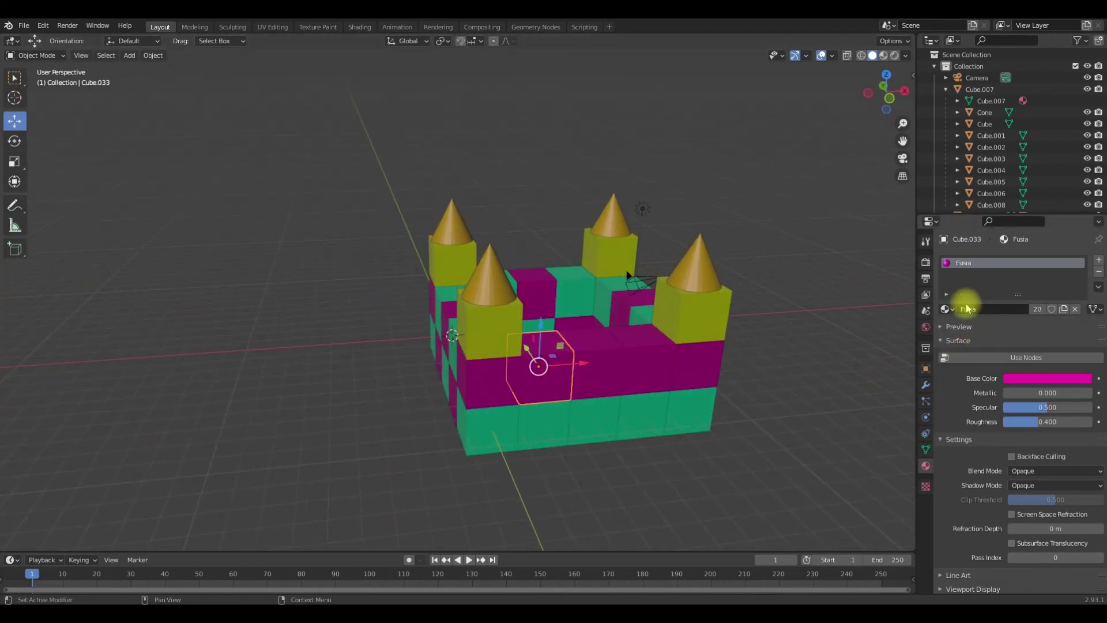
{"action": "left_click", "coordinate": [947, 309]}
{"action": "left_click", "coordinate": [974, 332]}
{"action": "left_click", "coordinate": [550, 423]}
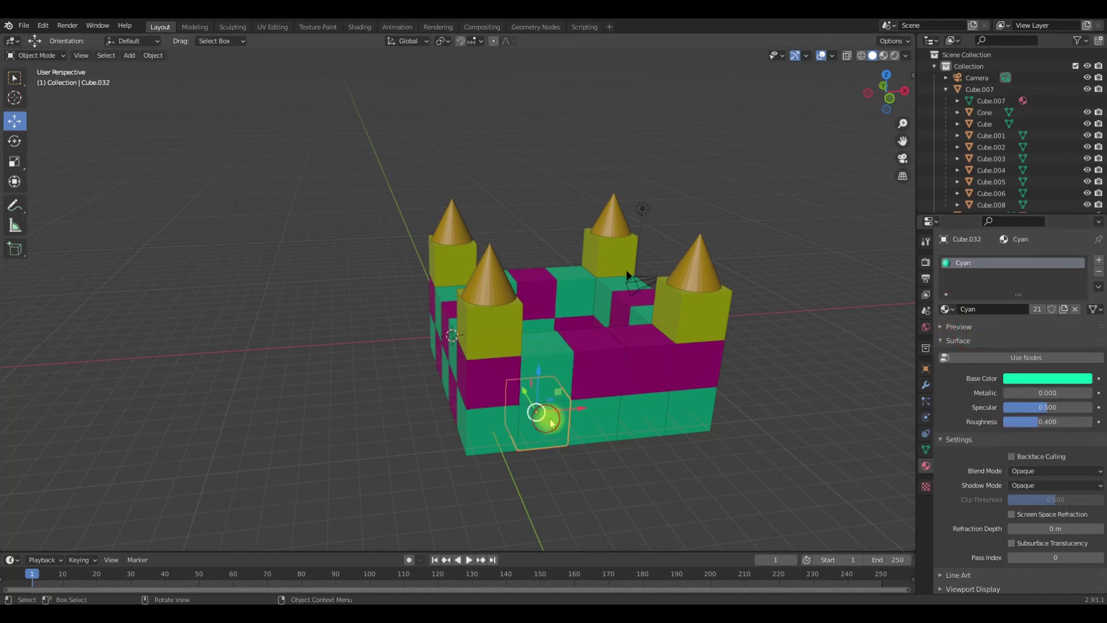
{"action": "left_click", "coordinate": [947, 309]}
{"action": "left_click", "coordinate": [957, 346]}
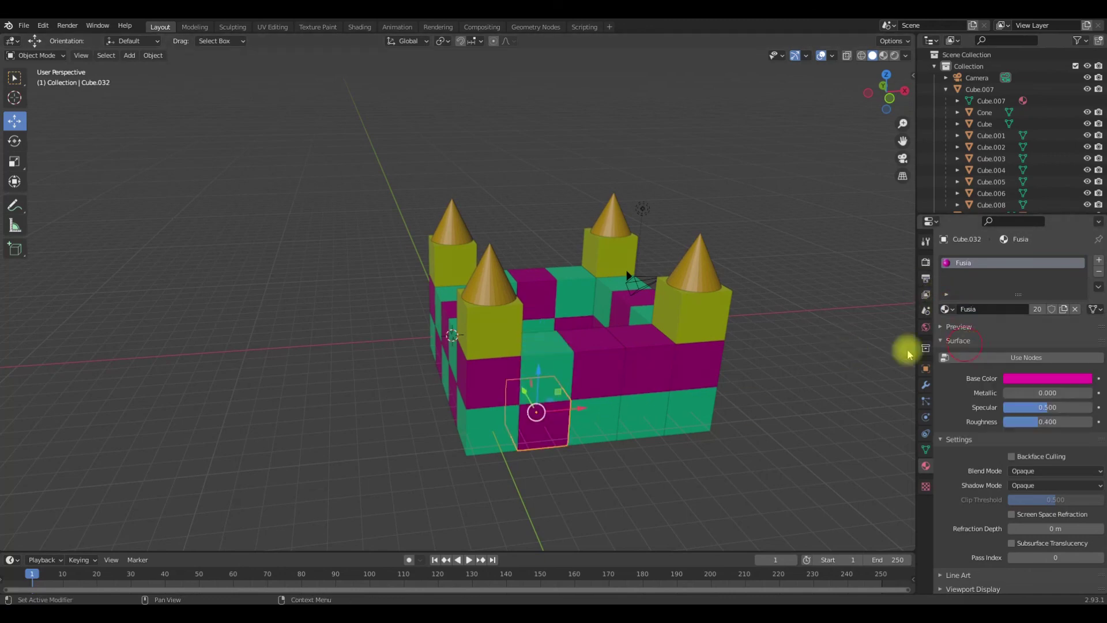
- Complete the checkerboard by assigning Cyan to upper block Cube.028 and Fusia to Cube.027 below it, and check the castle from other sides
{"action": "left_click", "coordinate": [666, 346]}
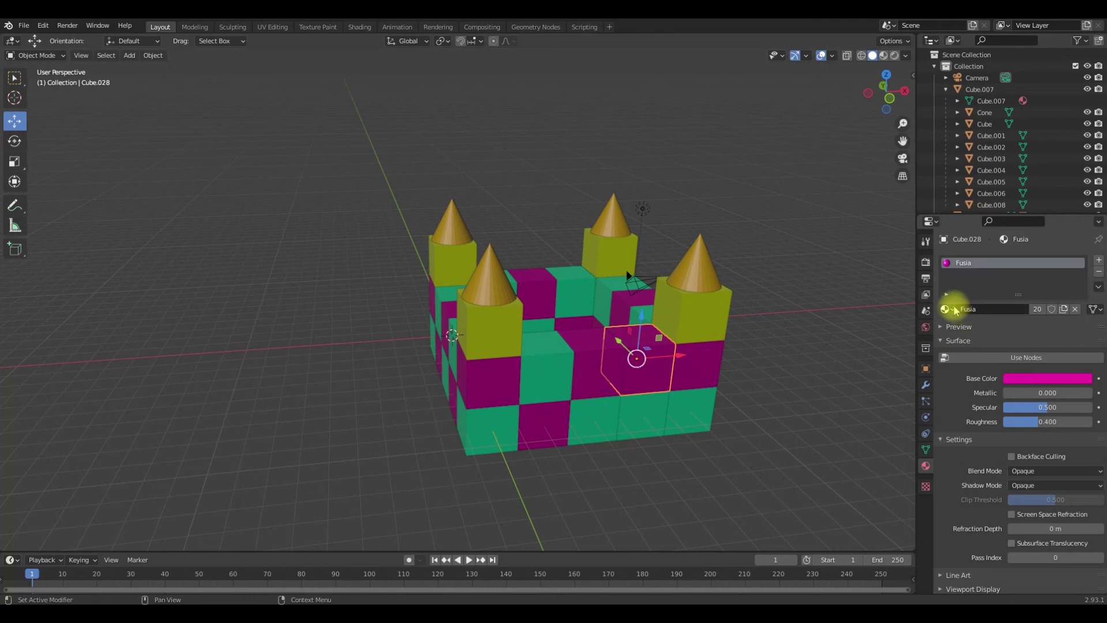
{"action": "left_click", "coordinate": [947, 310]}
{"action": "left_click", "coordinate": [971, 328]}
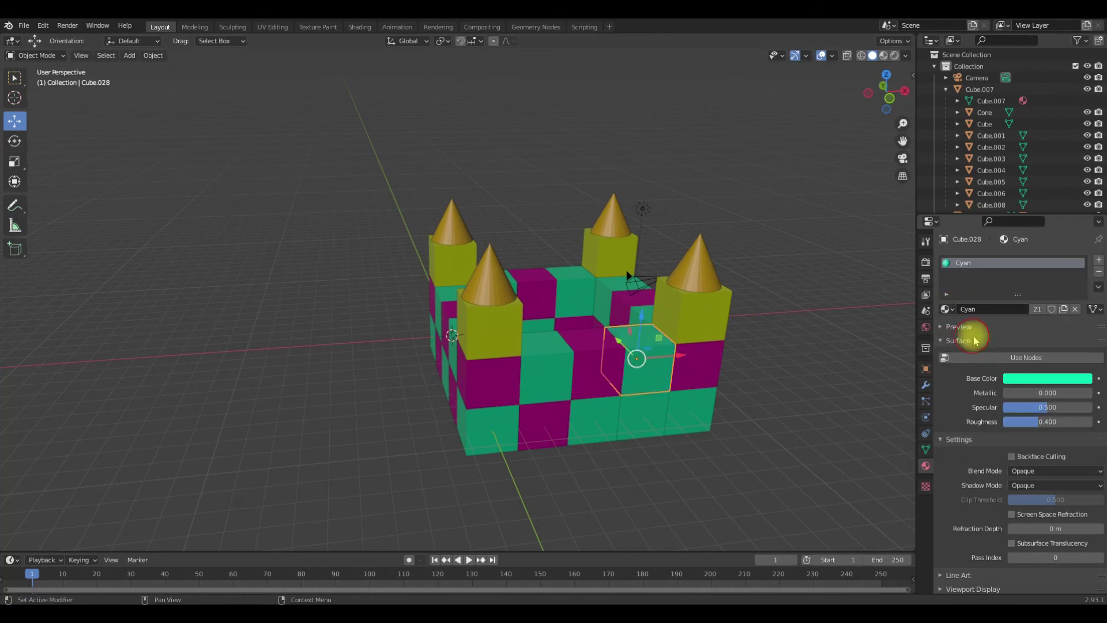
{"action": "left_click", "coordinate": [642, 411]}
{"action": "left_click", "coordinate": [947, 309]}
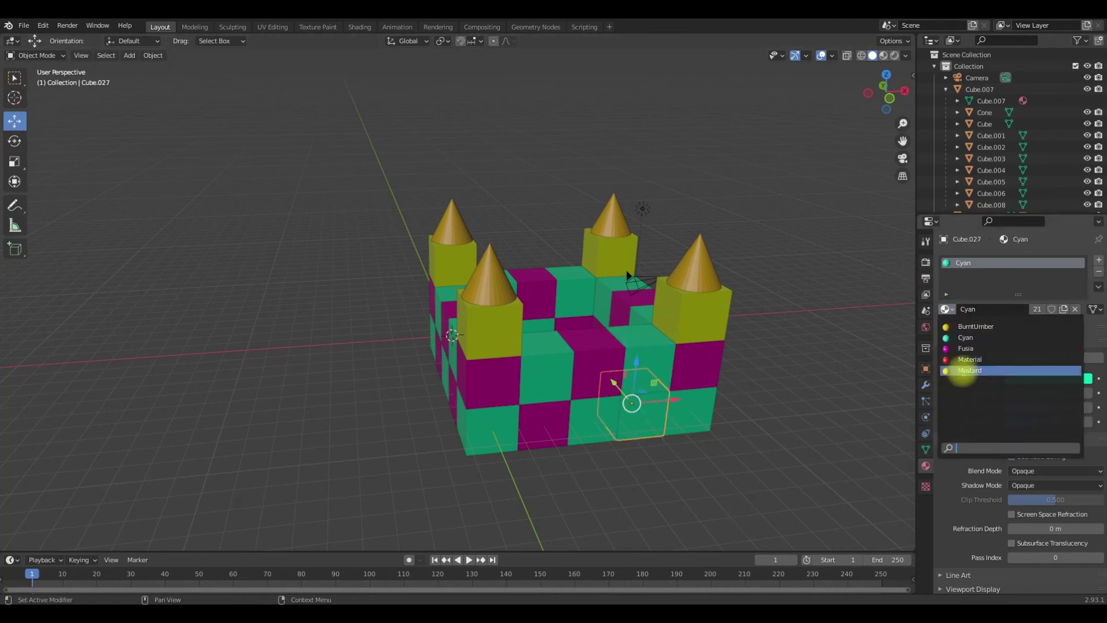
{"action": "left_click", "coordinate": [988, 351]}
{"action": "middle_click_drag", "start_coordinate": [526, 457], "coordinate": [680, 405]}
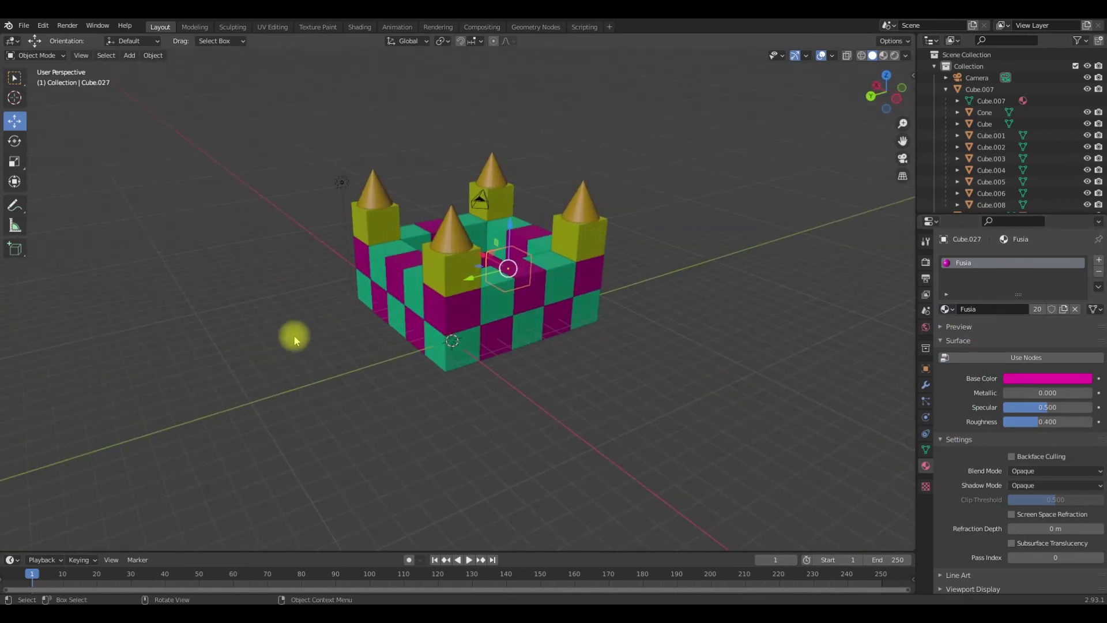
{"action": "middle_click_drag", "start_coordinate": [294, 339], "coordinate": [306, 271]}
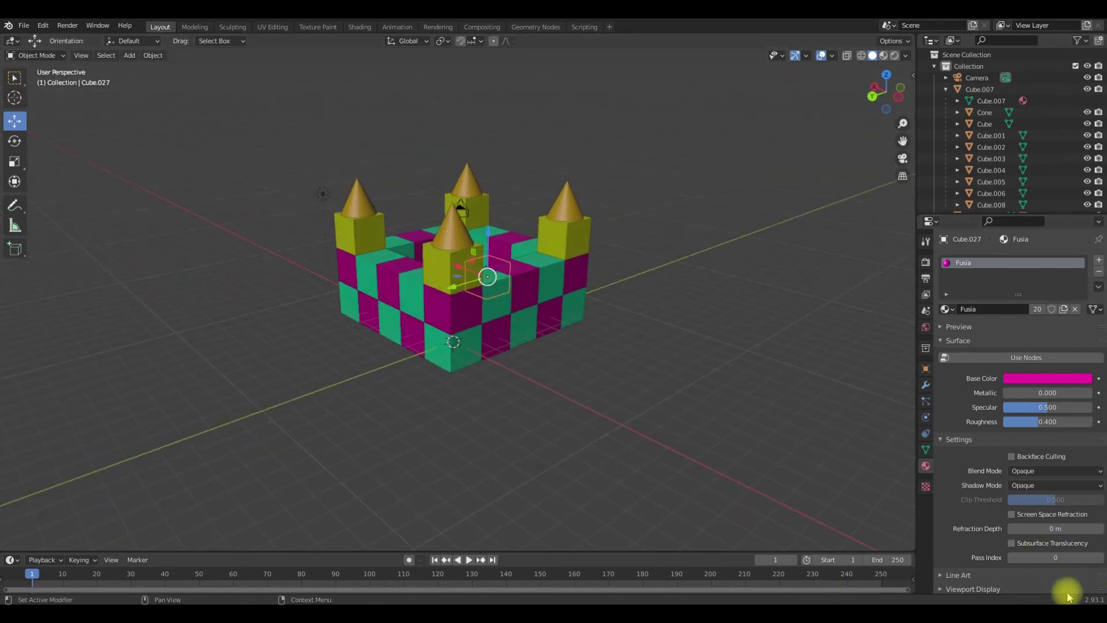